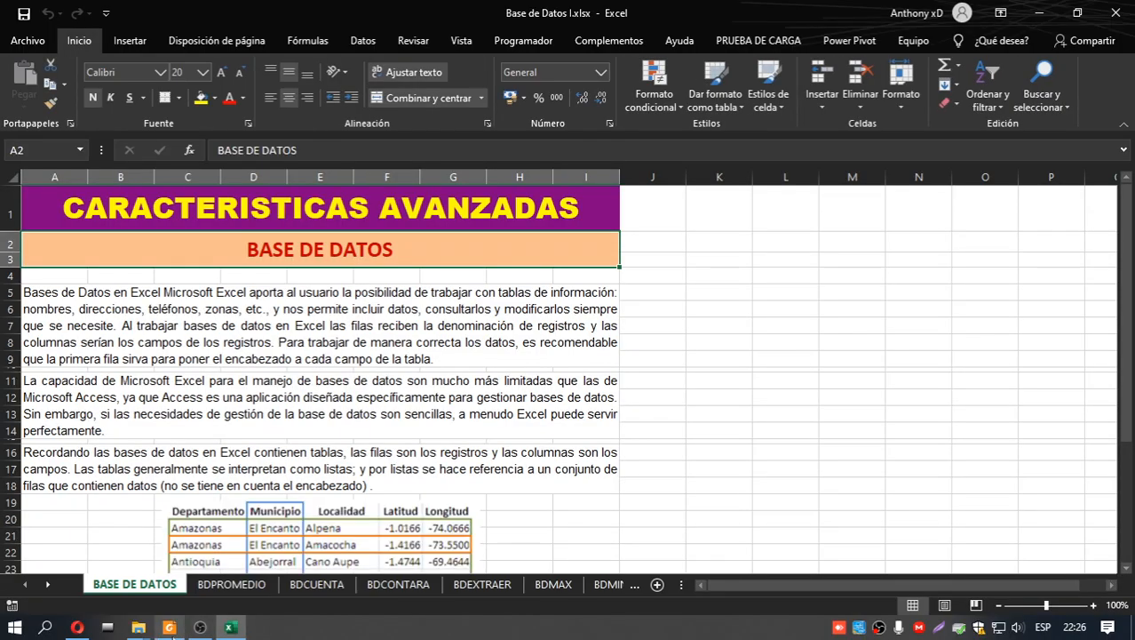
Step: Switch to Foxit Reader and read the BASE DE DATOS section and the BDPROMEDIO exercise instructions in Guia excel.pdf
left_click(168, 627)
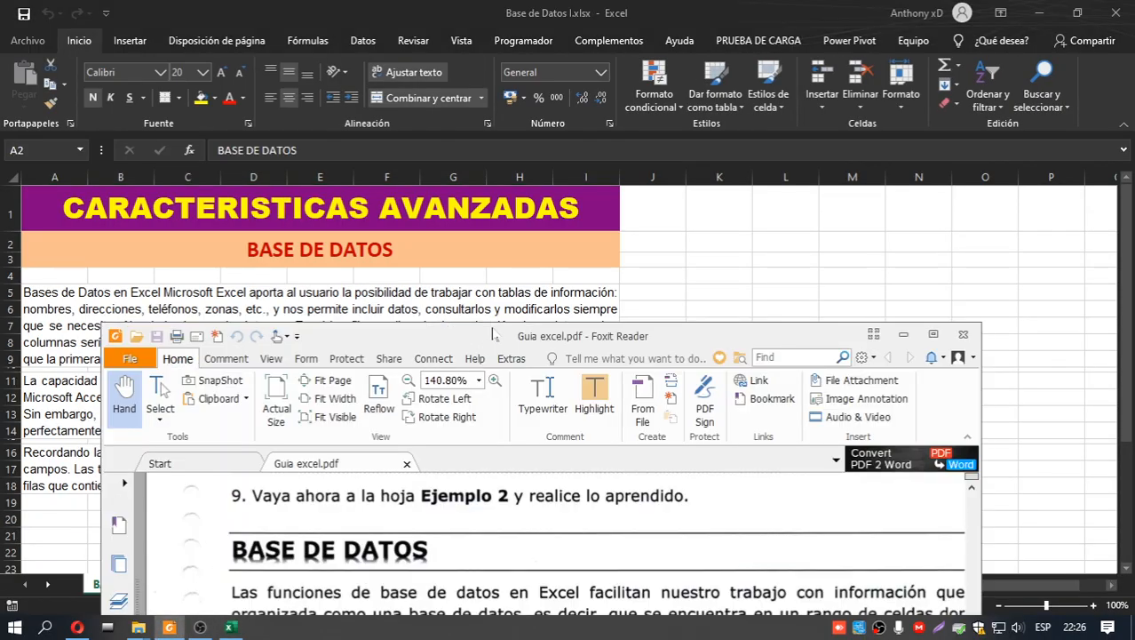
double_click(492, 333)
scroll(491, 333, "up", 3)
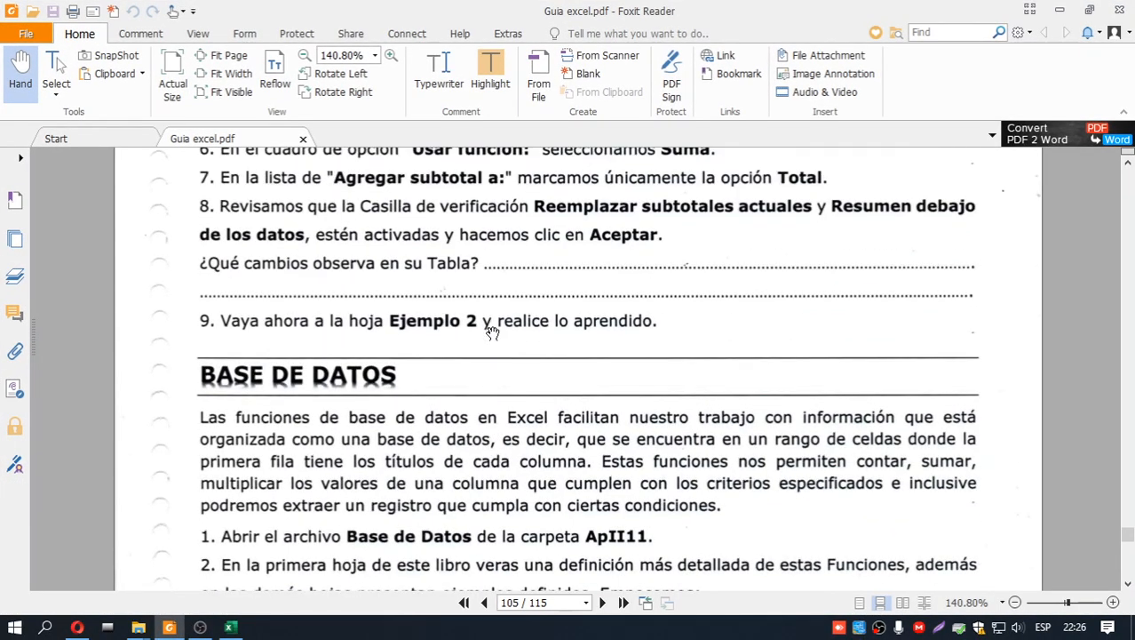
scroll(533, 355, "down", 8)
scroll(1020, 404, "up", 5)
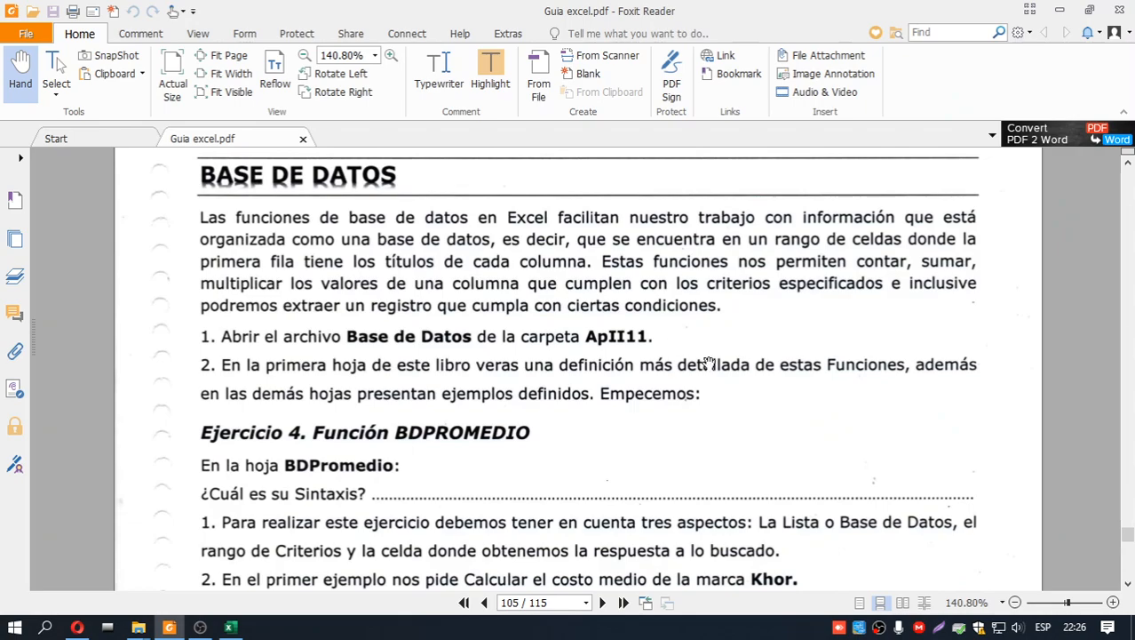
Step: Return to the Base de Datos I workbook in Excel and open the BDPROMEDIO sheet at Ejemplo 1's table
double_click(537, 8)
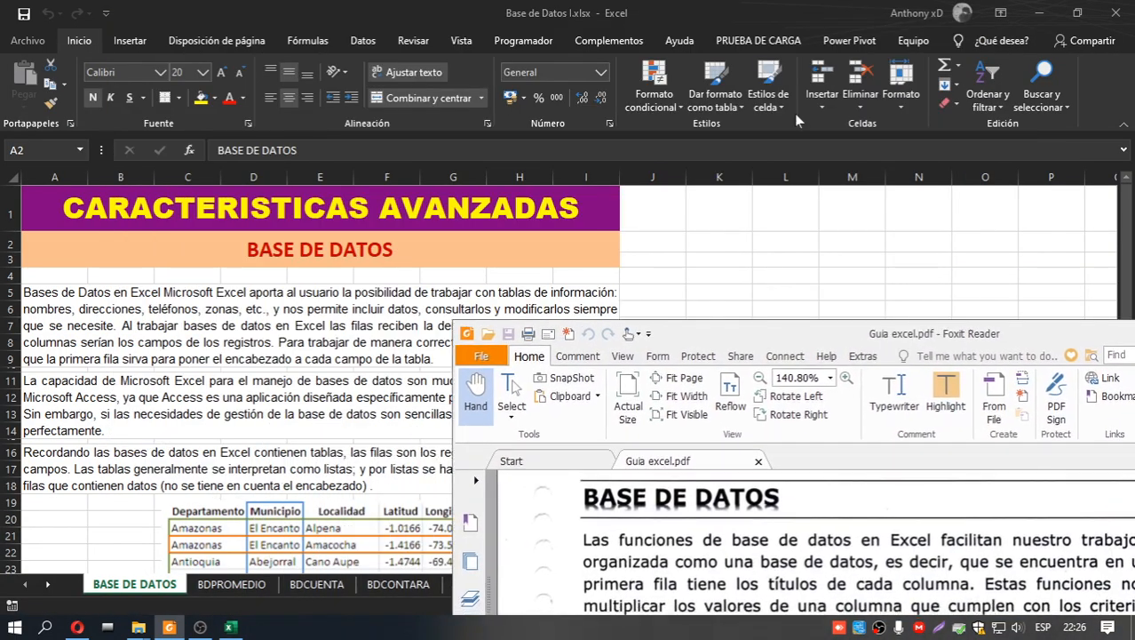
left_click(794, 113)
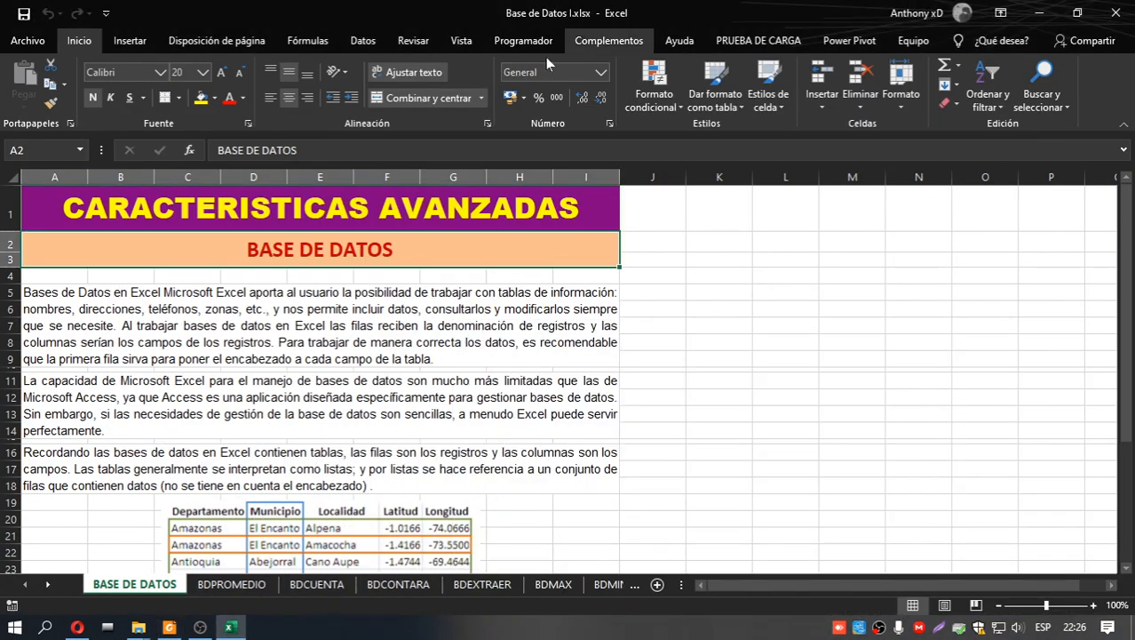
left_click(257, 591)
left_click(508, 417)
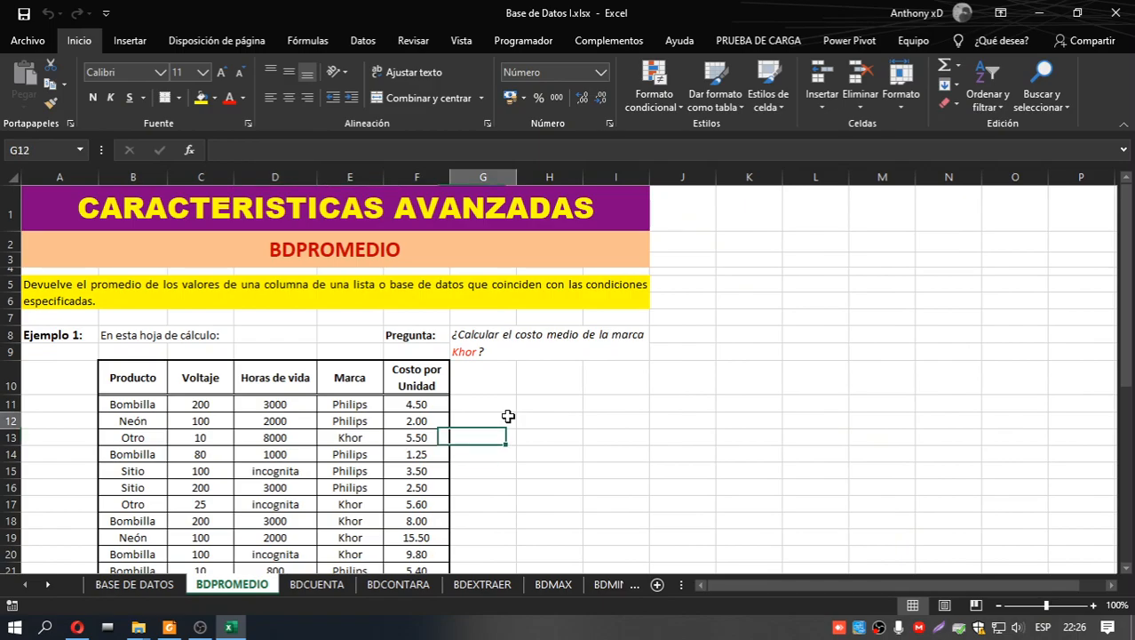
scroll(508, 417, "down", 3)
scroll(508, 417, "up", 2)
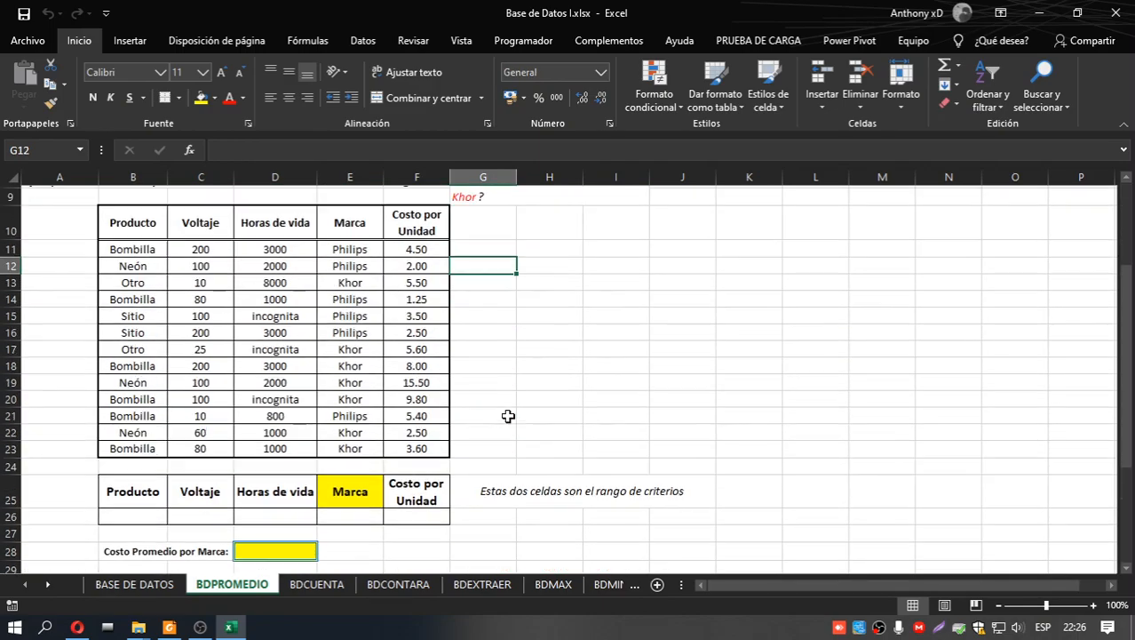
scroll(480, 414, "down", 2)
left_click(512, 299)
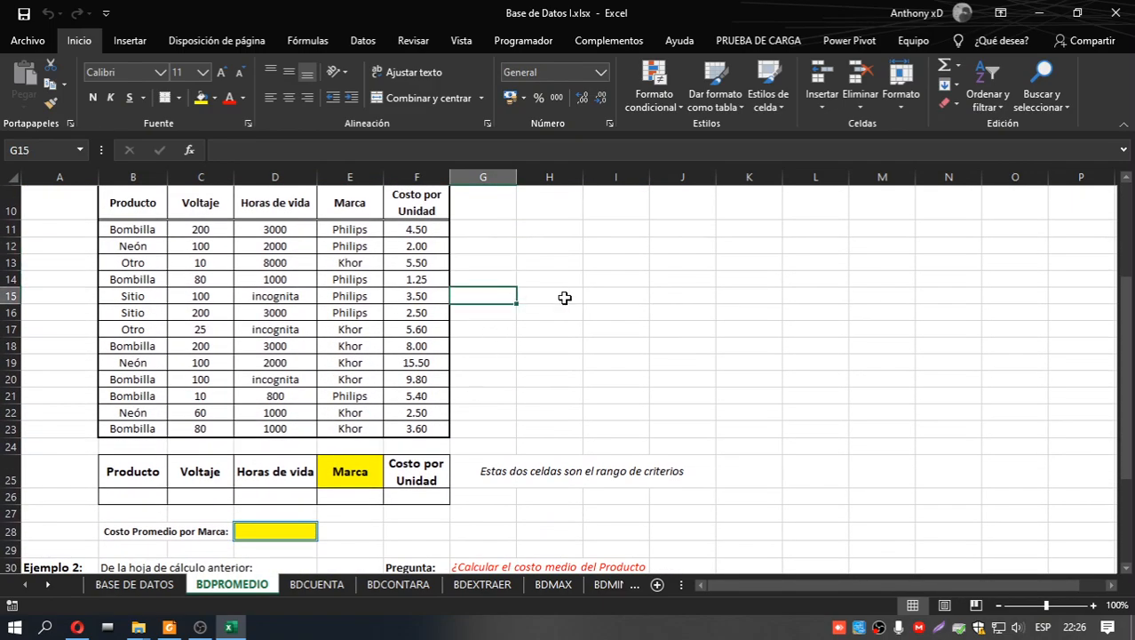
left_click(562, 297)
type("=")
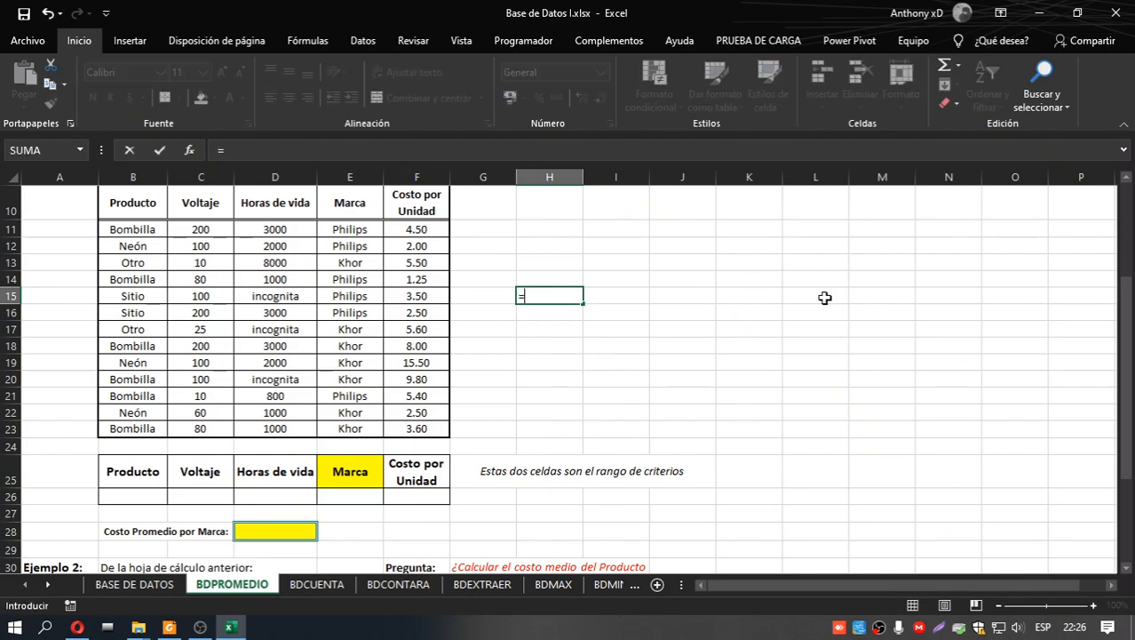
type("bd")
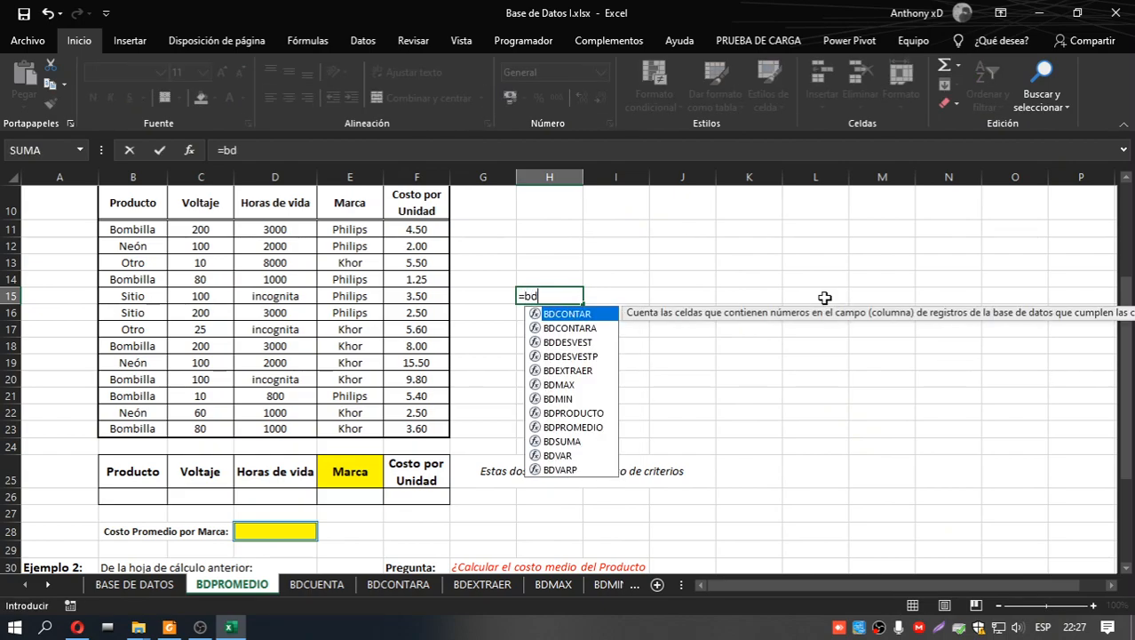
type("p")
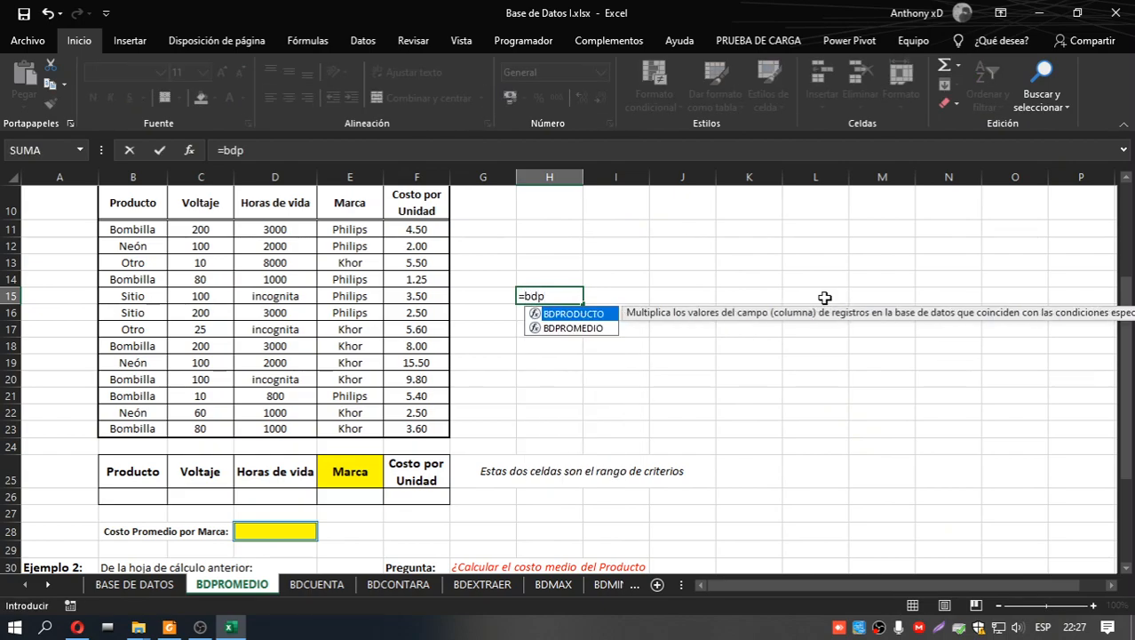
key("Down")
key("Tab")
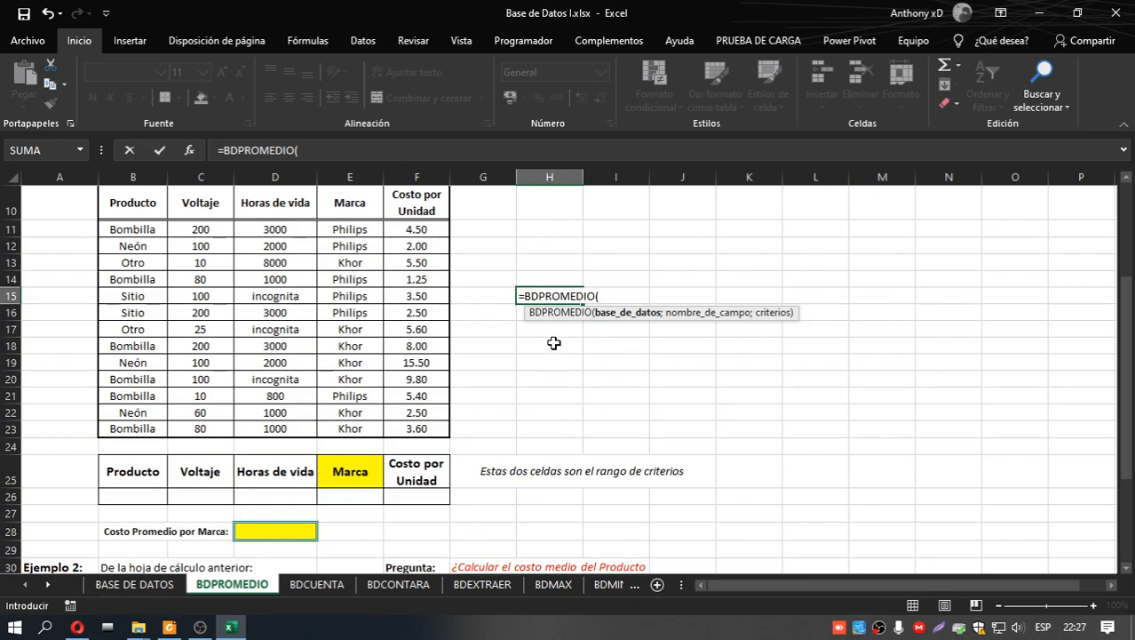
scroll(550, 345, "up", 1)
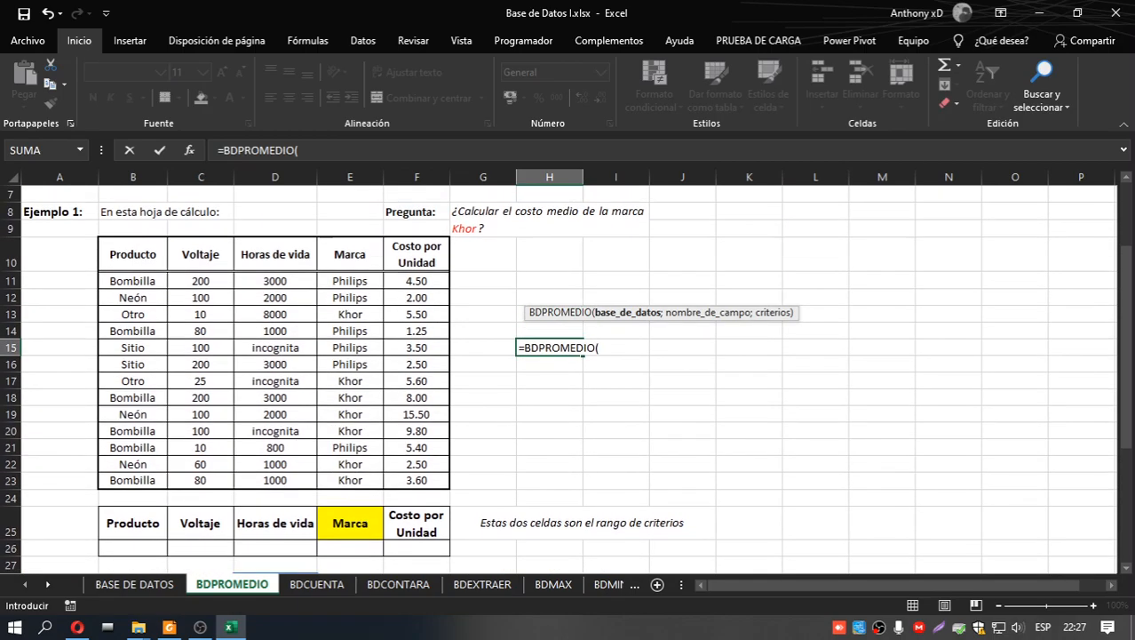
key("BackSpace")
key("BackSpace")
key("BackSpace")
key("BackSpace")
key("BackSpace")
key("BackSpace")
key("Escape")
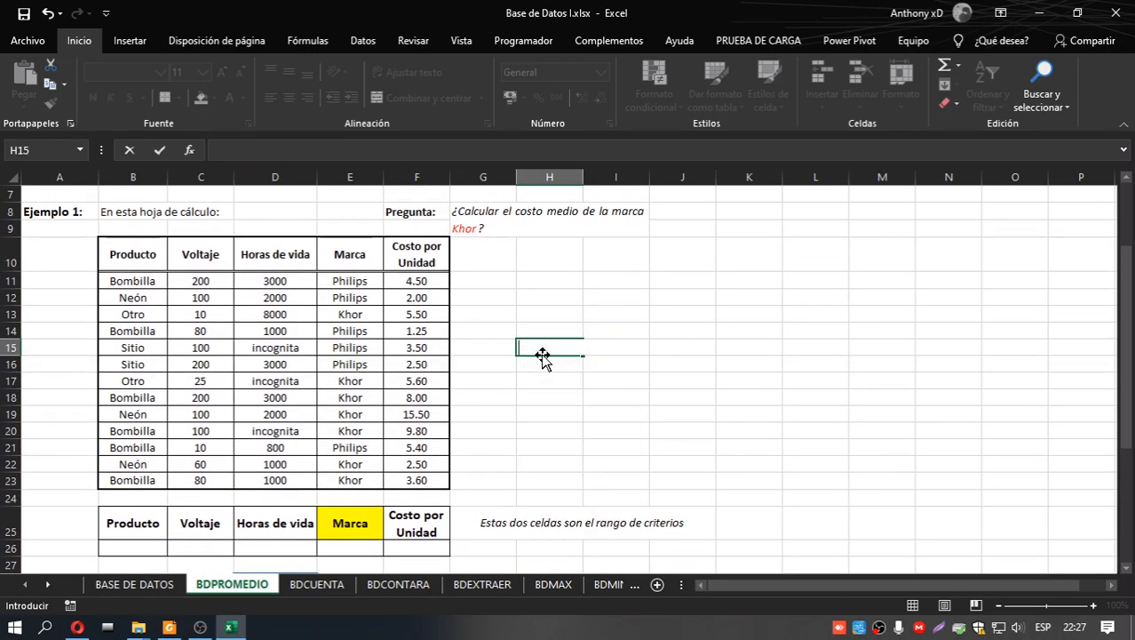
Step: Examine Ejemplo 1's data table B10:F23, its Marca header, the criteria range B25:F26 and the question asked
scroll(543, 355, "down", 3)
scroll(543, 355, "up", 2)
scroll(543, 355, "up", 1)
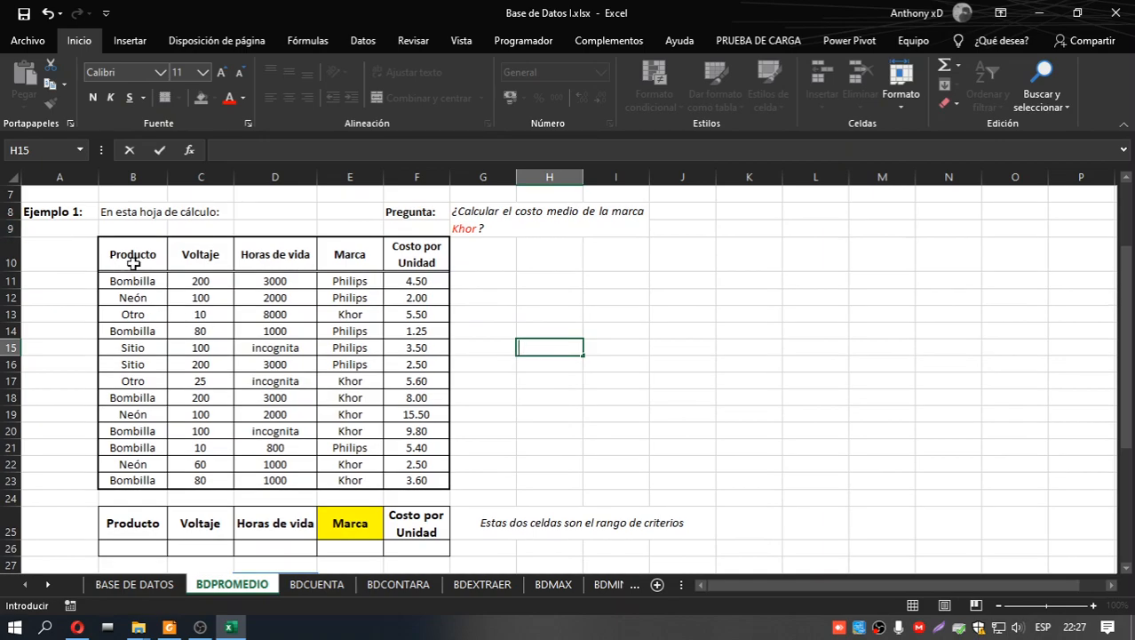
left_click_drag(133, 262, 425, 471)
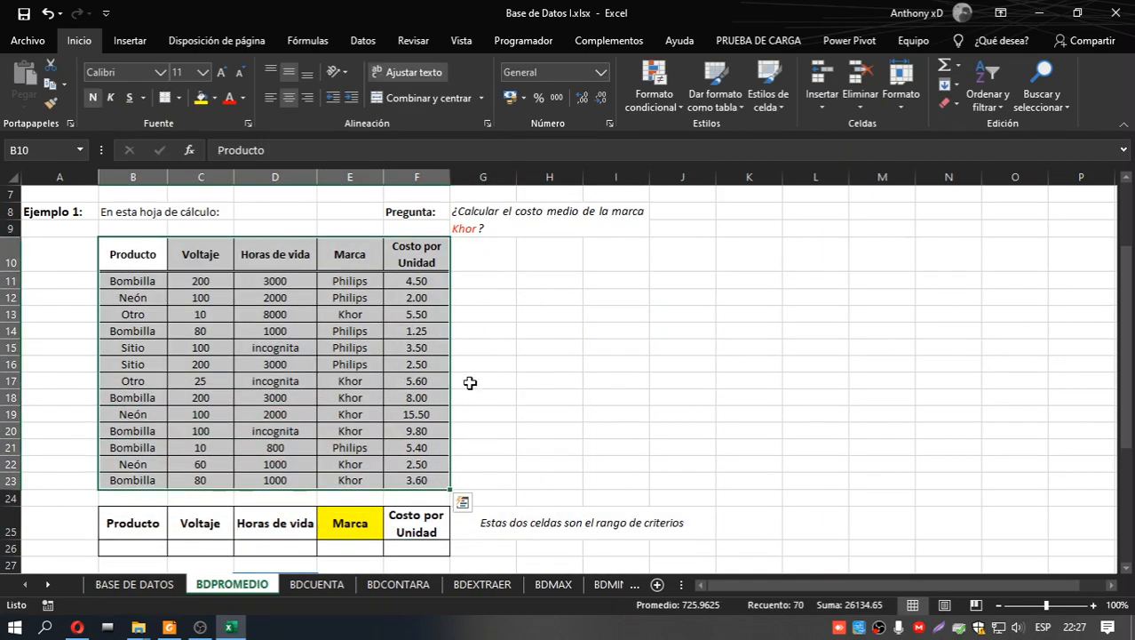
left_click(358, 259)
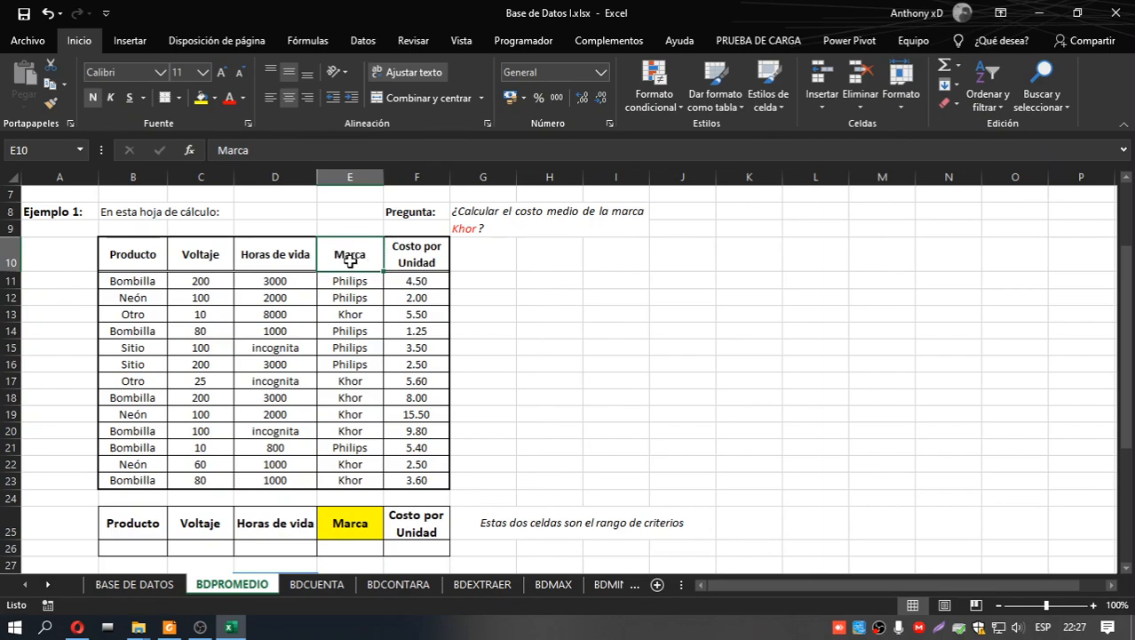
scroll(350, 258, "down", 1)
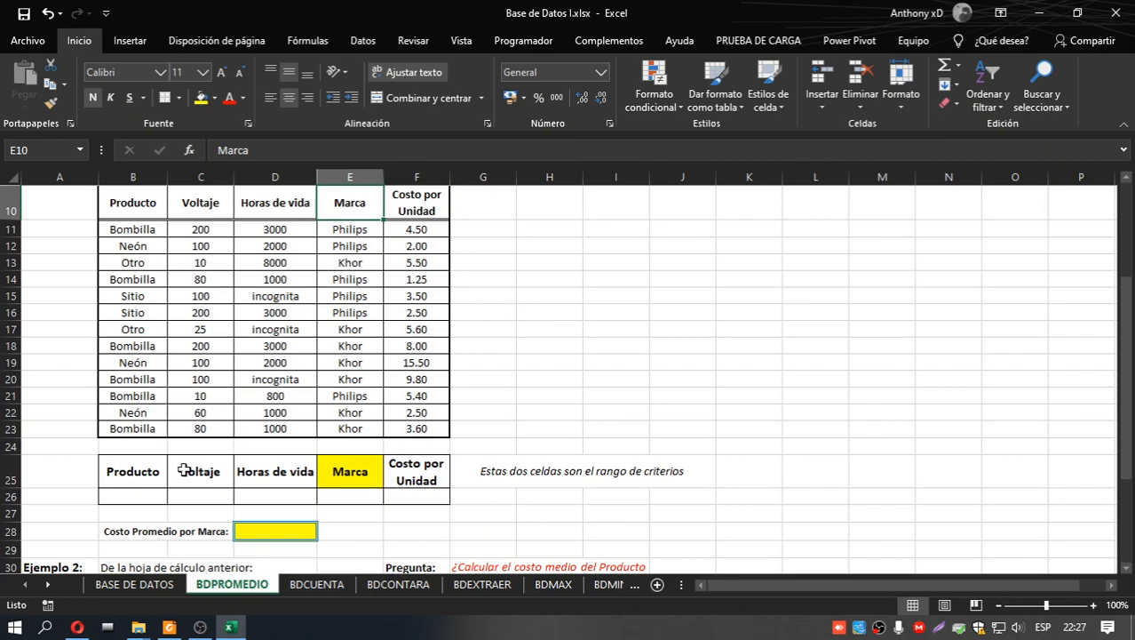
left_click_drag(103, 470, 438, 490)
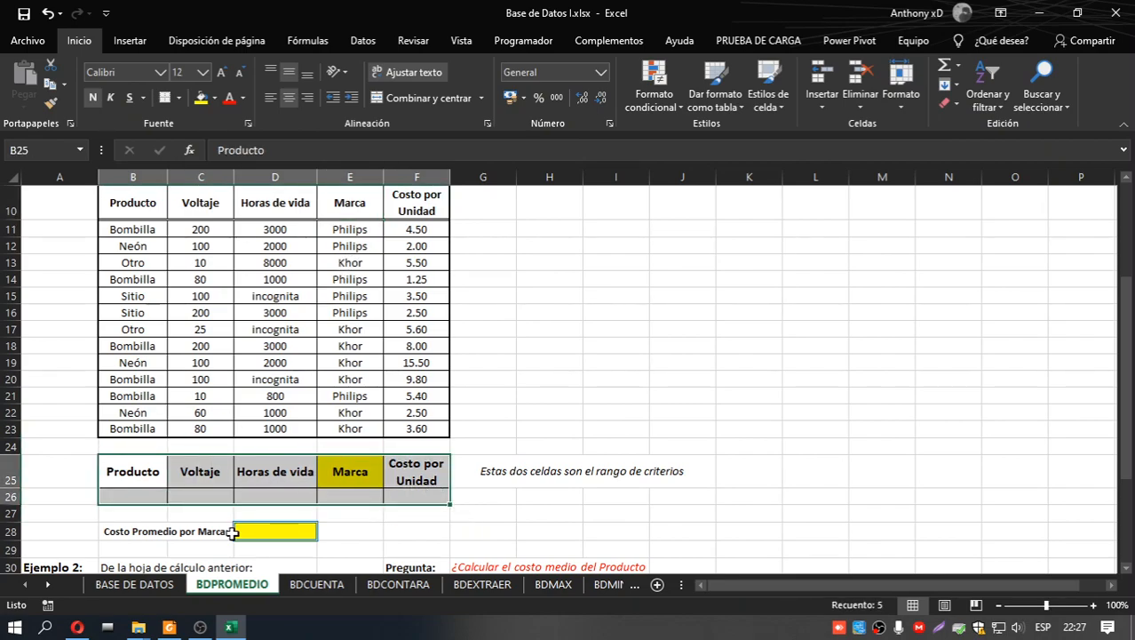
scroll(258, 521, "up", 3)
scroll(293, 465, "down", 1)
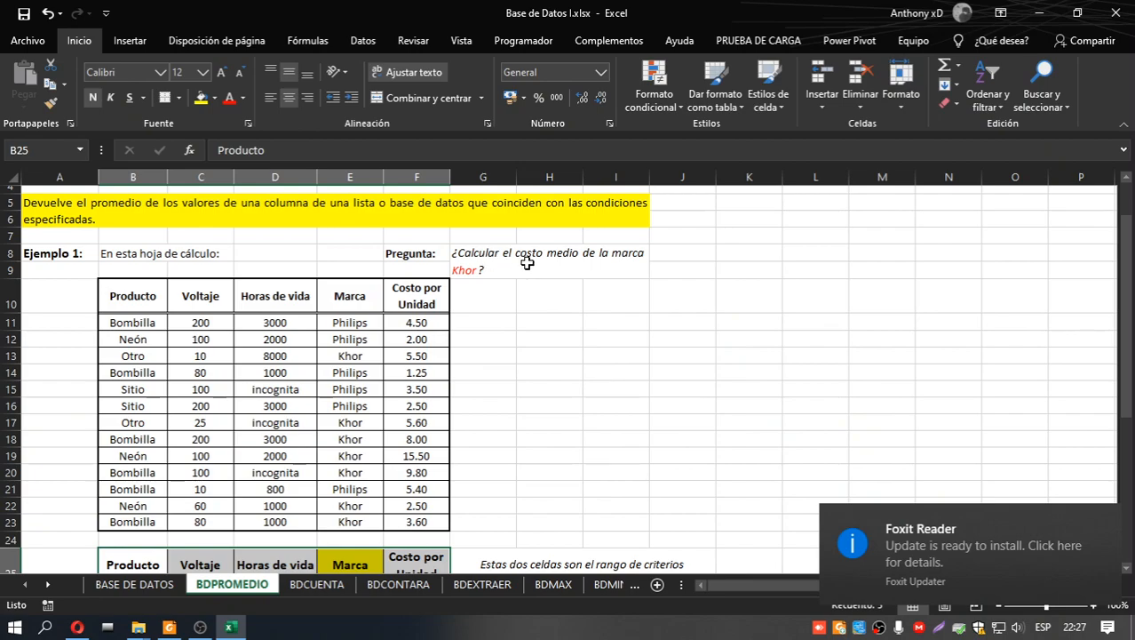
scroll(569, 267, "down", 2)
Step: Enter Khor as the Marca criterion in cell E26 of Ejemplo 1's criteria range
left_click(350, 496)
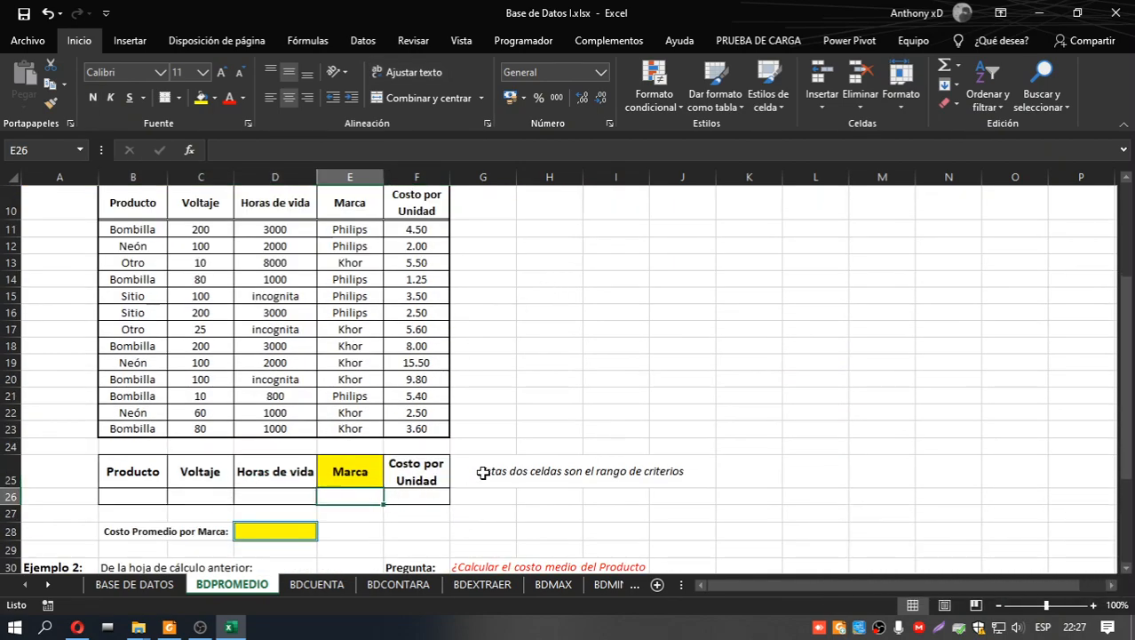
type("K")
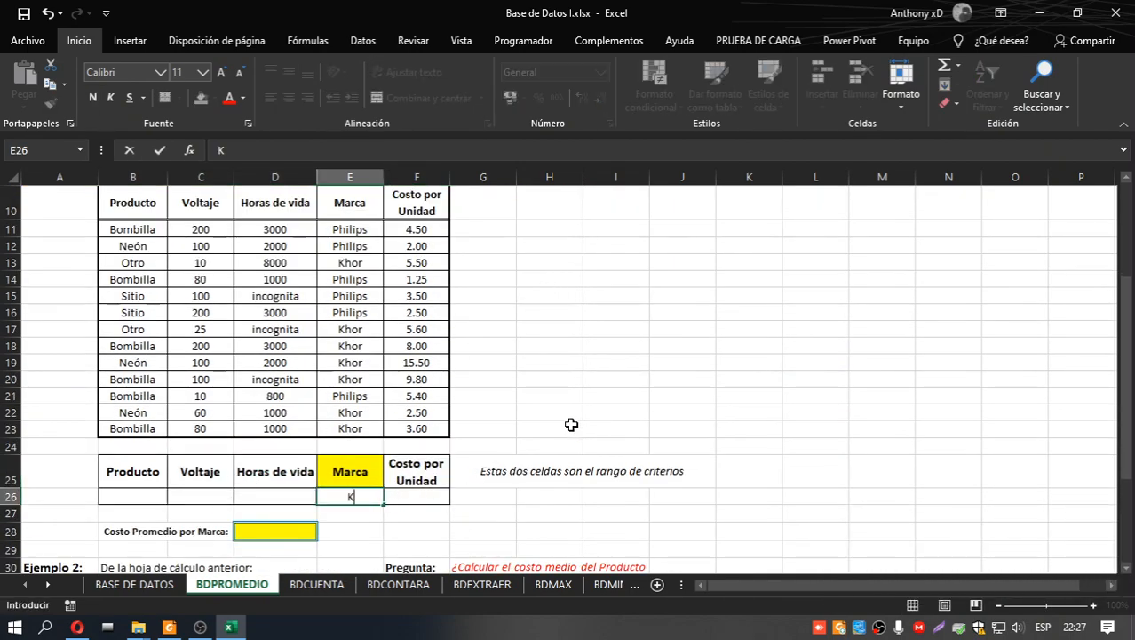
type("hor")
key("Return")
double_click(350, 505)
double_click(351, 498)
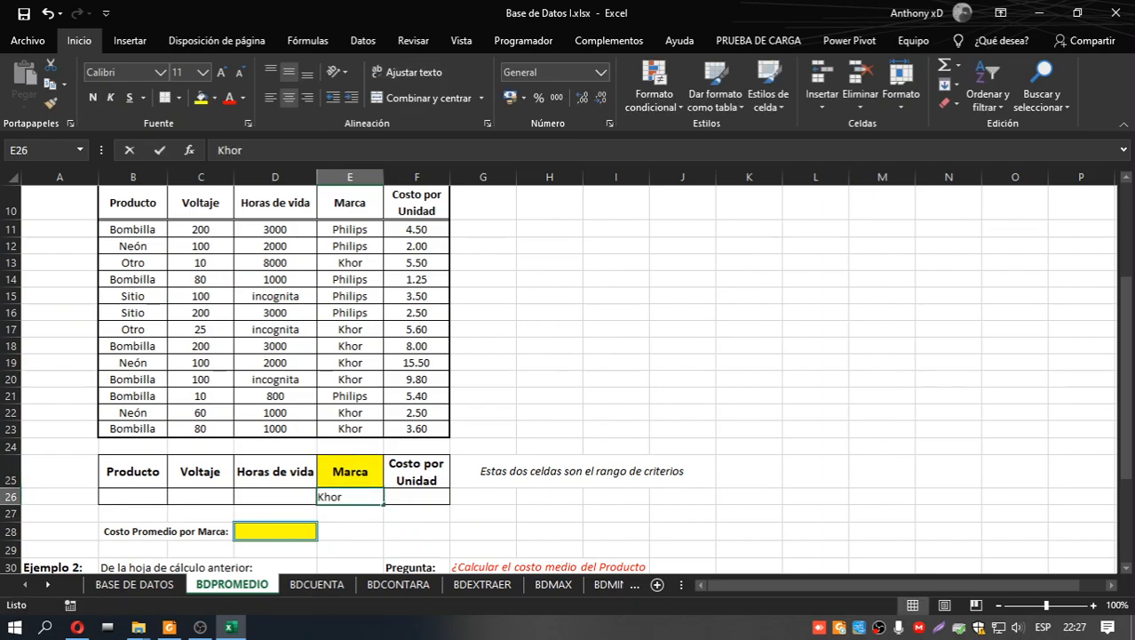
key("Return")
Step: Start a BDPROMEDIO formula in cell D28, beside Costo Promedio por Marca
left_click(304, 529)
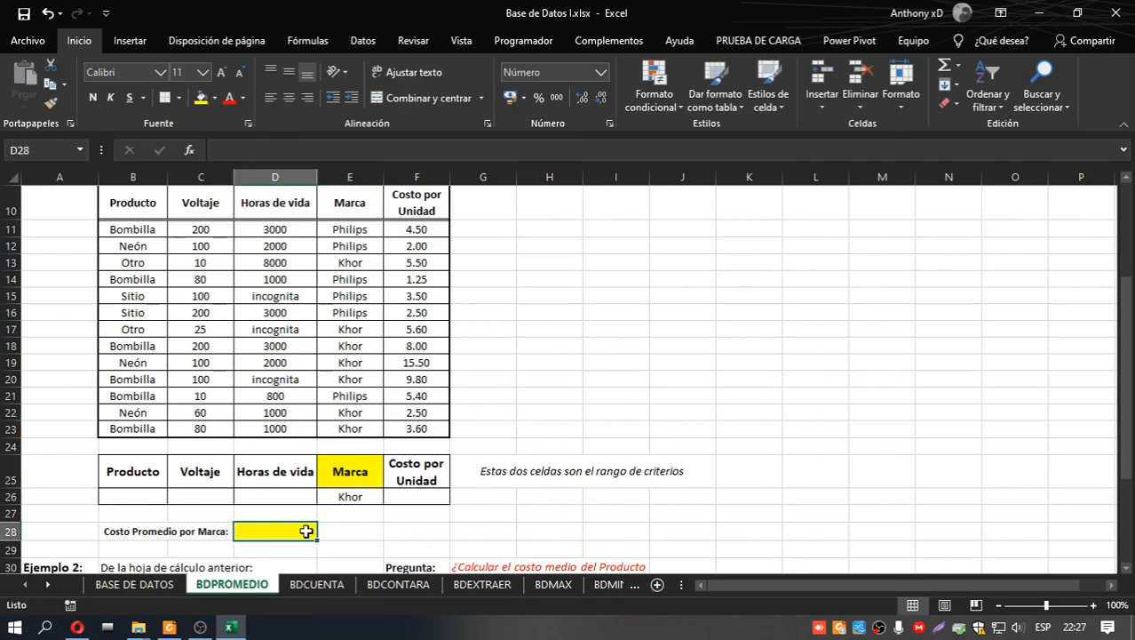
left_click(1094, 605)
left_click(1094, 605)
left_click(1094, 605)
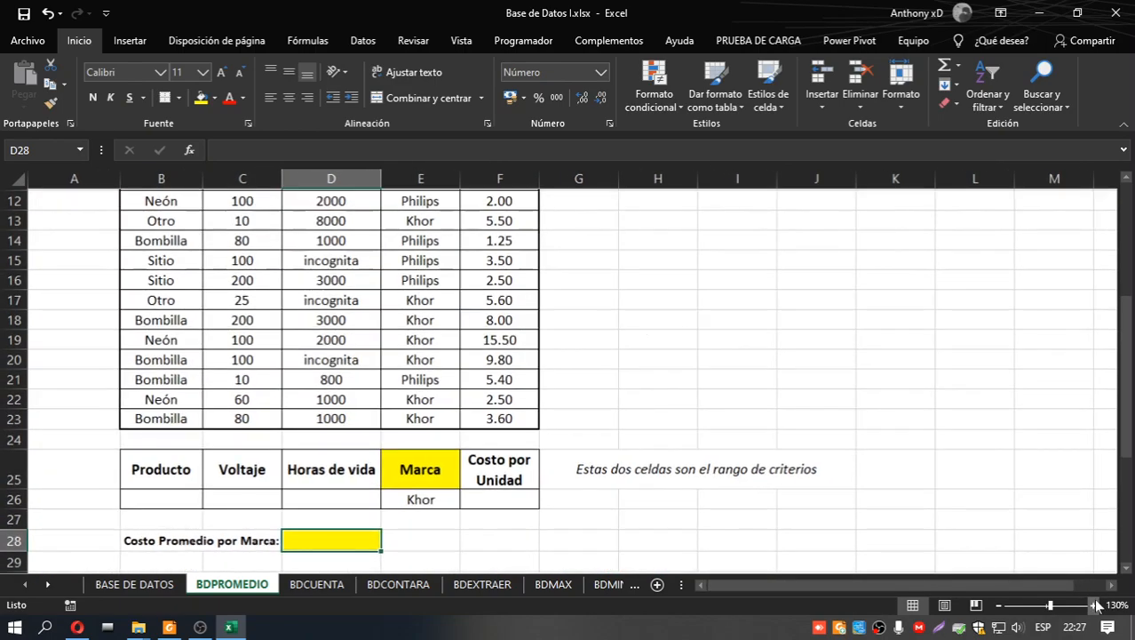
left_click(1095, 605)
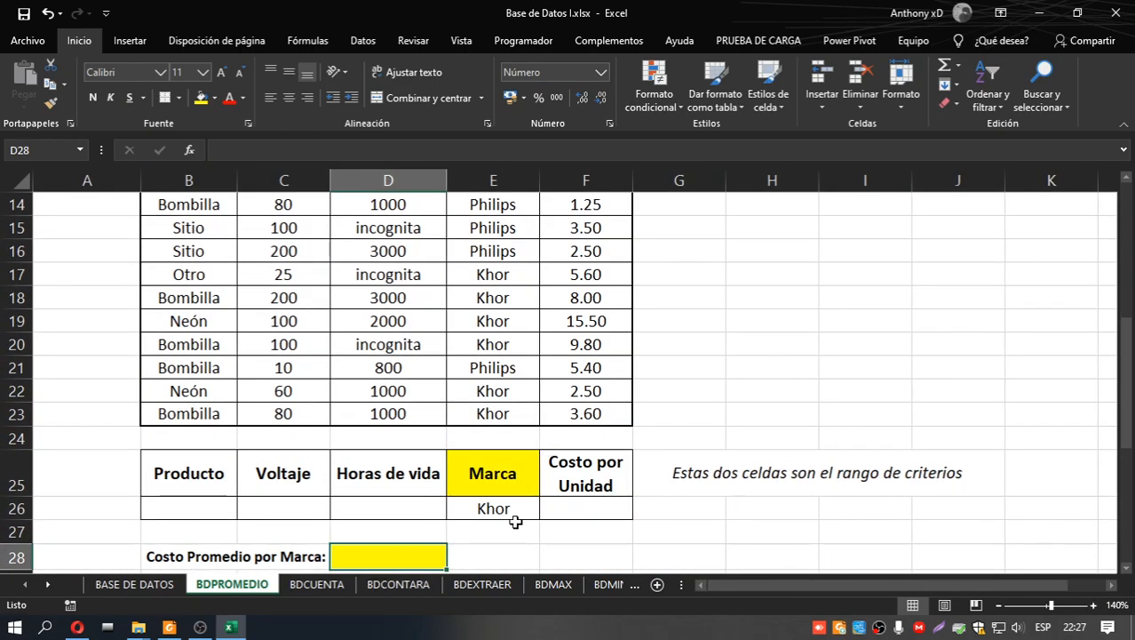
scroll(516, 522, "down", 1)
type("=")
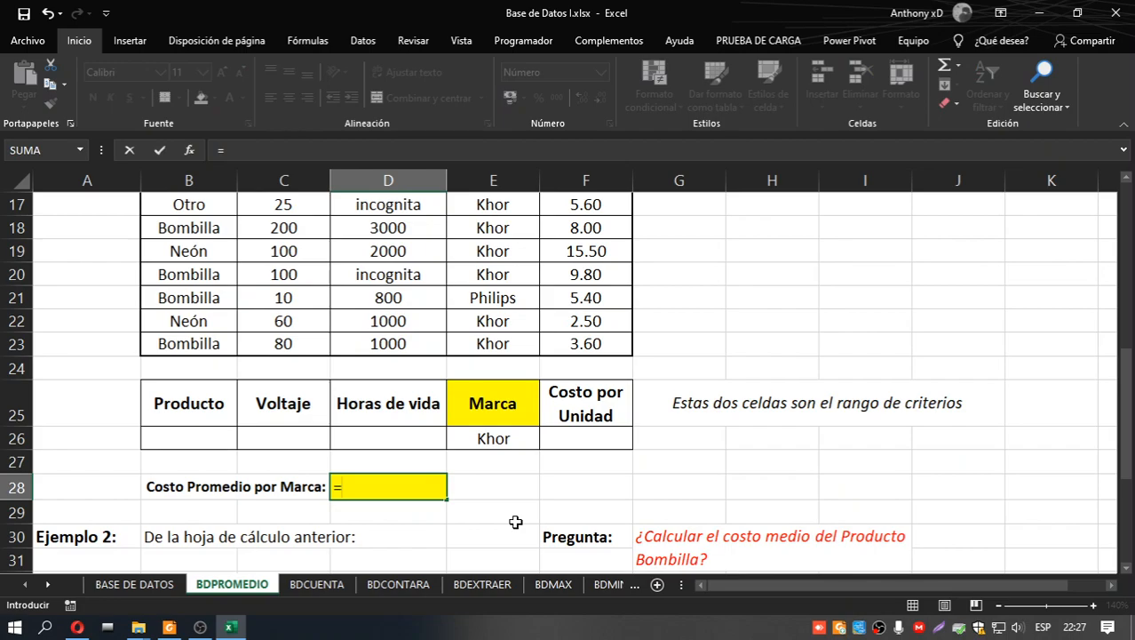
type("bdprom")
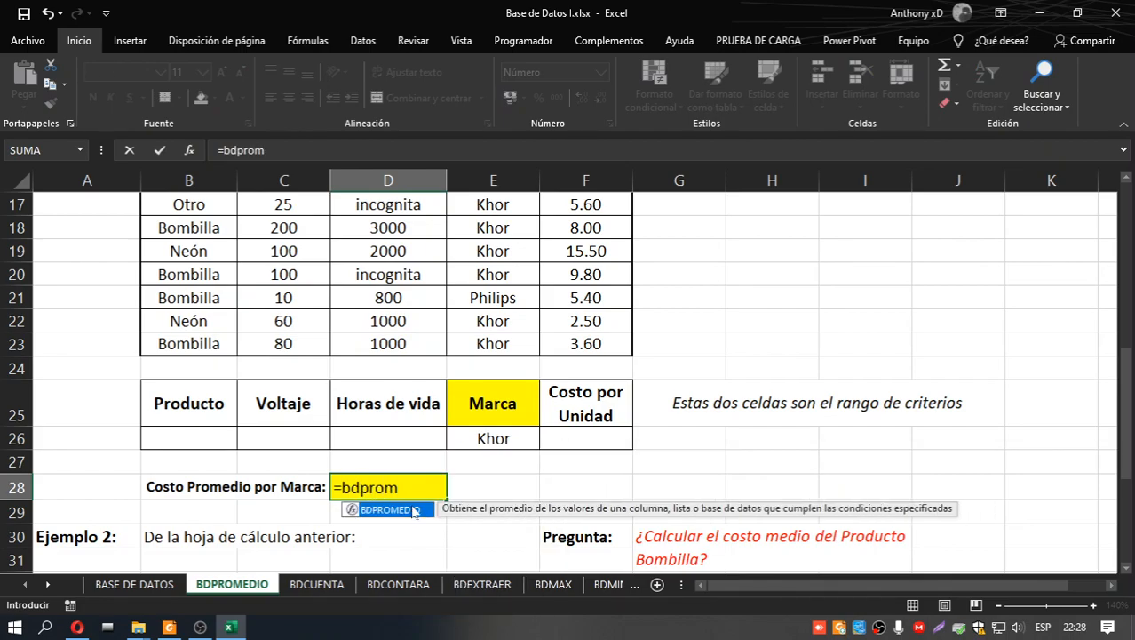
double_click(391, 510)
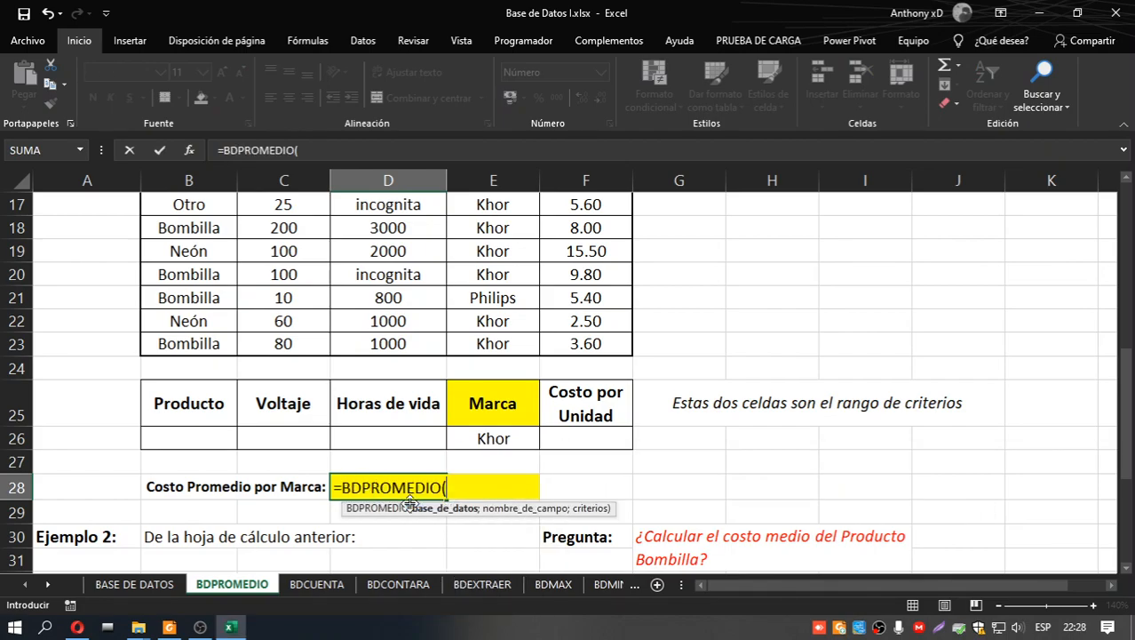
Step: Set the formula's database argument to the table range B10:F23 including headers, and go on to the field argument
scroll(466, 484, "up", 2)
scroll(302, 284, "up", 2)
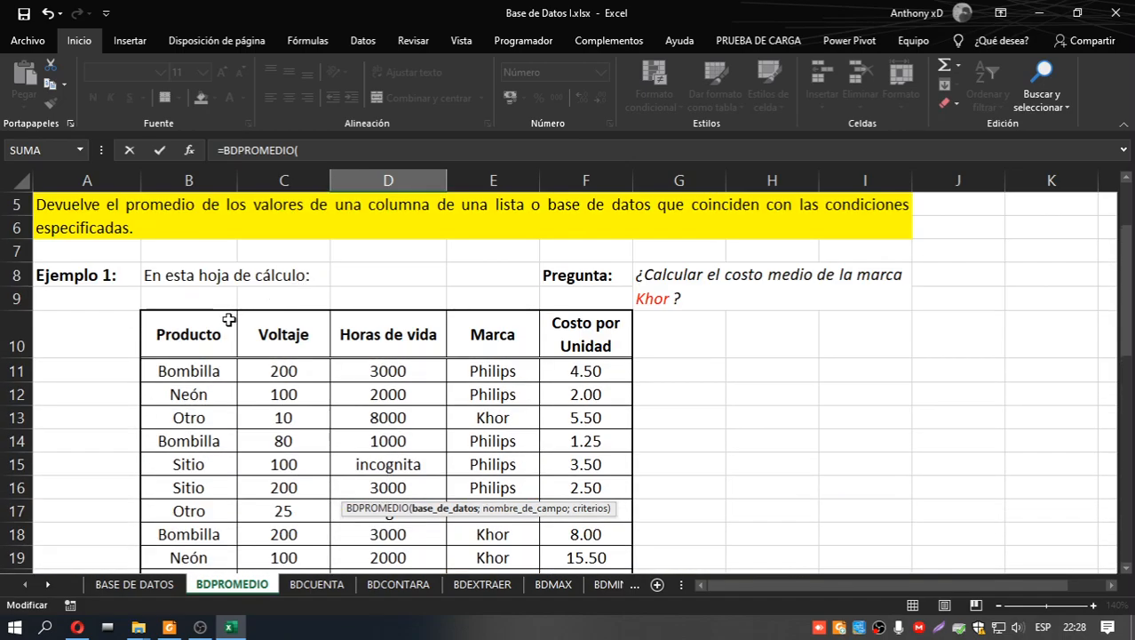
left_click_drag(229, 320, 589, 458)
scroll(595, 461, "down", 1)
type(";")
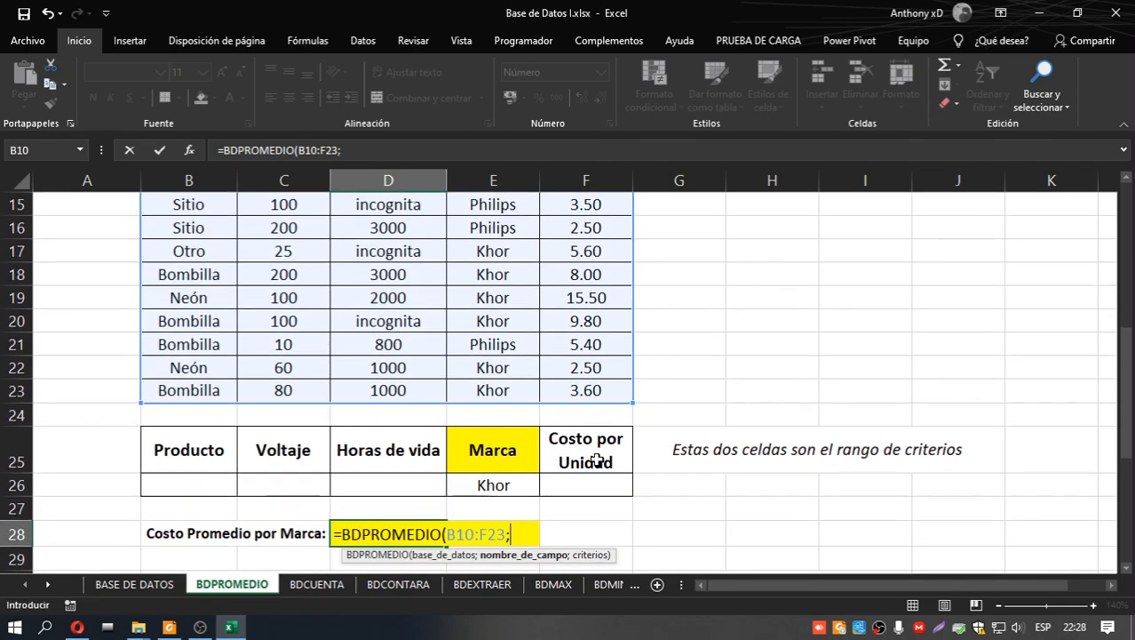
Step: Set the BDPROMEDIO formula's field argument to "Costo por unidad", matching the table's cost header, and go on to the criteria argument
scroll(597, 460, "up", 2)
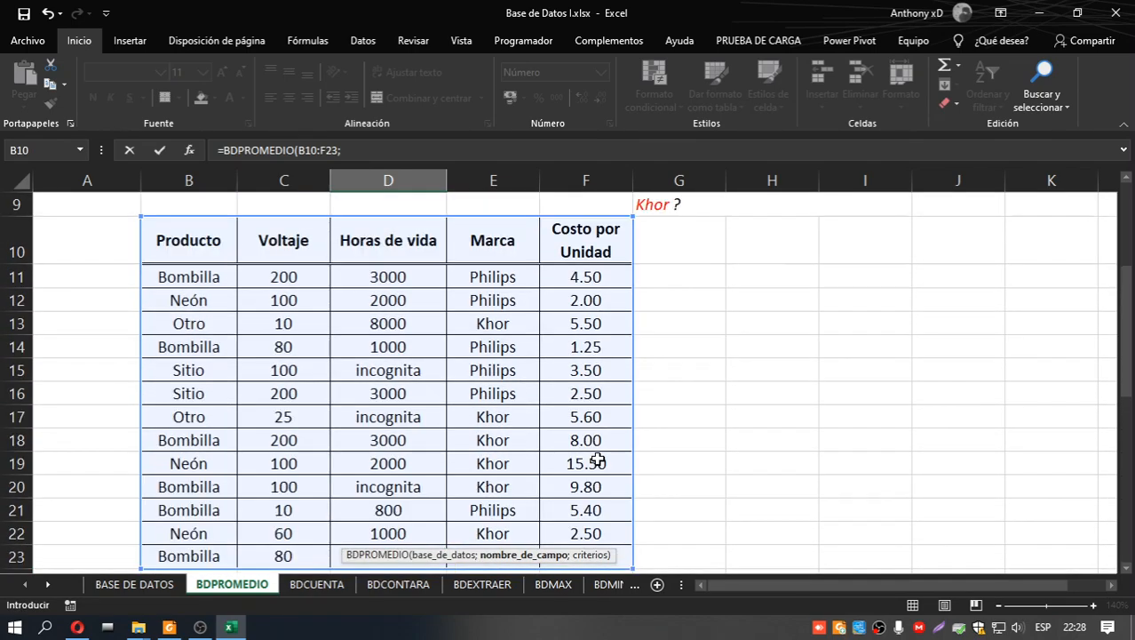
scroll(597, 461, "down", 3)
scroll(598, 459, "up", 1)
scroll(598, 459, "up", 3)
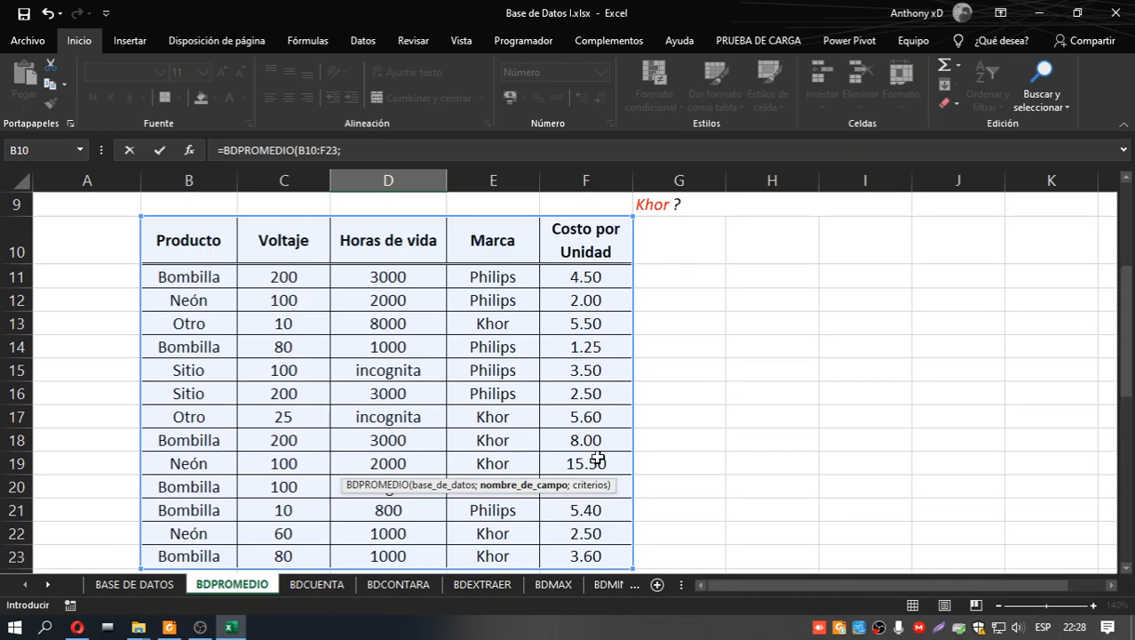
scroll(598, 459, "up", 2)
scroll(598, 455, "up", 1)
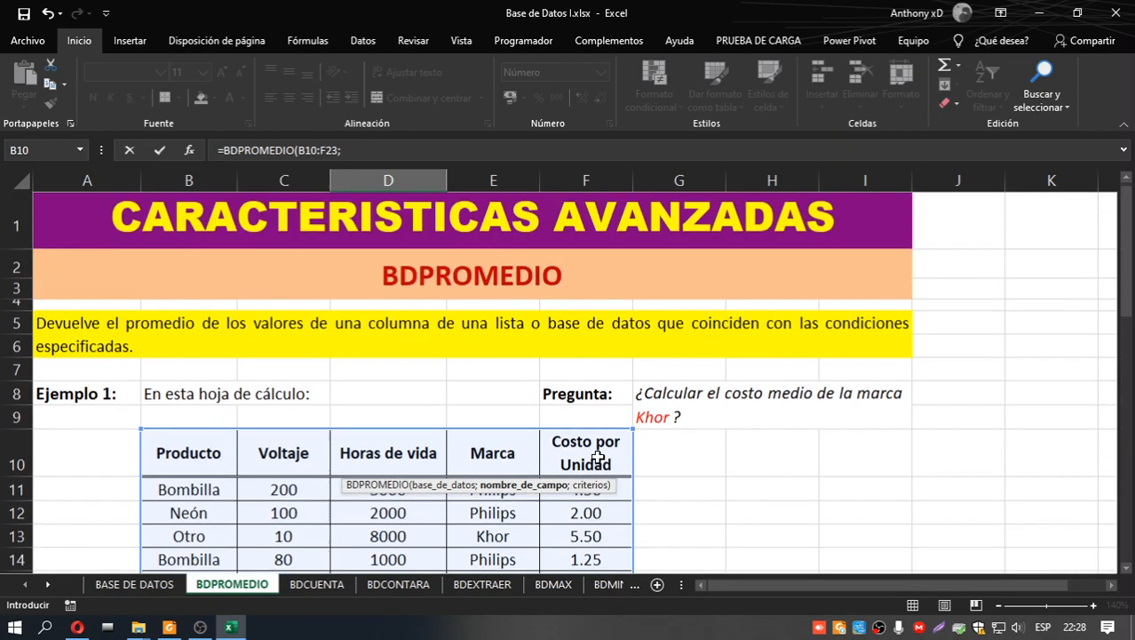
scroll(602, 464, "down", 2)
scroll(605, 471, "down", 4)
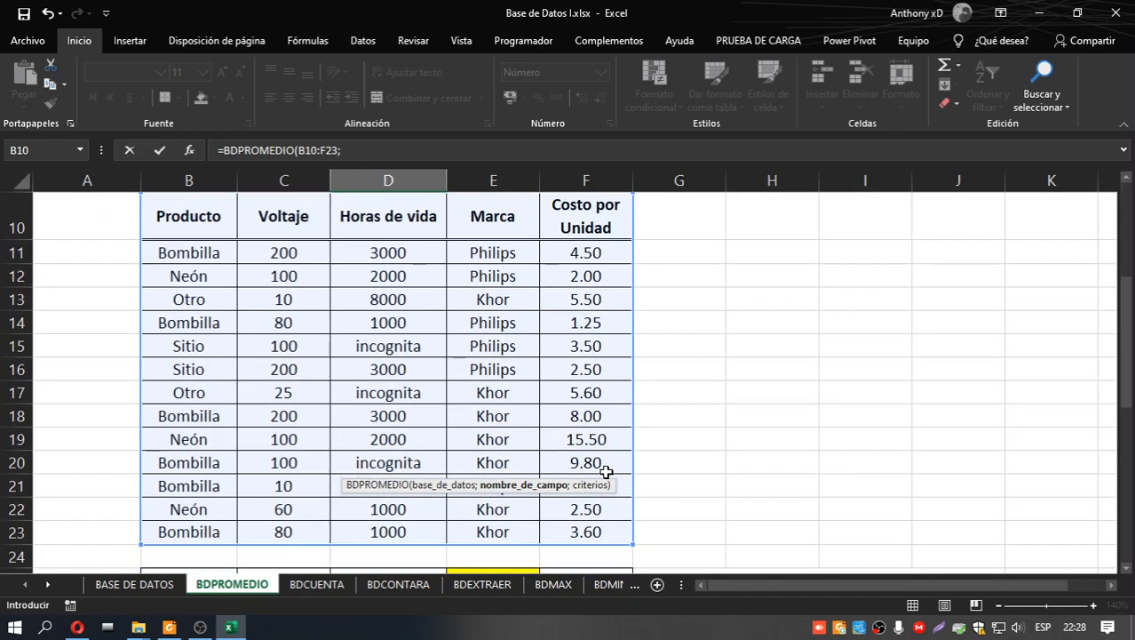
scroll(604, 468, "up", 4)
scroll(585, 404, "down", 3)
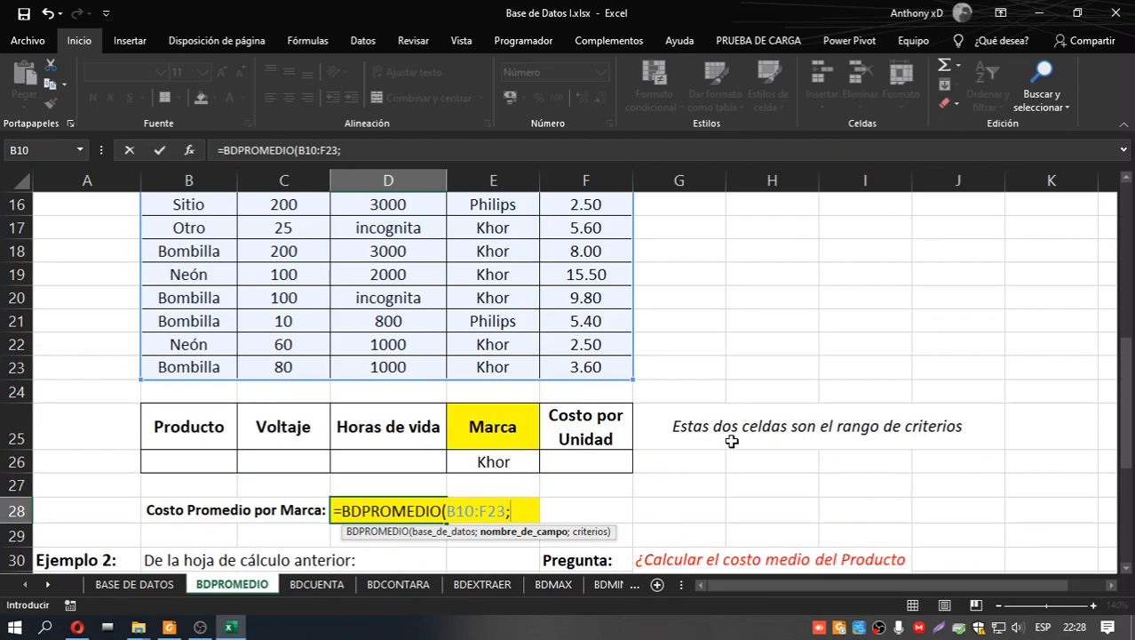
type("\"Costo por un")
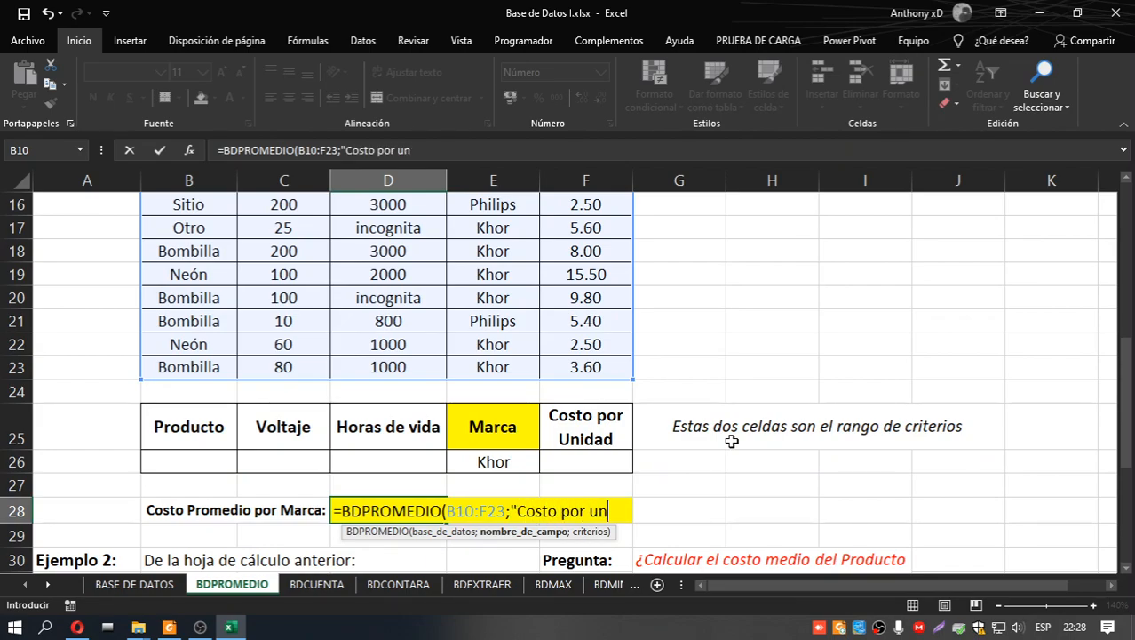
type("idad\"")
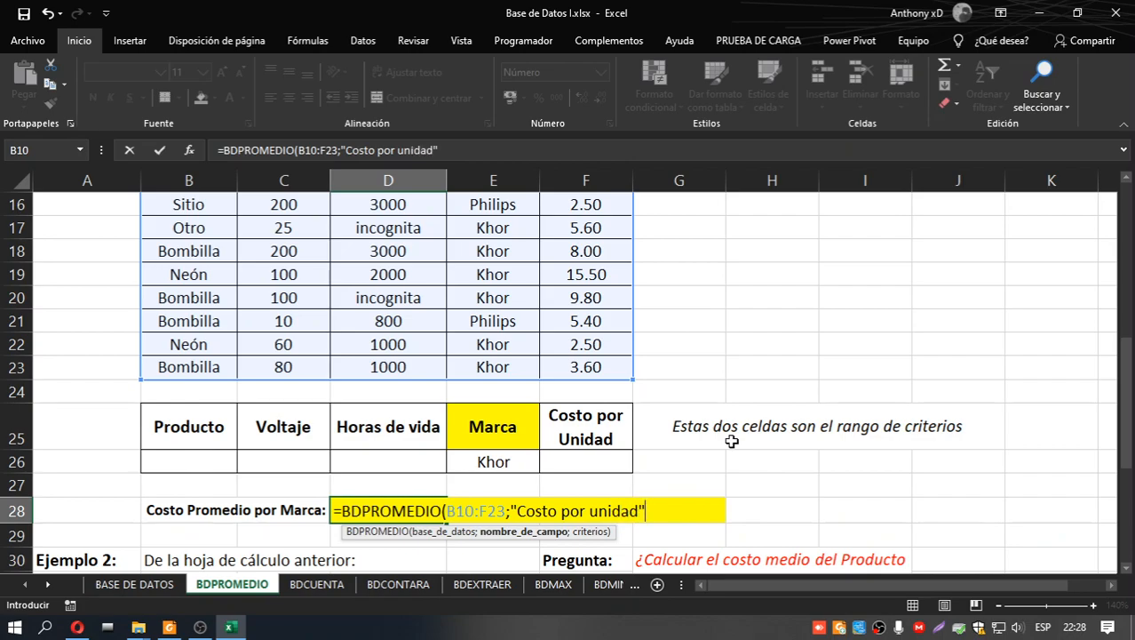
scroll(731, 441, "up", 3)
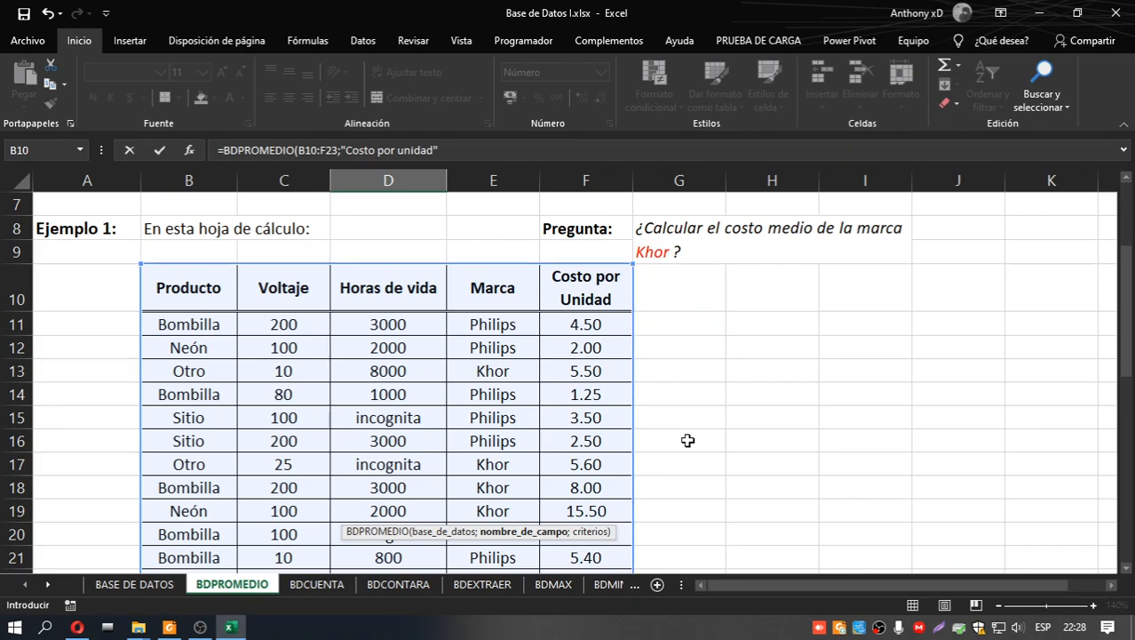
scroll(688, 440, "down", 5)
type(";")
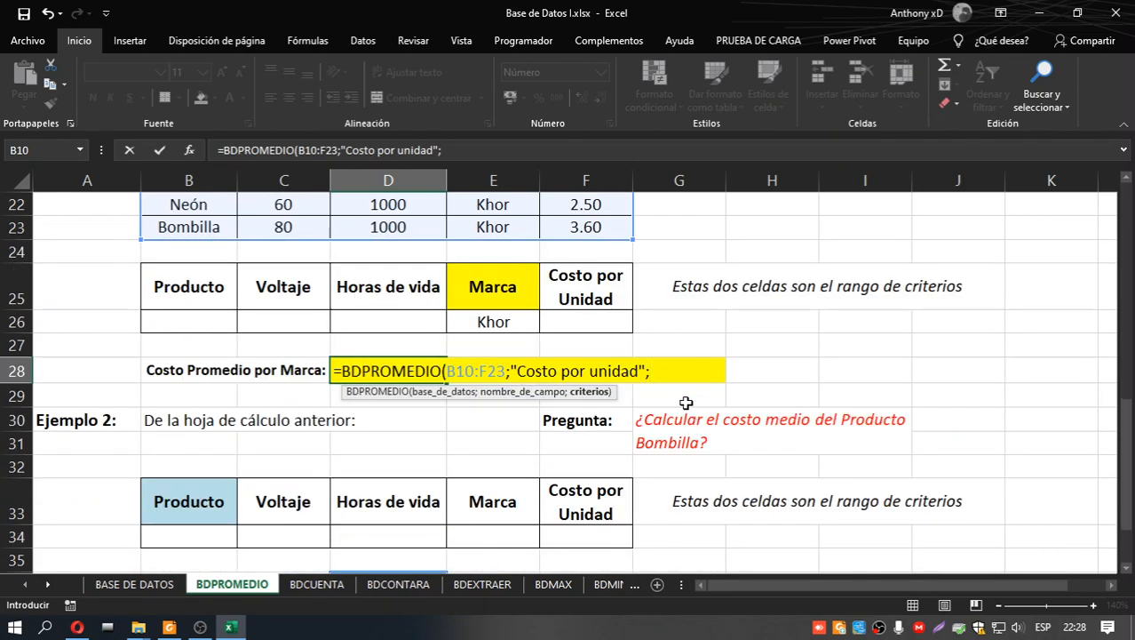
Step: Set the criteria argument to Ejemplo 1's range B25:F26 and complete the formula in D28
scroll(686, 402, "up", 2)
left_click_drag(213, 414, 613, 461)
key("Return")
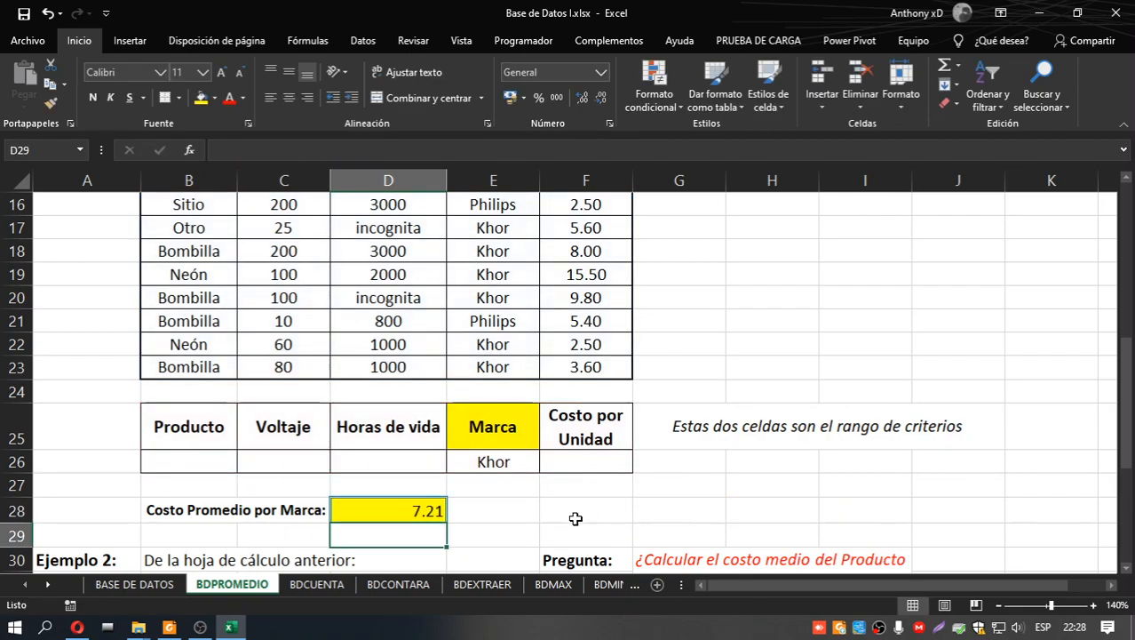
Step: Replace the field name in D28's formula with the column number 5, and save the workbook
left_click(402, 512)
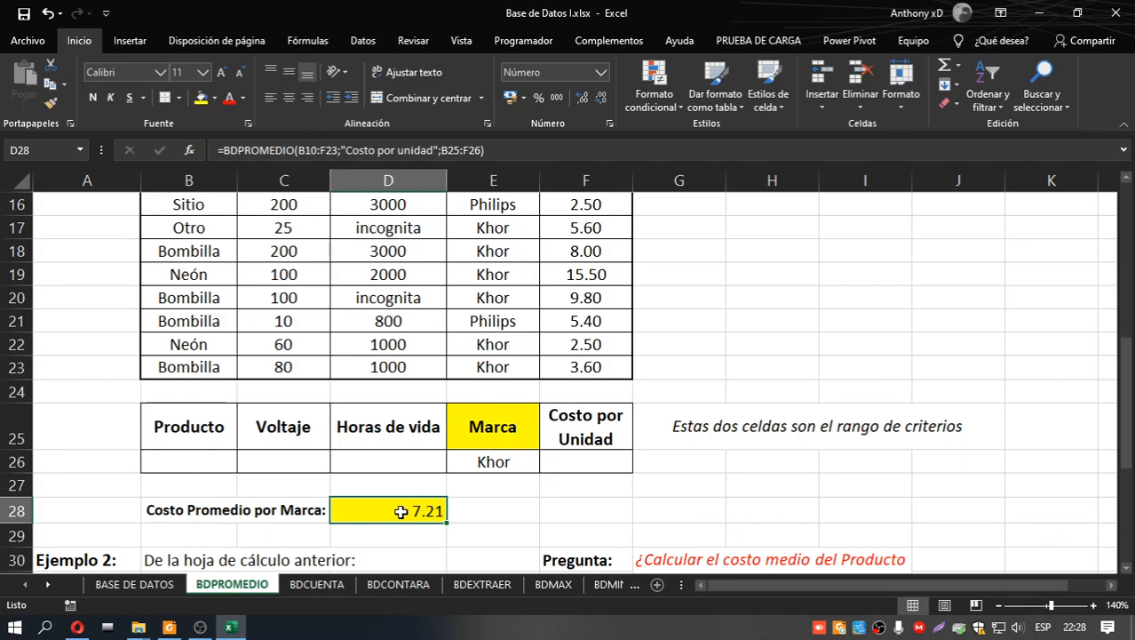
double_click(402, 512)
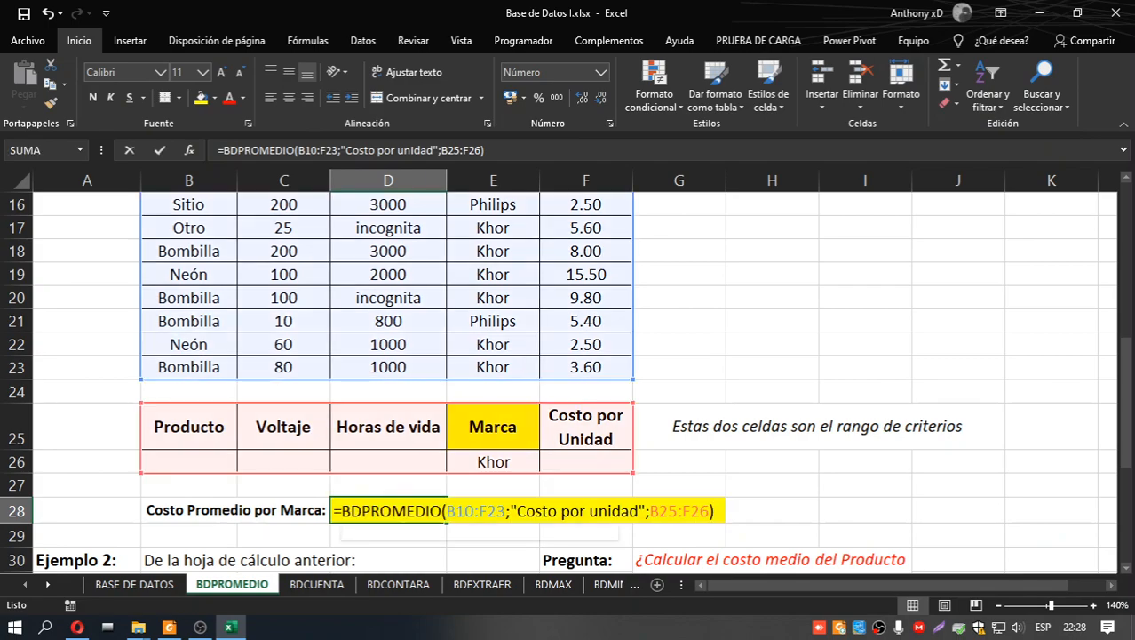
left_click_drag(506, 512, 646, 512)
left_click(534, 511)
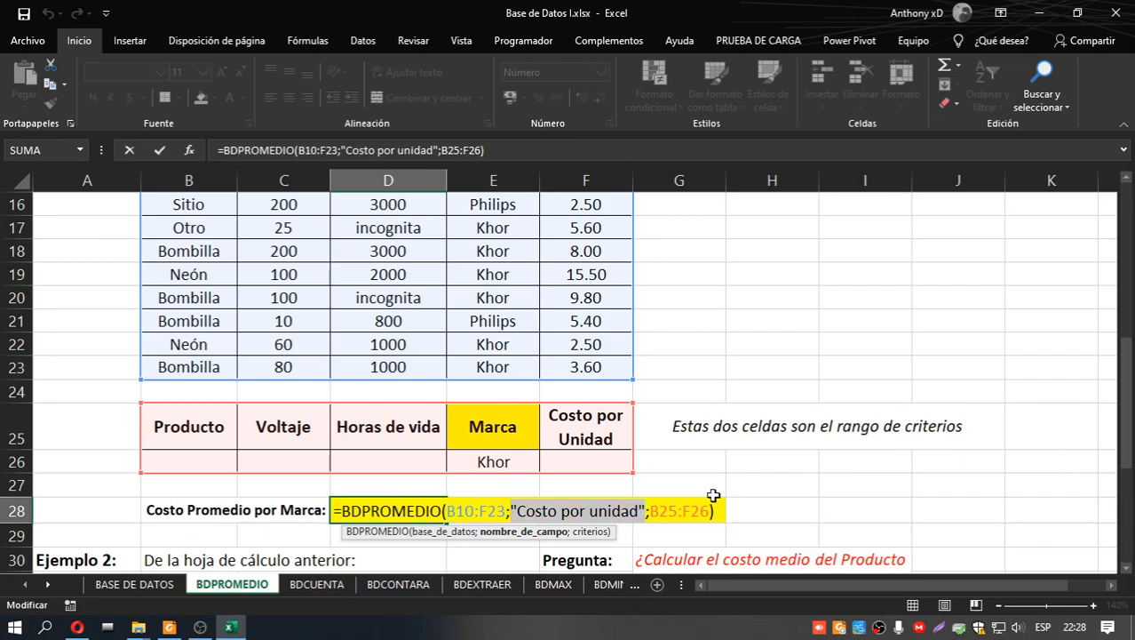
key("Delete")
scroll(714, 495, "up", 3)
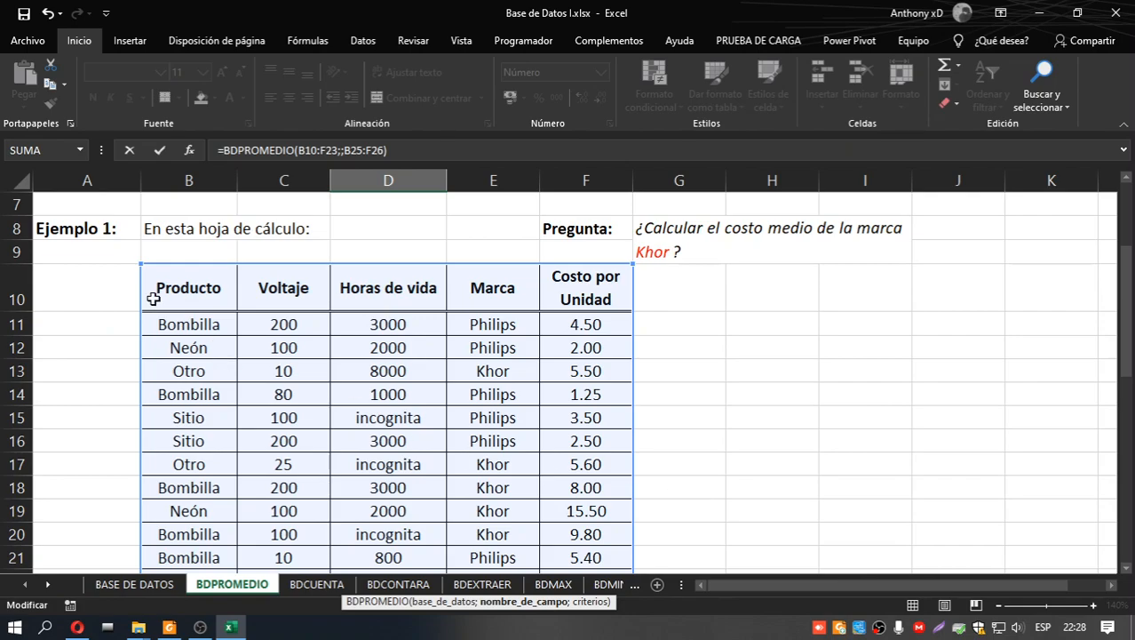
scroll(598, 348, "down", 3)
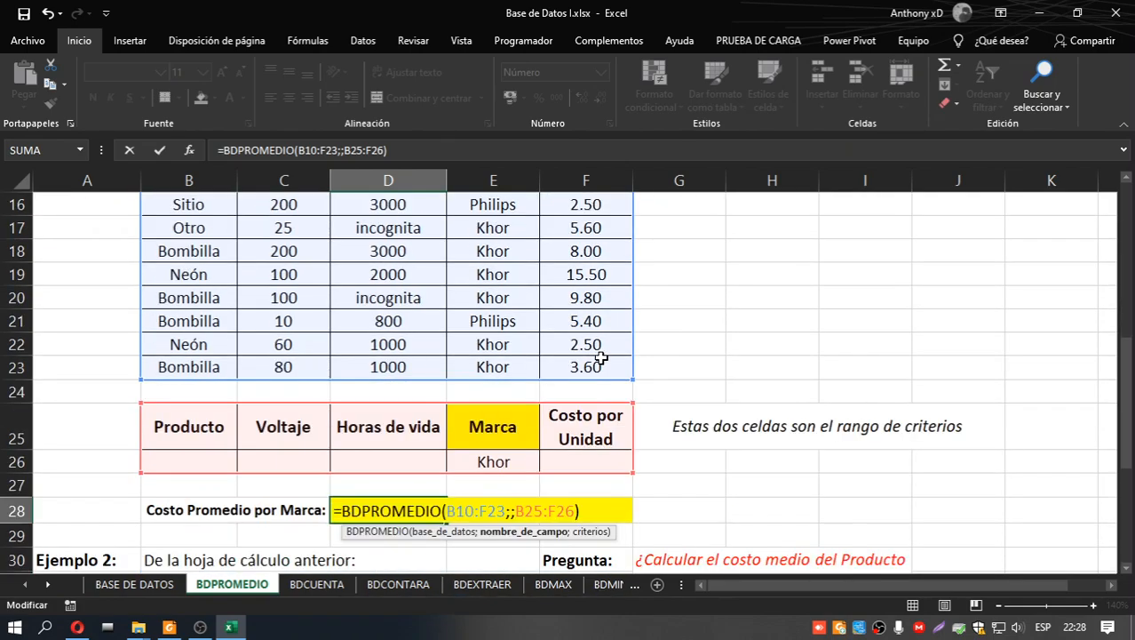
type("5")
key("Return")
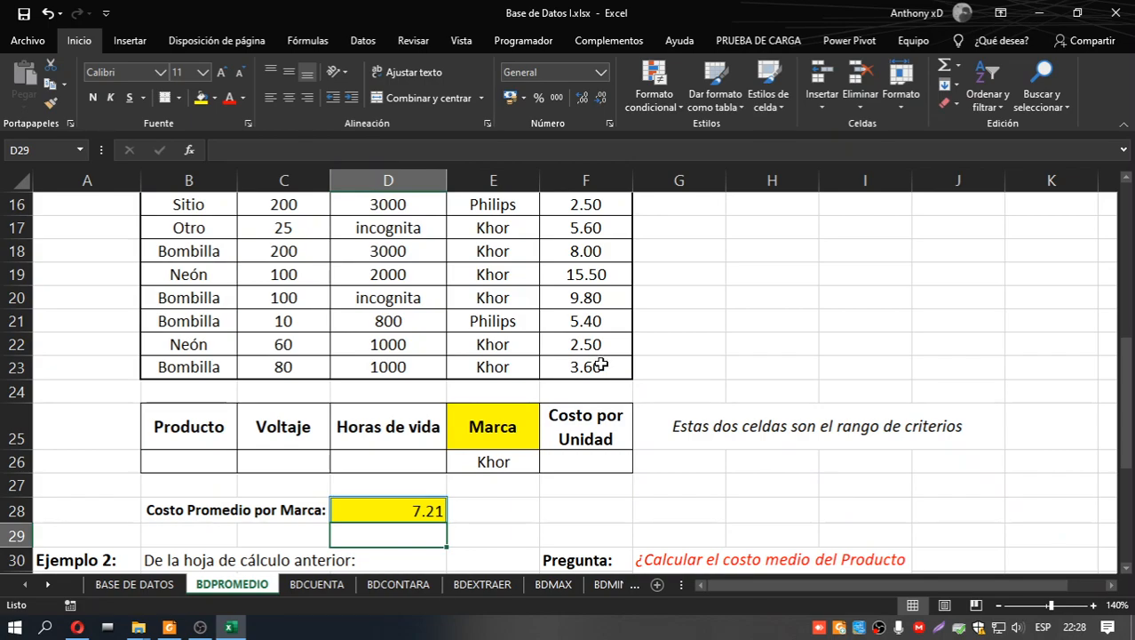
left_click(24, 14)
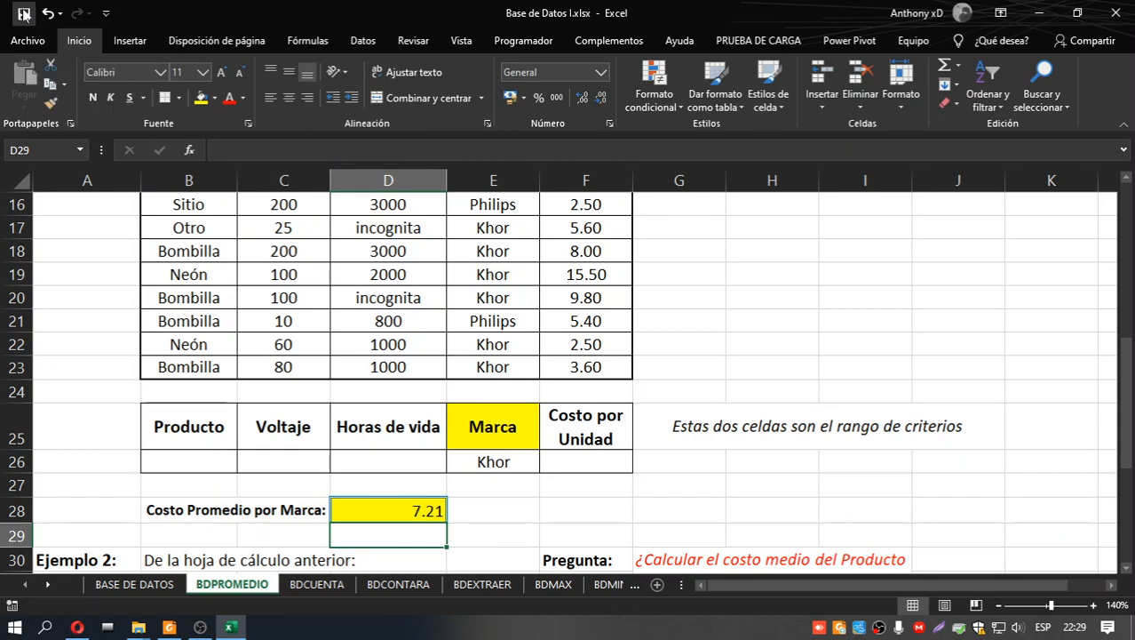
Step: Examine Ejemplo 2's question, its criteria range B33:F34 and its result cell
scroll(367, 389, "down", 1)
left_click(367, 387)
scroll(368, 387, "down", 2)
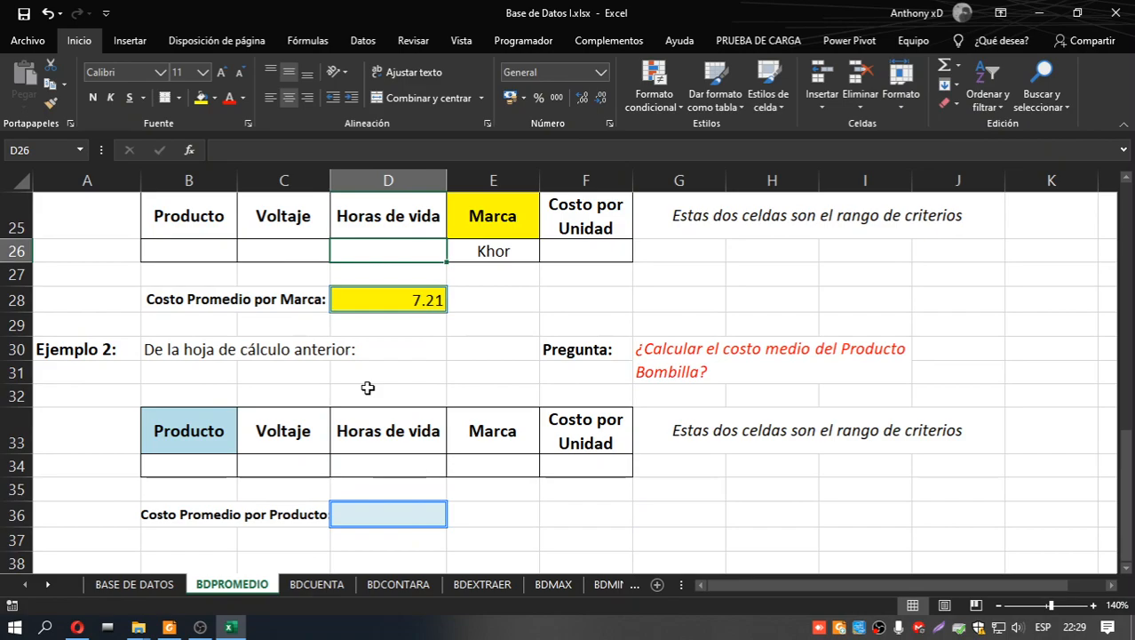
scroll(368, 388, "down", 1)
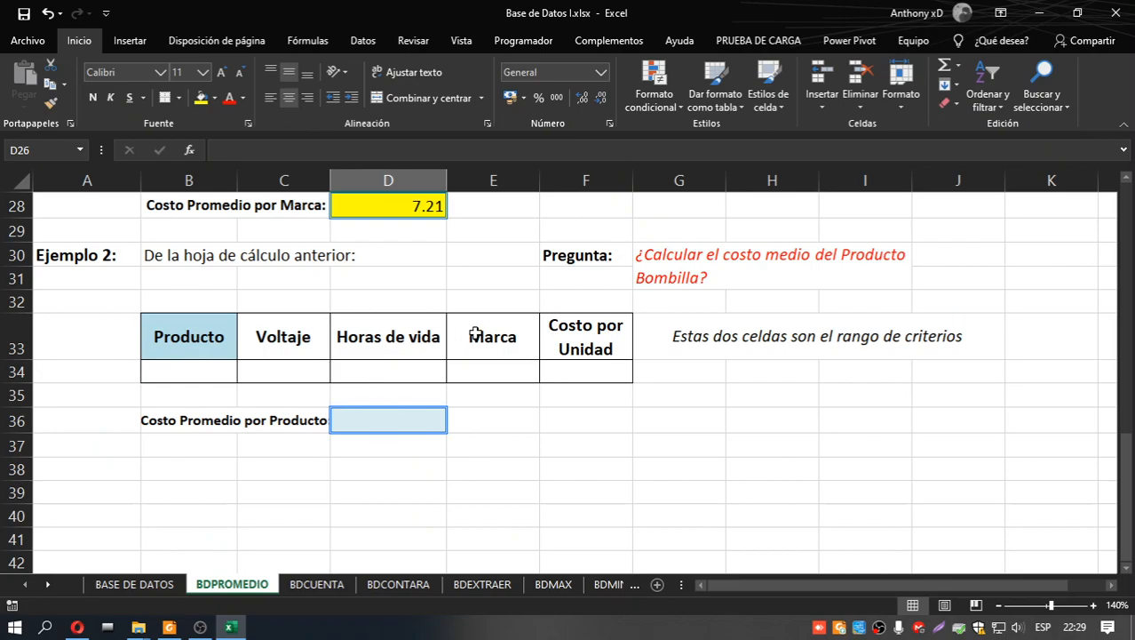
scroll(651, 286, "up", 1)
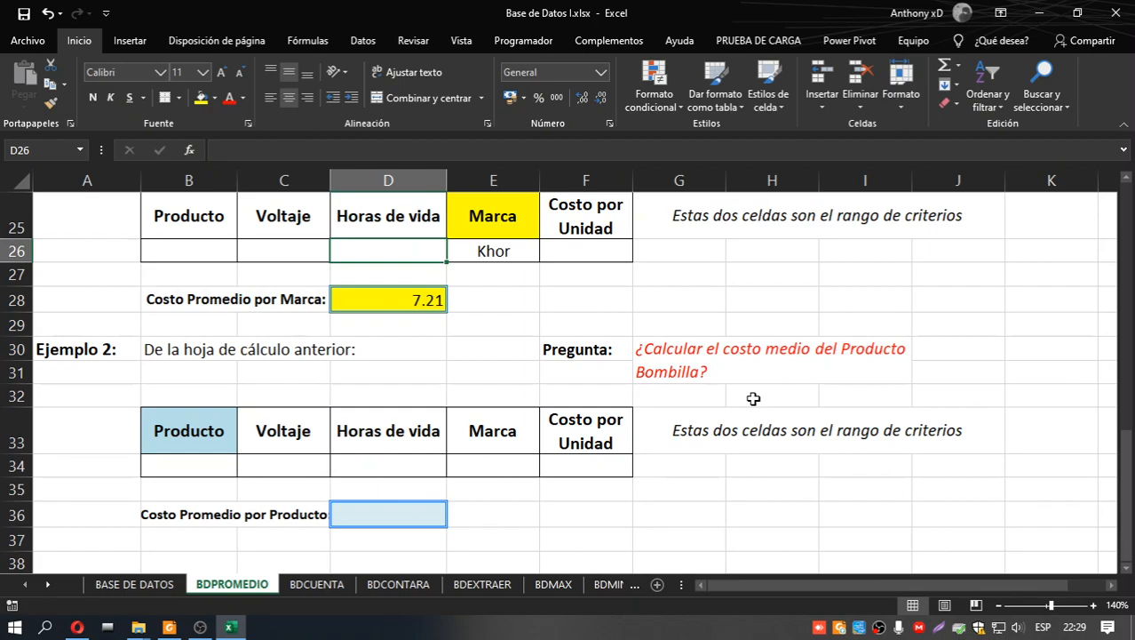
scroll(551, 453, "down", 1)
scroll(551, 452, "down", 1)
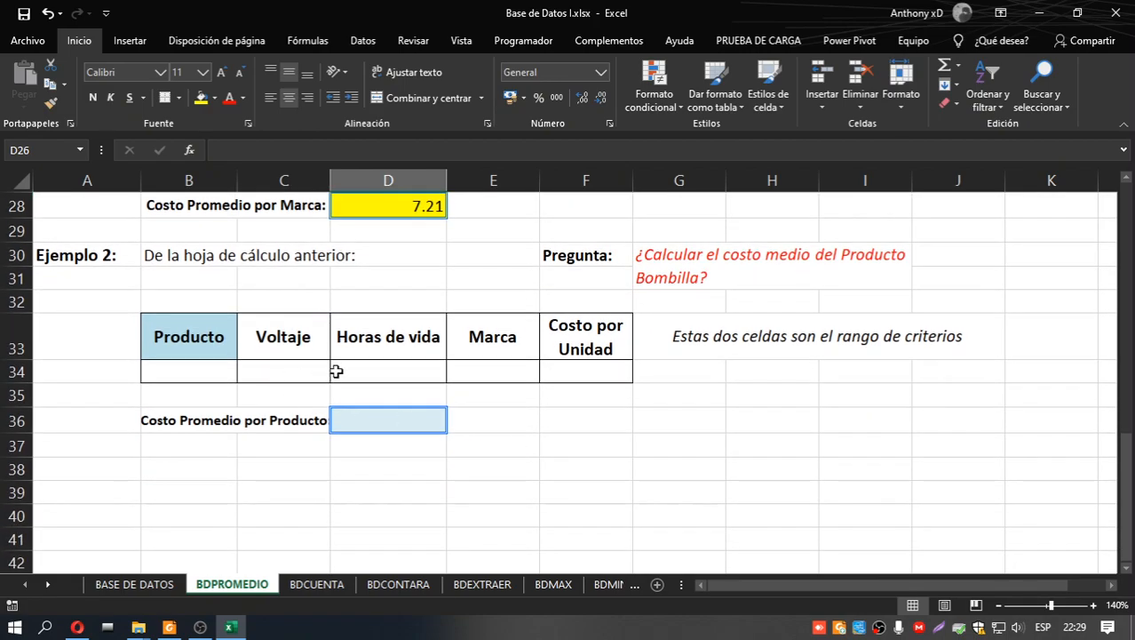
left_click_drag(155, 335, 560, 378)
left_click_drag(167, 342, 595, 376)
Step: Enter bombilla as the Producto criterion in cell B34 of Ejemplo 2's criteria range
left_click(197, 373)
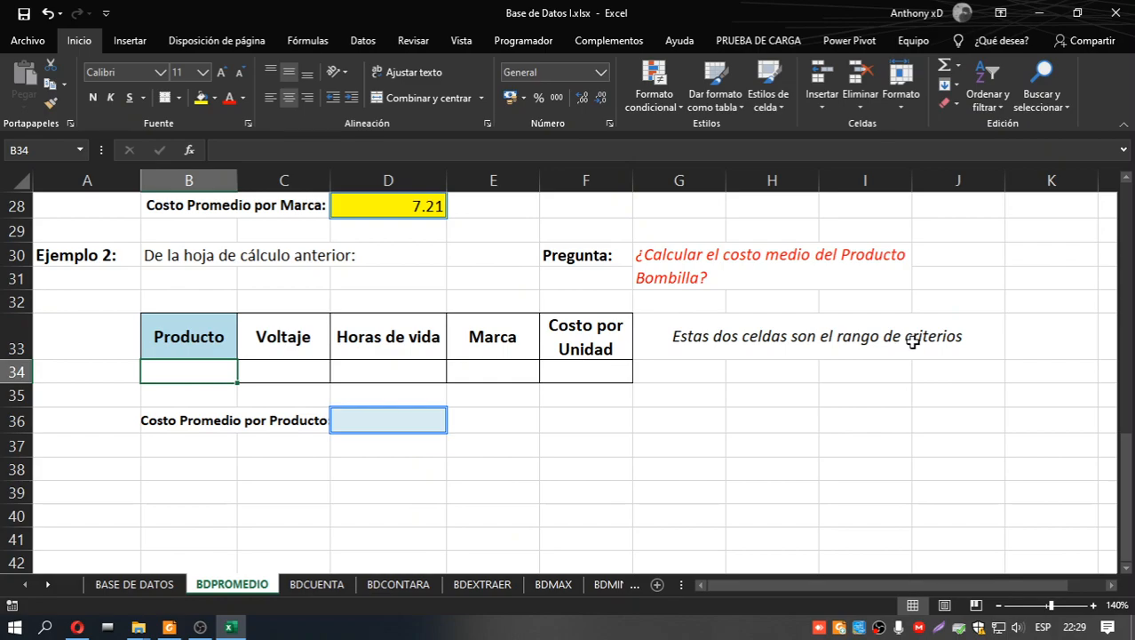
scroll(916, 341, "up", 2)
type("bombilla")
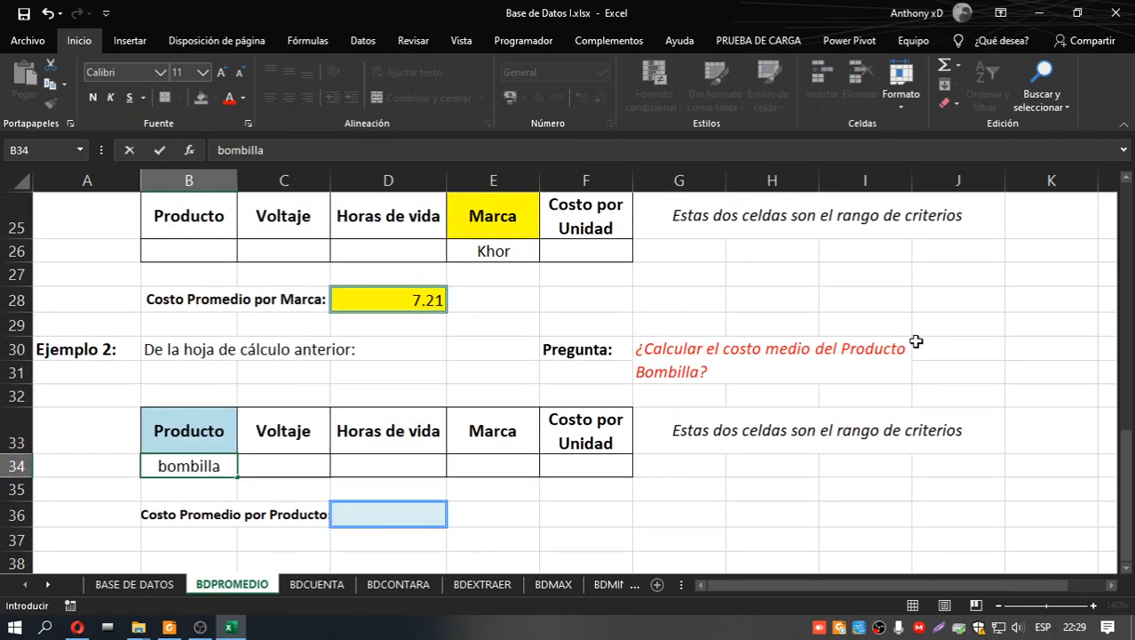
left_click(468, 511)
Step: Start a BDPROMEDIO formula in cell D36, beside Costo Promedio por Producto
left_click(393, 512)
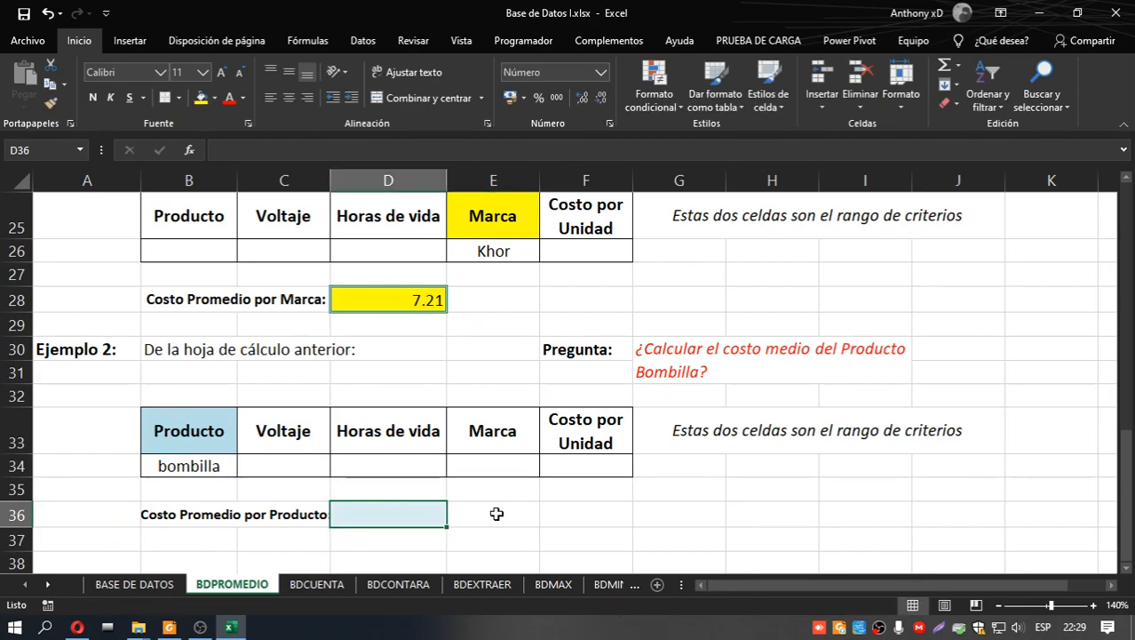
type("=")
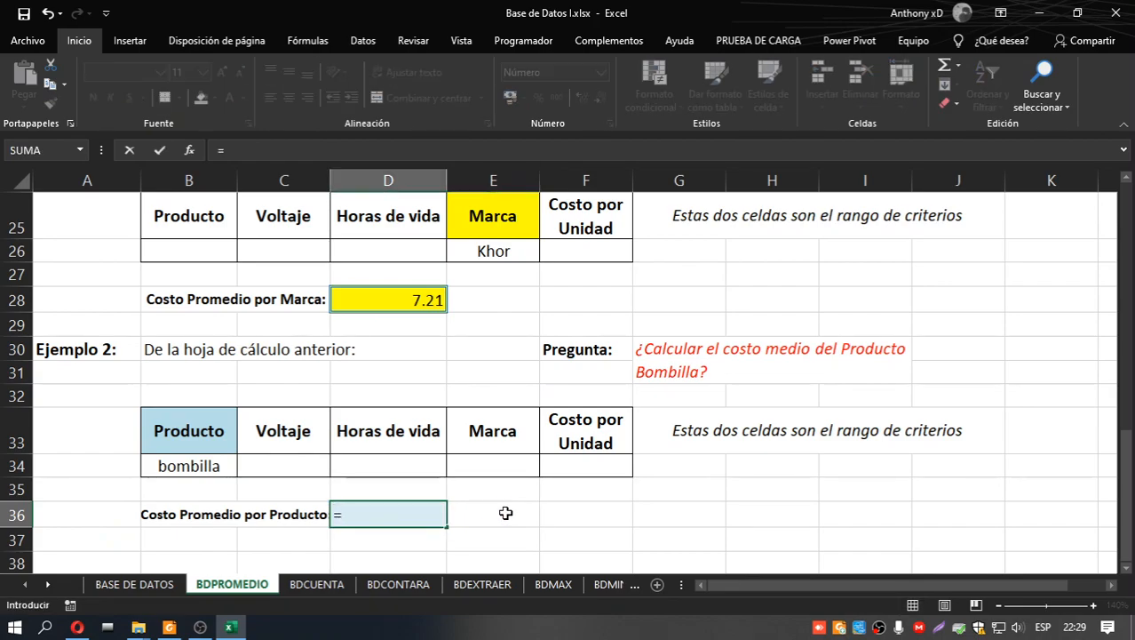
type("nd")
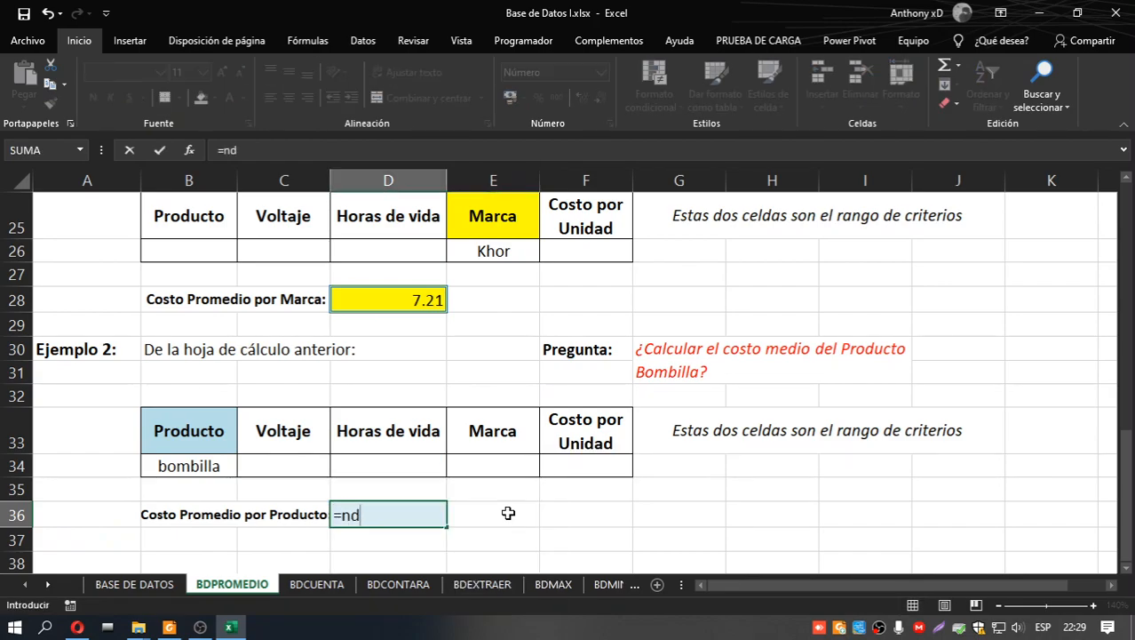
key("BackSpace")
key("BackSpace")
type("bdprom")
key("Tab")
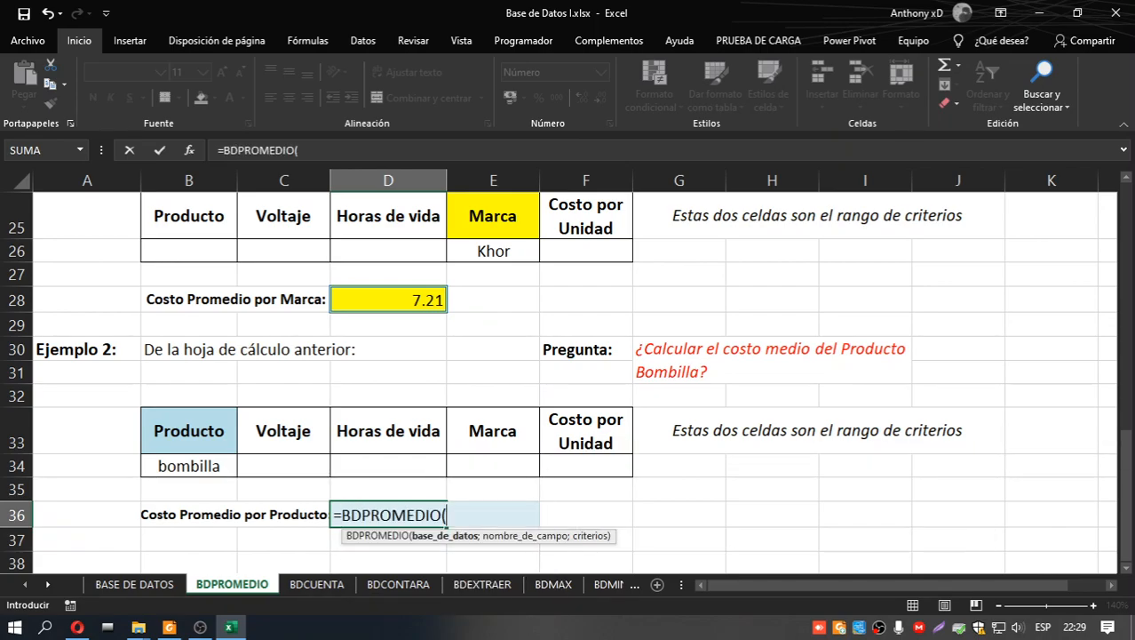
Step: Set the new formula's database argument to the table range B10:F23 including headers, and go on to the field argument
scroll(510, 512, "up", 6)
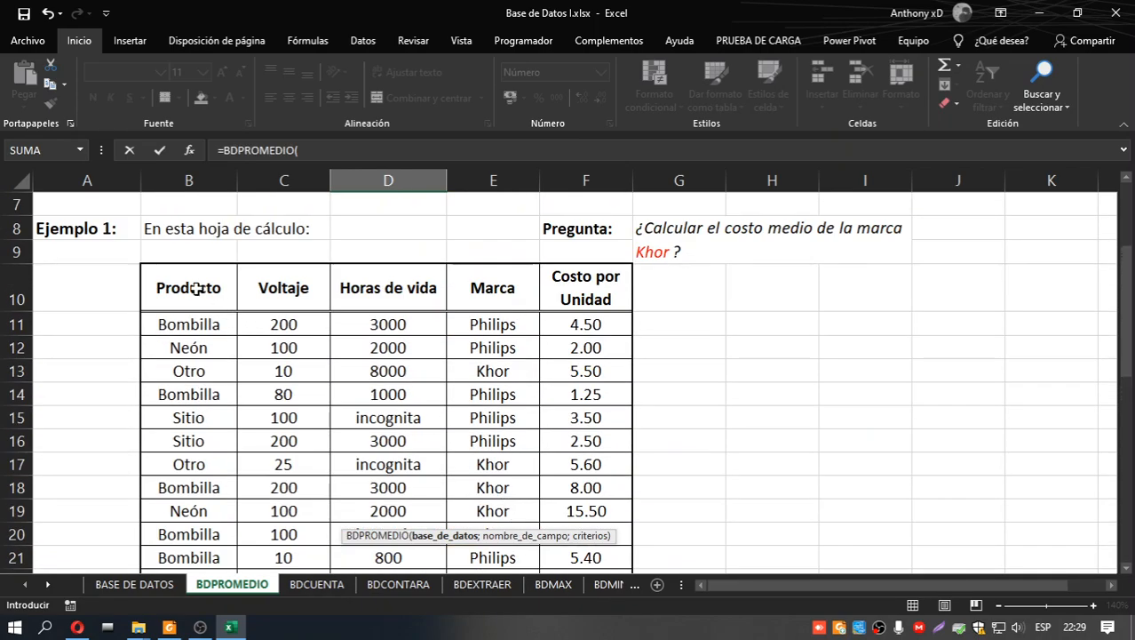
left_click_drag(197, 288, 587, 531)
scroll(799, 475, "down", 5)
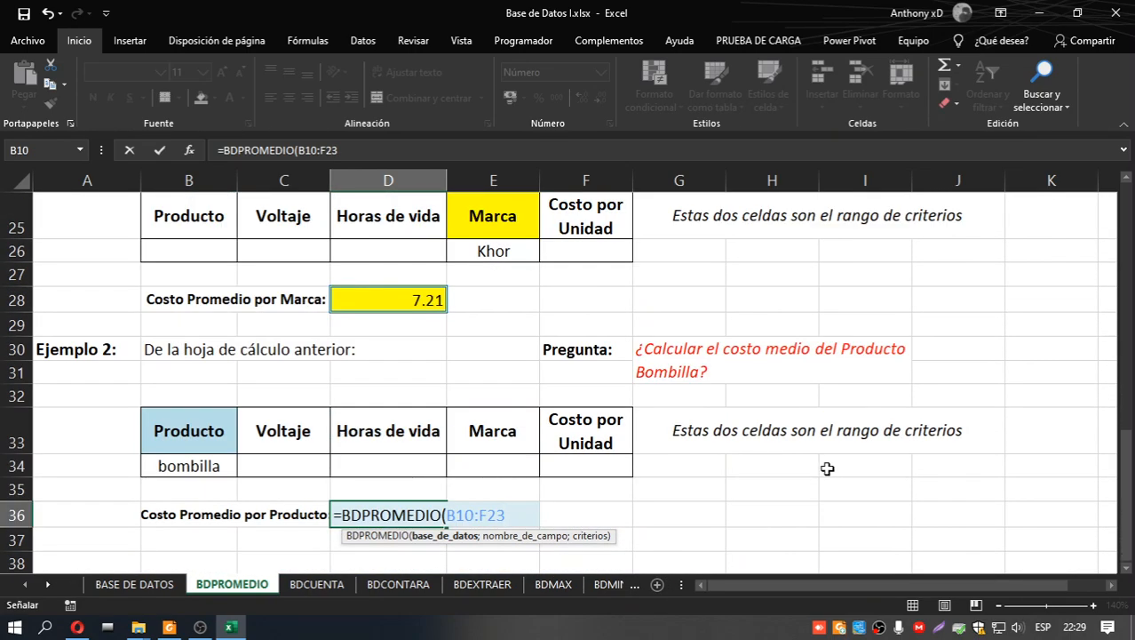
type(";")
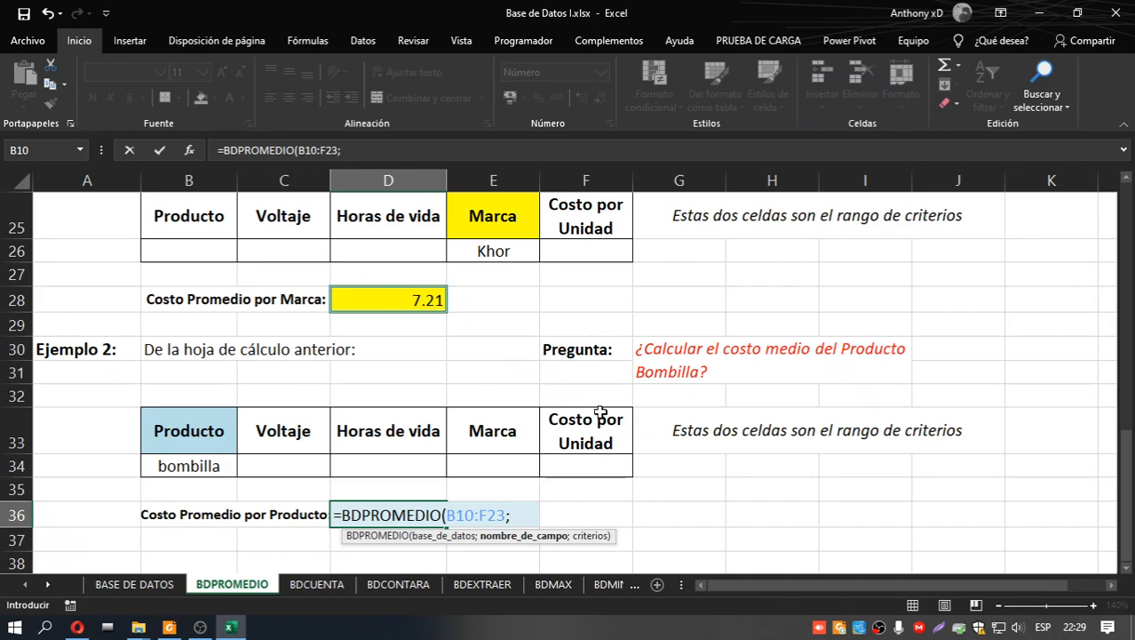
Step: Set the field argument to column number 5 for the unit cost, and go on to the criteria argument
scroll(601, 413, "up", 2)
scroll(601, 412, "down", 3)
scroll(600, 412, "up", 4)
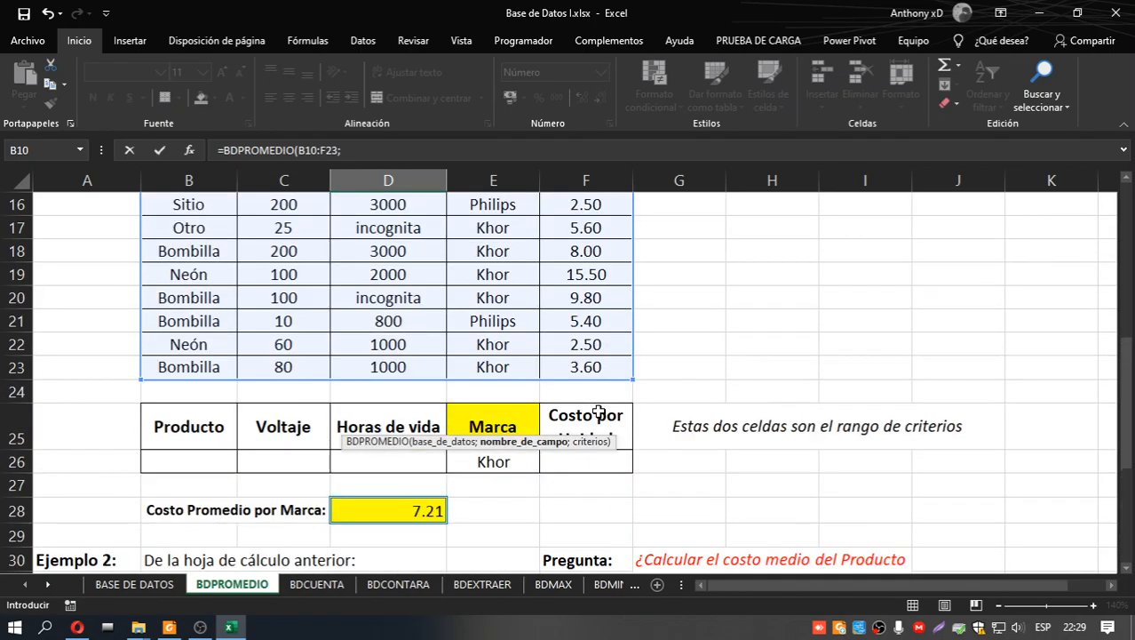
type("56")
scroll(599, 413, "down", 4)
type(";")
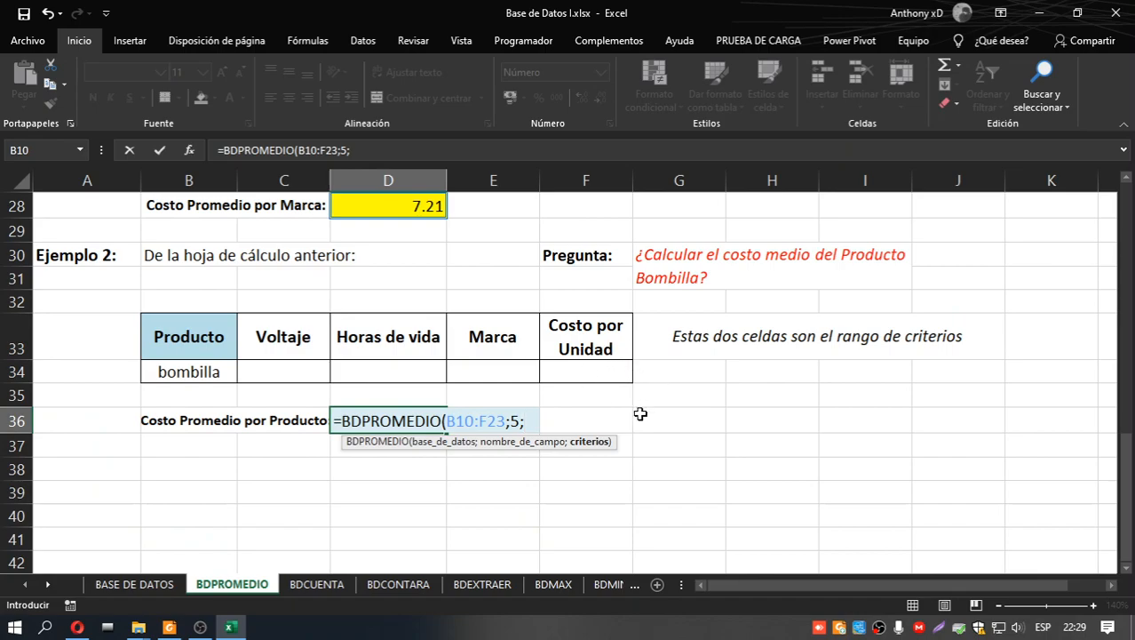
Step: Set the criteria argument to Ejemplo 2's range B33:F34, complete the formula and select D36 to check it
left_click_drag(204, 342, 609, 374)
type(")")
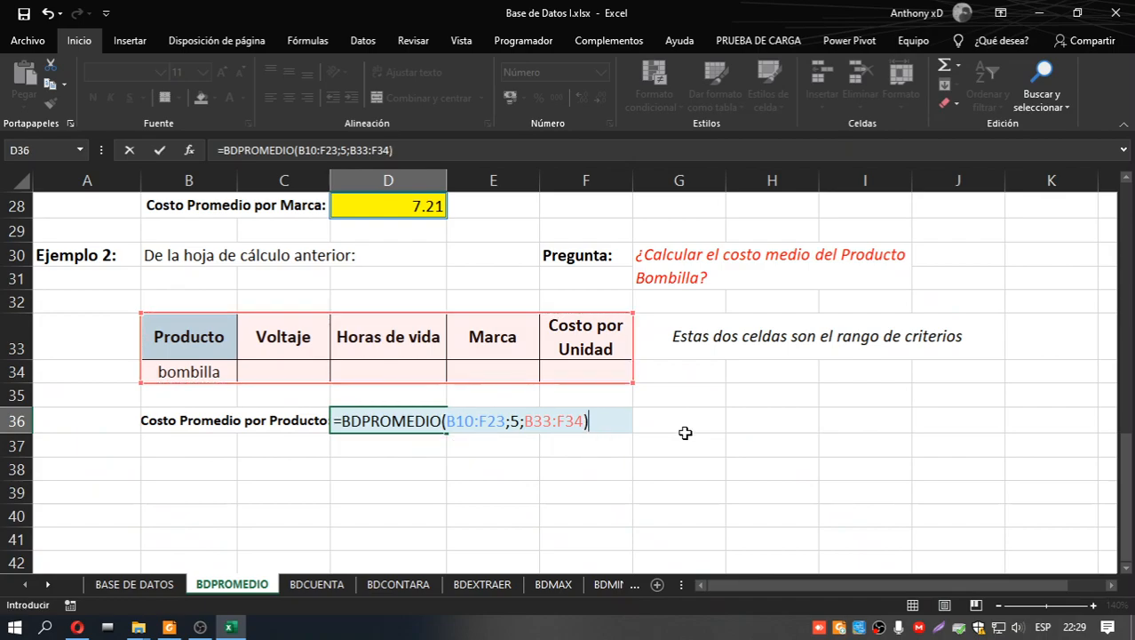
key("Return")
left_click(394, 423)
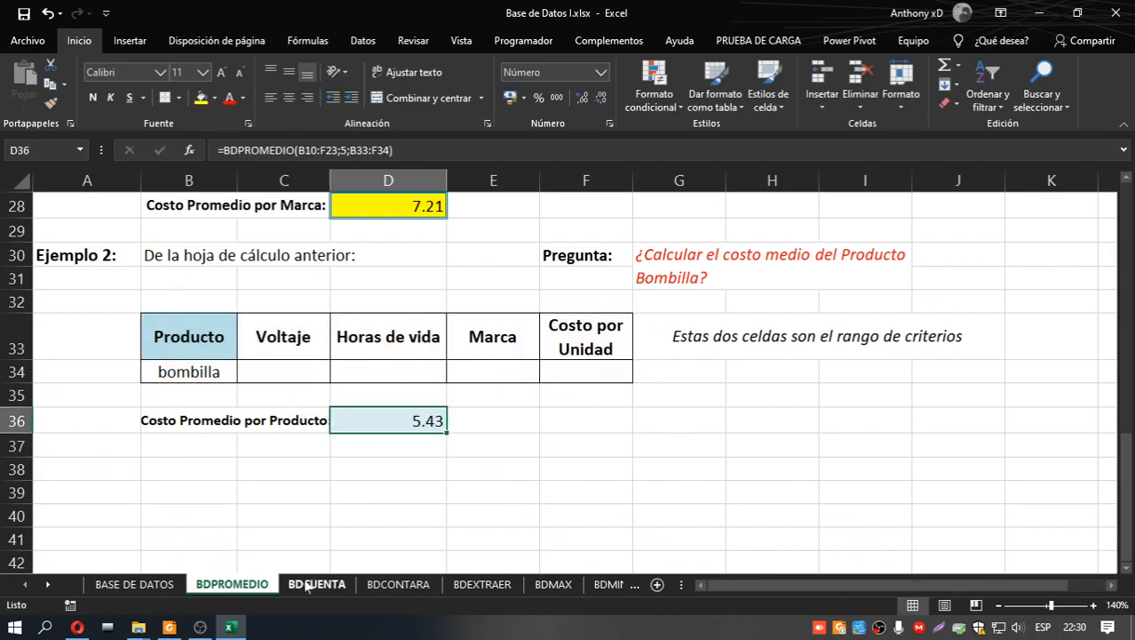
Step: Switch to Guia excel.pdf in Foxit Reader and review the BDPROMEDIO exercise instructions
left_click(168, 627)
left_click_drag(724, 339, 445, 2)
scroll(671, 512, "down", 2)
scroll(671, 512, "down", 6)
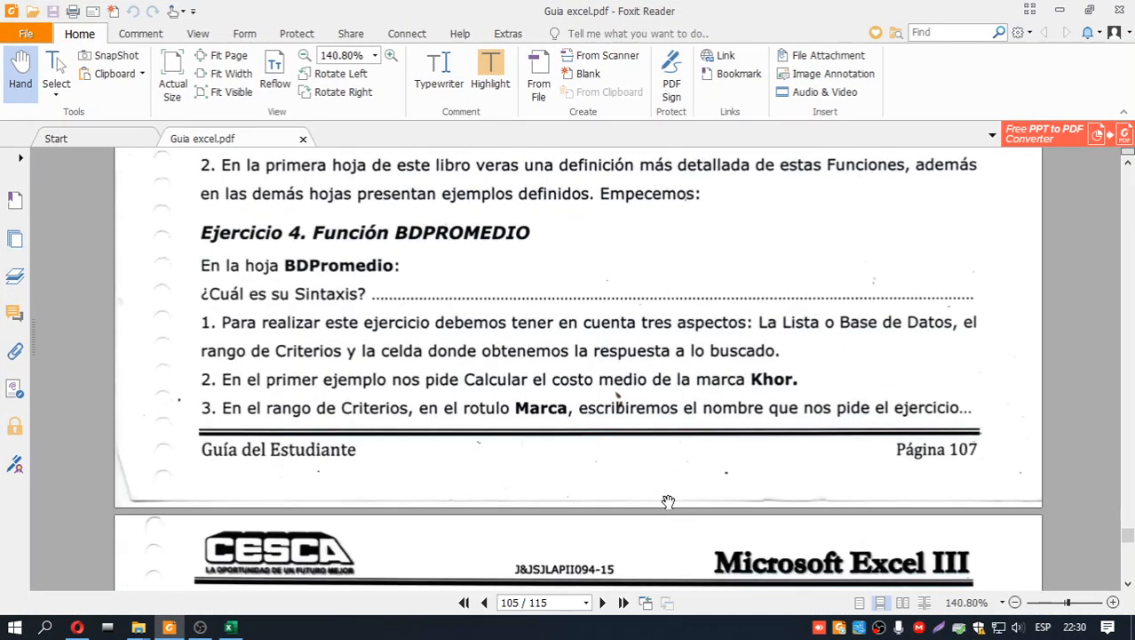
Step: Review the rest of the Ejercicio 4 BDPROMEDIO instructions in the PDF guide, including the questions about Philips and Neón
scroll(668, 502, "down", 3)
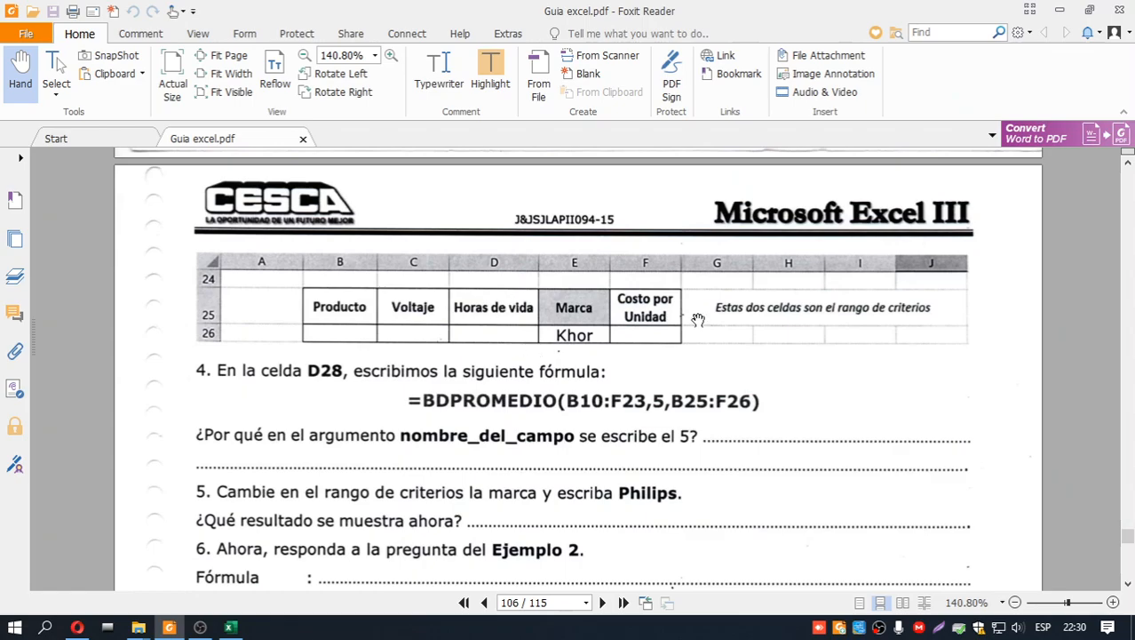
scroll(699, 328, "down", 1)
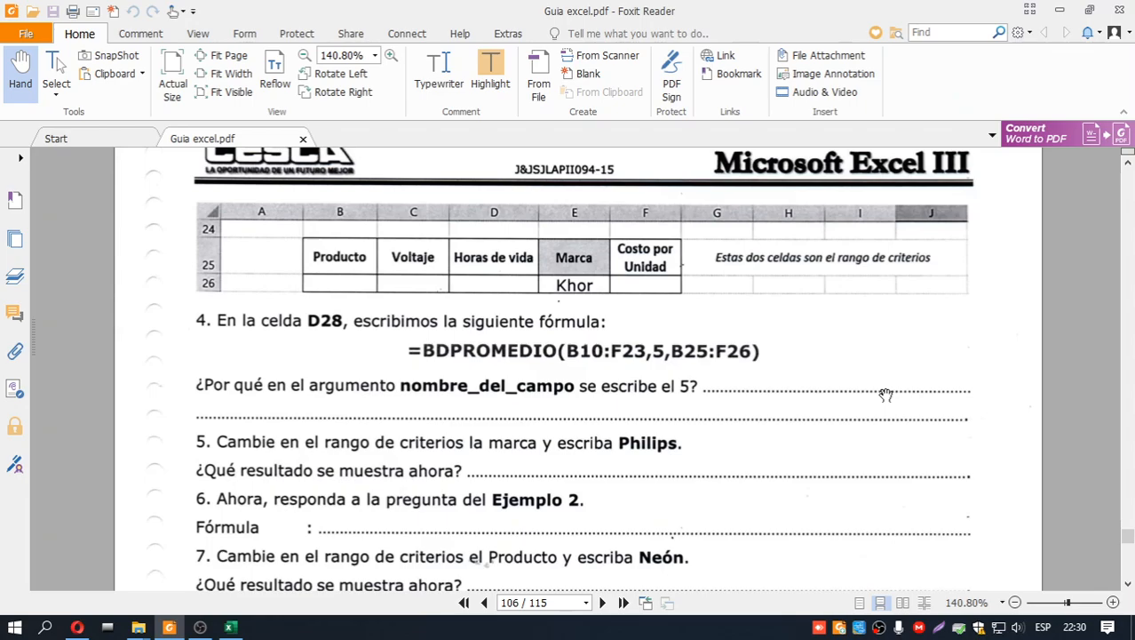
scroll(886, 394, "down", 2)
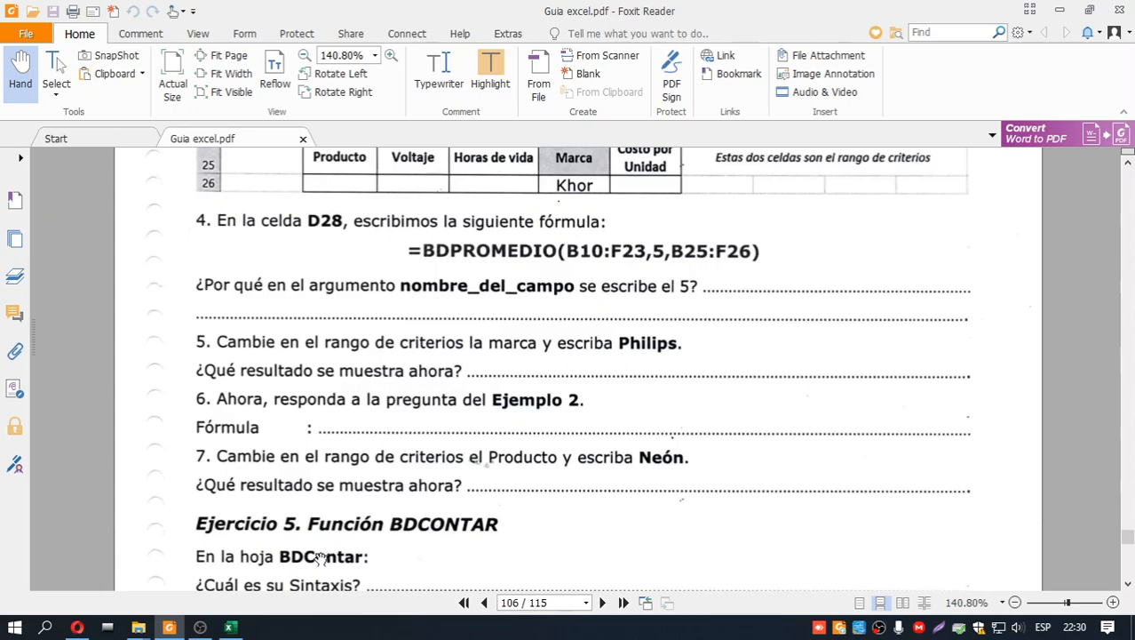
Step: Switch to Excel, set the Marca criterion in E26 to philips to check the average cost, and undo the change
left_click(230, 627)
scroll(561, 391, "up", 5)
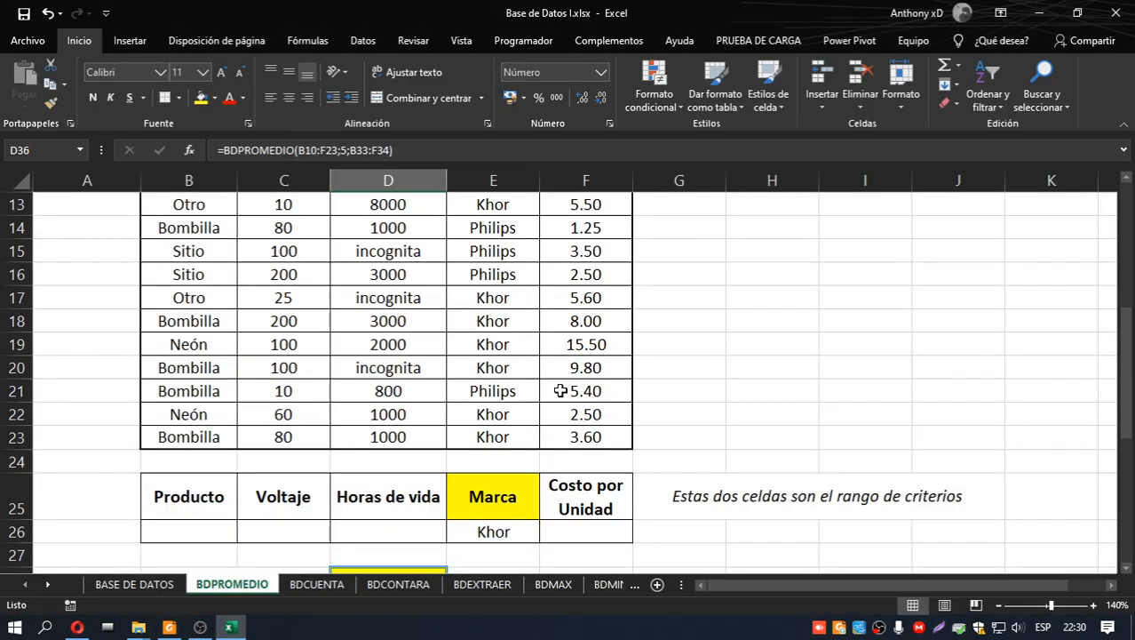
scroll(559, 392, "up", 1)
scroll(558, 404, "down", 2)
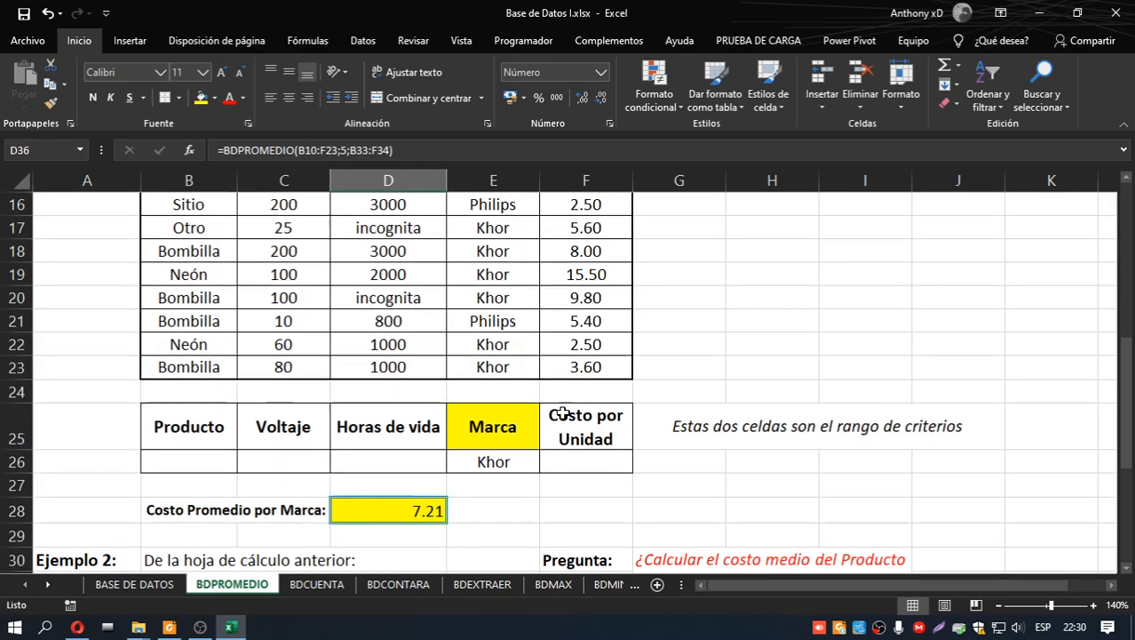
left_click(494, 460)
scroll(546, 441, "up", 3)
scroll(548, 442, "down", 1)
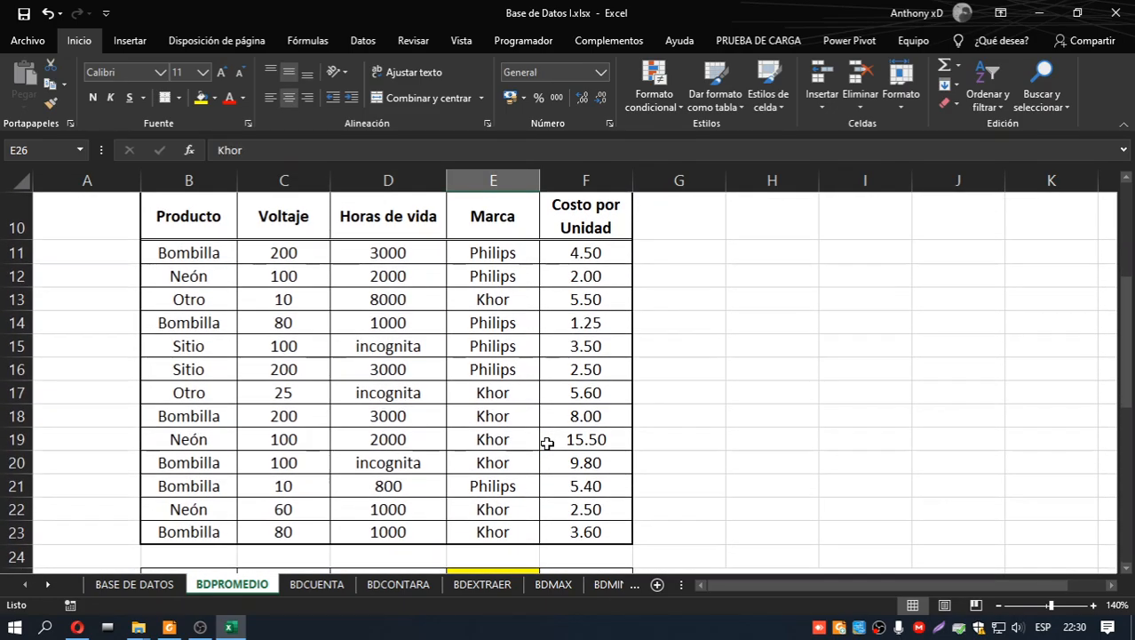
scroll(547, 442, "down", 1)
type("philips")
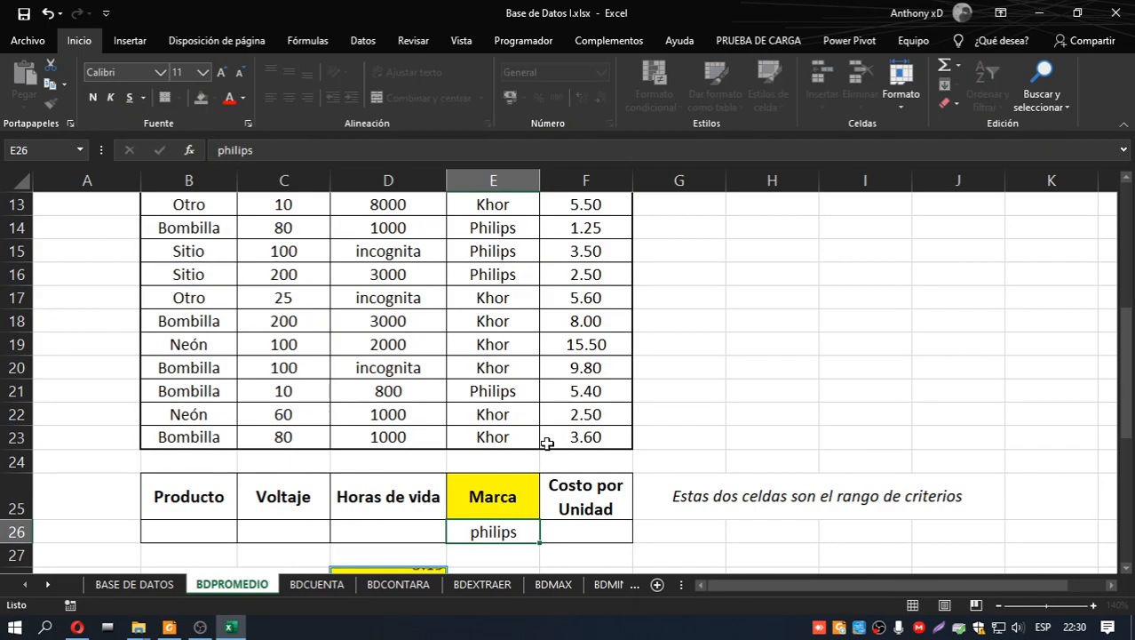
key("Return")
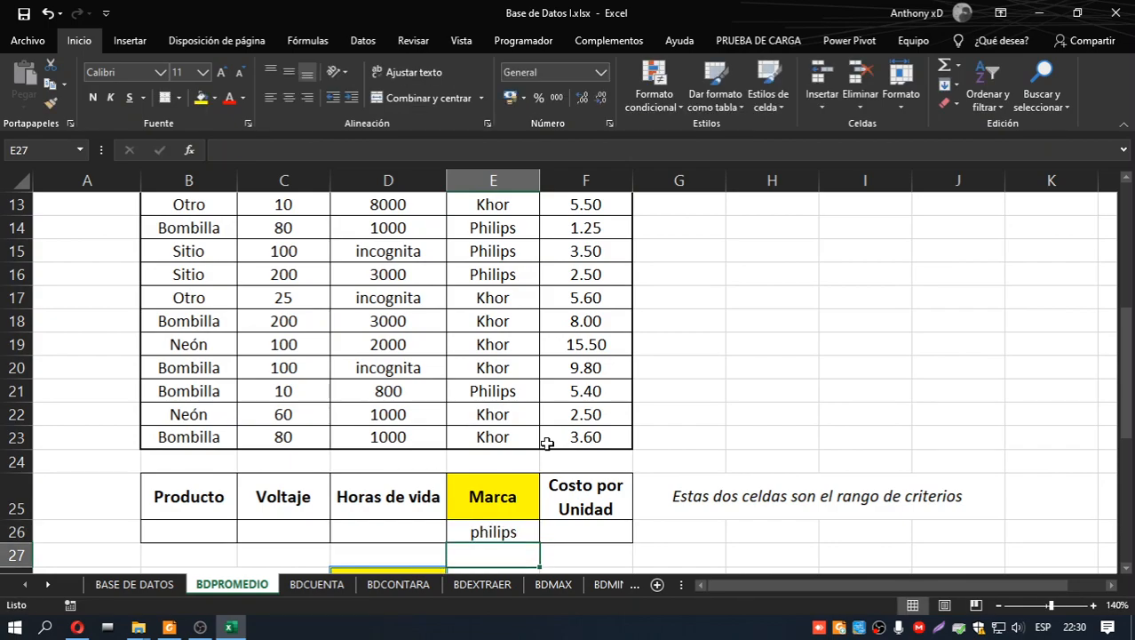
scroll(547, 442, "down", 2)
scroll(548, 442, "up", 1)
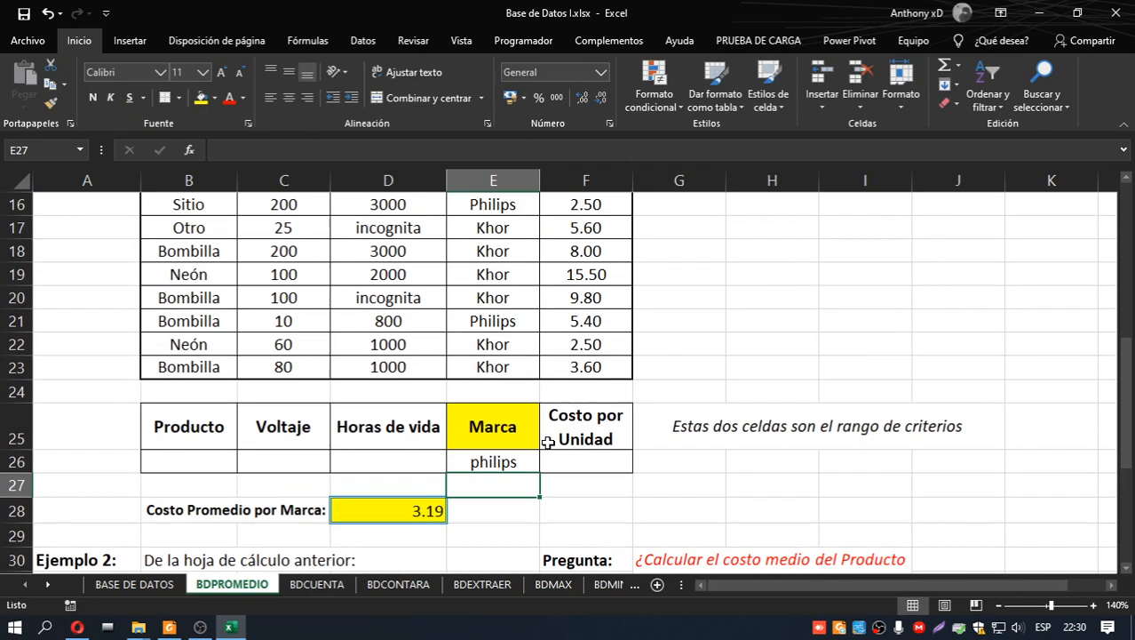
key("ctrl+z")
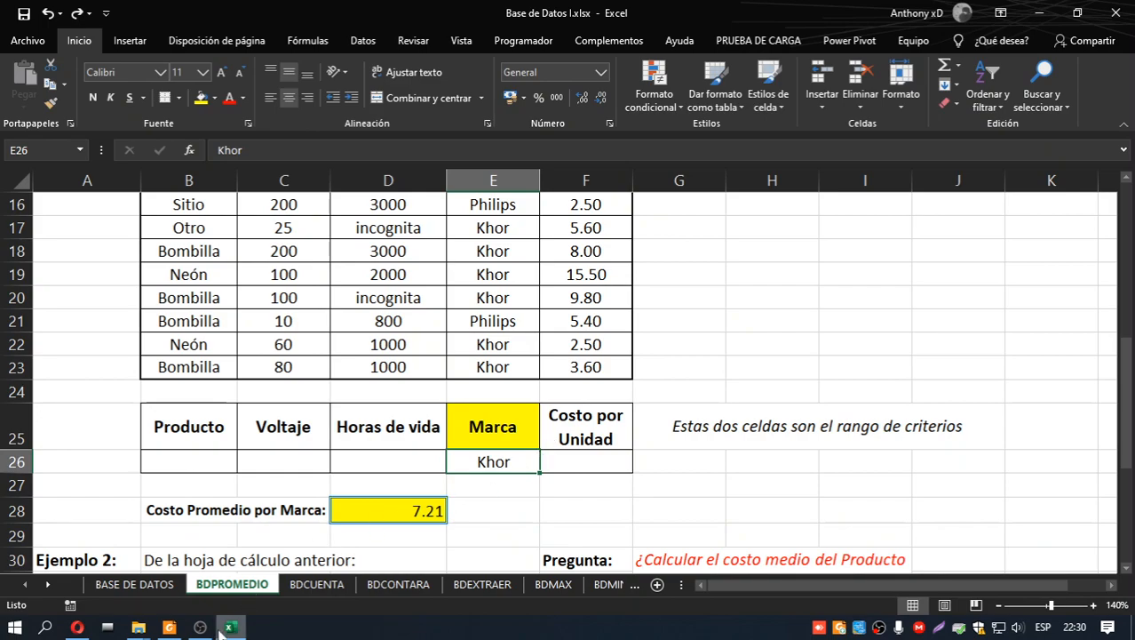
Step: Switch to Guia excel.pdf in Foxit Reader and review the Ejercicio 5 instructions for the BDCONTAR function
left_click(171, 627)
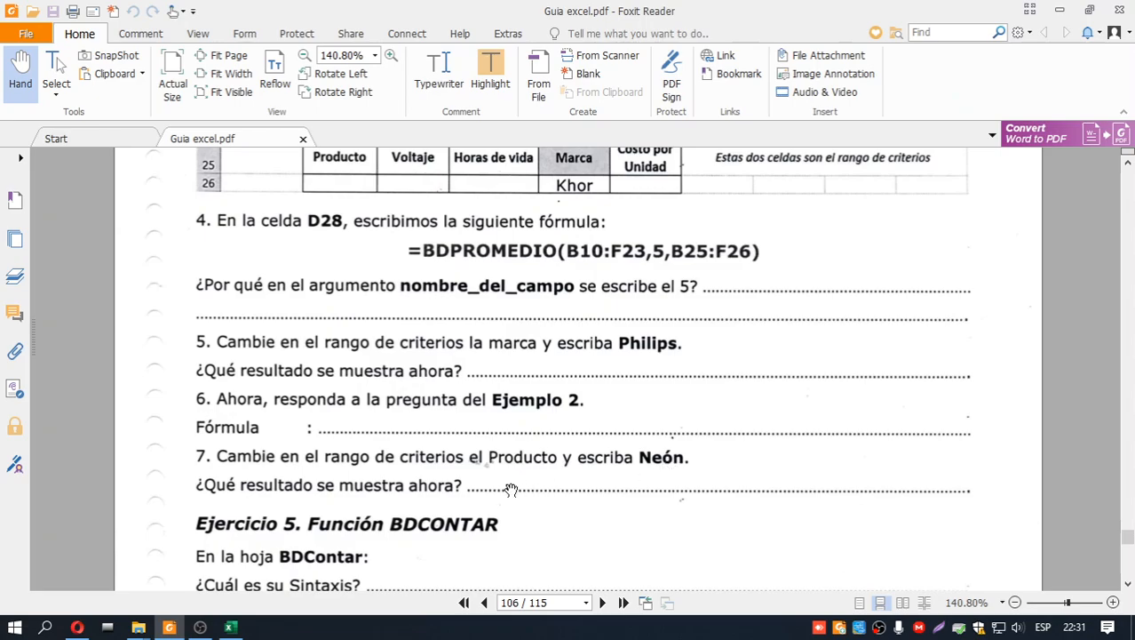
scroll(729, 477, "down", 5)
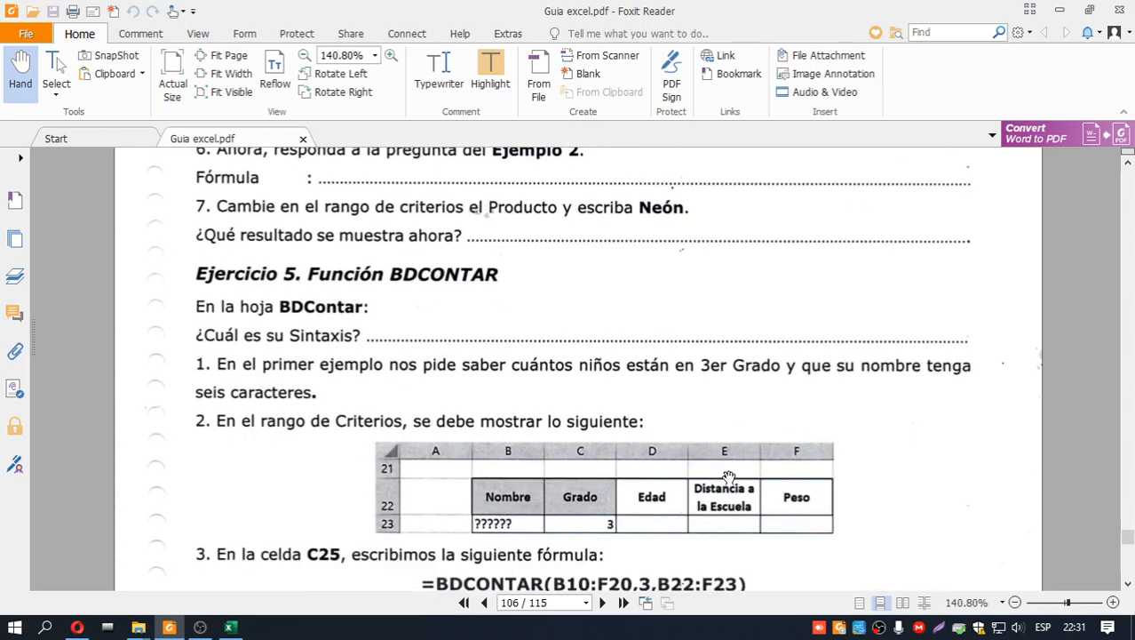
scroll(728, 477, "down", 1)
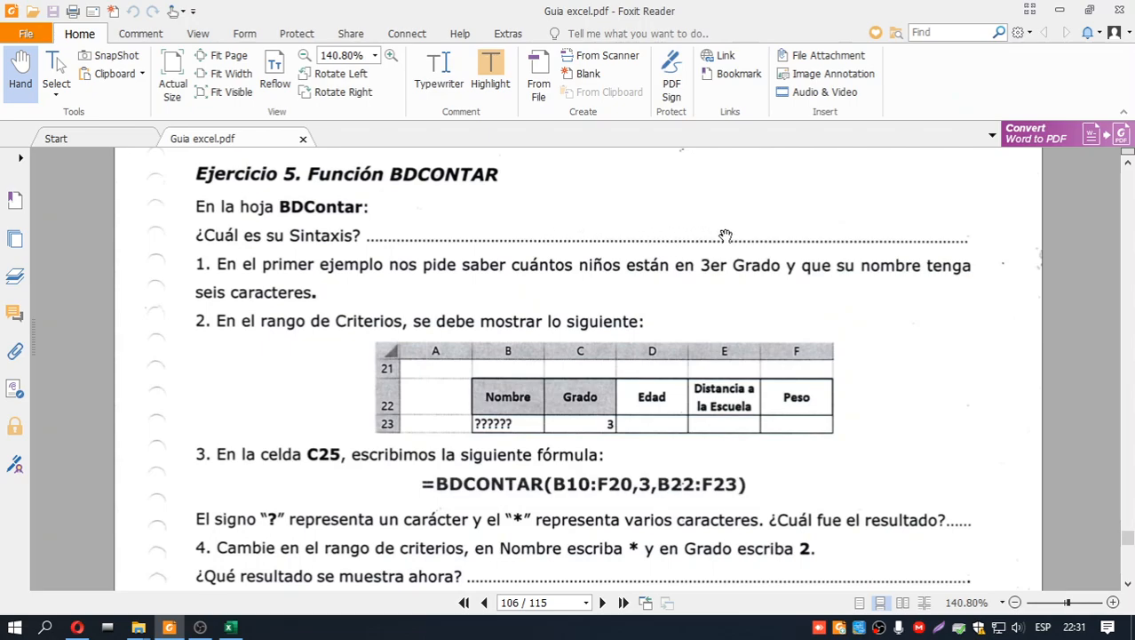
scroll(729, 236, "down", 1)
scroll(729, 237, "down", 2)
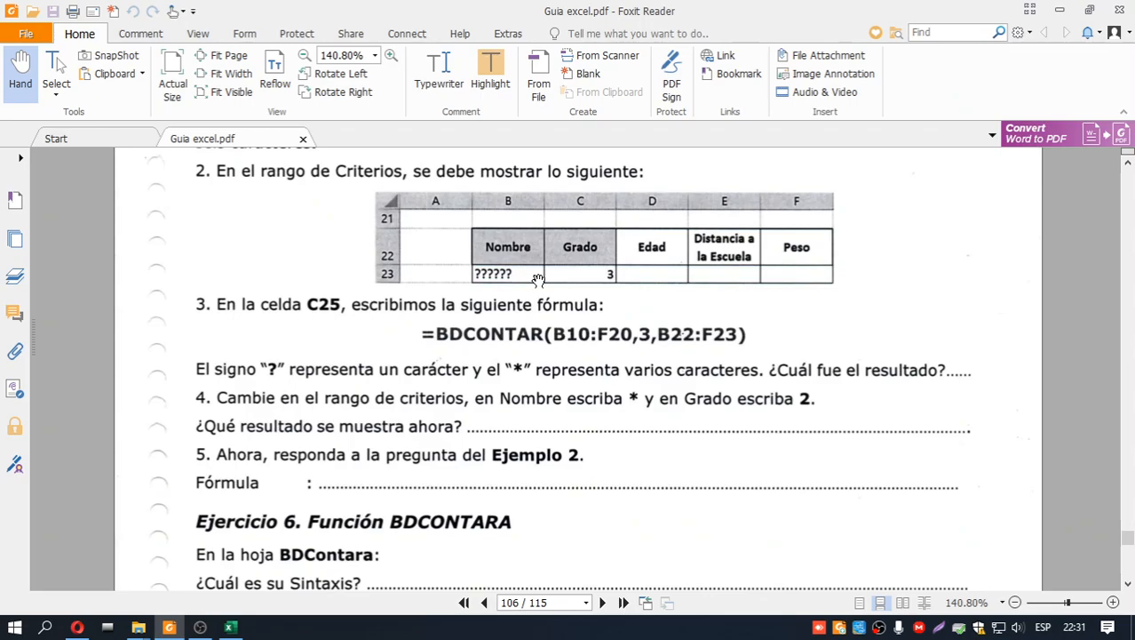
Step: Switch to the Excel workbook and open the BDCUENTA sheet at Ejemplo 1's table and criteria range
left_click(230, 628)
left_click(316, 584)
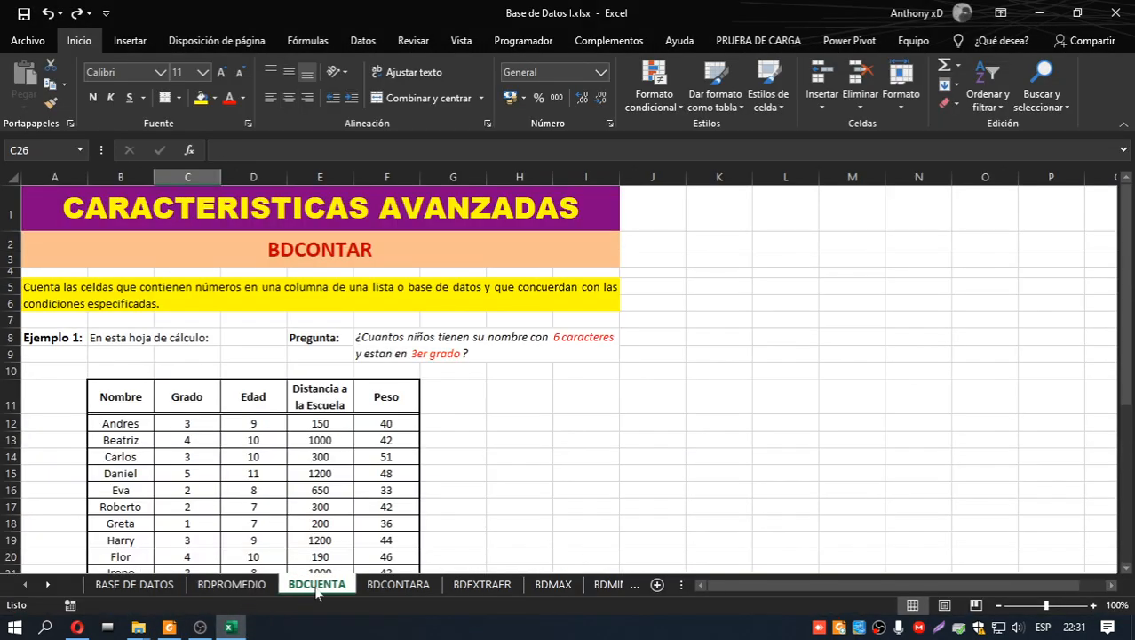
scroll(330, 452, "down", 2)
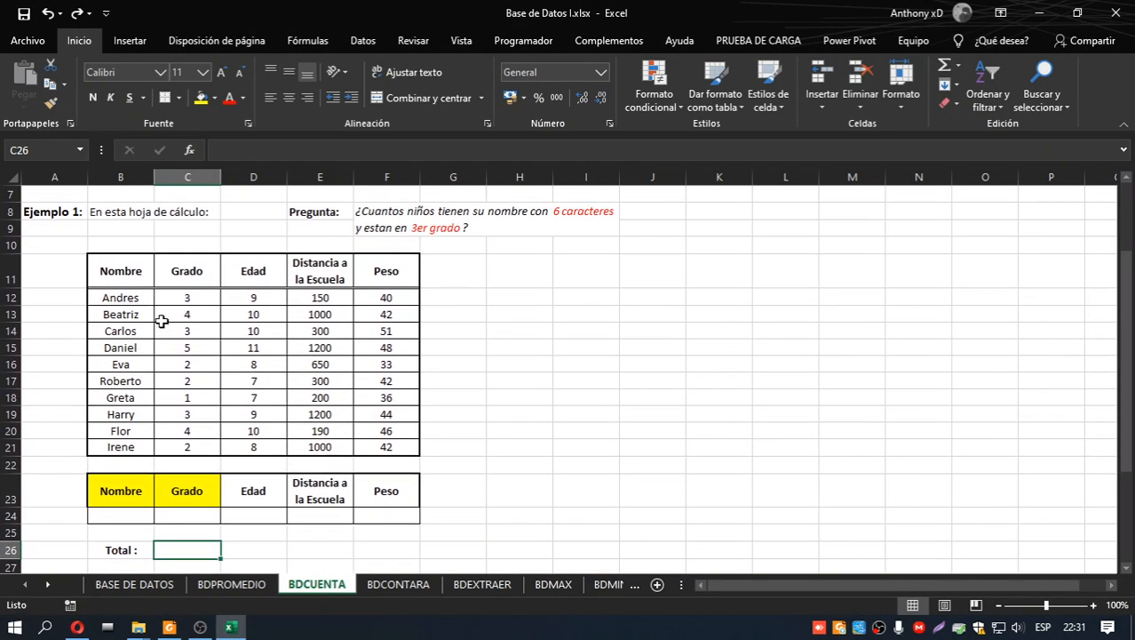
Step: Enter ?????? as the Nombre criterion in B24 and 3 as the Grado criterion in C24
left_click(122, 503)
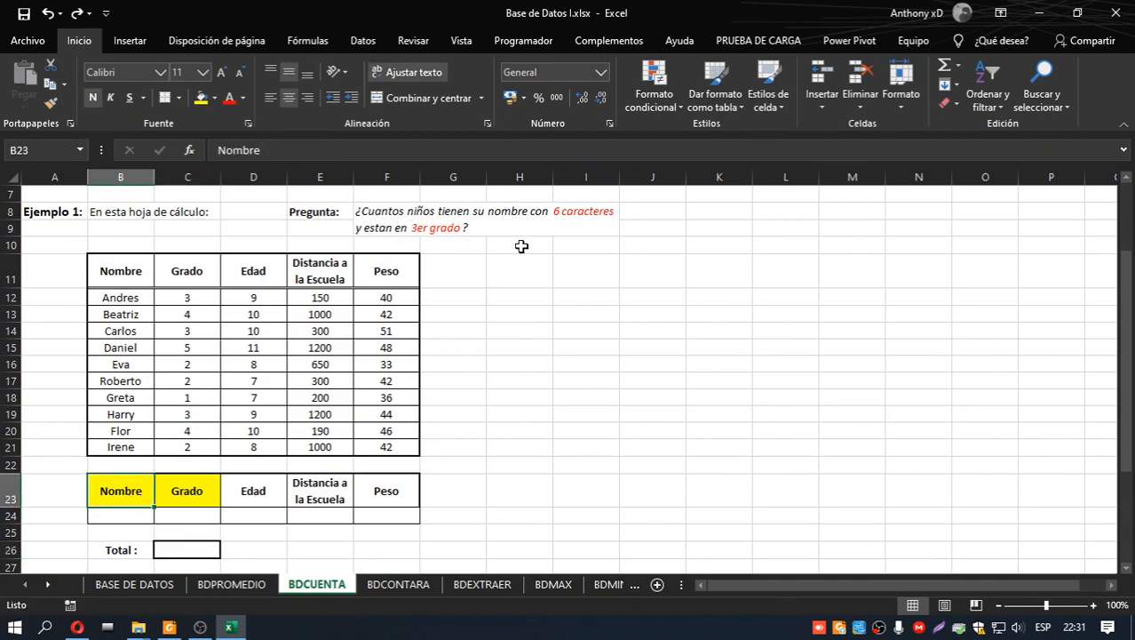
left_click(131, 512)
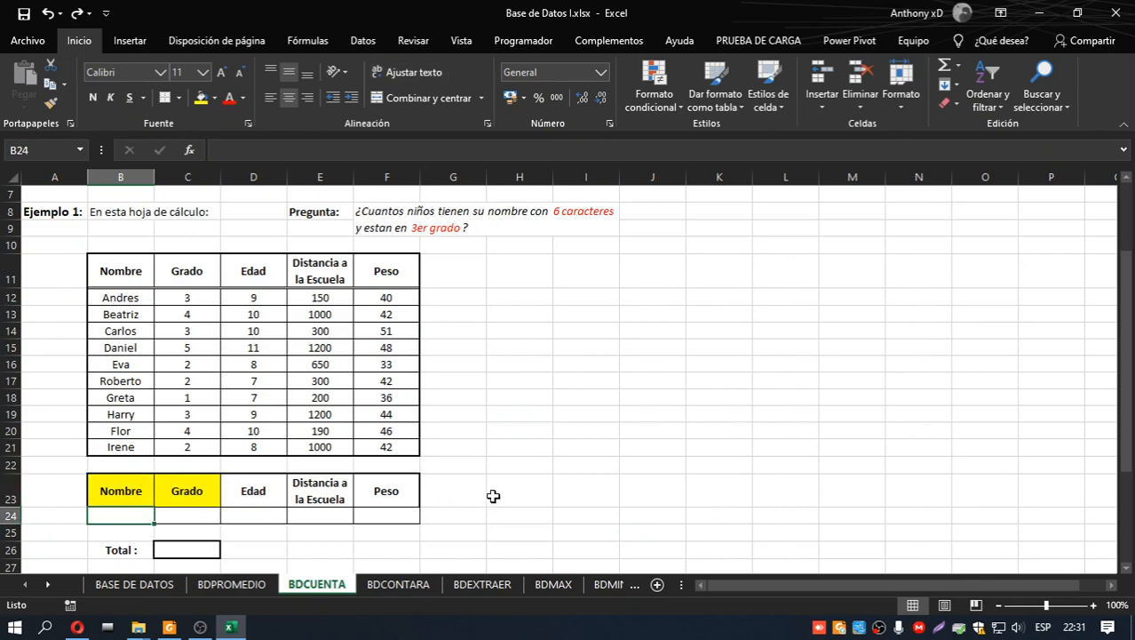
type("?")
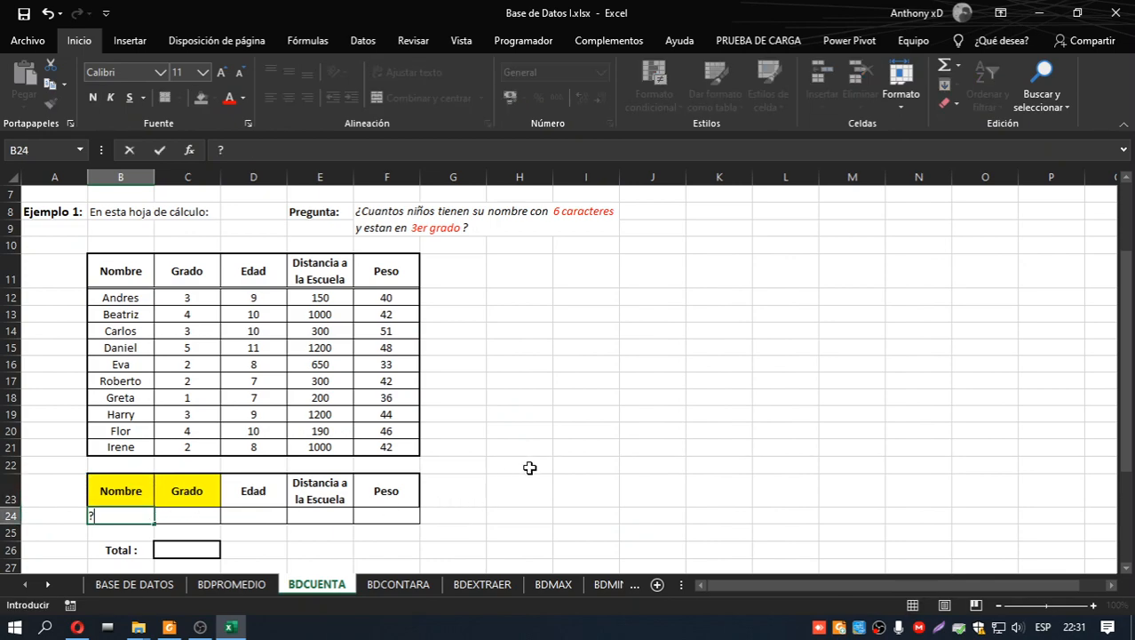
type("?????")
left_click(194, 512)
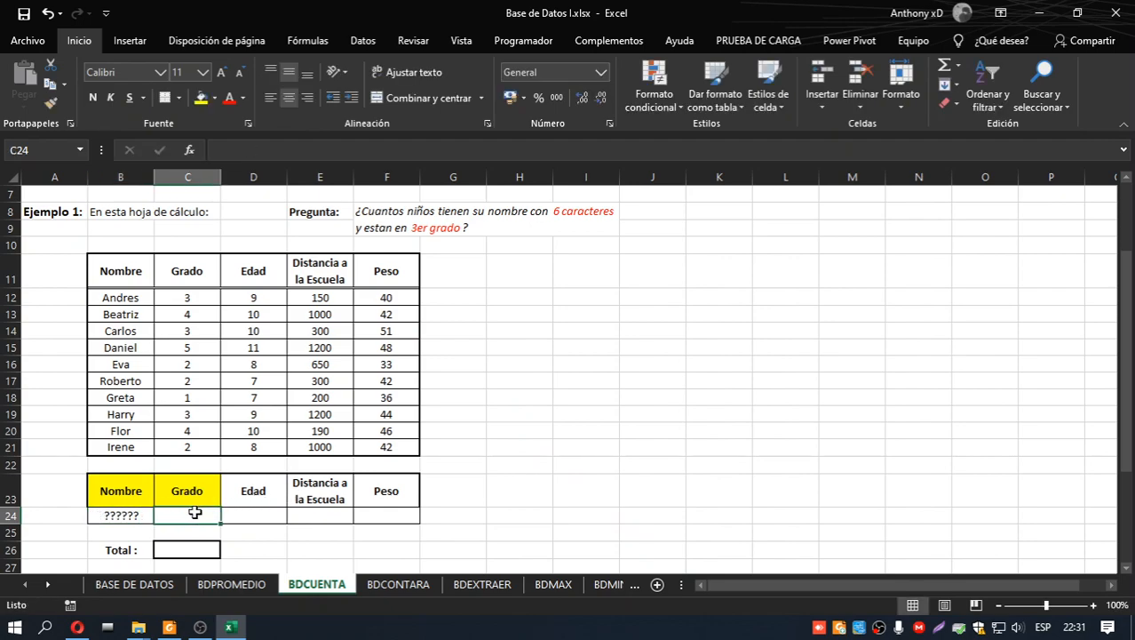
type("3")
Step: Start a BDCONTAR formula in the Total cell C26 with B11:F21 as the database, and go on to the field argument
left_click(185, 549)
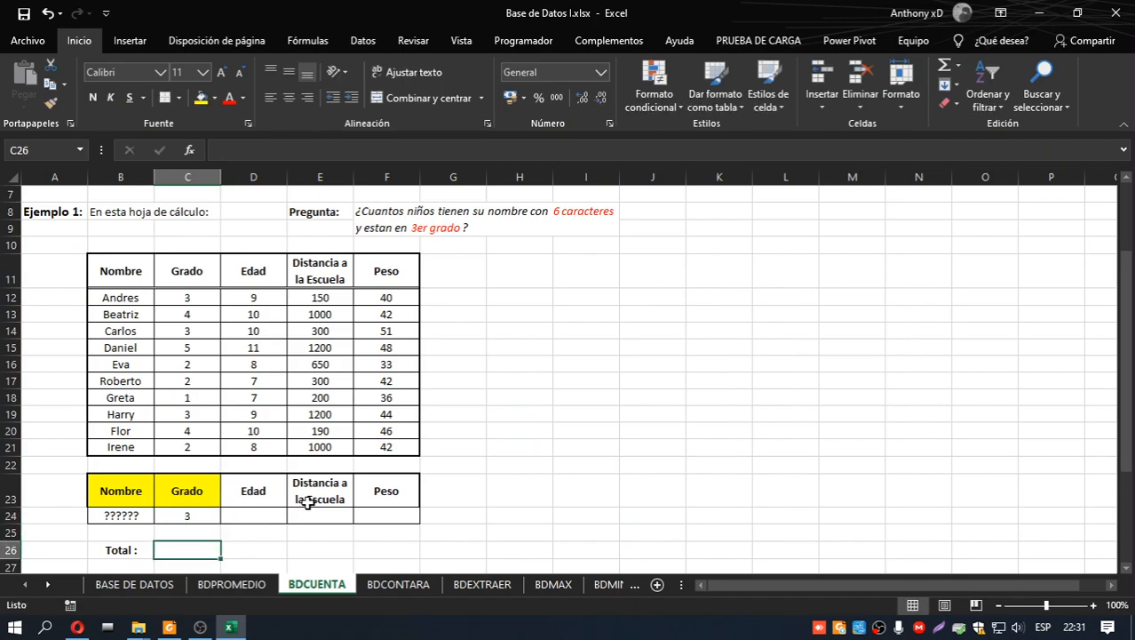
scroll(318, 492, "down", 1)
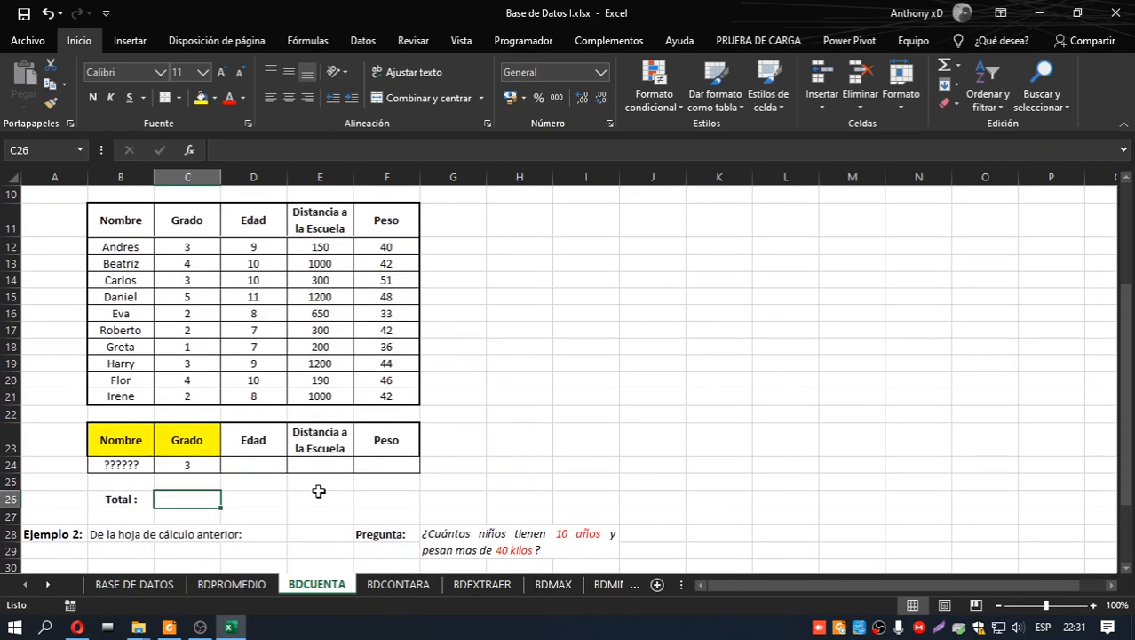
type("=bdco")
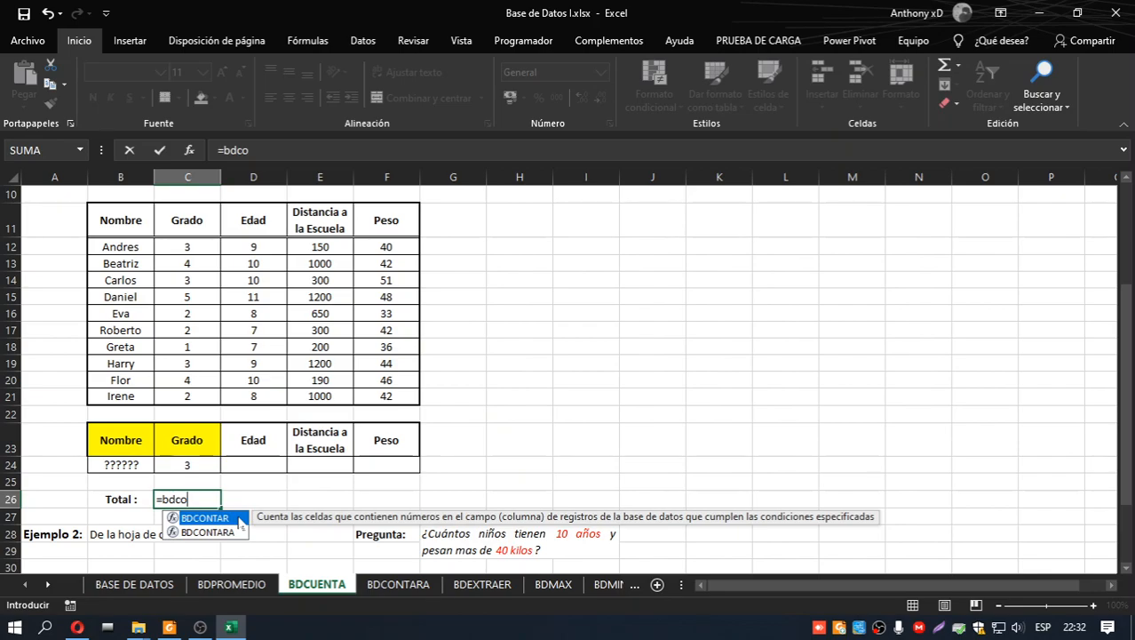
double_click(204, 518)
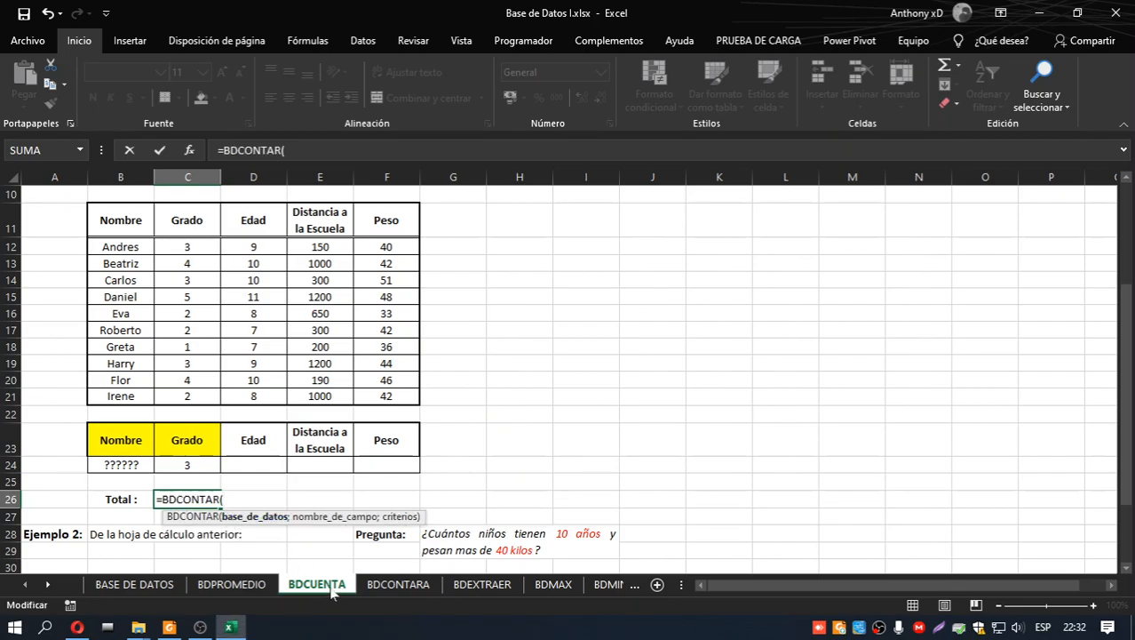
left_click_drag(124, 224, 416, 395)
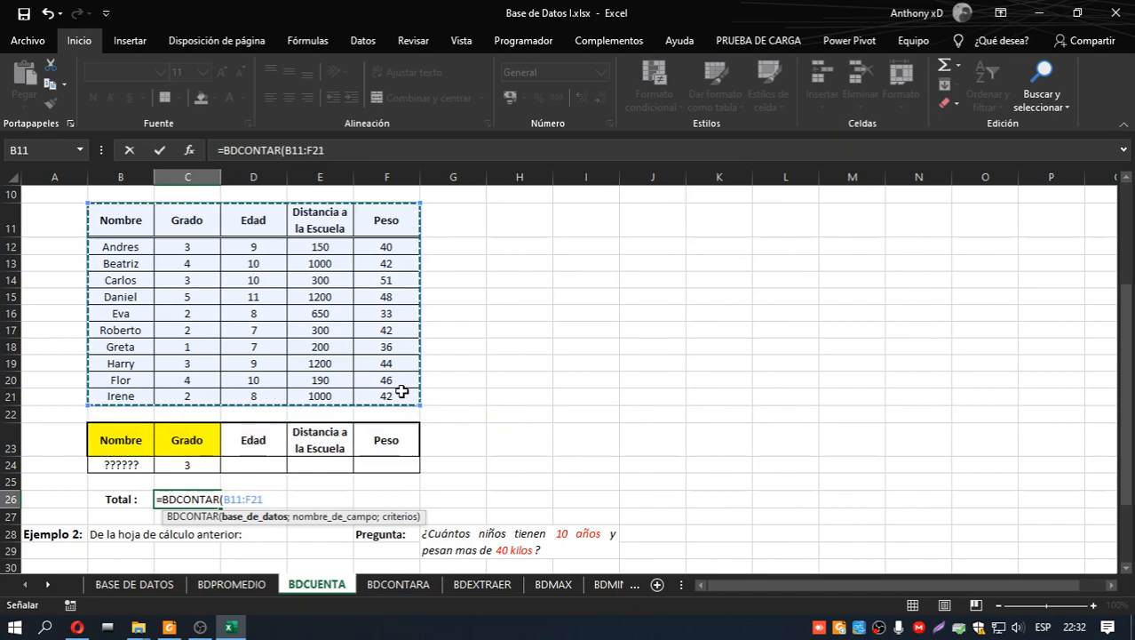
type(";")
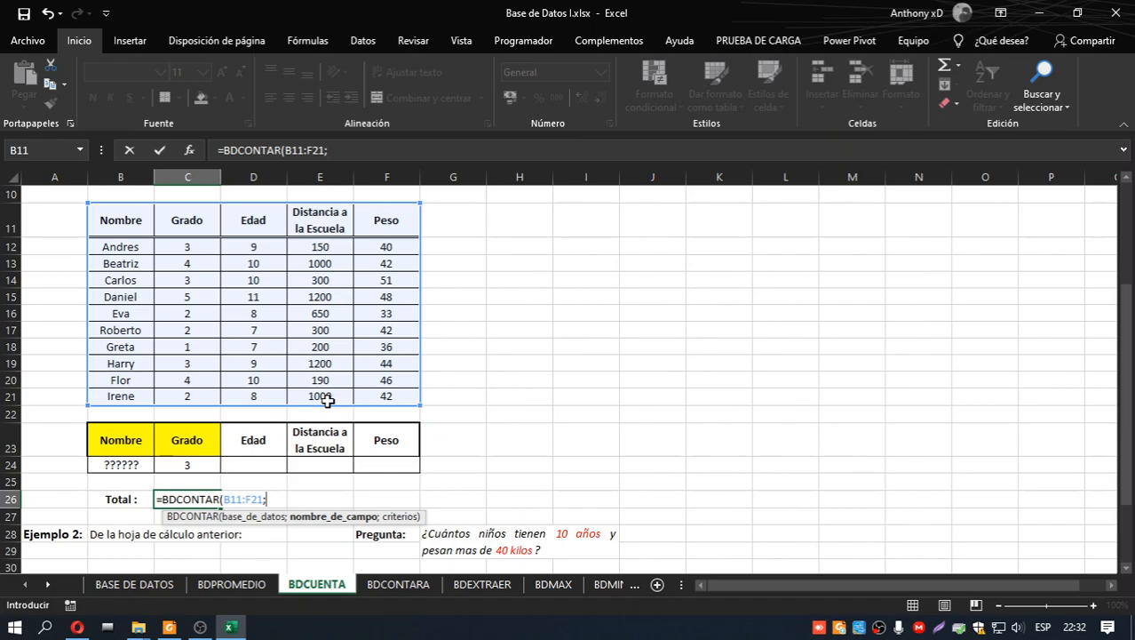
Step: Set the field argument to column number 1 and the criteria argument to B23:F24, and complete the formula
scroll(479, 411, "up", 2)
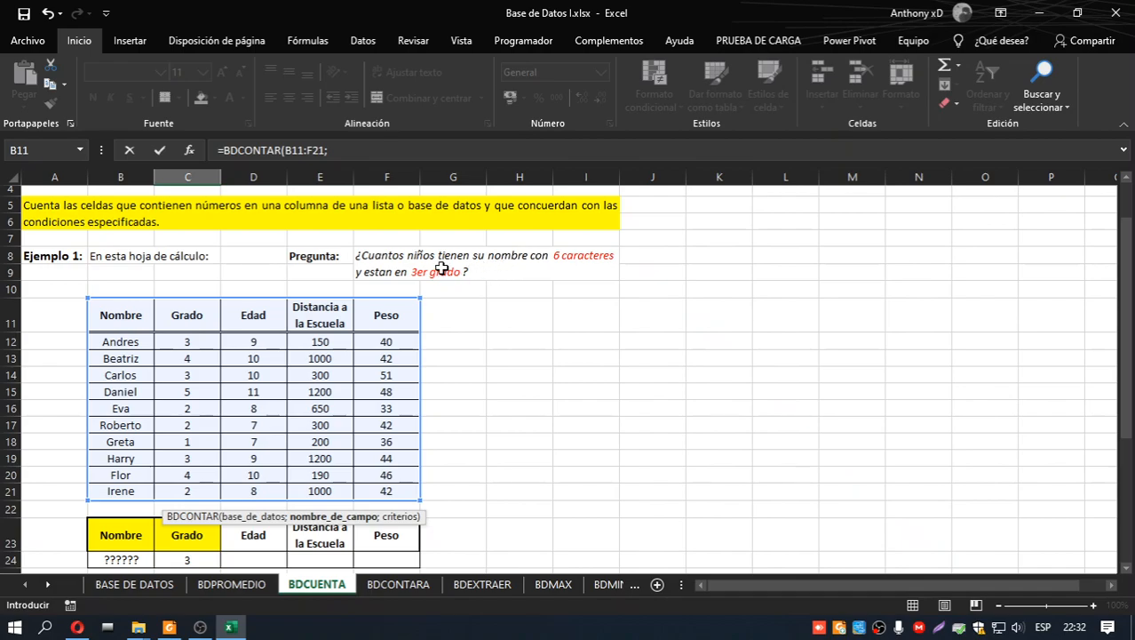
scroll(465, 312, "down", 2)
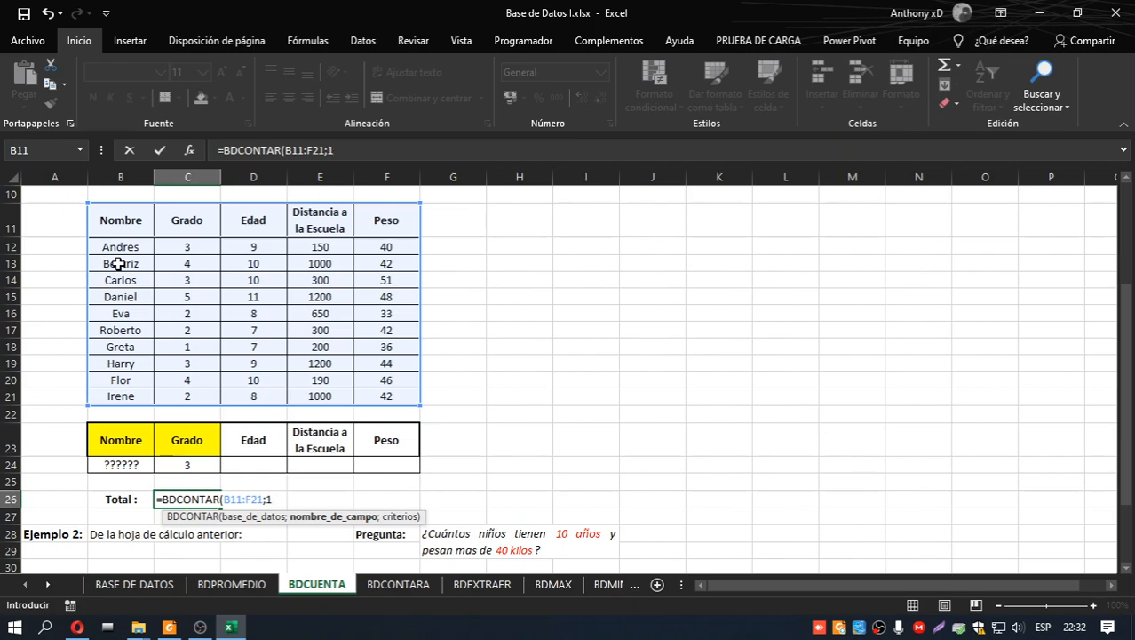
type(";")
left_click_drag(108, 442, 376, 457)
key("Return")
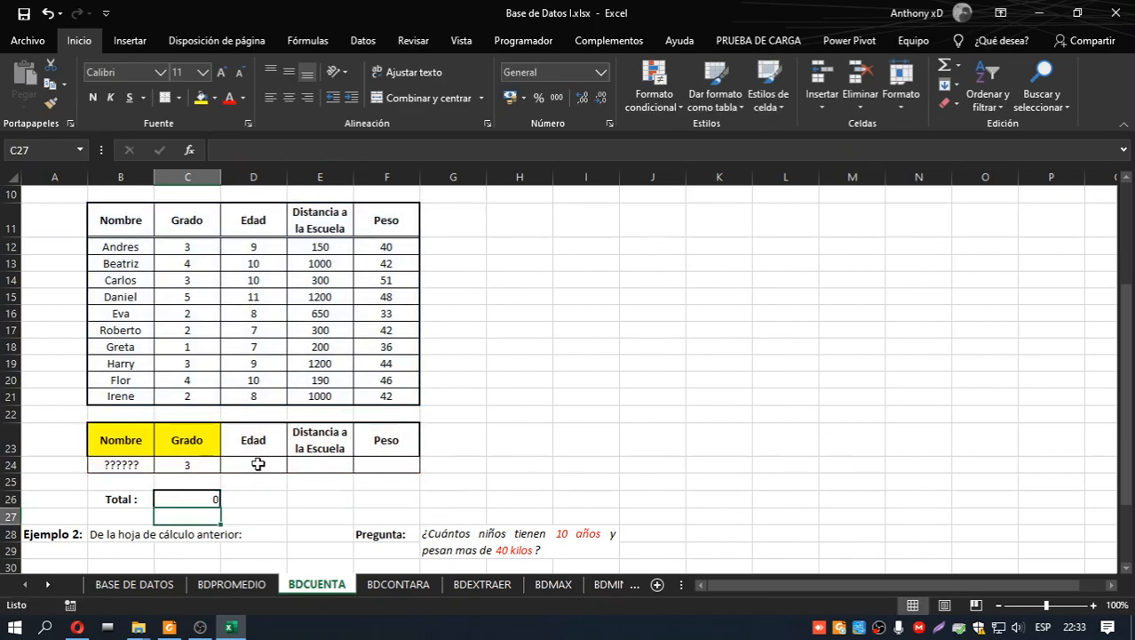
Step: Change the field argument of the BDCONTAR formula in C26 to column number 2
double_click(196, 500)
left_click(266, 500)
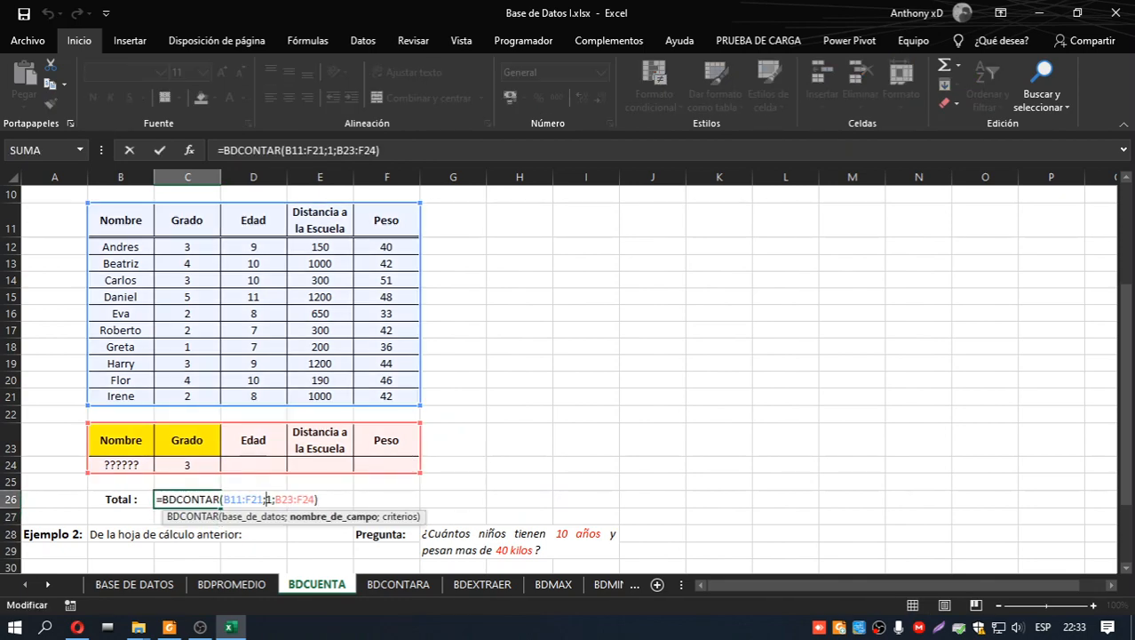
key("Delete")
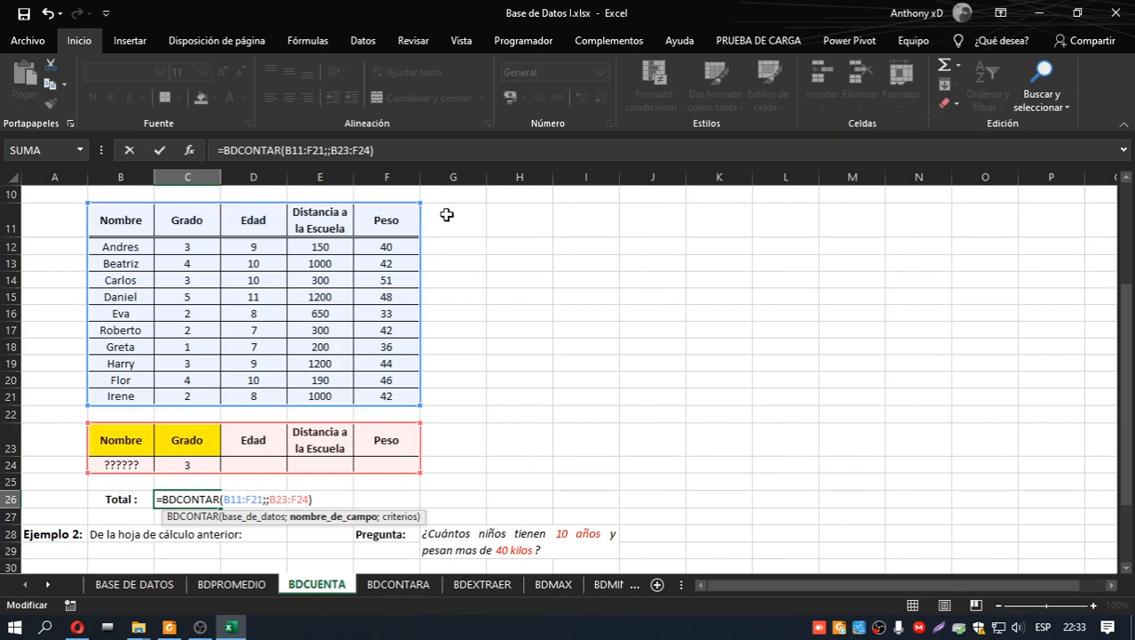
type("2")
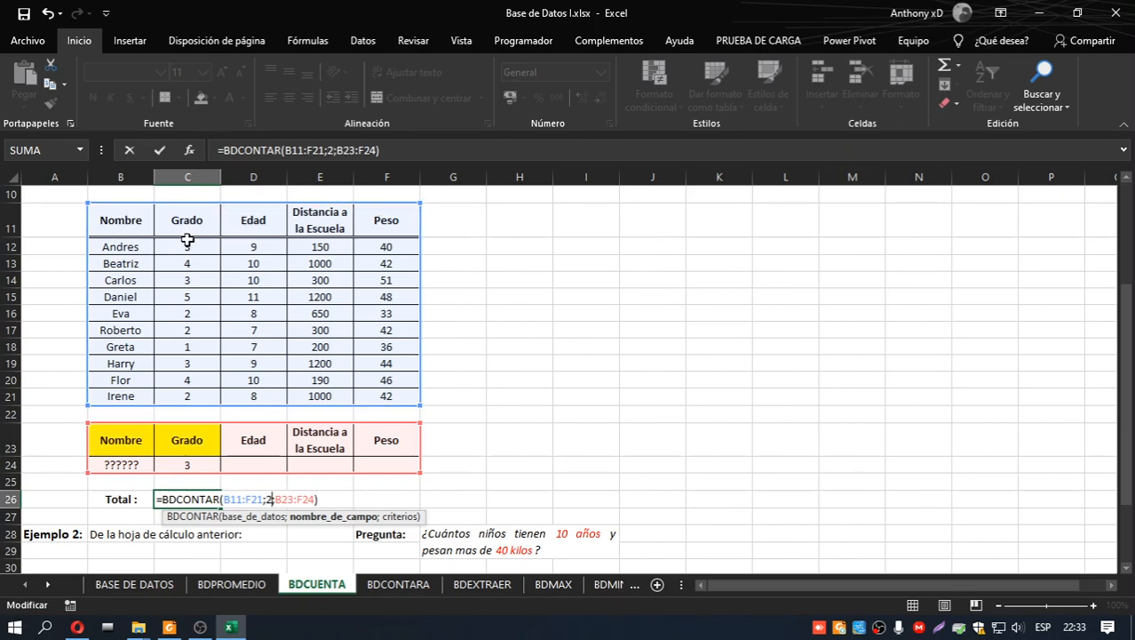
key("Return")
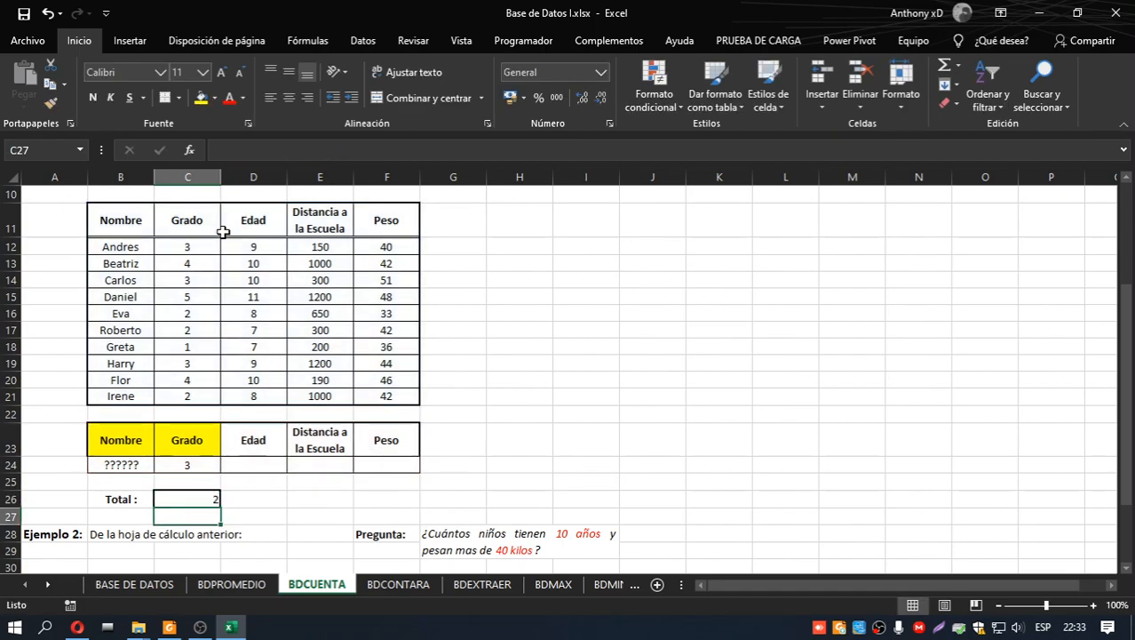
Step: Change the field argument of the BDCONTAR formula in C26 to column number 3
left_click(202, 490)
double_click(193, 499)
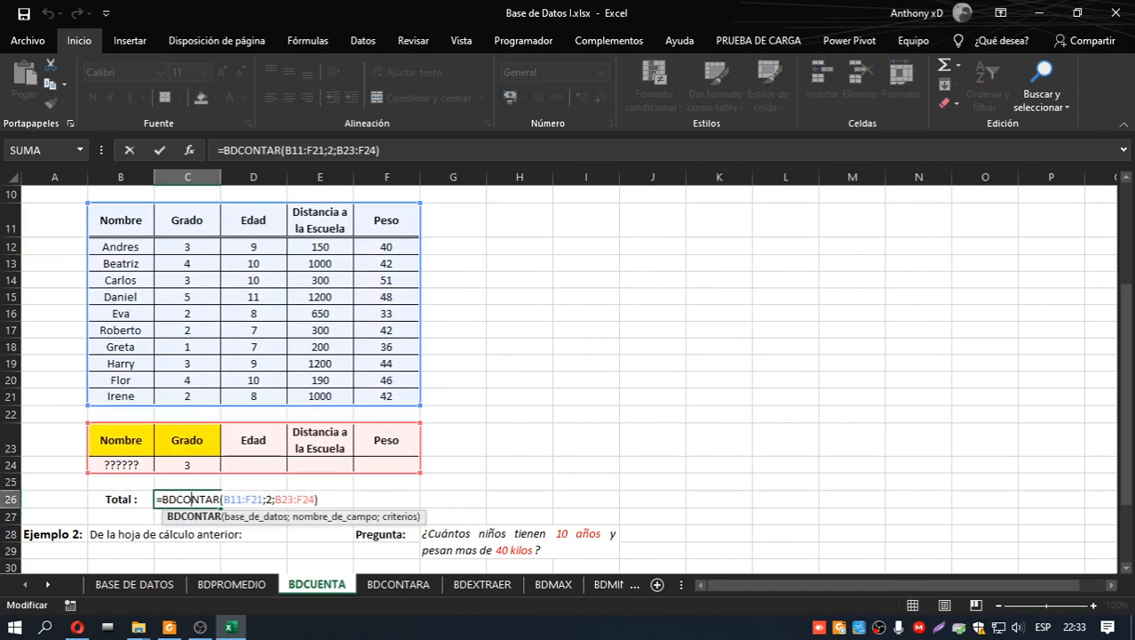
left_click(273, 499)
key("BackSpace")
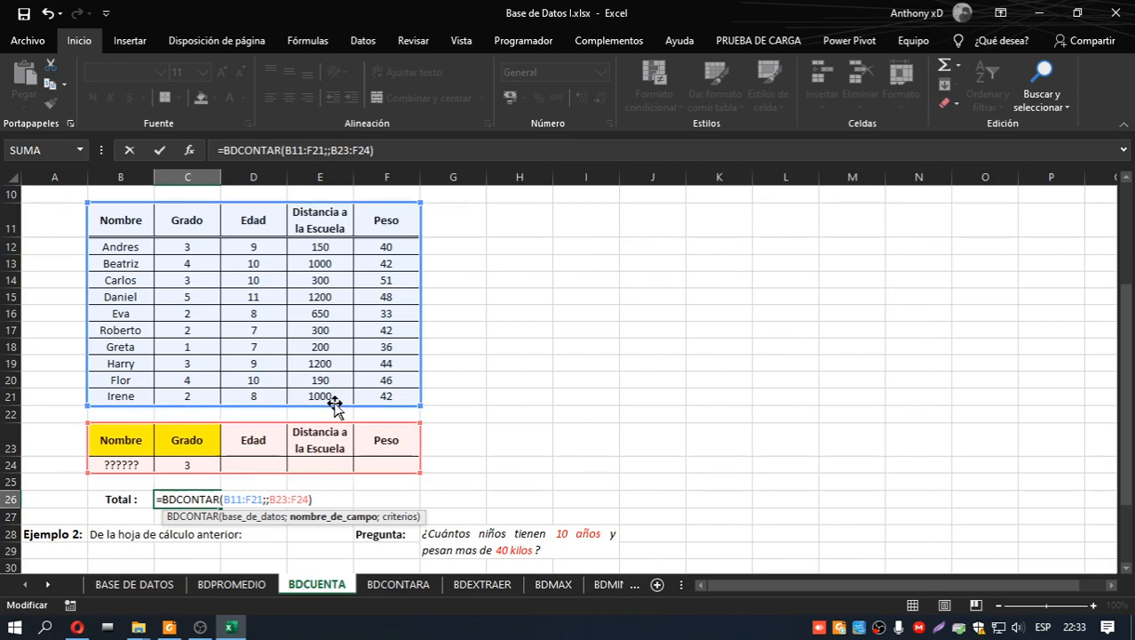
type("3")
key("Return")
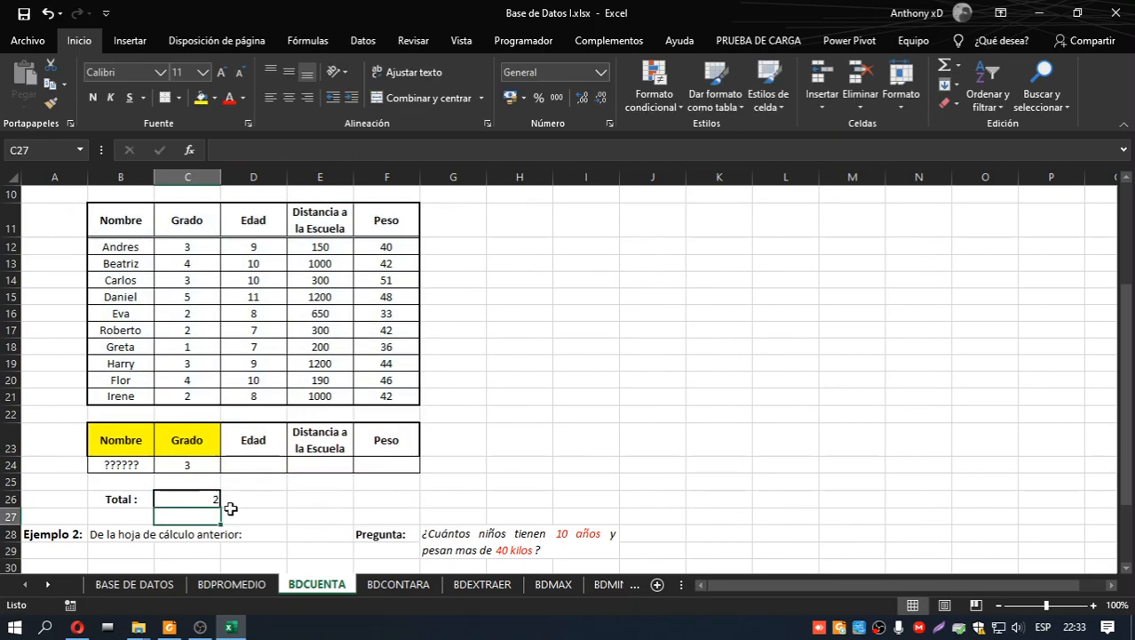
Step: Review the field argument of the BDCONTAR formula in C26 and compare the formula with the one in the PDF guide in Foxit Reader
double_click(175, 500)
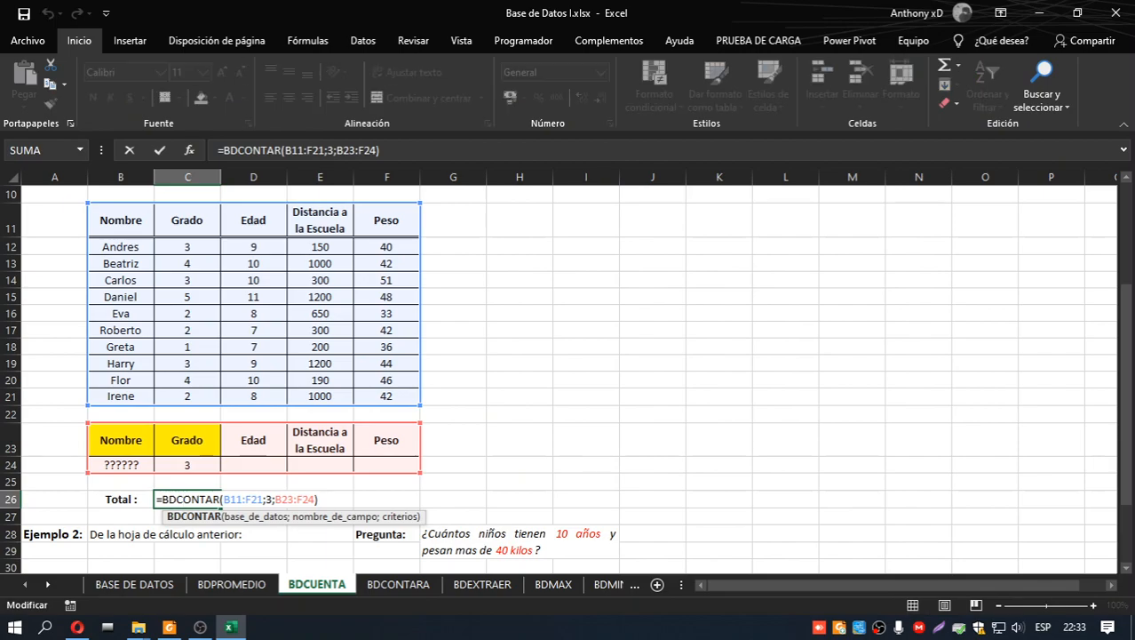
left_click(264, 499)
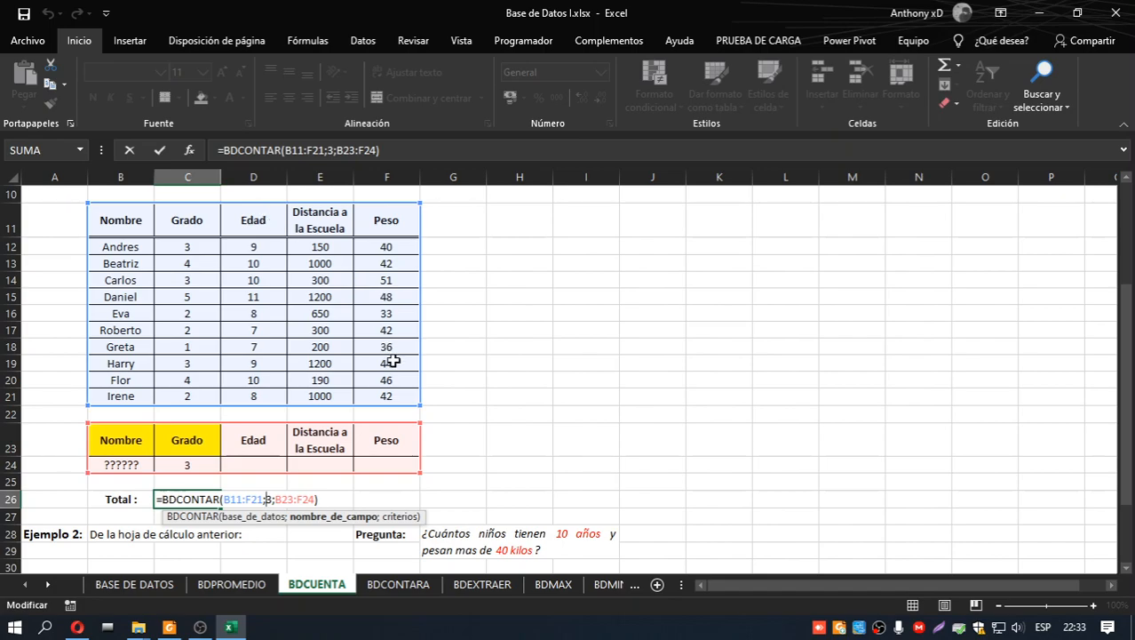
key("Return")
scroll(363, 498, "down", 2)
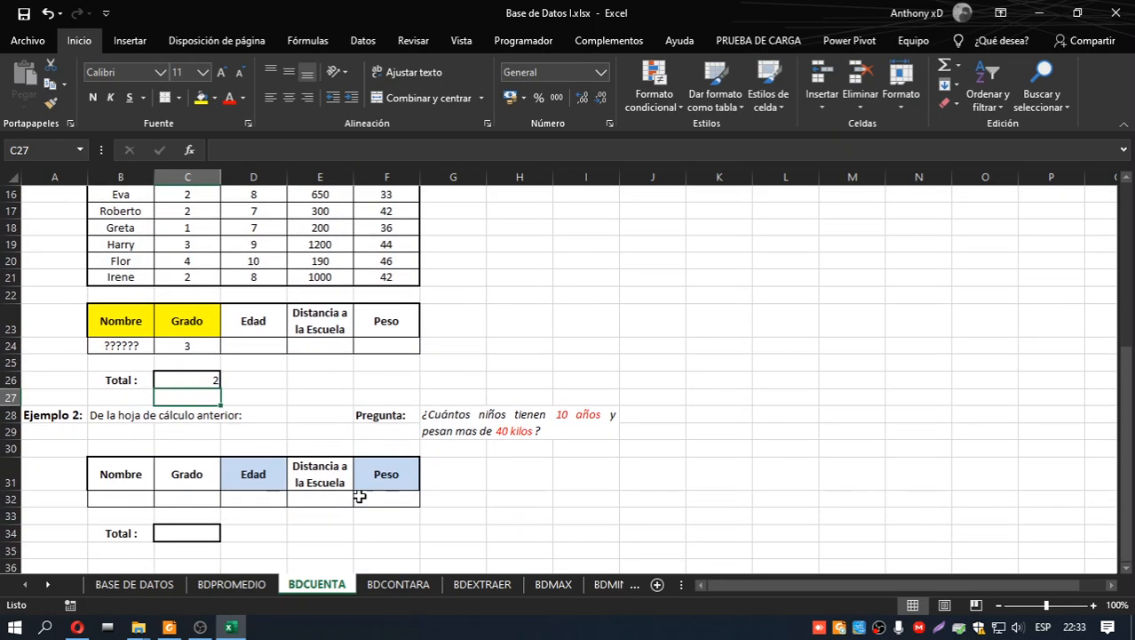
left_click(168, 627)
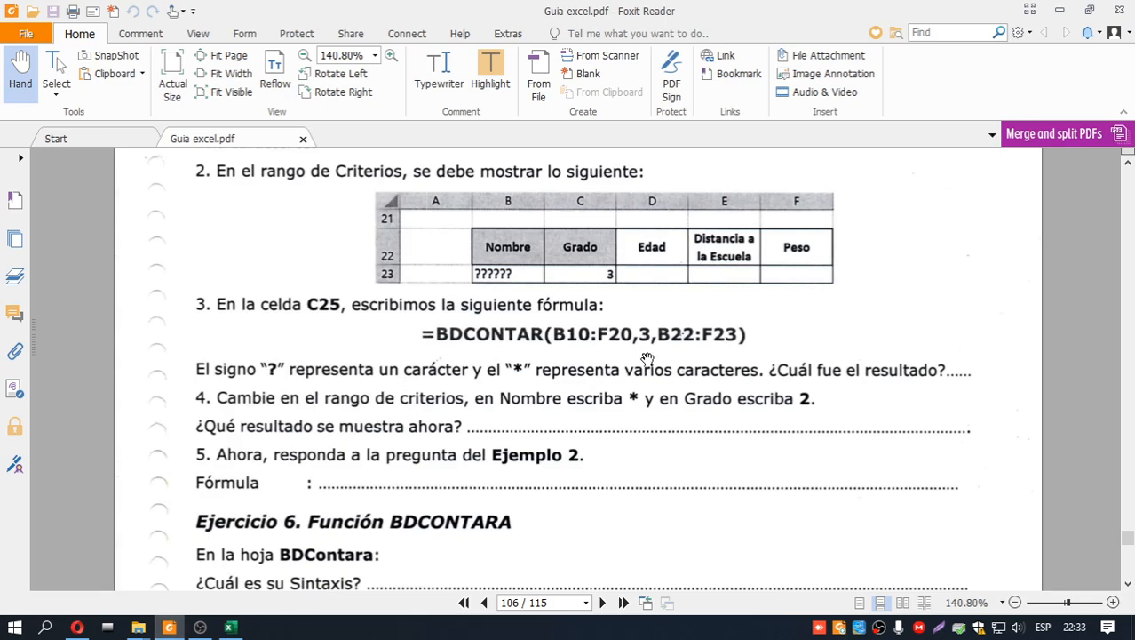
left_click(231, 627)
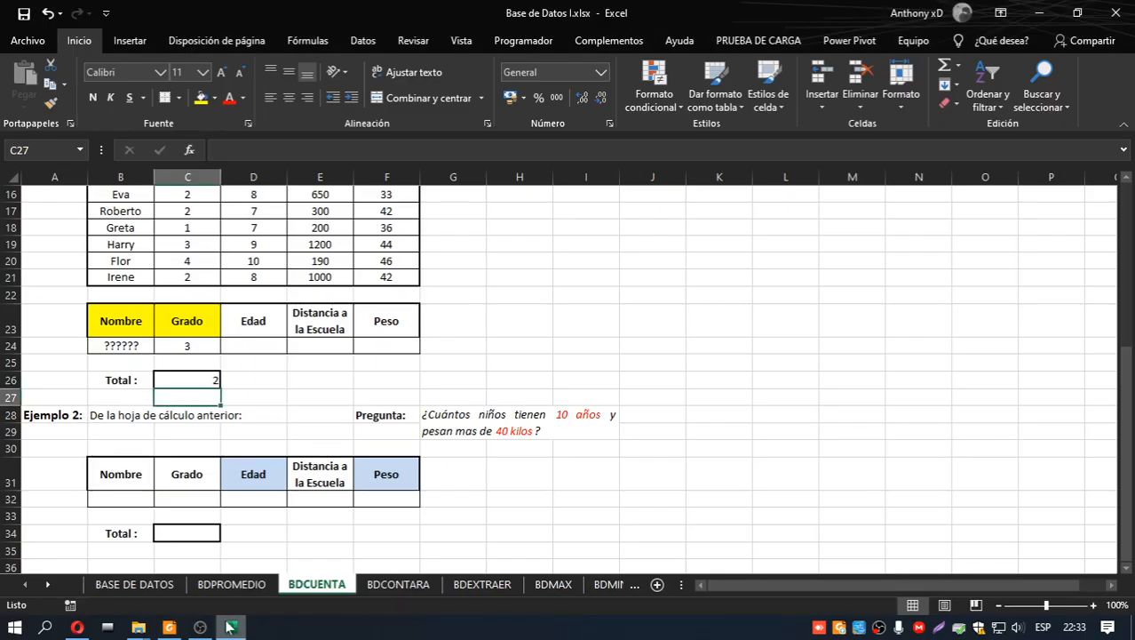
left_click(216, 382)
Step: Enter >40 as the Peso criterion in F32 and 10 as the Edad criterion in D32 for Ejemplo 2
scroll(275, 404, "down", 2)
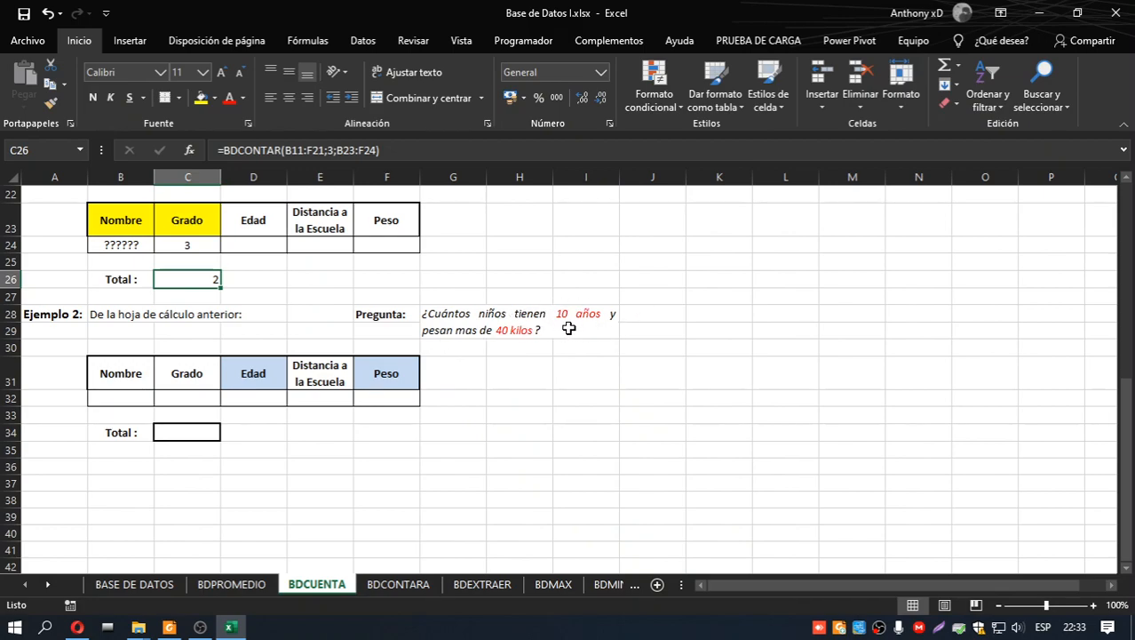
left_click(404, 396)
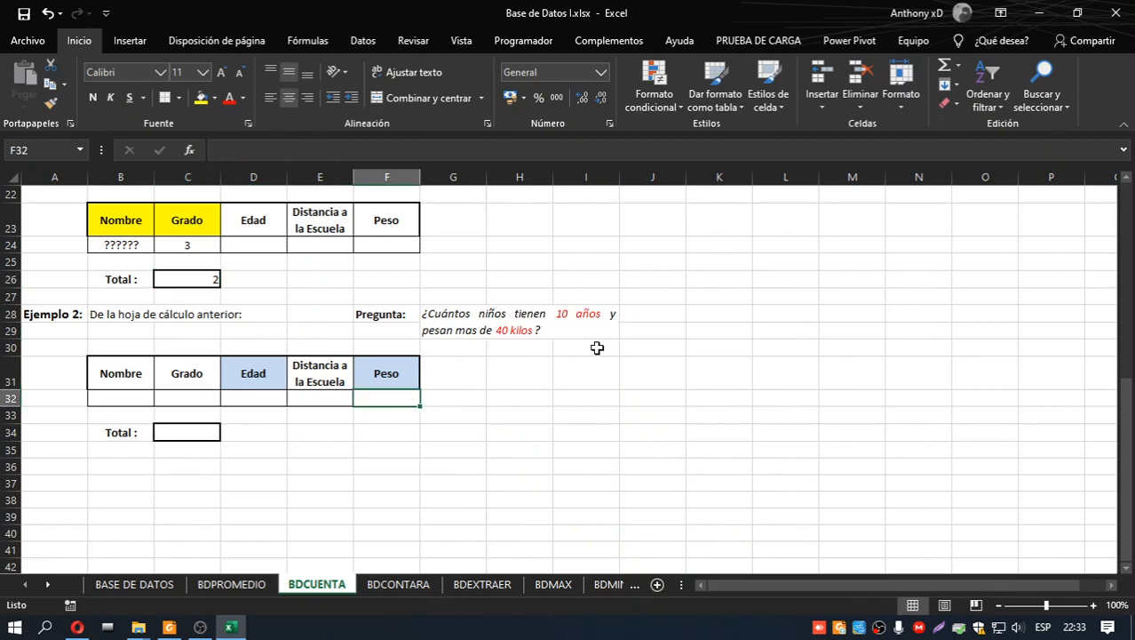
type(">40")
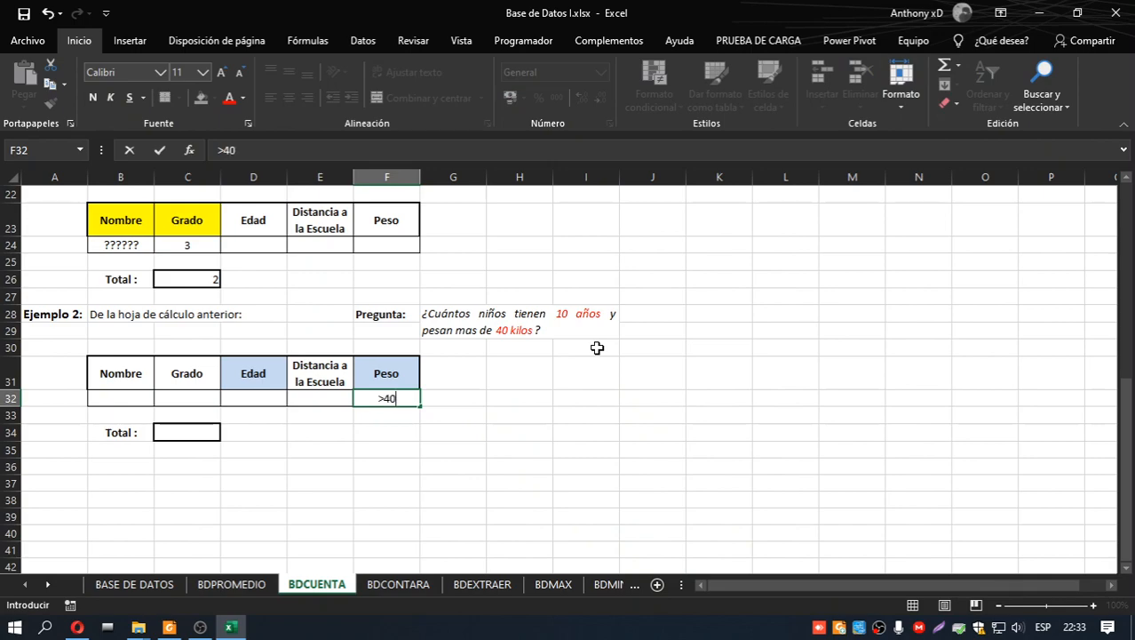
key("Return")
key("Left")
key("Left")
key("Up")
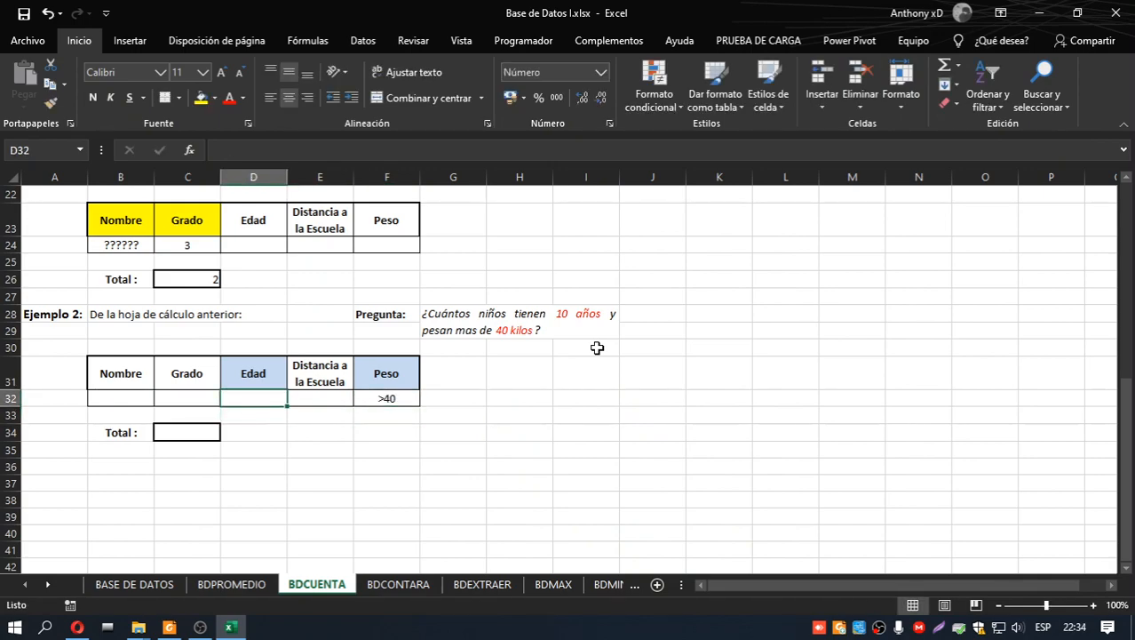
type("1")
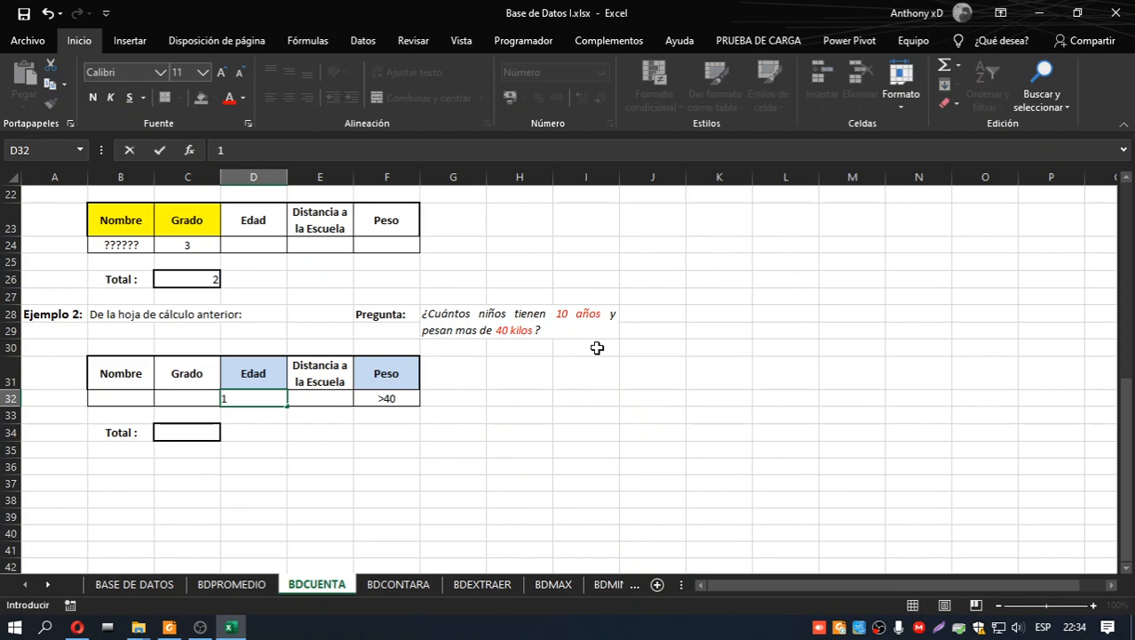
type("0")
Step: Start a BDCONTAR formula in the Ejemplo 2 Total cell C34 with B11:F21 as the database, and go on to the field argument
left_click(180, 429)
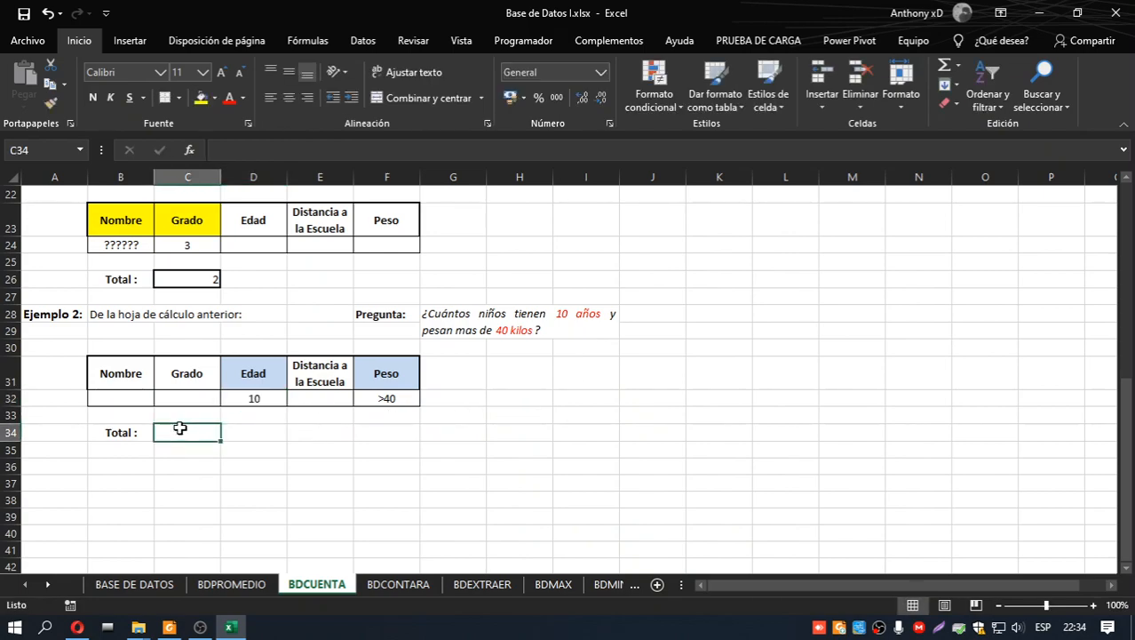
type("=bdco")
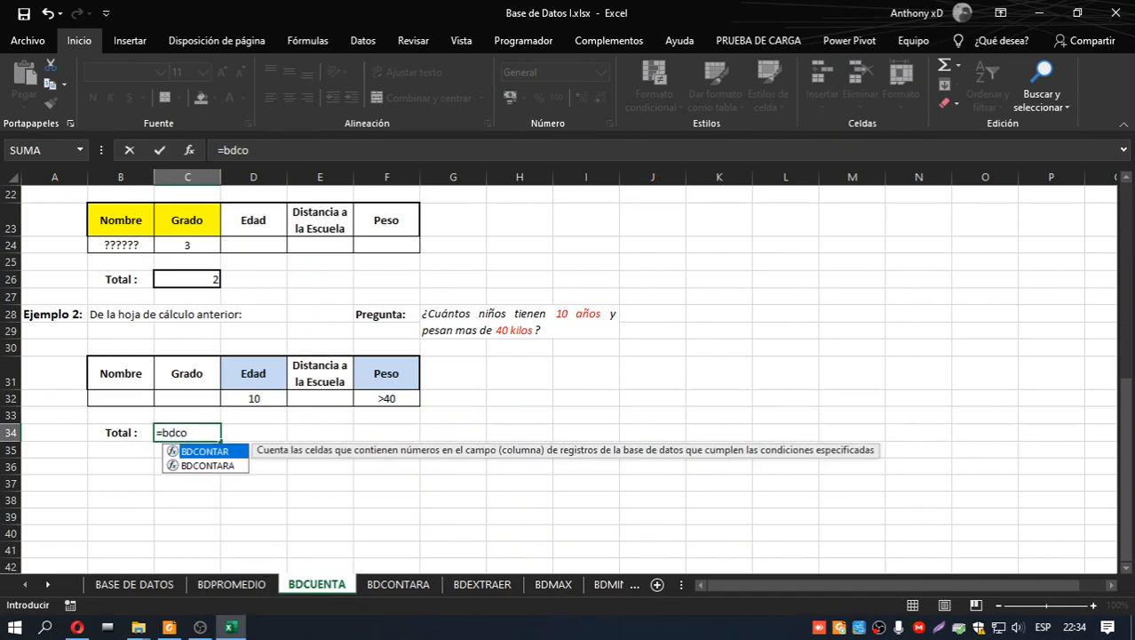
key("Tab")
scroll(296, 386, "up", 5)
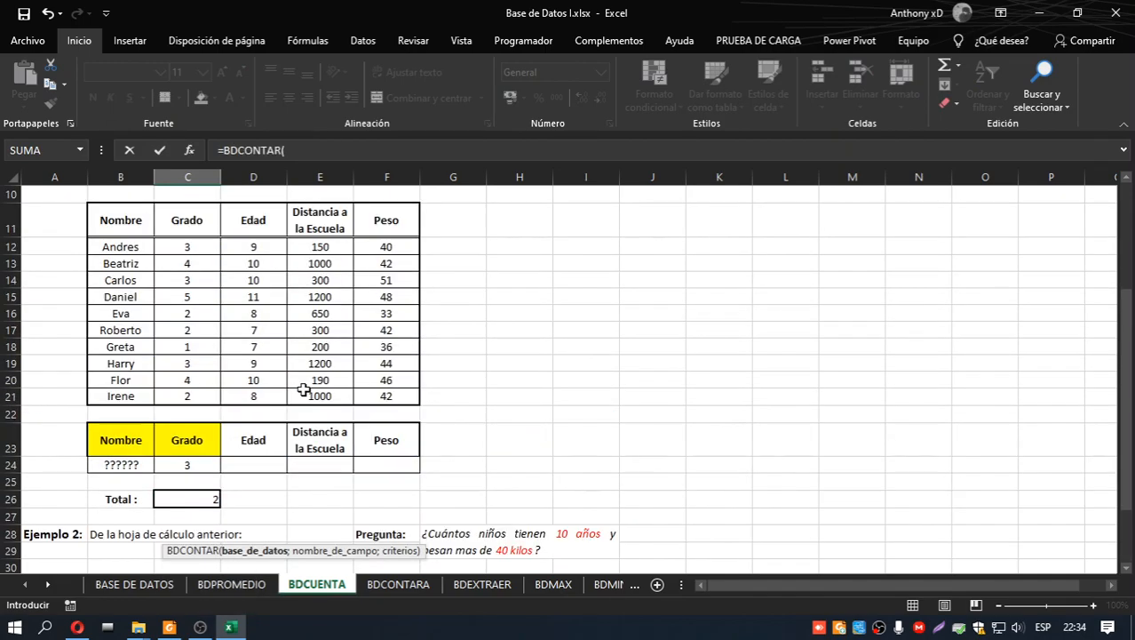
left_click_drag(112, 269, 399, 446)
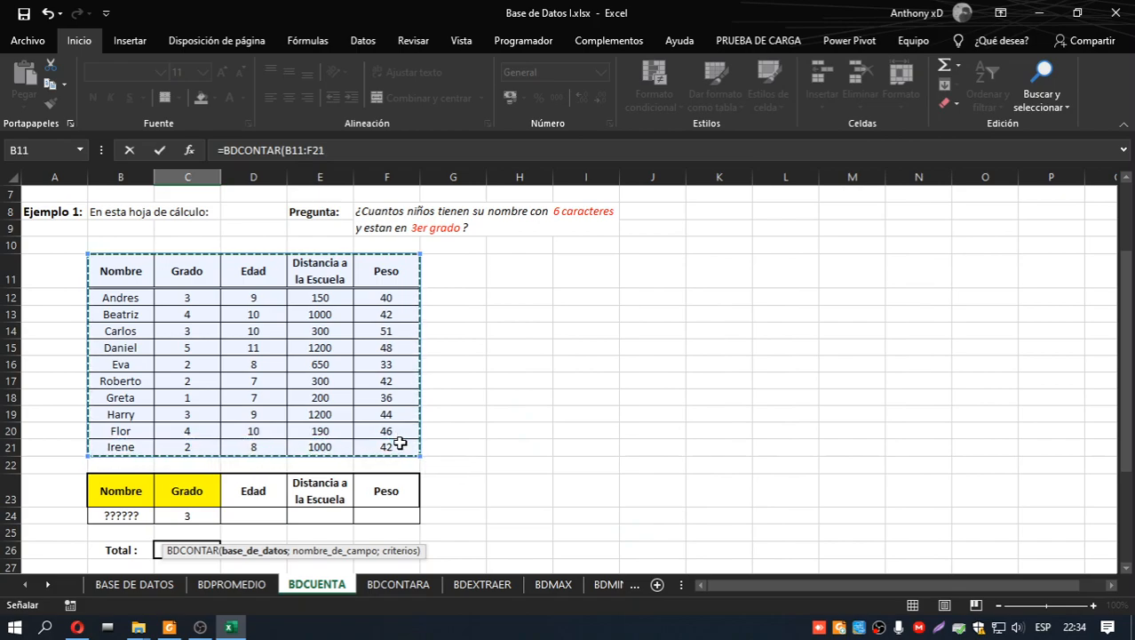
type(";")
Step: Complete the C34 formula with column number 2 as the field and B31:F32 as the criteria, and select the cell to review it
scroll(425, 423, "down", 4)
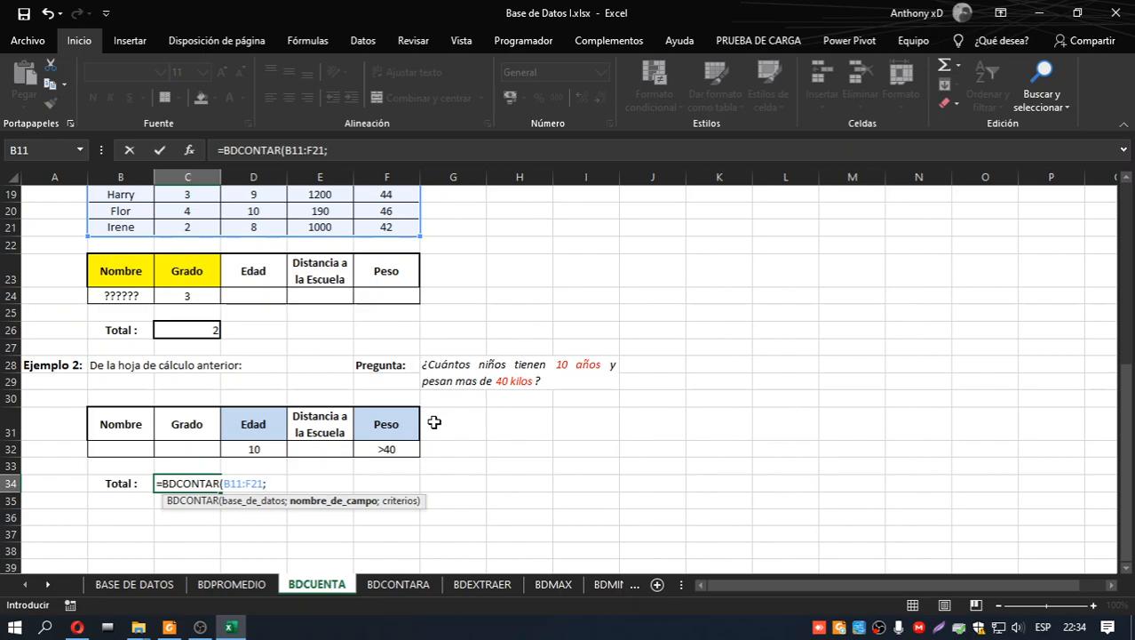
scroll(435, 422, "up", 1)
type("2")
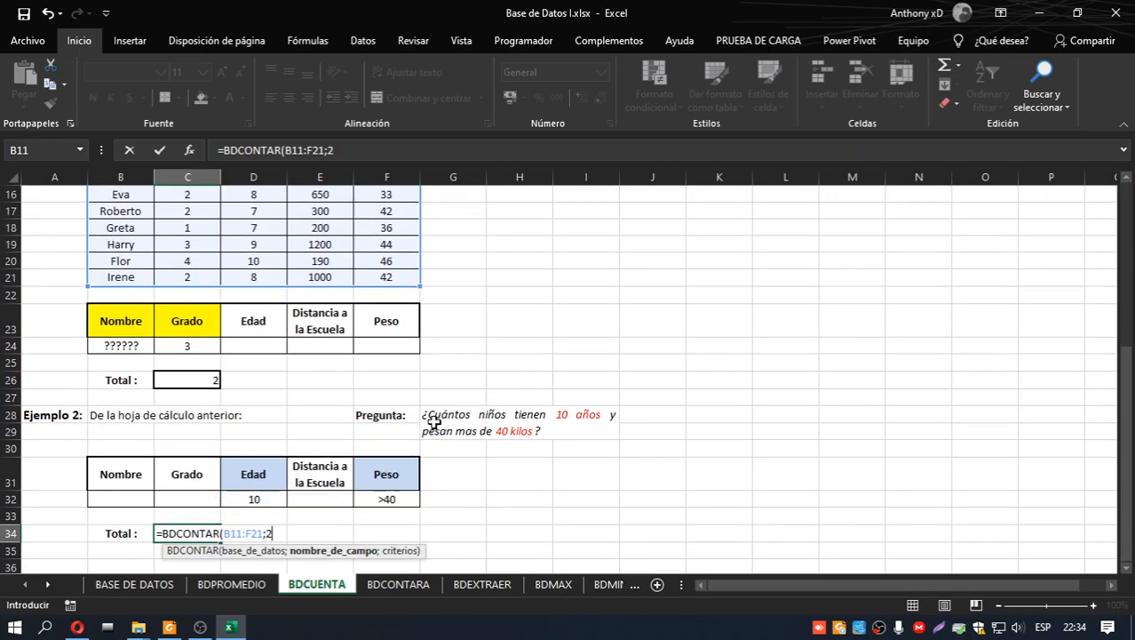
scroll(434, 422, "down", 1)
type(";")
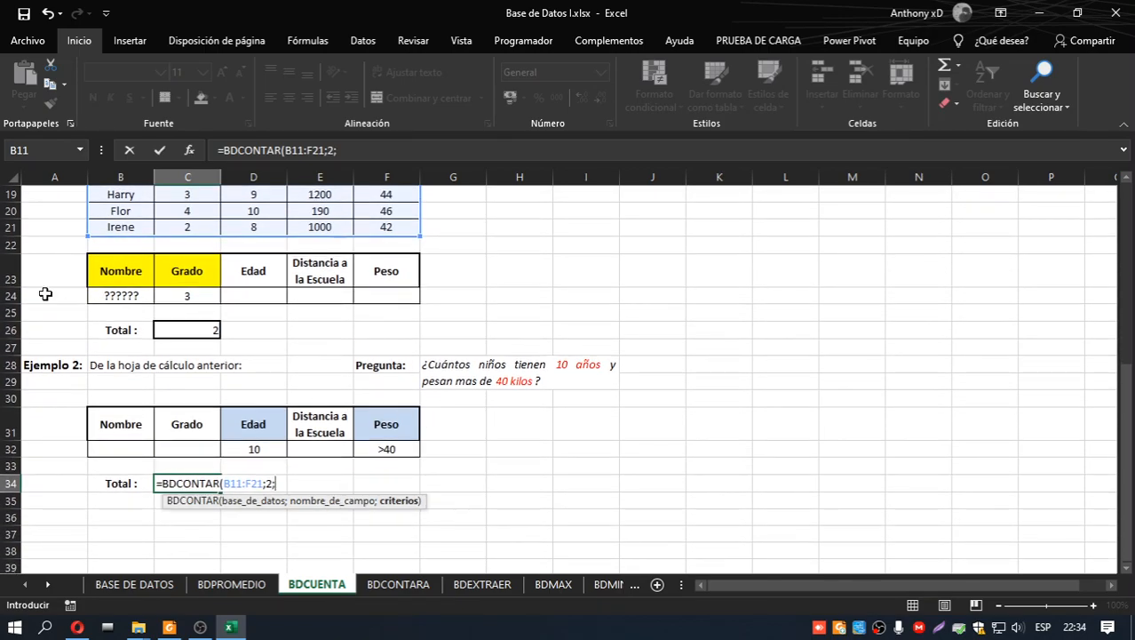
left_click(110, 422)
left_click_drag(224, 451, 393, 447)
key("Return")
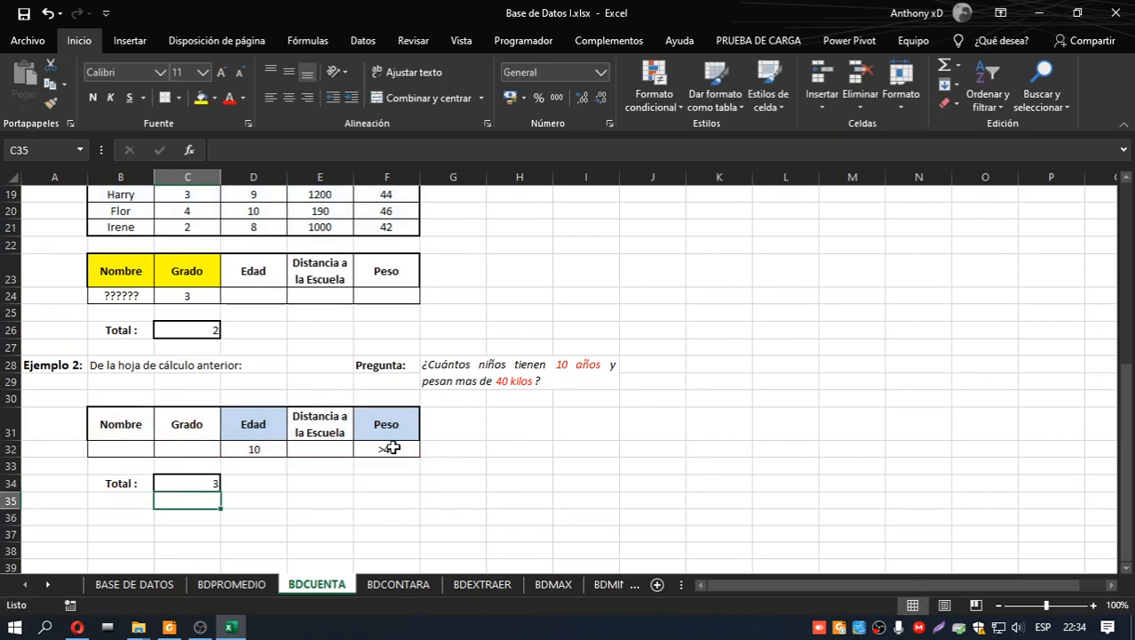
left_click(201, 487)
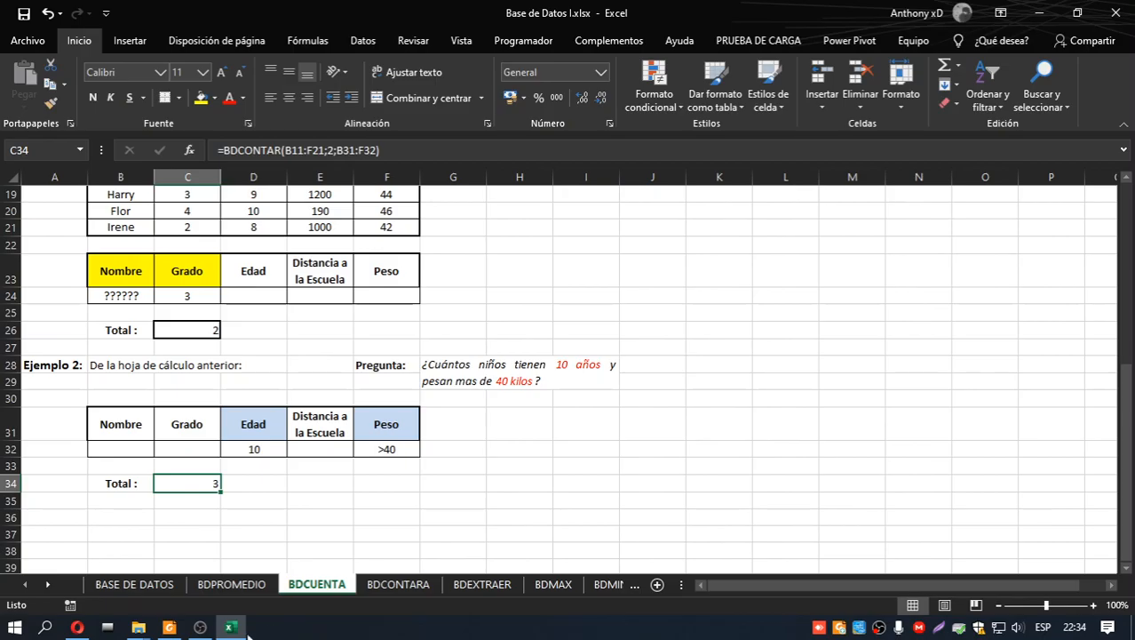
Step: Switch to the PDF guide in Foxit Reader and read on to the Ejercicio 6 instructions for the BDCONTARA function
left_click(169, 628)
scroll(344, 453, "down", 1)
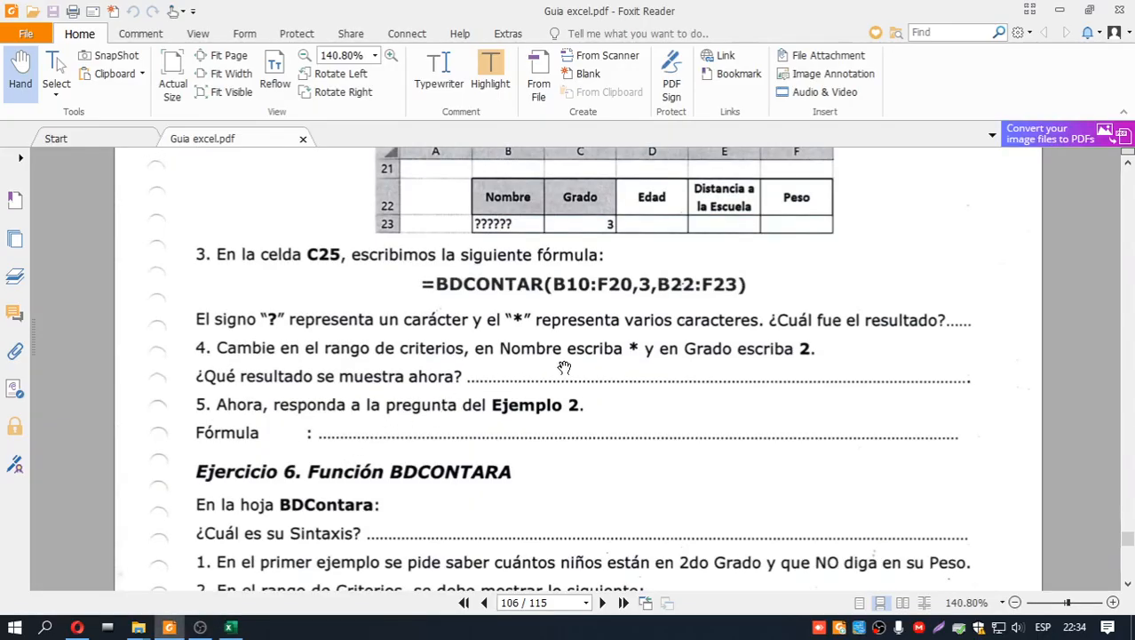
scroll(564, 367, "down", 1)
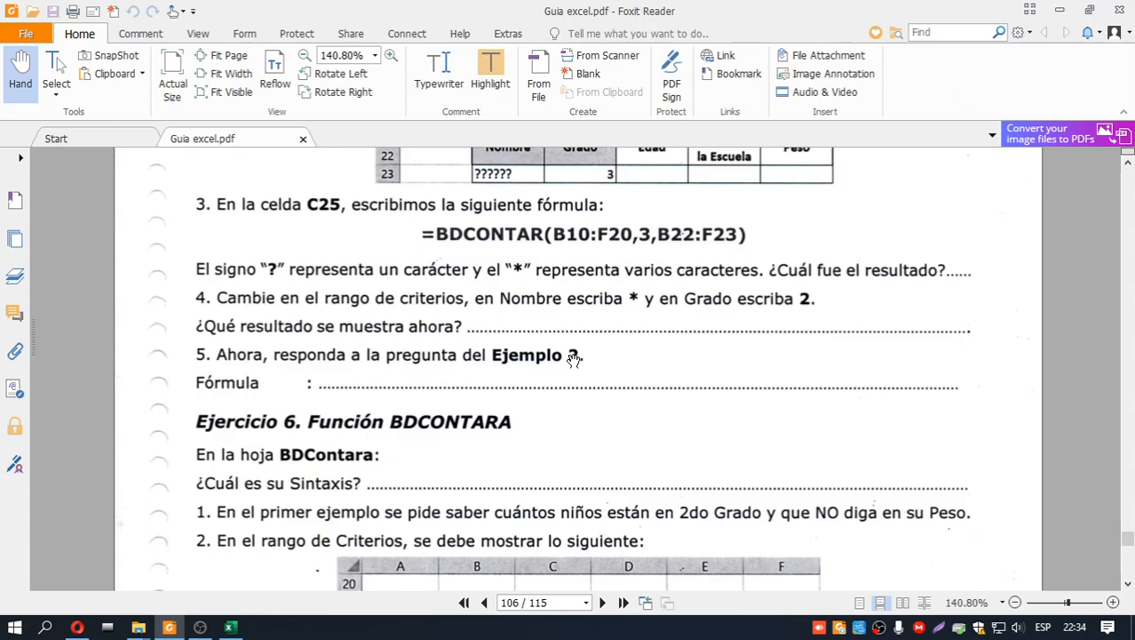
scroll(574, 357, "down", 5)
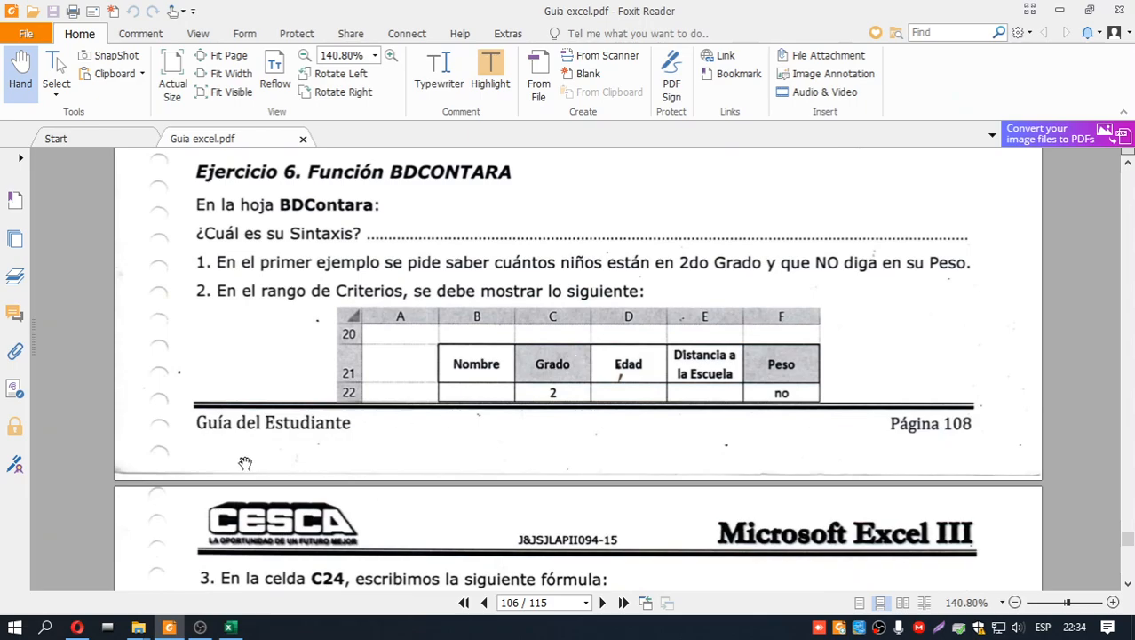
Step: On the BDCONTARA sheet in Excel, enter no as the Peso criterion in F22 and 2 as the Grado criterion in C22
left_click(230, 627)
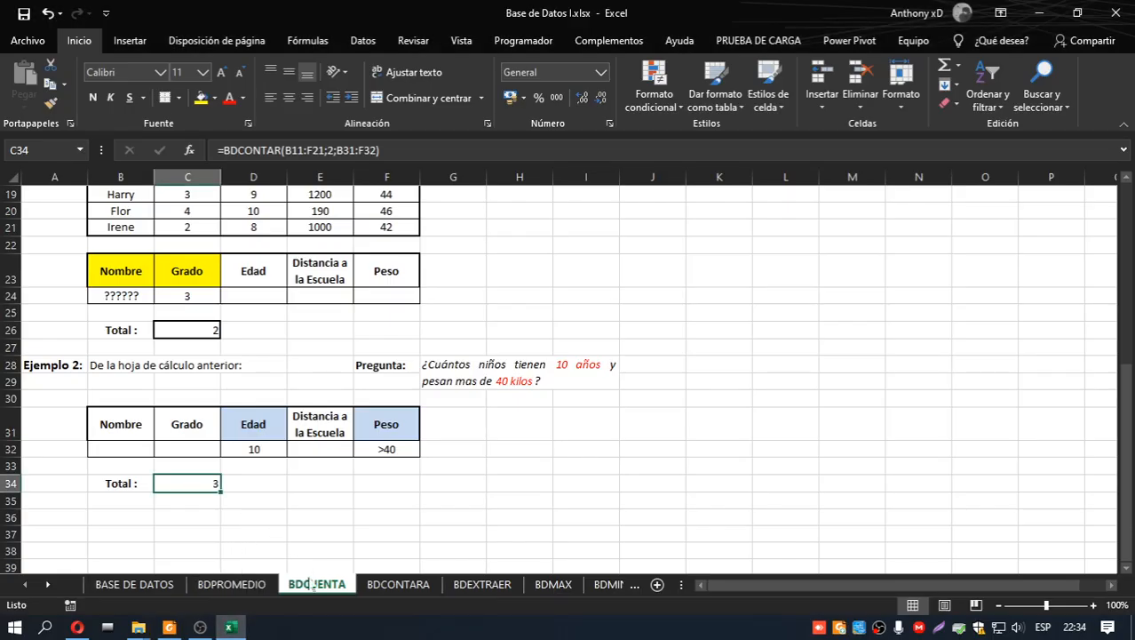
left_click(399, 588)
scroll(336, 426, "down", 2)
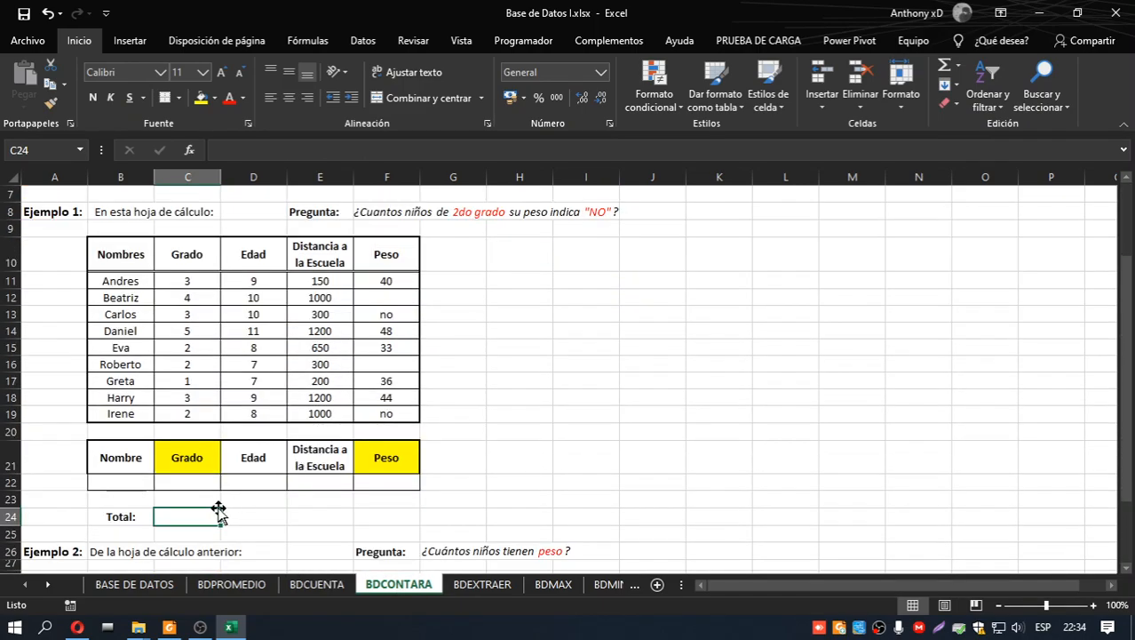
left_click(187, 482)
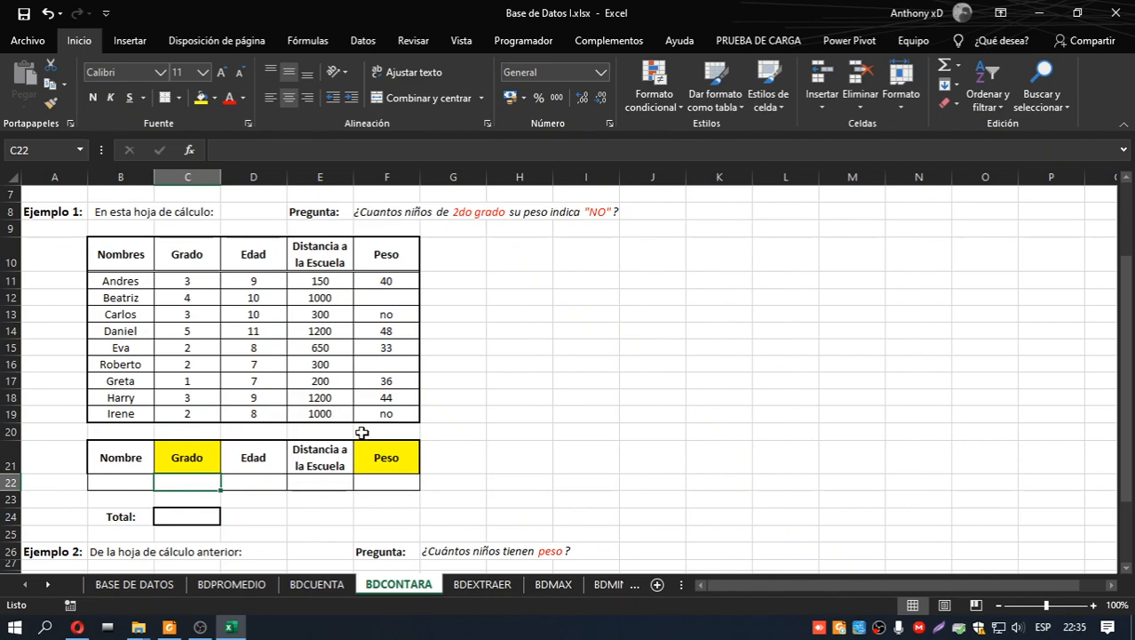
left_click(378, 477)
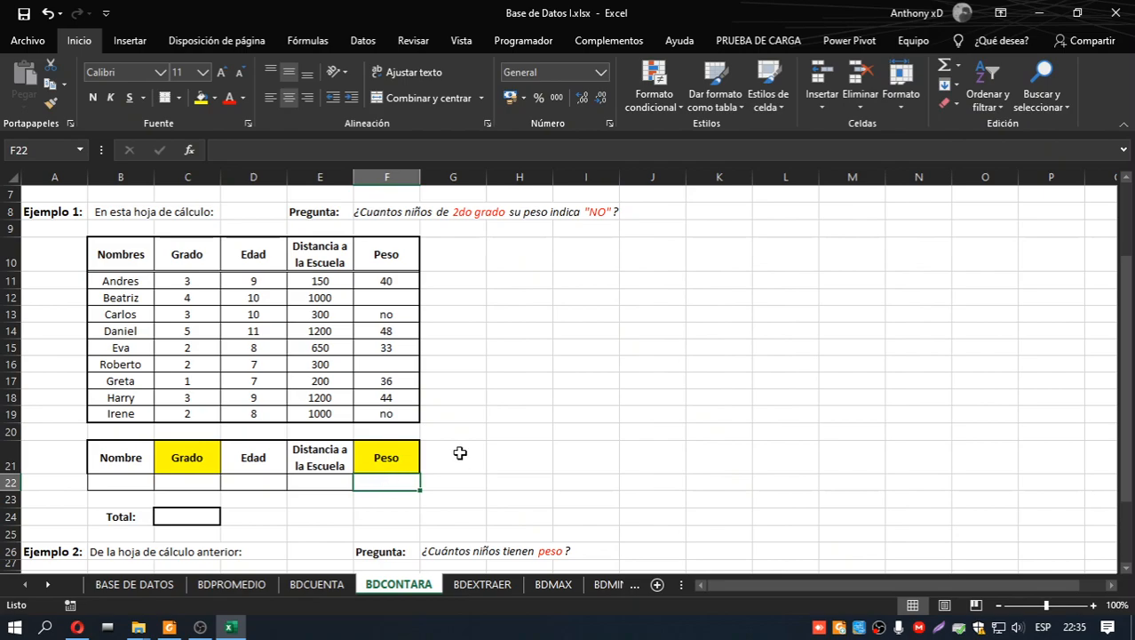
type("no")
key("Return")
left_click(202, 483)
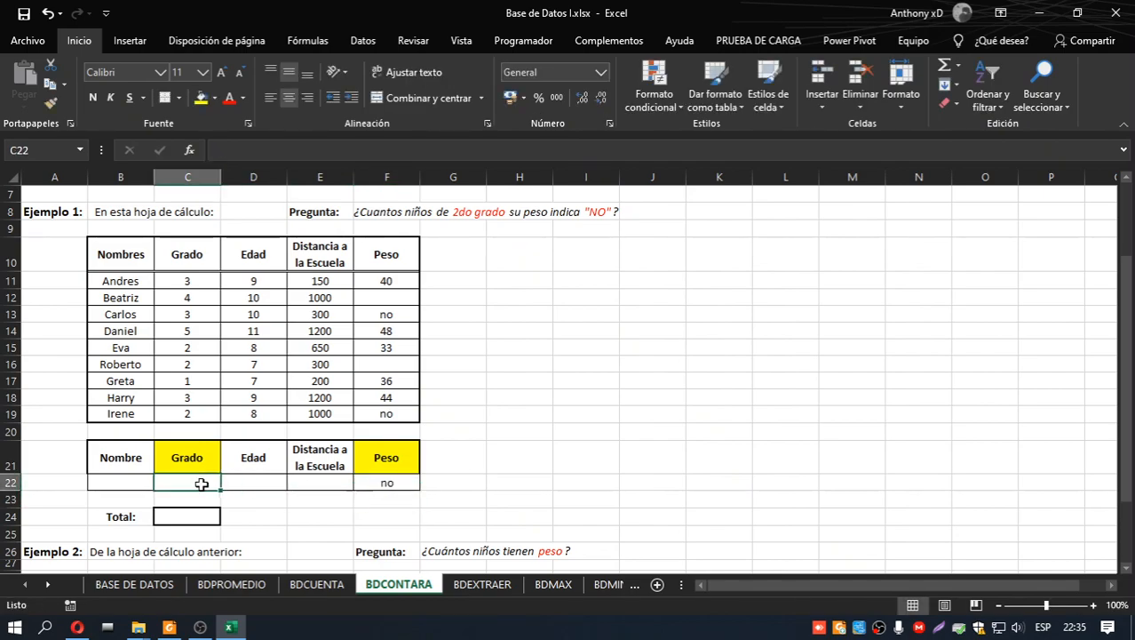
type("2")
Step: Start a BDCONTARA formula in the Ejemplo 1 Total cell C24 with B10:F19 as the database, and go on to the field argument
left_click(187, 517)
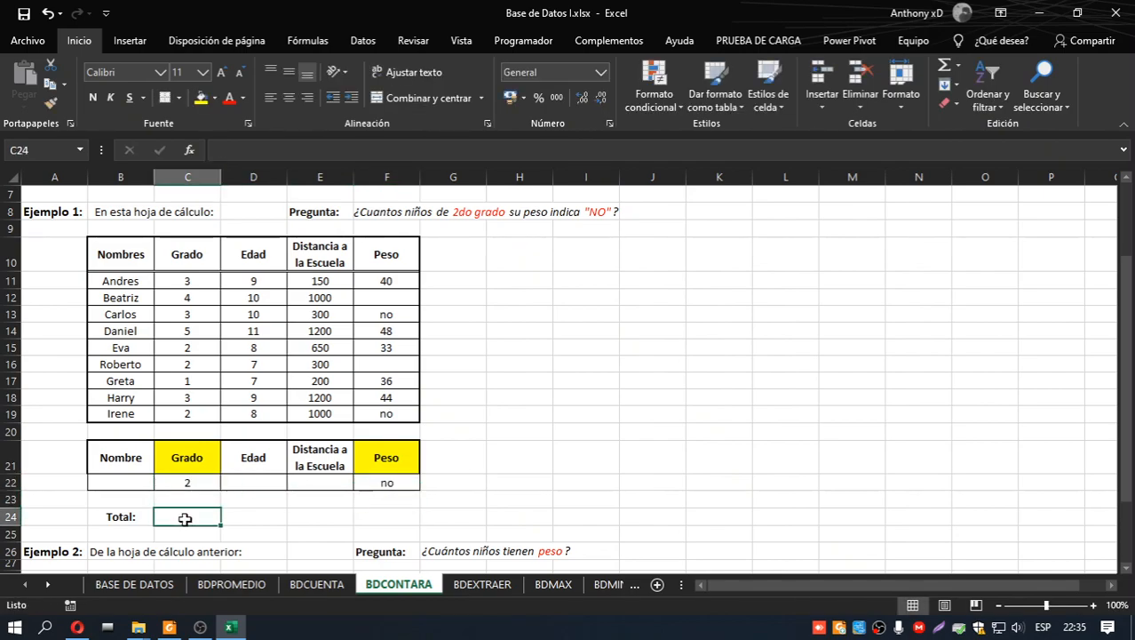
type("=bsd")
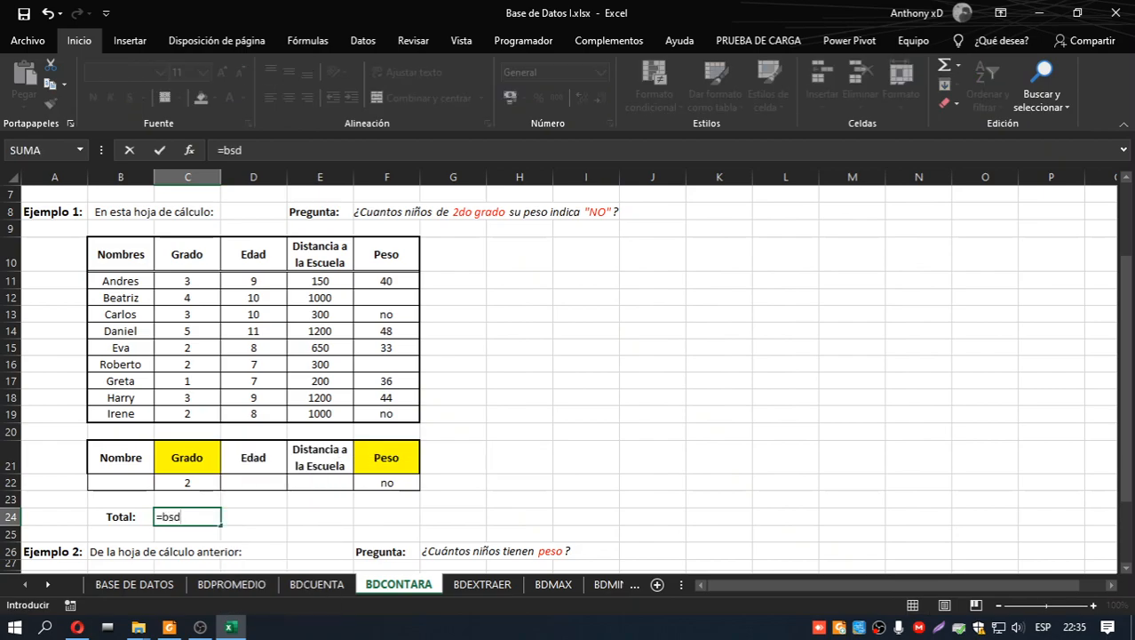
key("BackSpace")
type("dco")
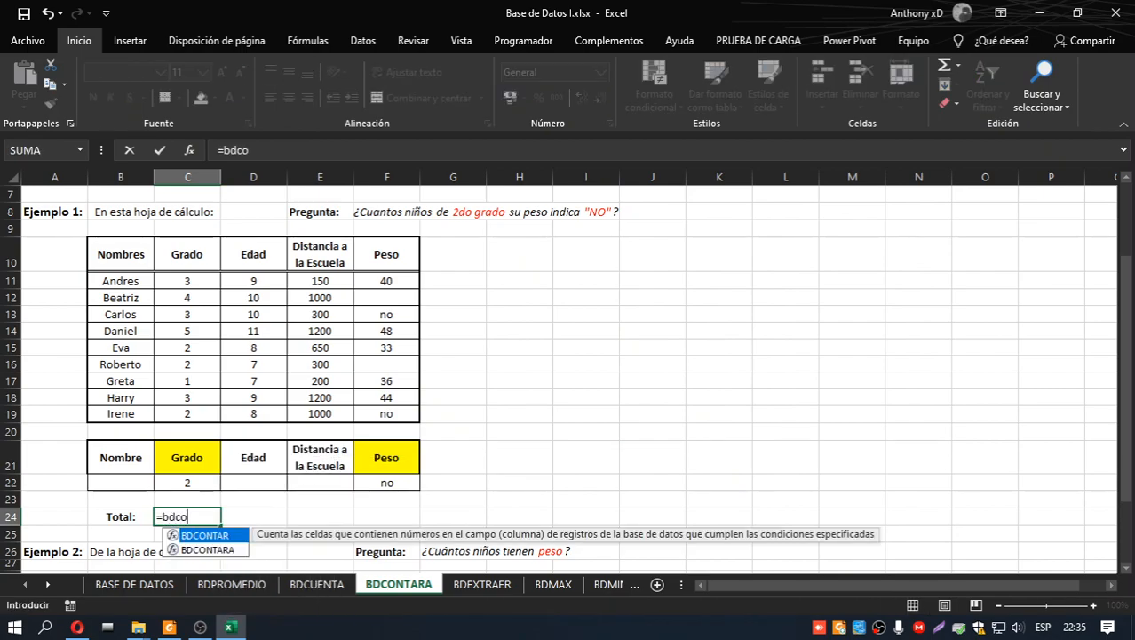
double_click(185, 550)
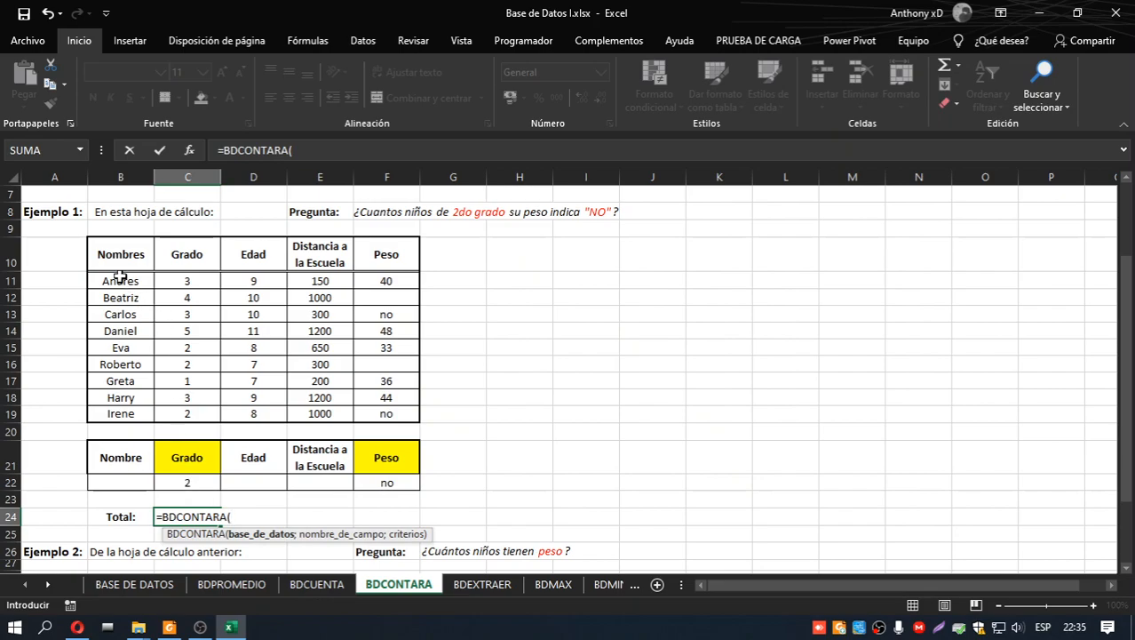
left_click_drag(120, 258, 387, 426)
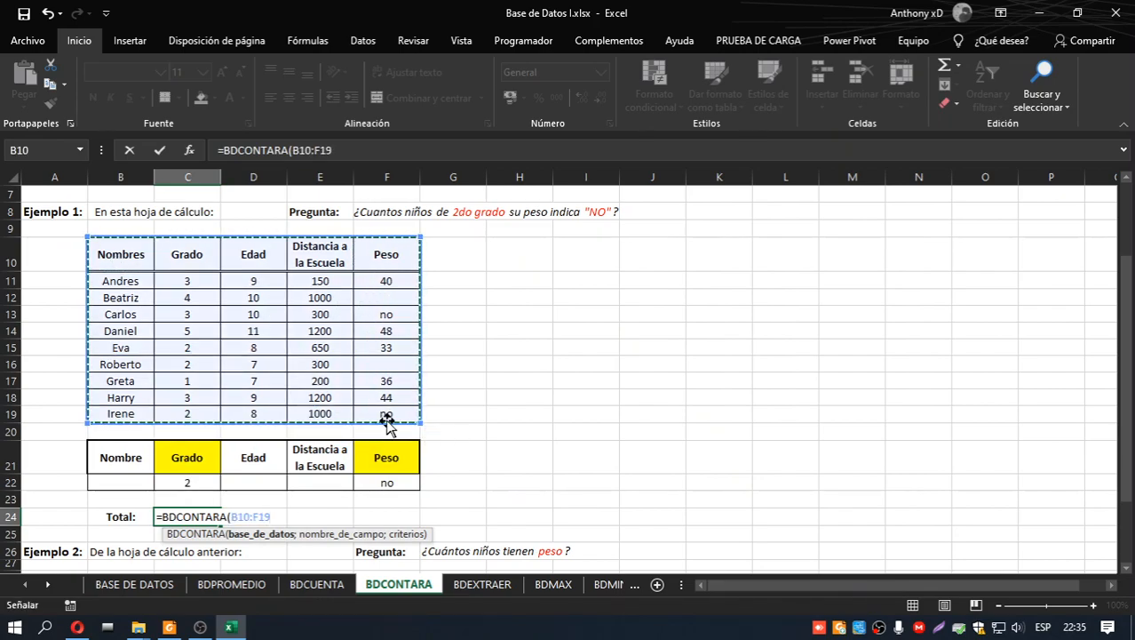
type(";")
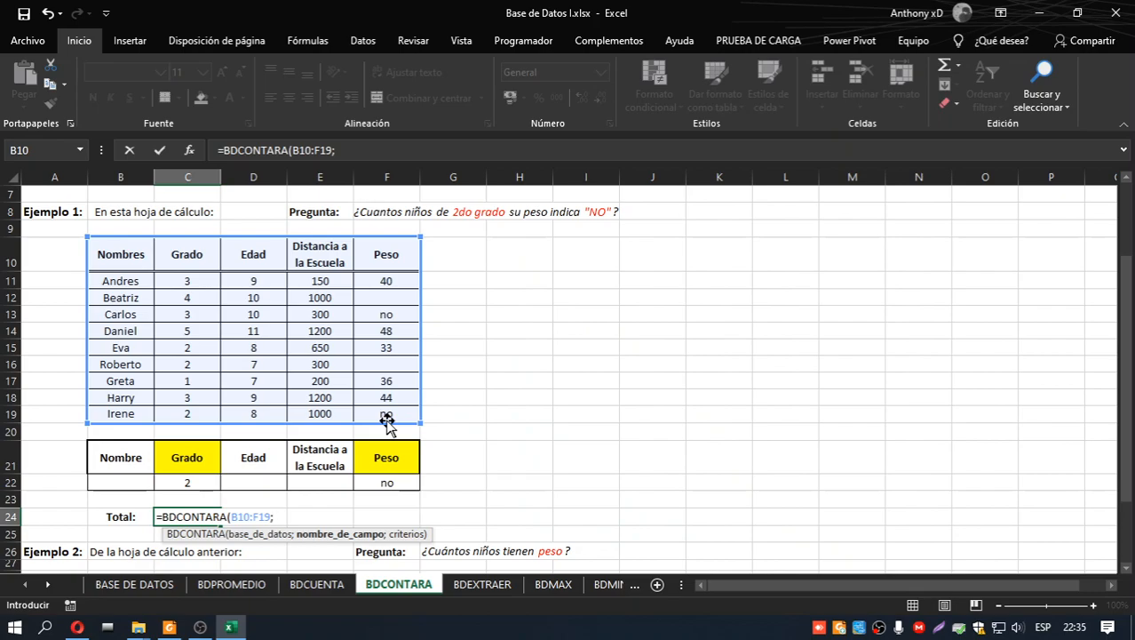
Step: Complete the C24 formula with column number 1 as the field and B21:F22 as the criteria
type("1;")
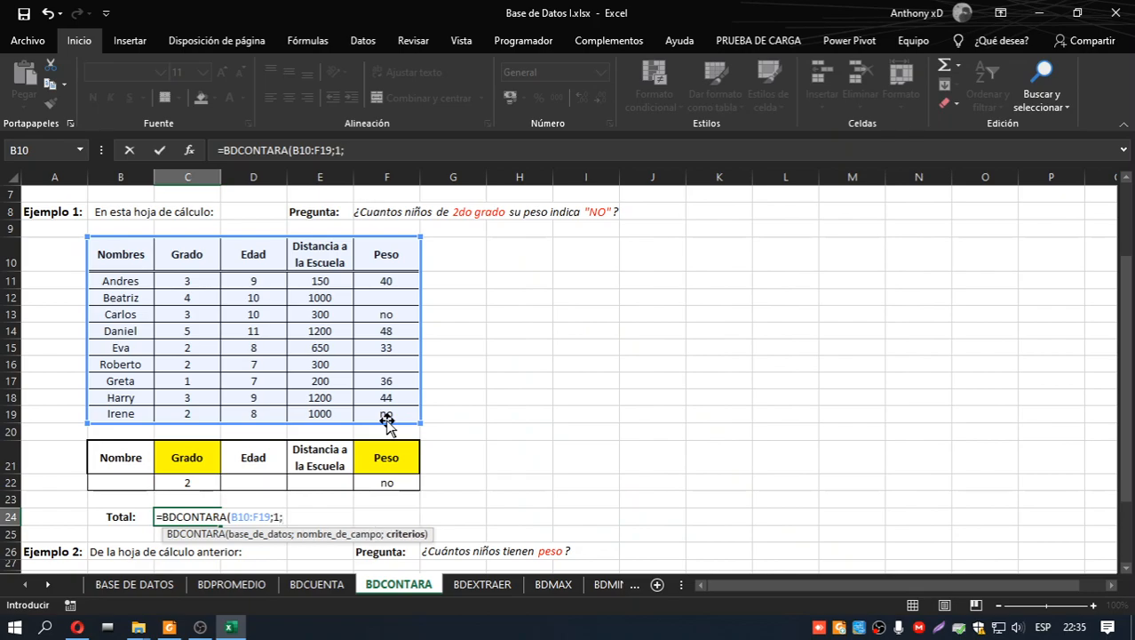
left_click_drag(116, 461, 373, 482)
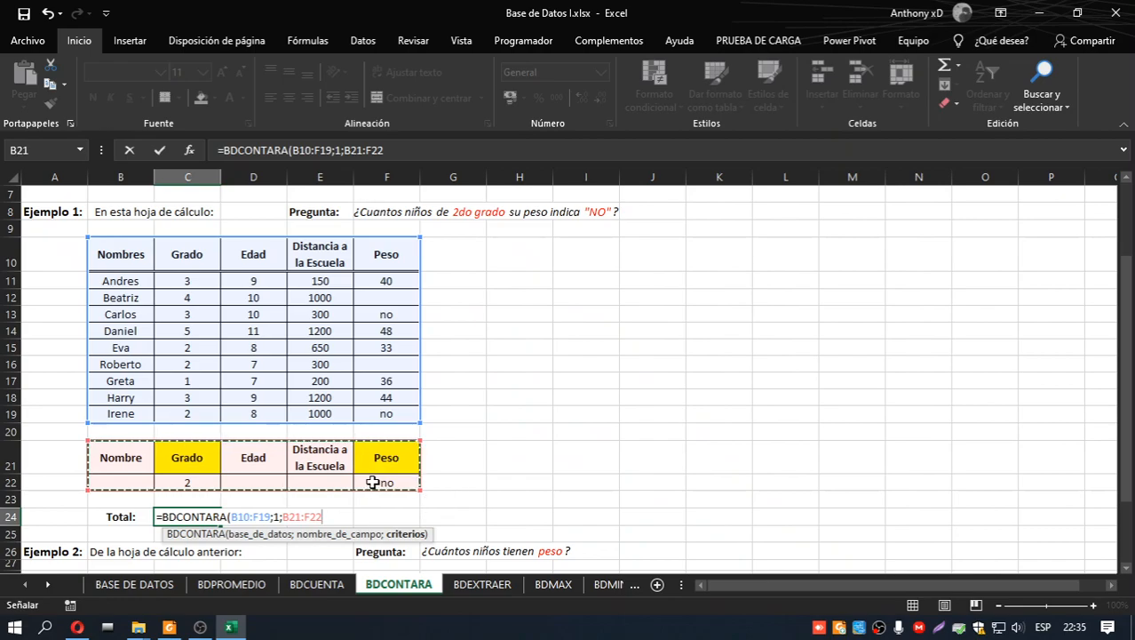
key("Return")
Step: Edit the C24 formula to remove the column number, leaving the field argument empty
double_click(198, 516)
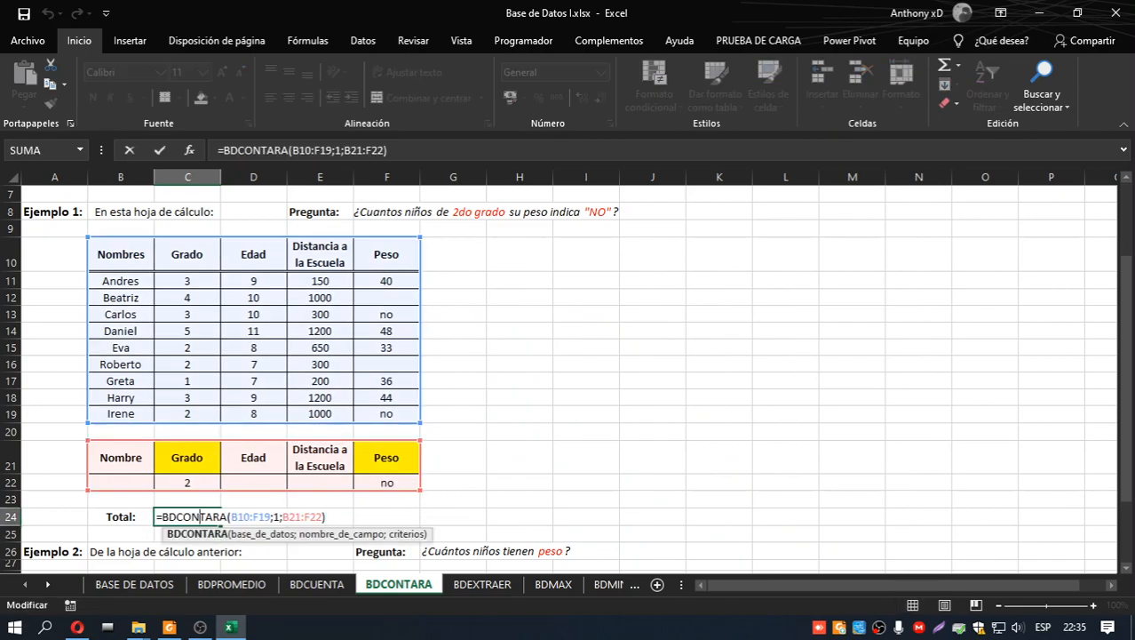
left_click(278, 516)
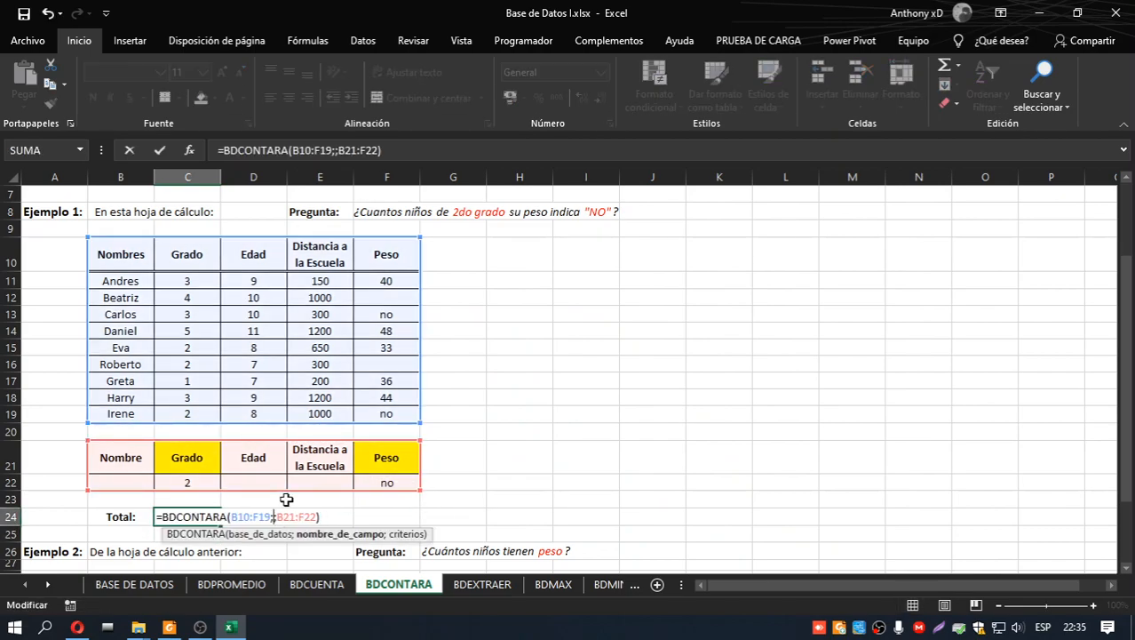
key("Return")
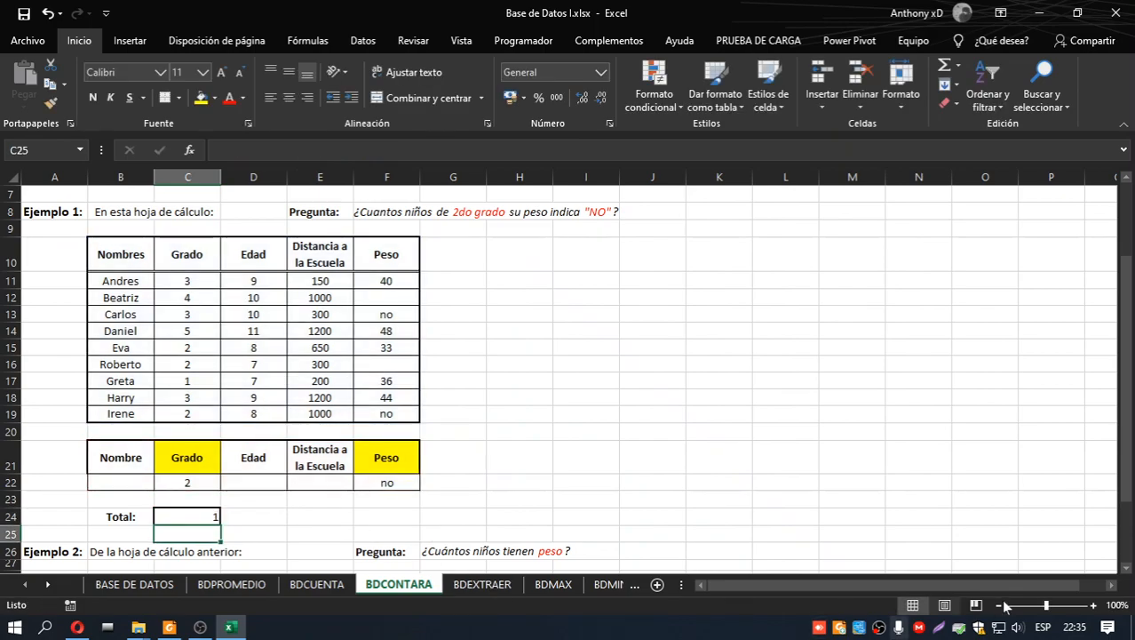
Step: Enlarge the sheet to 130% and select the Ejemplo 2 Peso criterion cell F30
left_click(1093, 606)
left_click(1093, 606)
left_click(1093, 606)
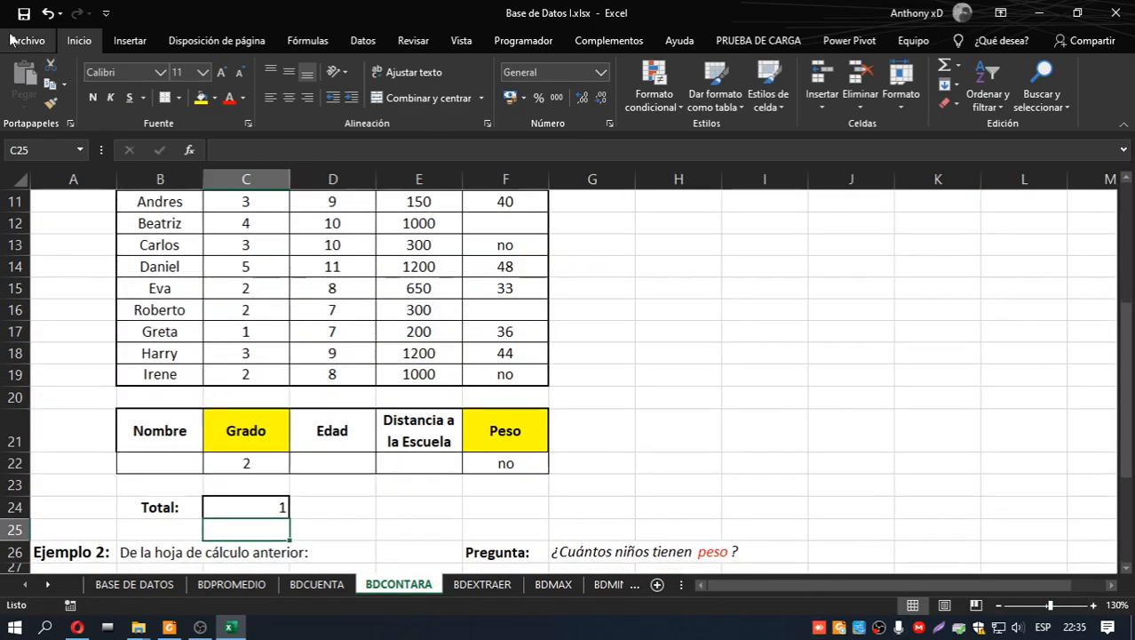
left_click(407, 456)
scroll(408, 456, "down", 4)
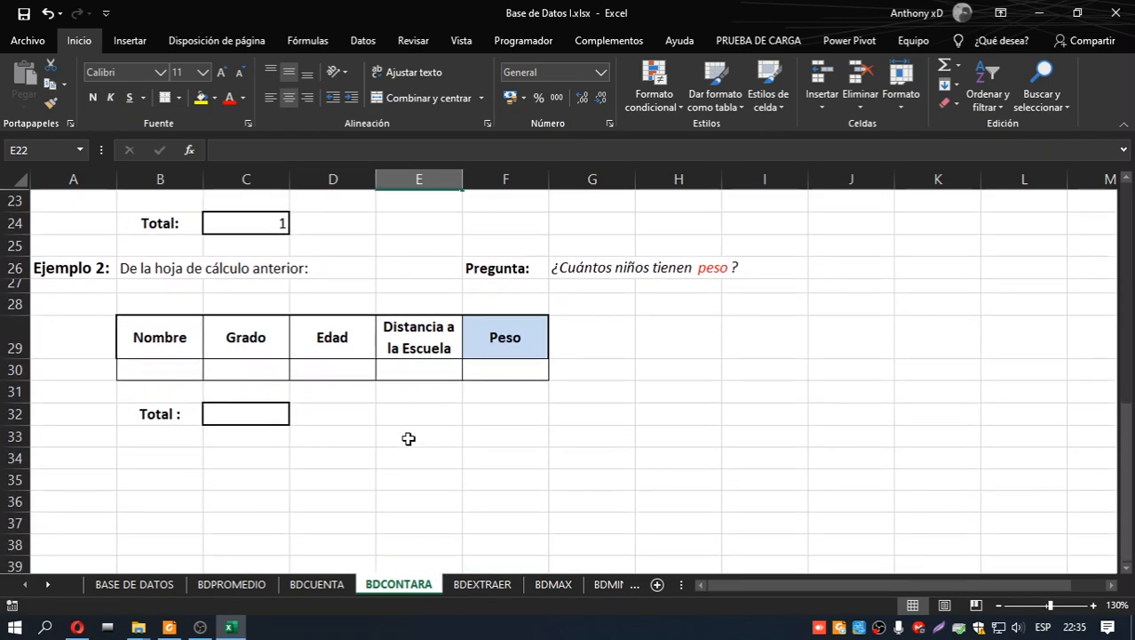
left_click(502, 373)
Step: Switch to the PDF guide in Foxit Reader and read the remaining Ejercicio 6 instructions for BDCONTARA
left_click(169, 627)
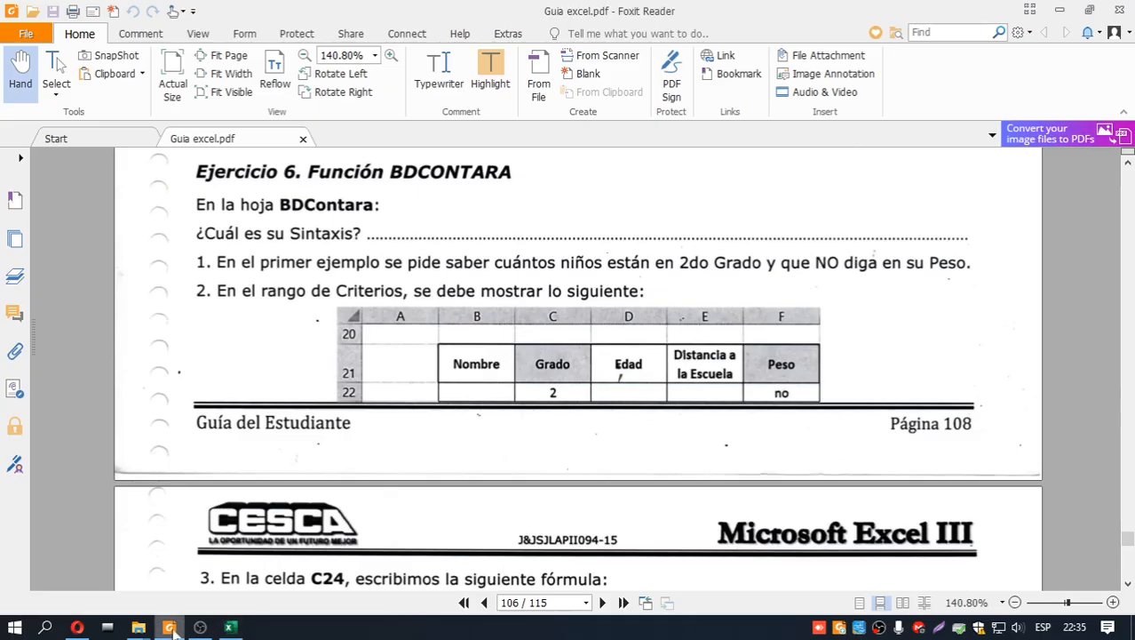
scroll(388, 478, "down", 4)
scroll(387, 478, "down", 1)
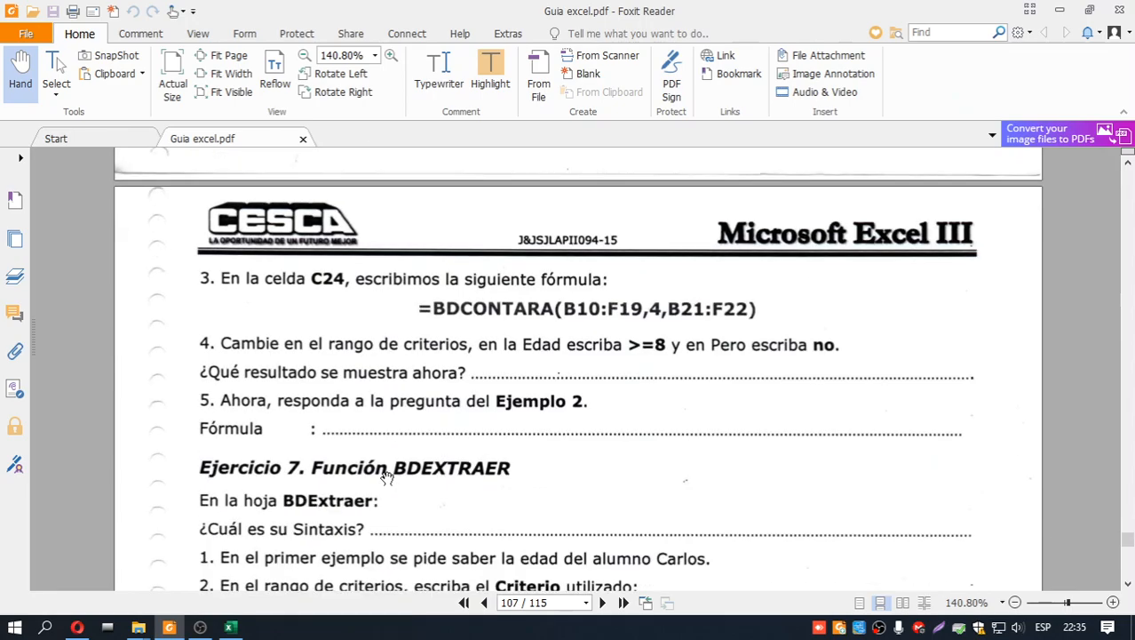
scroll(388, 478, "down", 1)
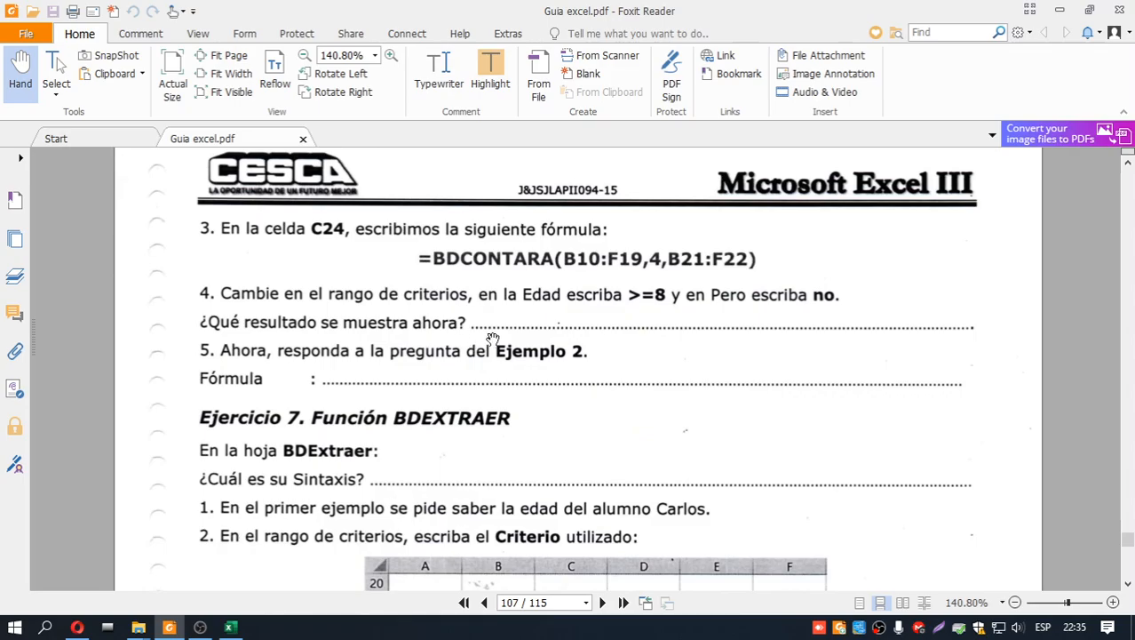
Step: Return to Excel and enter >0 as the Ejemplo 2 Peso criterion in F30
key("alt+Tab")
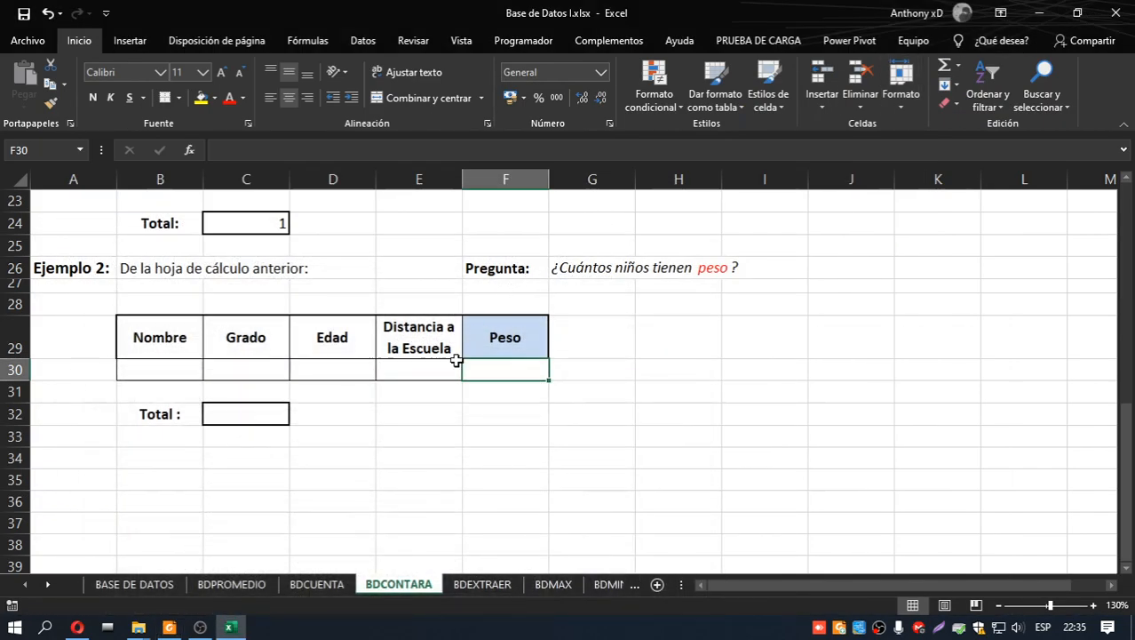
scroll(551, 362, "up", 4)
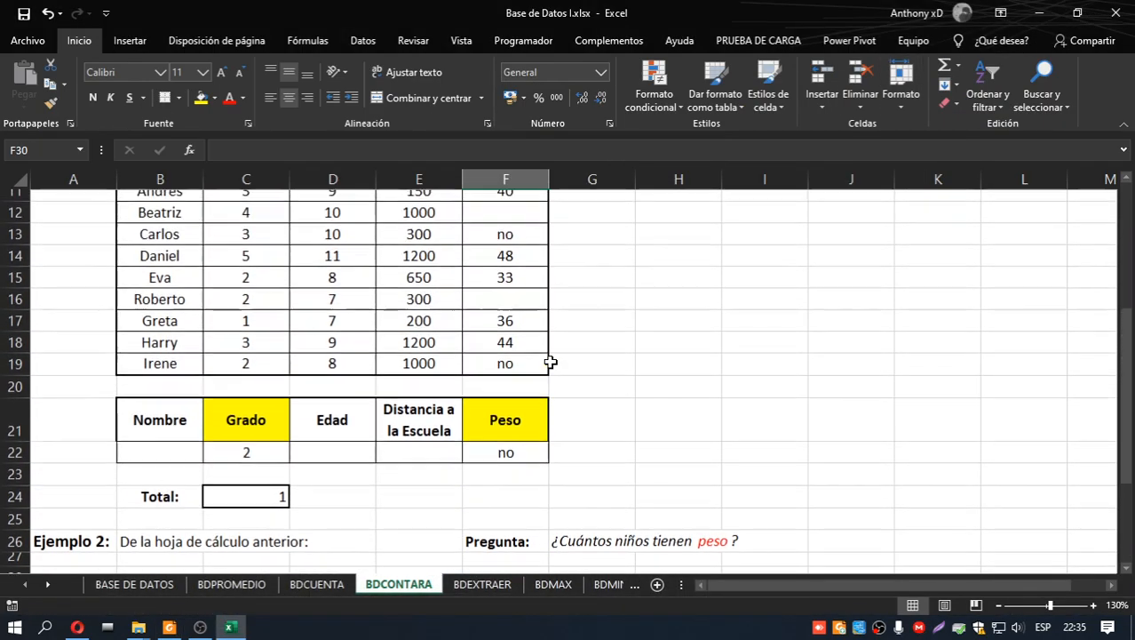
scroll(551, 361, "down", 1)
scroll(550, 362, "down", 2)
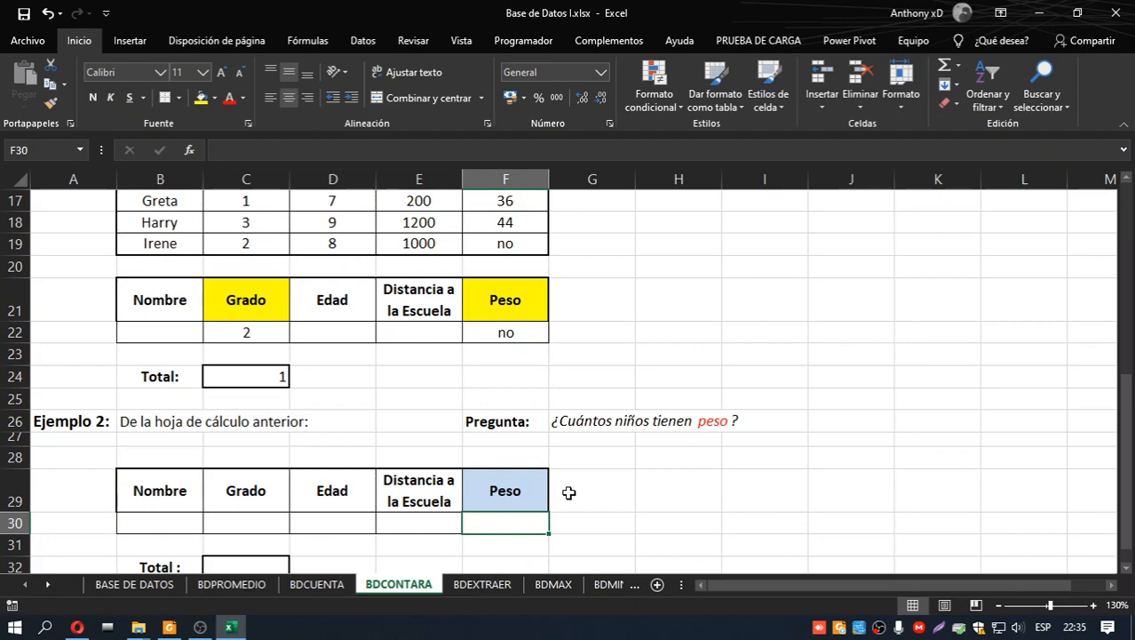
type(">")
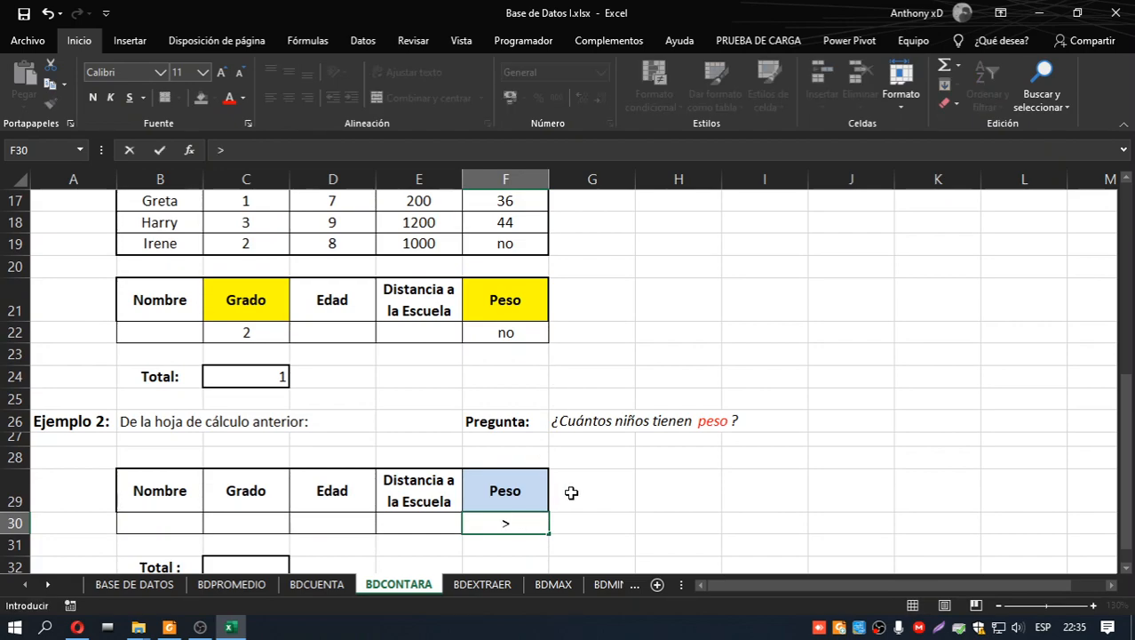
type("0")
key("Return")
left_click(537, 523)
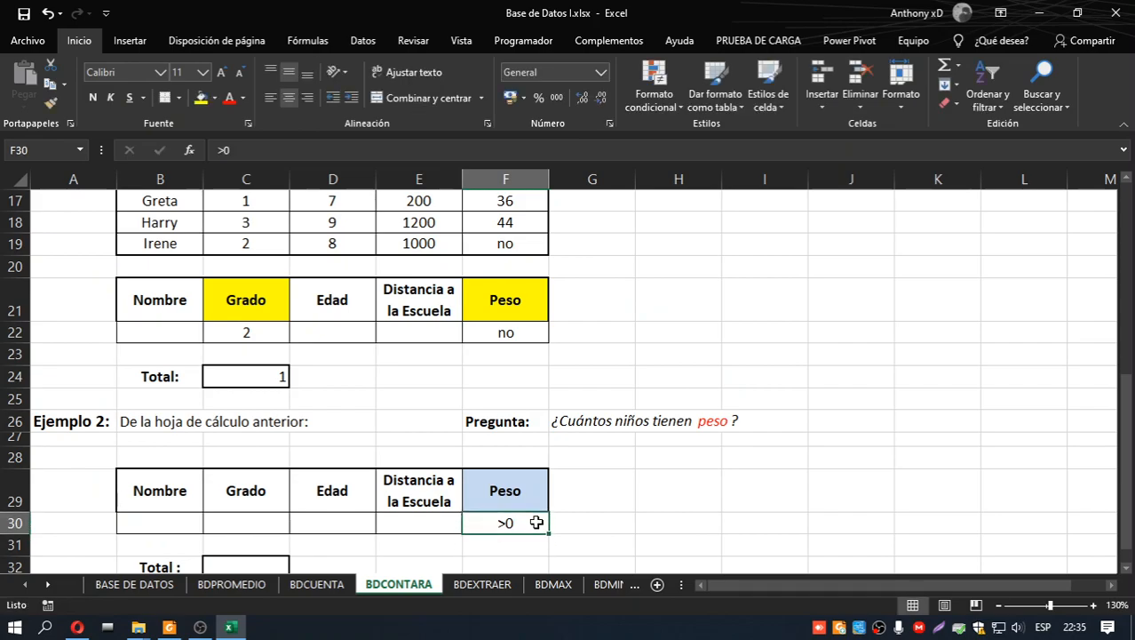
Step: Start a BDCONTARA formula in the Ejemplo 2 Total cell C32 with B10:F19 as the database, and go on to the field argument
scroll(536, 522, "down", 1)
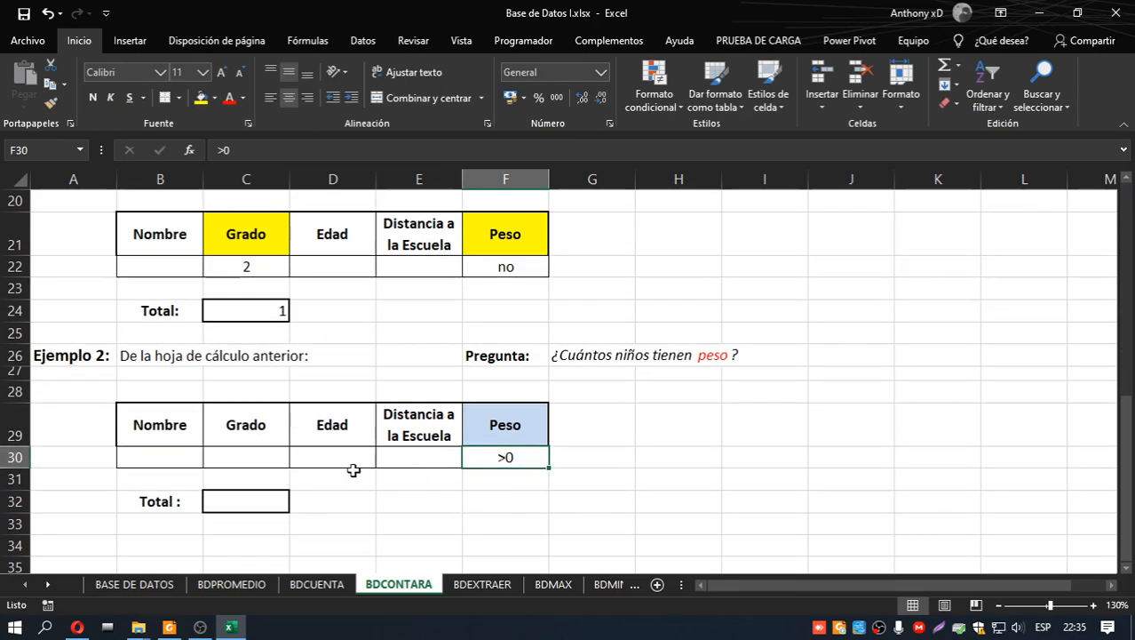
left_click(278, 503)
type("=")
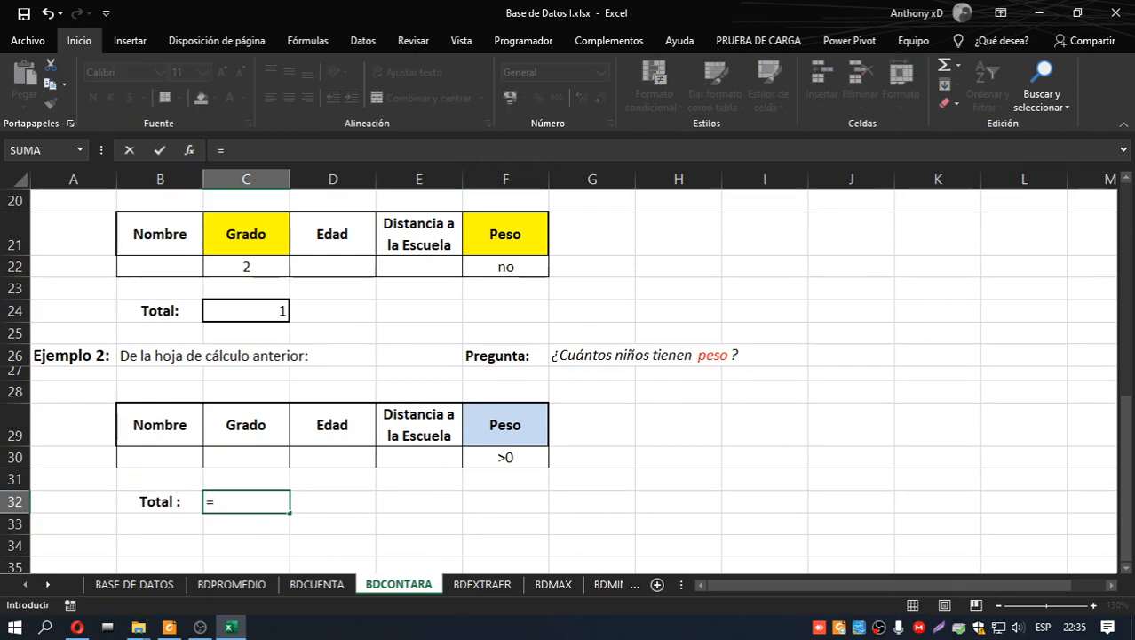
type("bdcop")
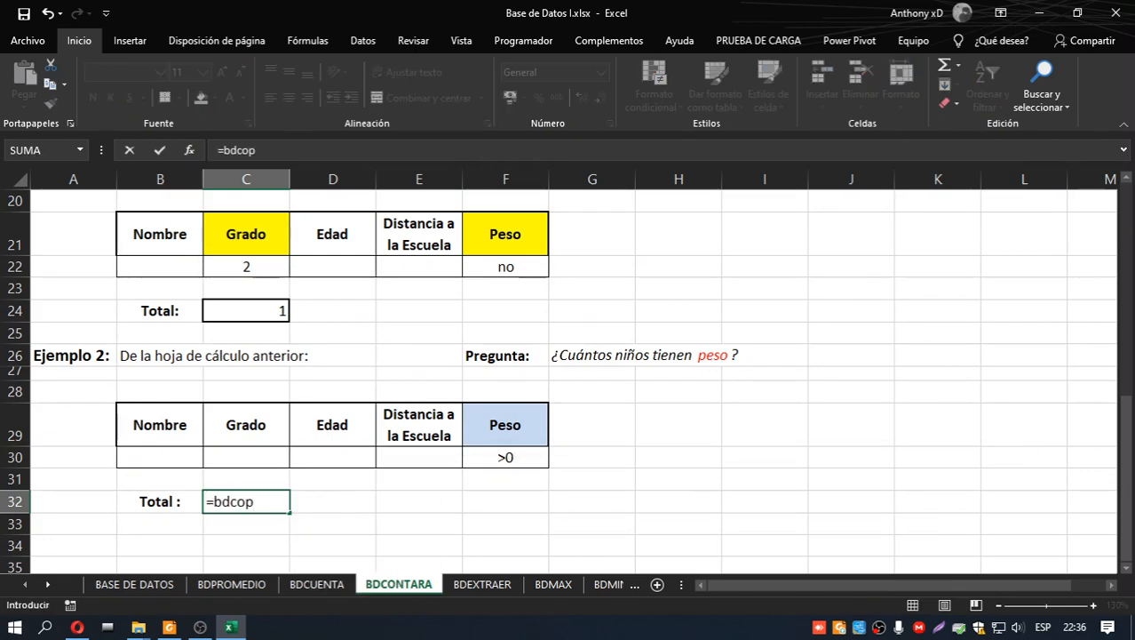
key("BackSpace")
double_click(279, 537)
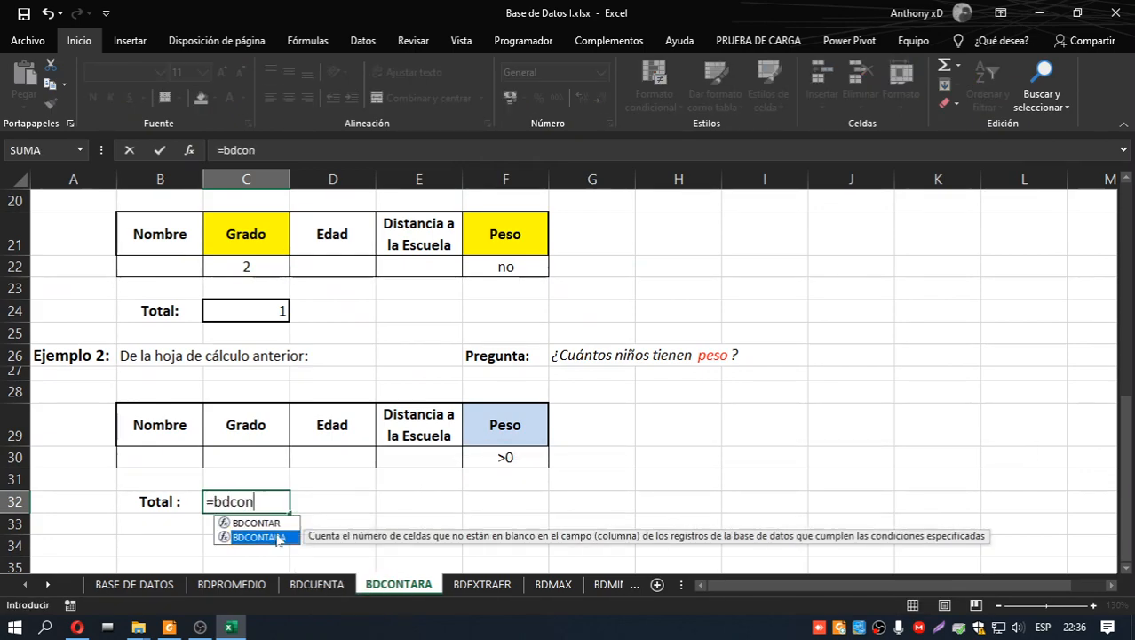
scroll(257, 373, "up", 2)
scroll(252, 351, "up", 2)
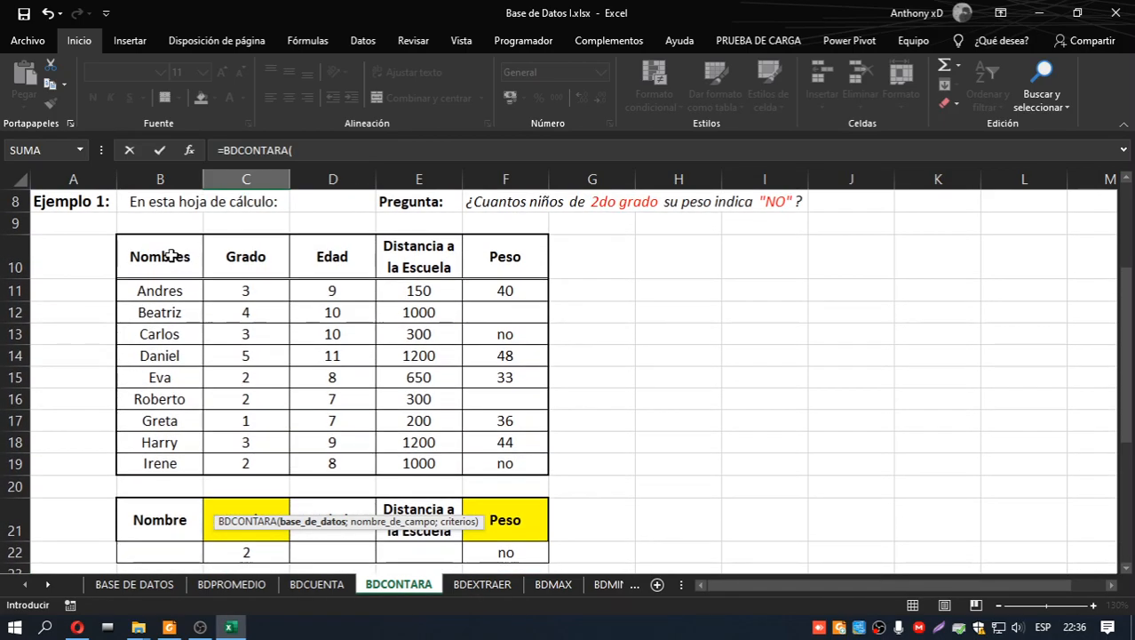
left_click_drag(162, 255, 489, 469)
type(";")
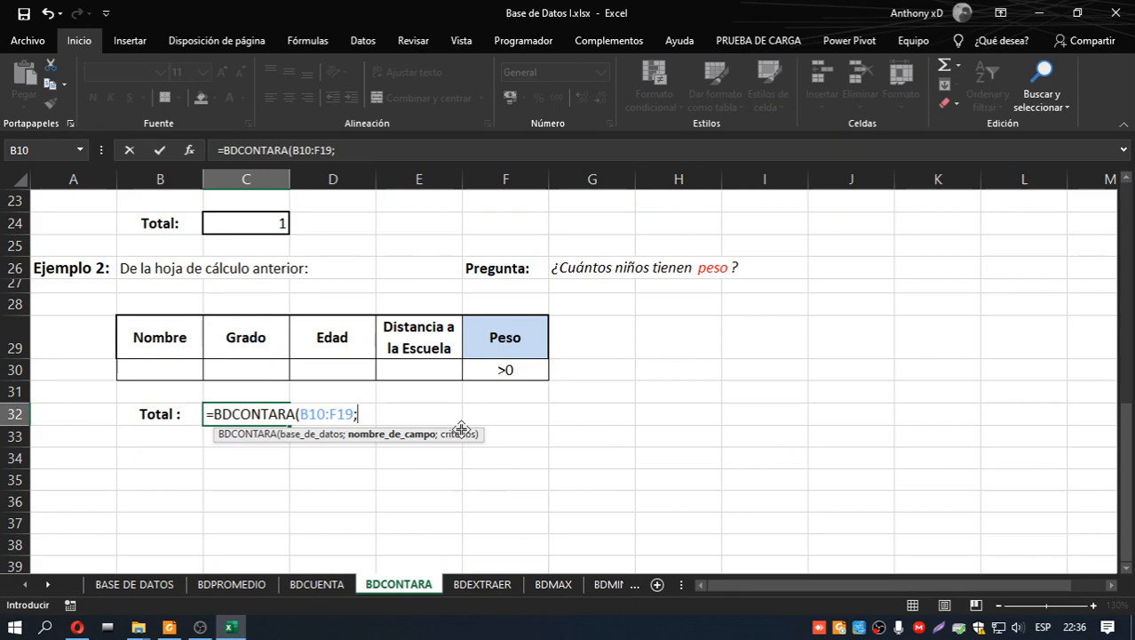
Step: Complete the C32 formula with column number 1 as the field and B29:F30 as the criteria, and select the cell to review it
type("1;")
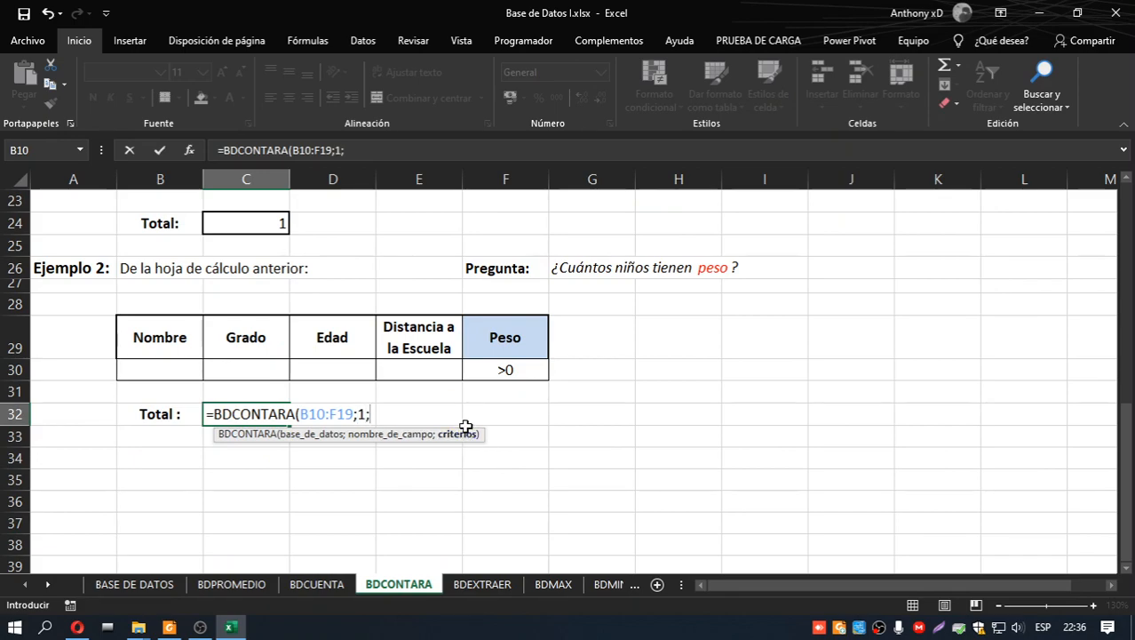
left_click_drag(164, 337, 435, 371)
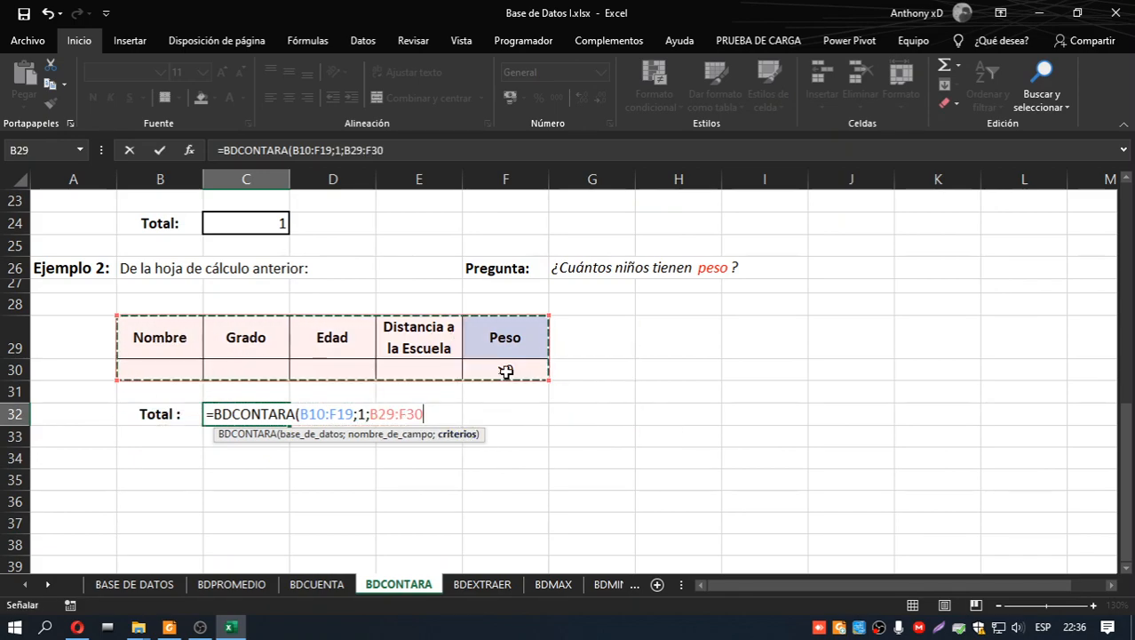
key("Return")
left_click(228, 416)
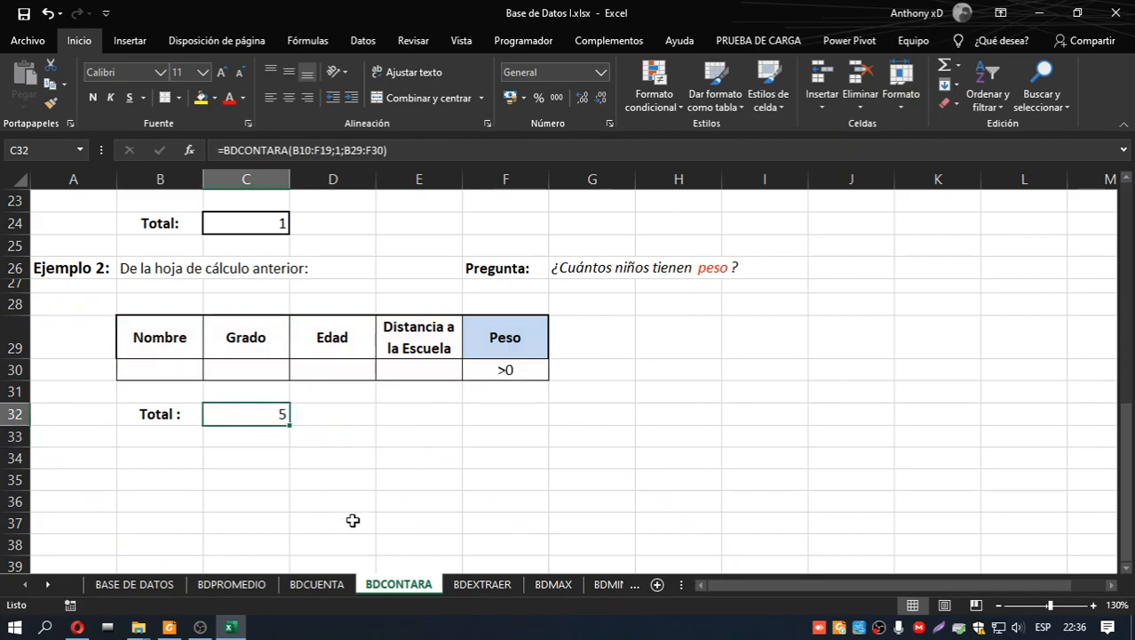
Step: Open the BDEXTRAER sheet, and switch to the PDF guide in Foxit Reader to read the Ejercicio 7 instructions
left_click(473, 587)
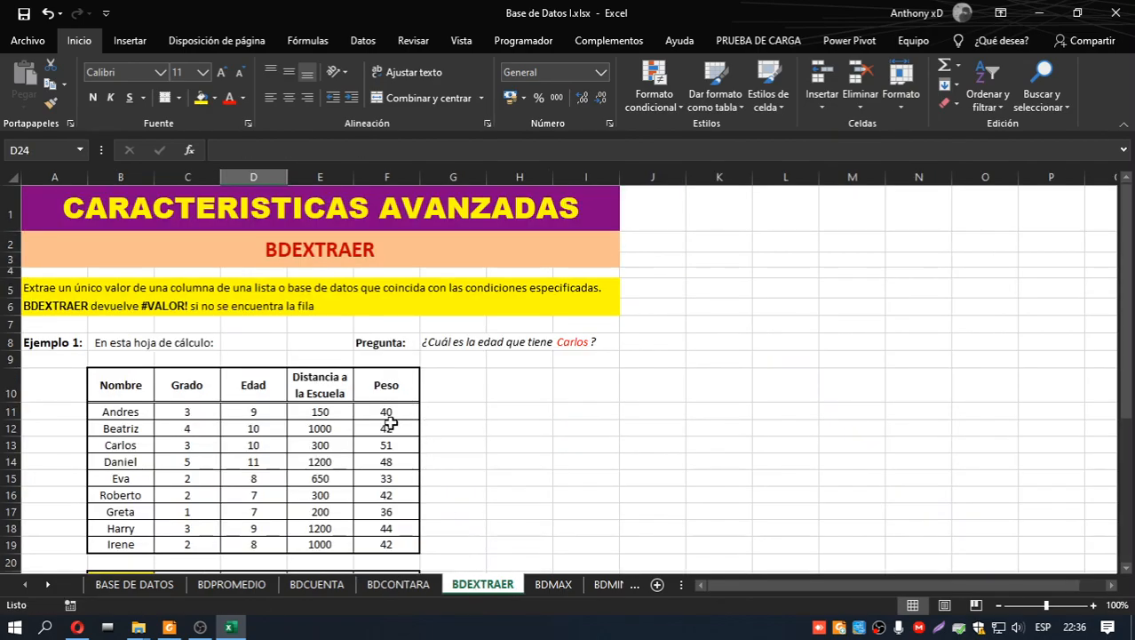
left_click(199, 627)
scroll(488, 417, "down", 5)
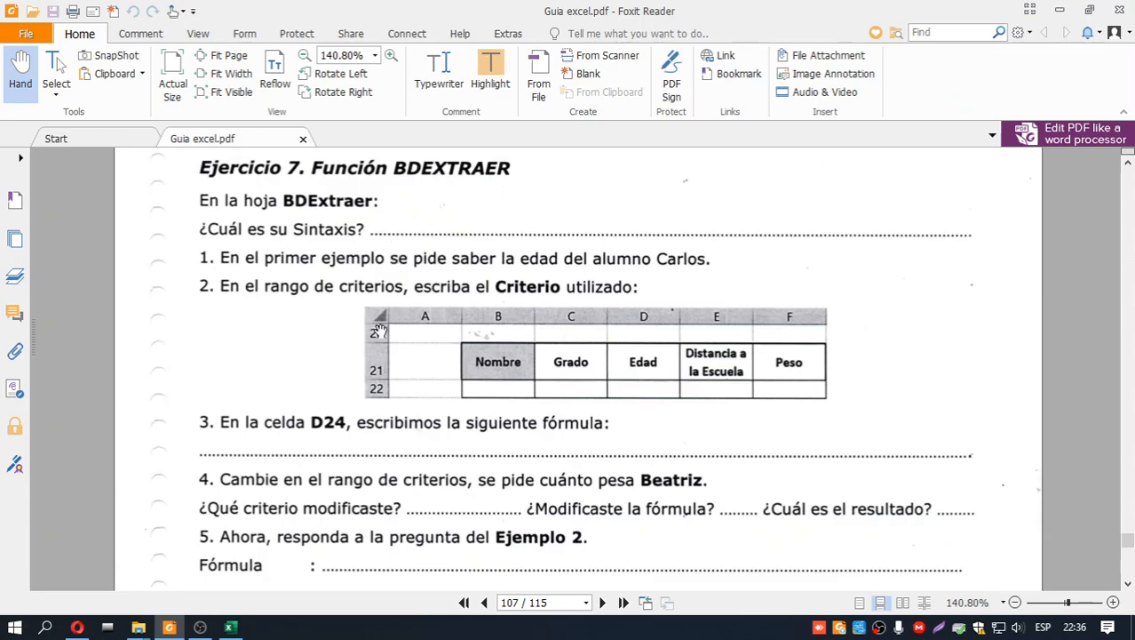
Step: Return to Excel and review the Ejemplo 1 table, its criteria range and result cell D24 on the BDEXTRAER sheet
left_click(230, 627)
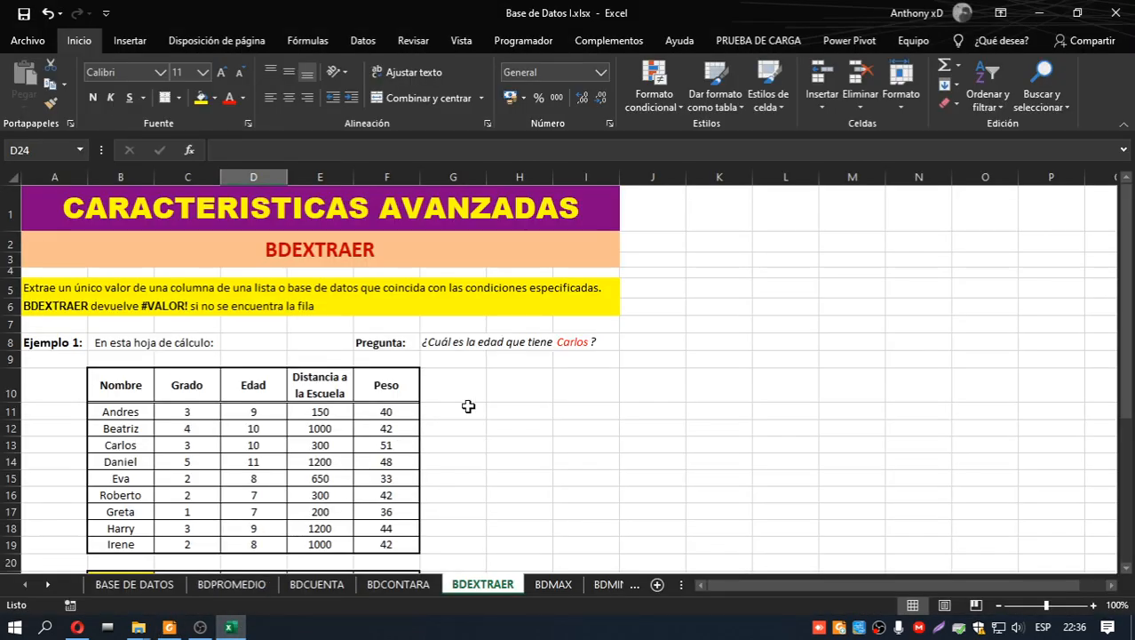
scroll(468, 406, "down", 4)
scroll(469, 401, "up", 2)
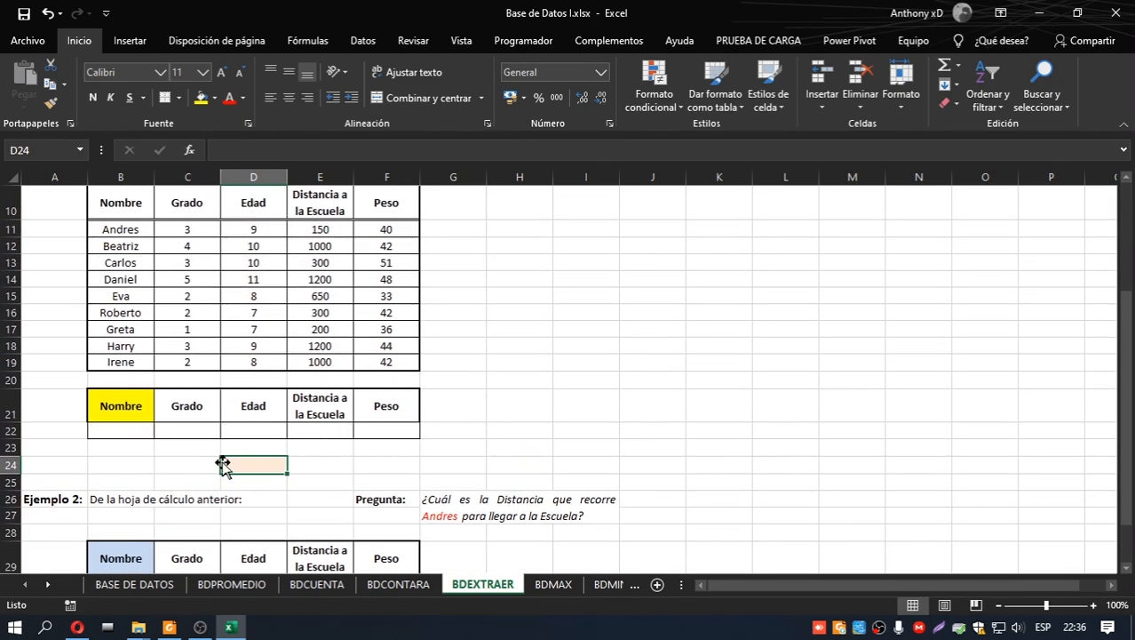
scroll(223, 464, "down", 2)
type("=")
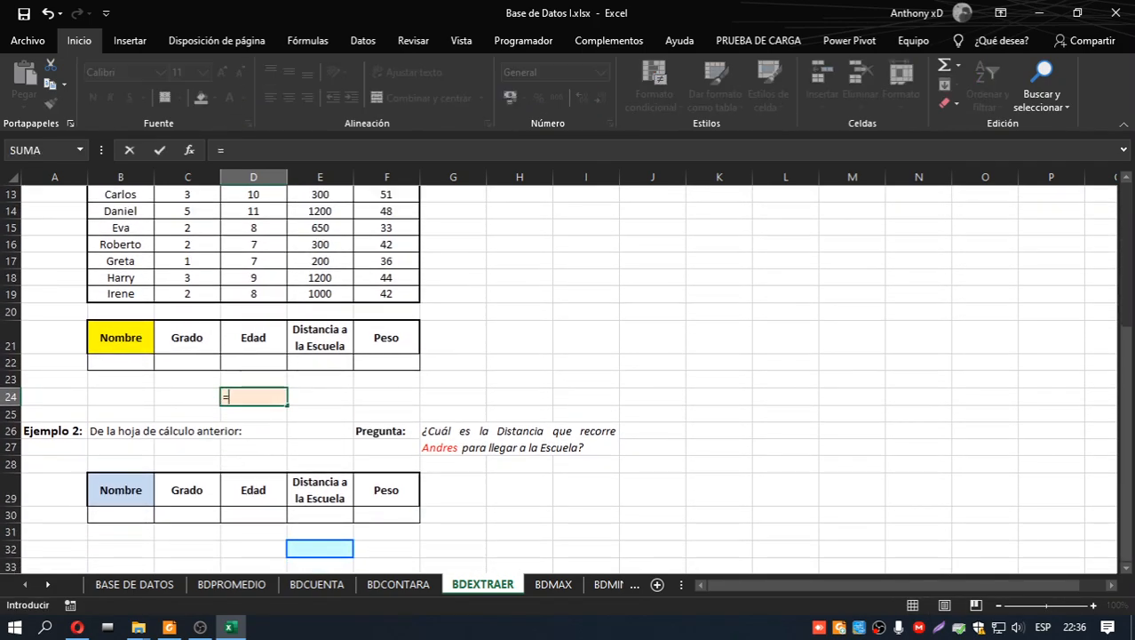
type("bde")
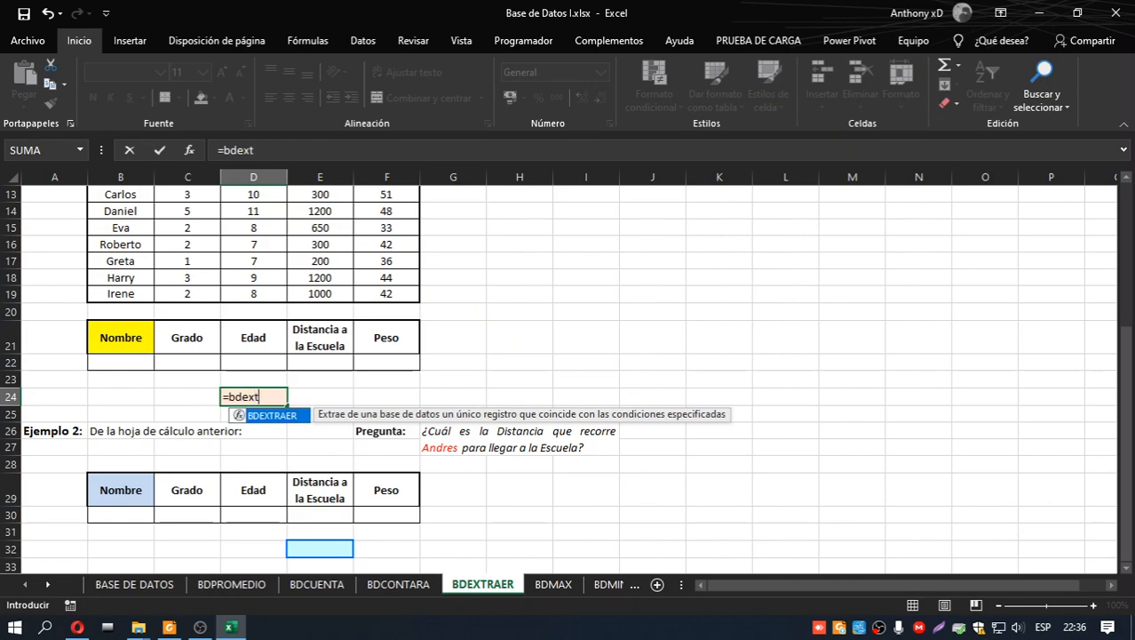
type("xt")
double_click(290, 423)
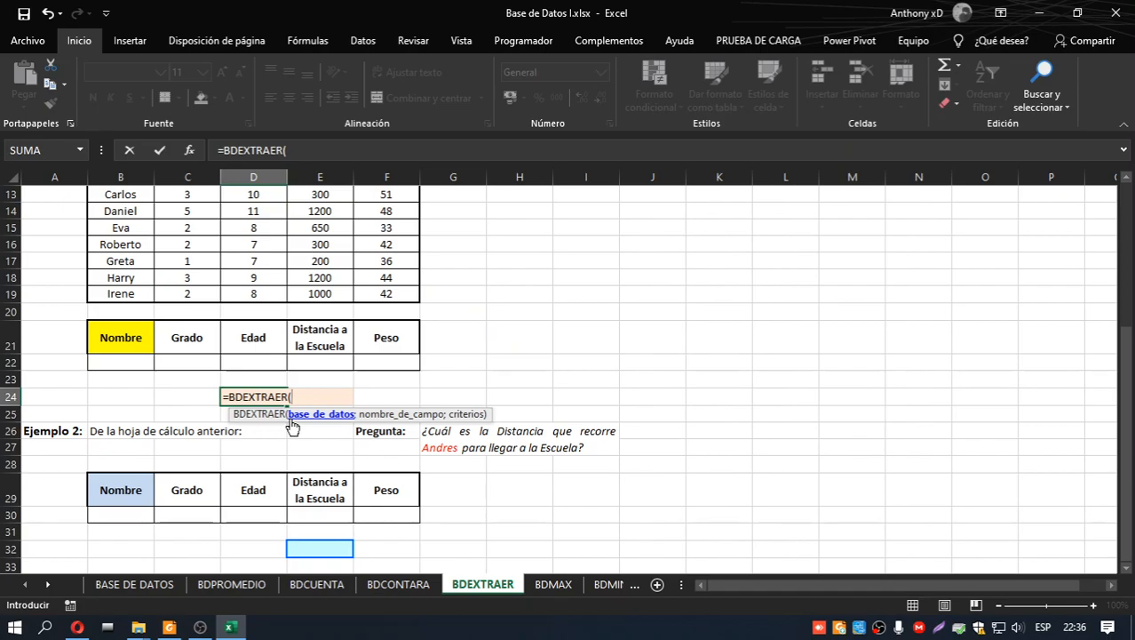
key("Escape")
Step: Enter the first name of the student asked about in Ejemplo 1 as the Nombre criterion in B22
scroll(289, 408, "up", 3)
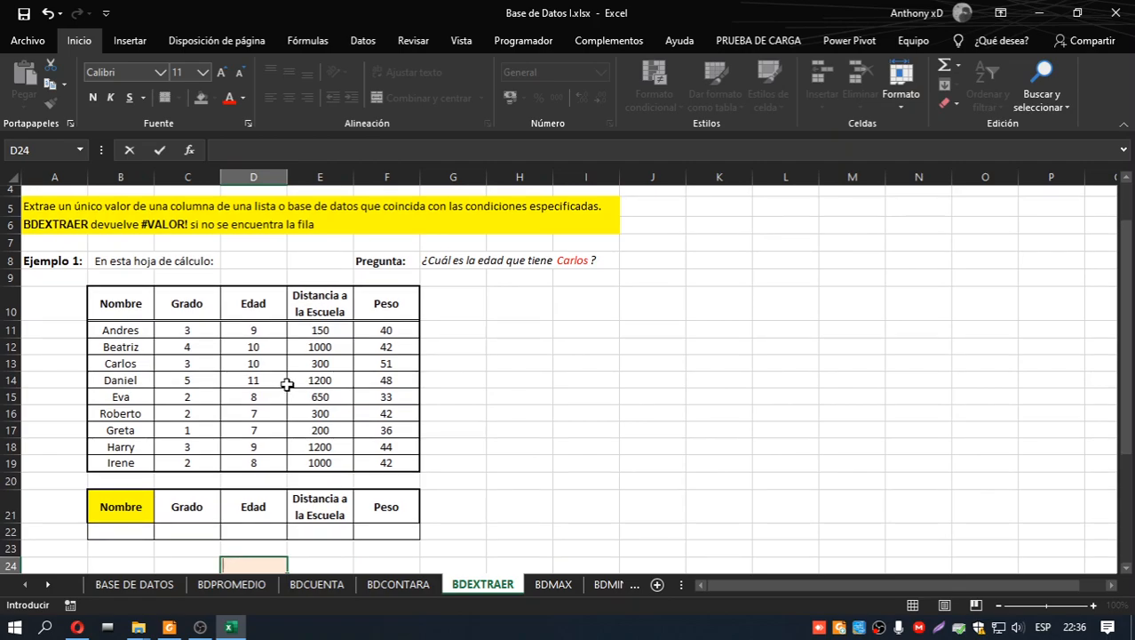
left_click(128, 526)
type("car")
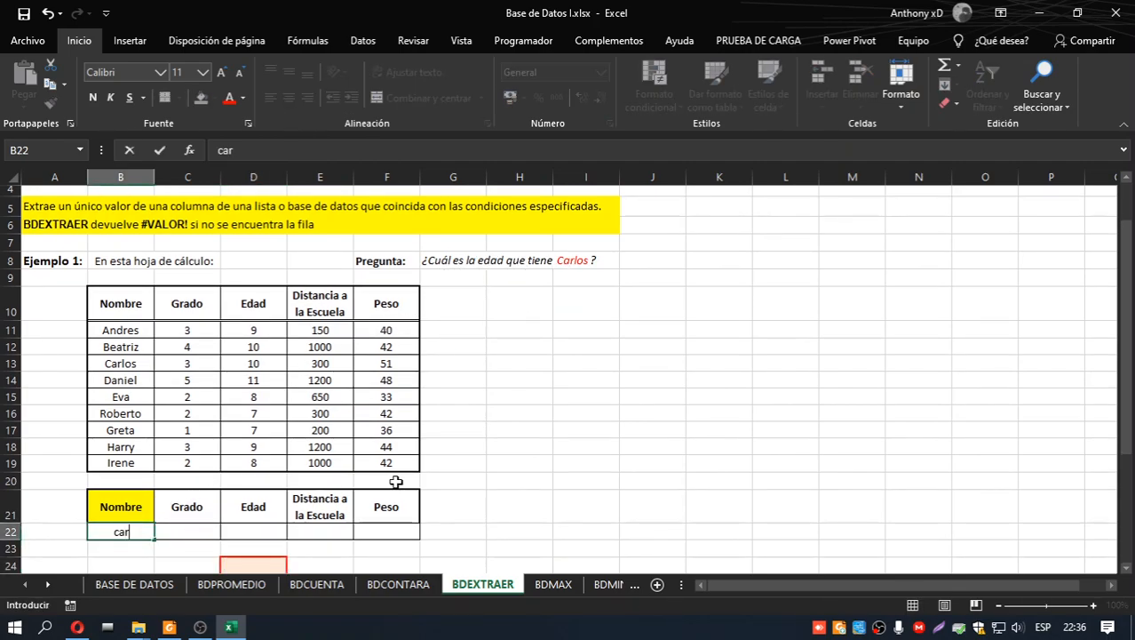
type("los")
key("Return")
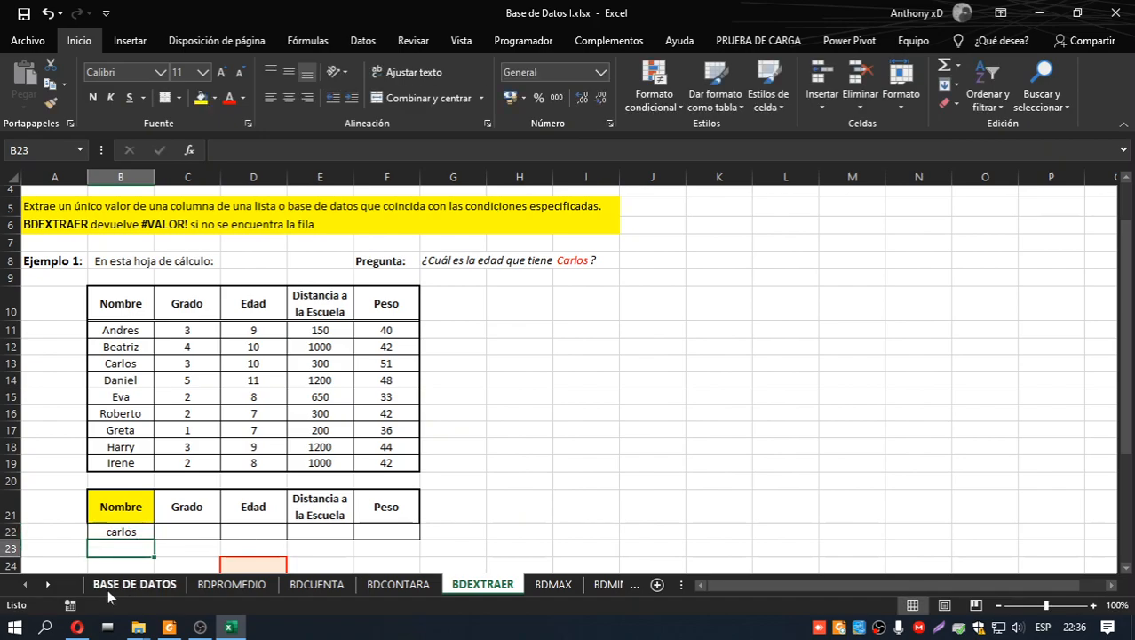
left_click(121, 531)
Step: Start a BDEXTRAER formula in D24 with B10:F19 as the database, and go on to the field argument
scroll(320, 511, "down", 1)
left_click(257, 514)
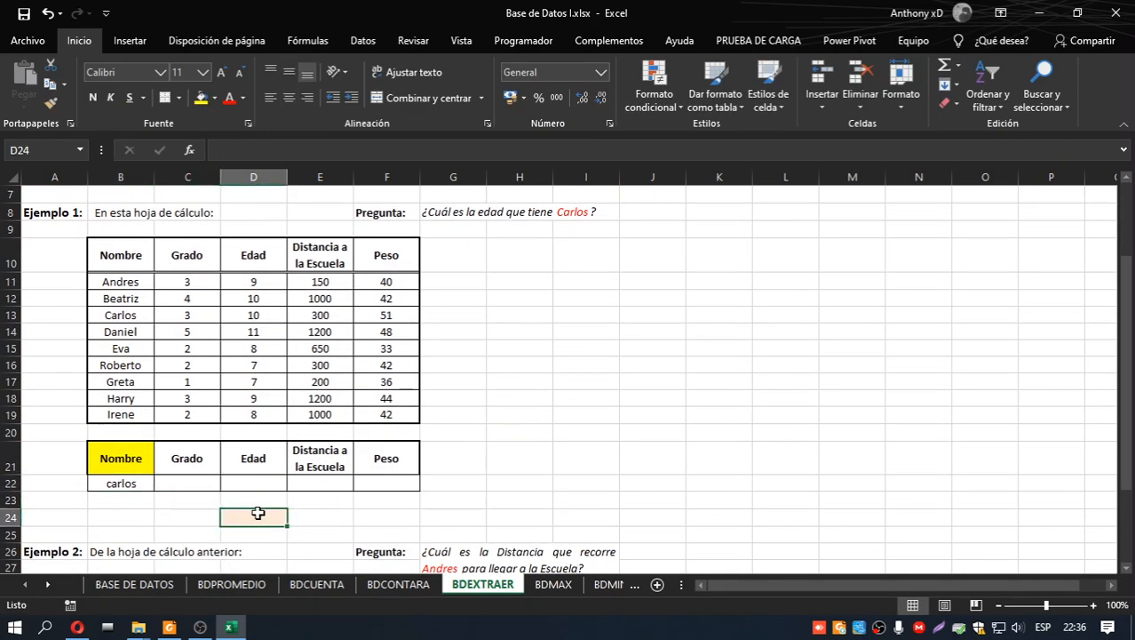
type("=")
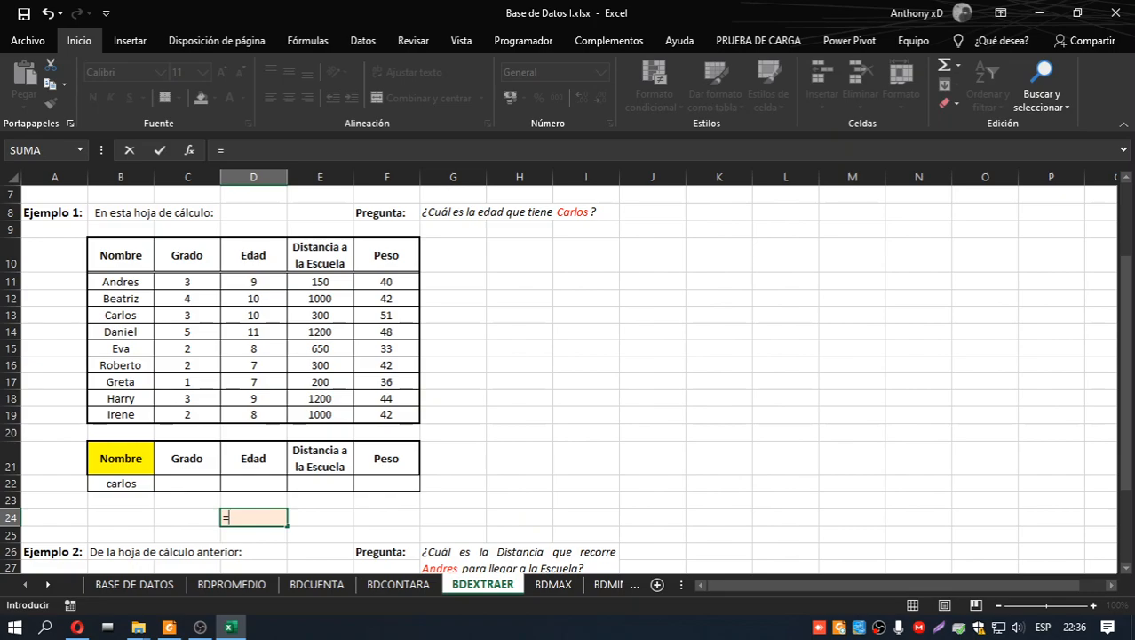
type("bde")
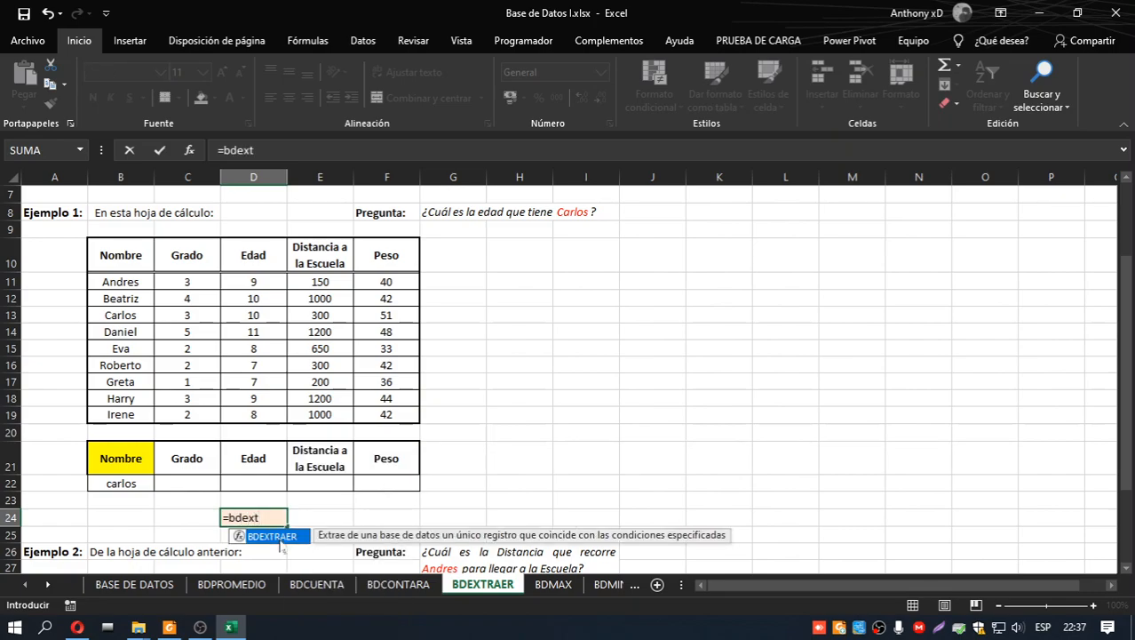
type("xt")
double_click(274, 537)
left_click(124, 256)
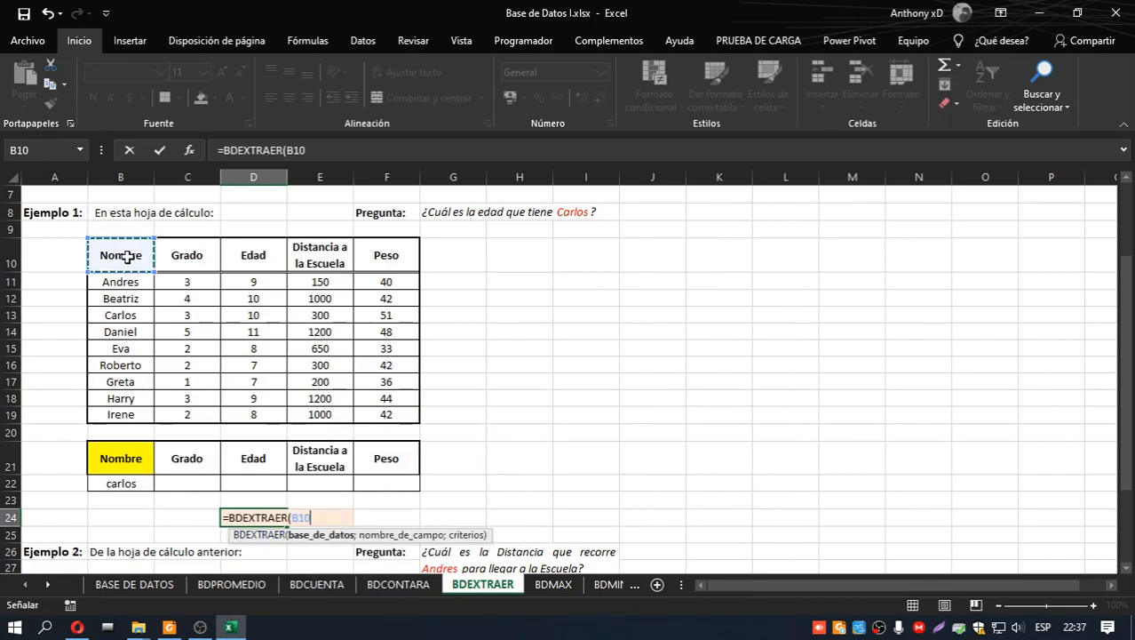
left_click_drag(127, 257, 382, 413)
type(";")
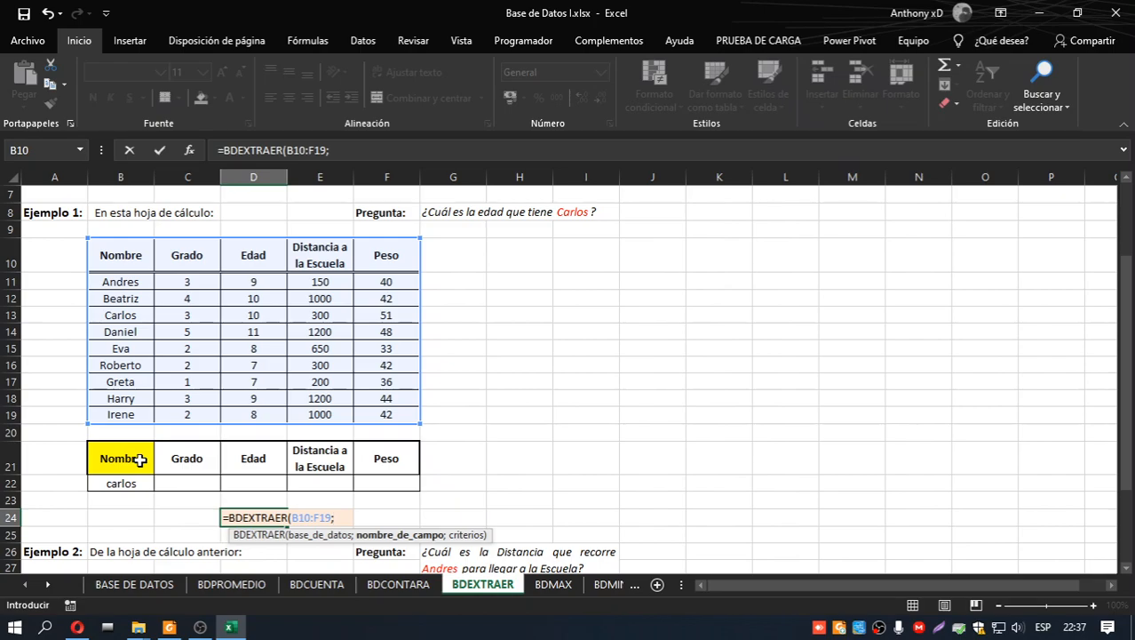
Step: Complete the D24 formula with column number 3 as the field and B21:F22 as the criteria, and select the cell to review it
type(";")
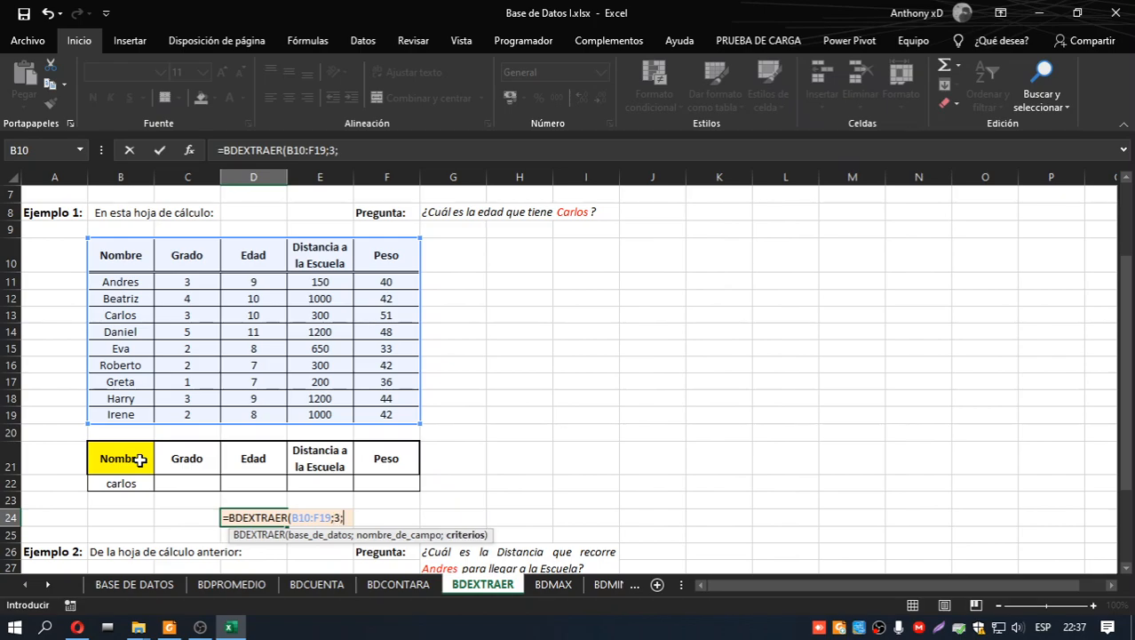
left_click_drag(140, 459, 363, 478)
key("Return")
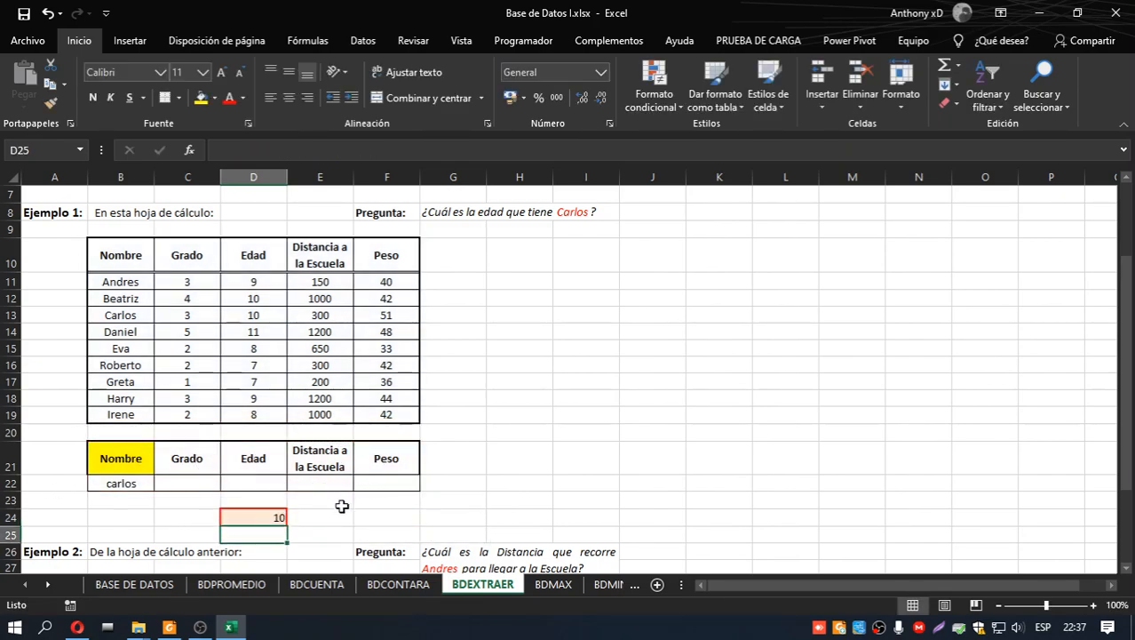
left_click(258, 517)
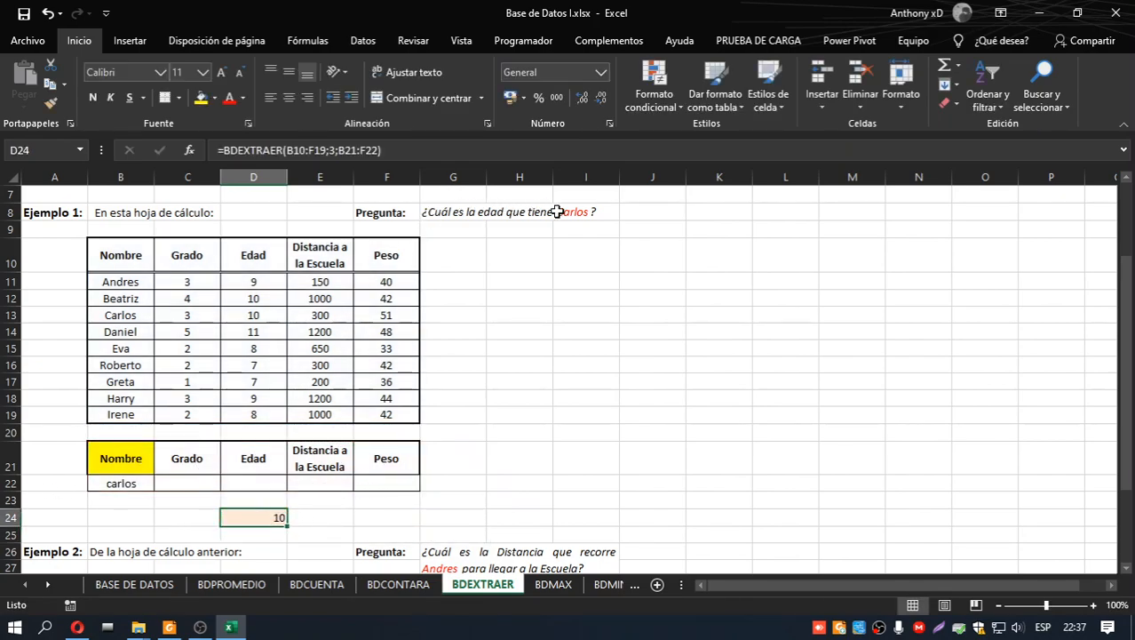
Step: Check the Ejemplo 1 student's Edad in row 13, and count the table's header columns up to Distancia a la Escuela for Ejemplo 2
left_click(124, 315)
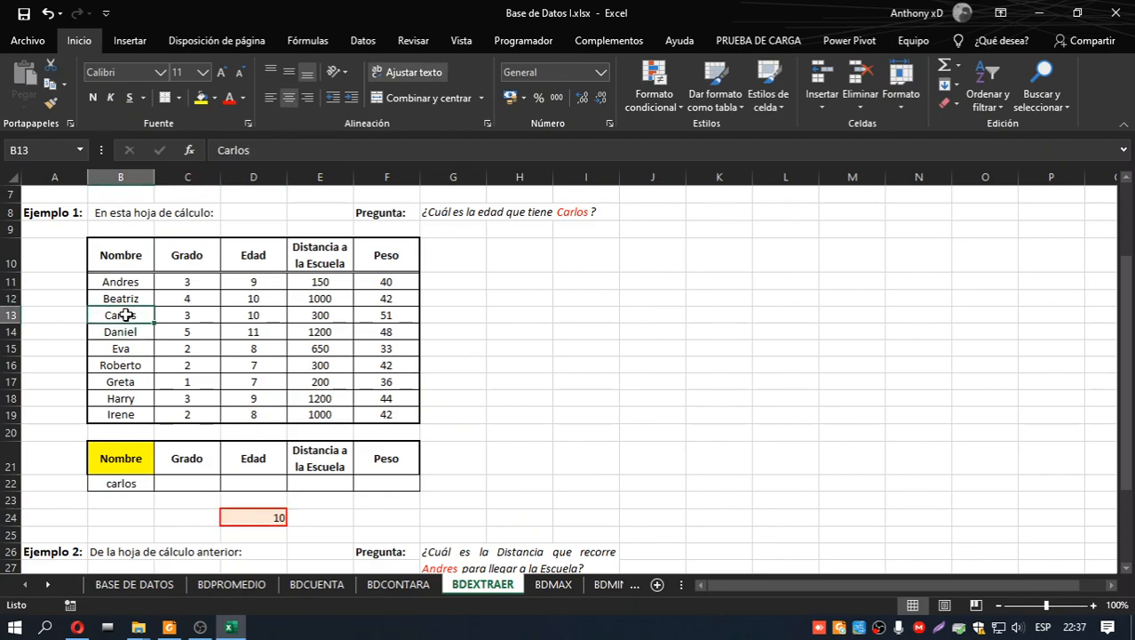
left_click(266, 314)
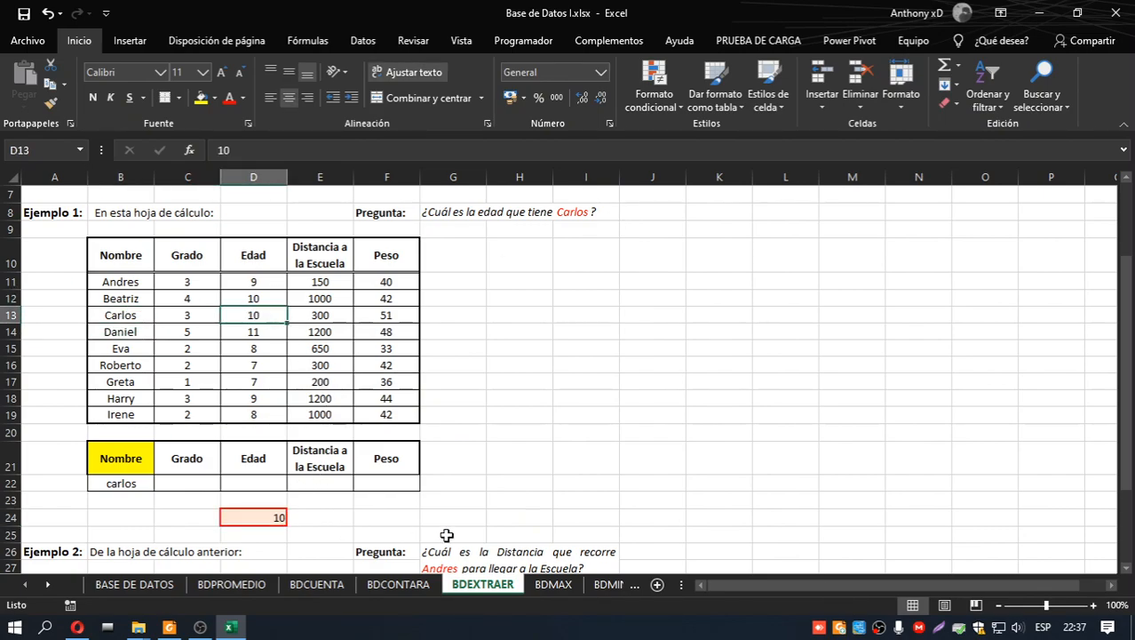
scroll(447, 535, "down", 4)
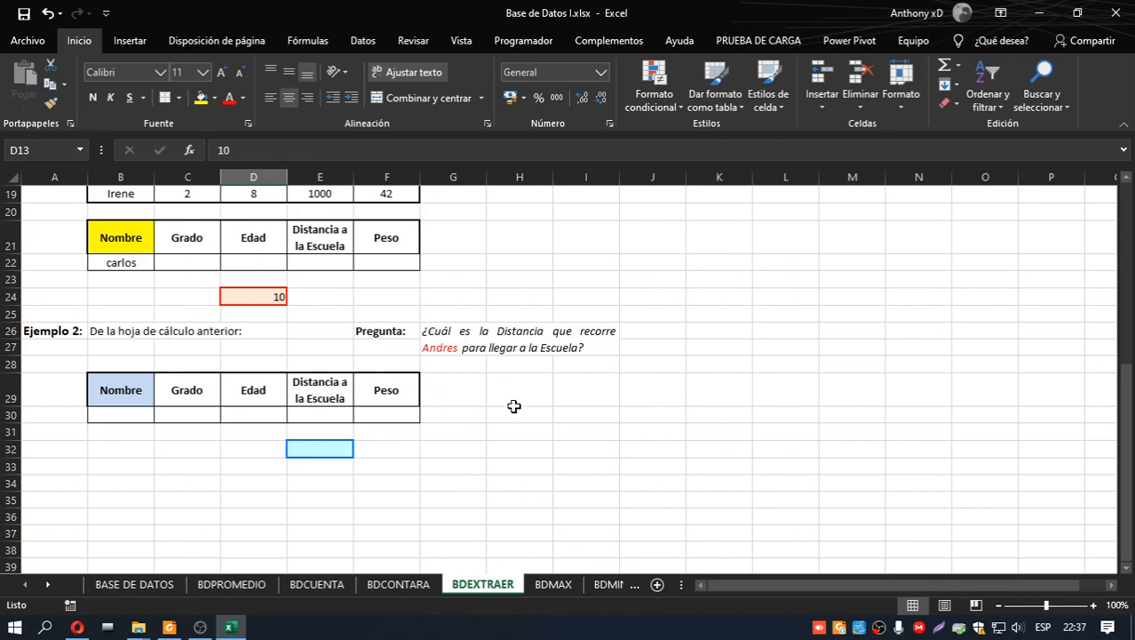
scroll(426, 405, "up", 5)
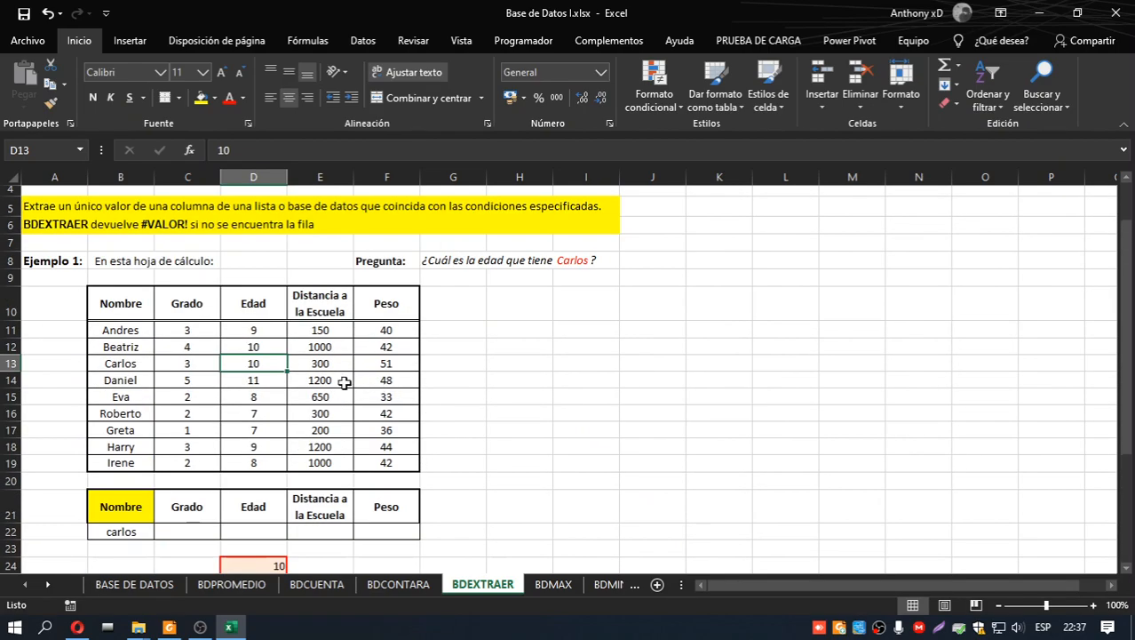
left_click(129, 305)
left_click(195, 304)
left_click(249, 303)
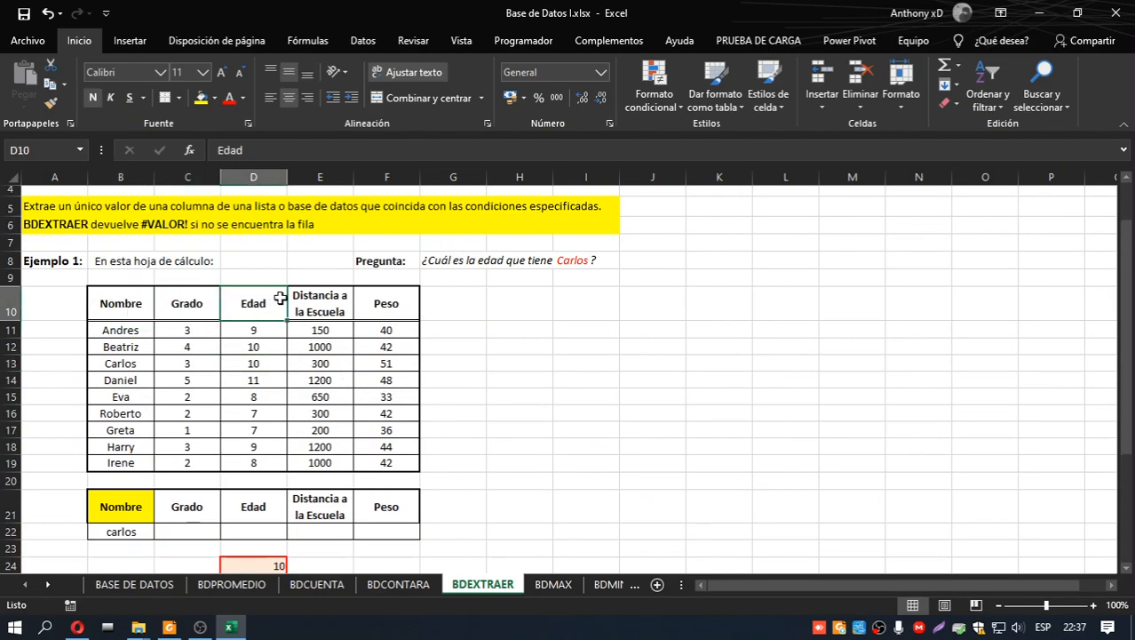
left_click(309, 303)
Step: Enter the first name of the student asked about in Ejemplo 2 as the Nombre criterion in B30
scroll(316, 309, "down", 4)
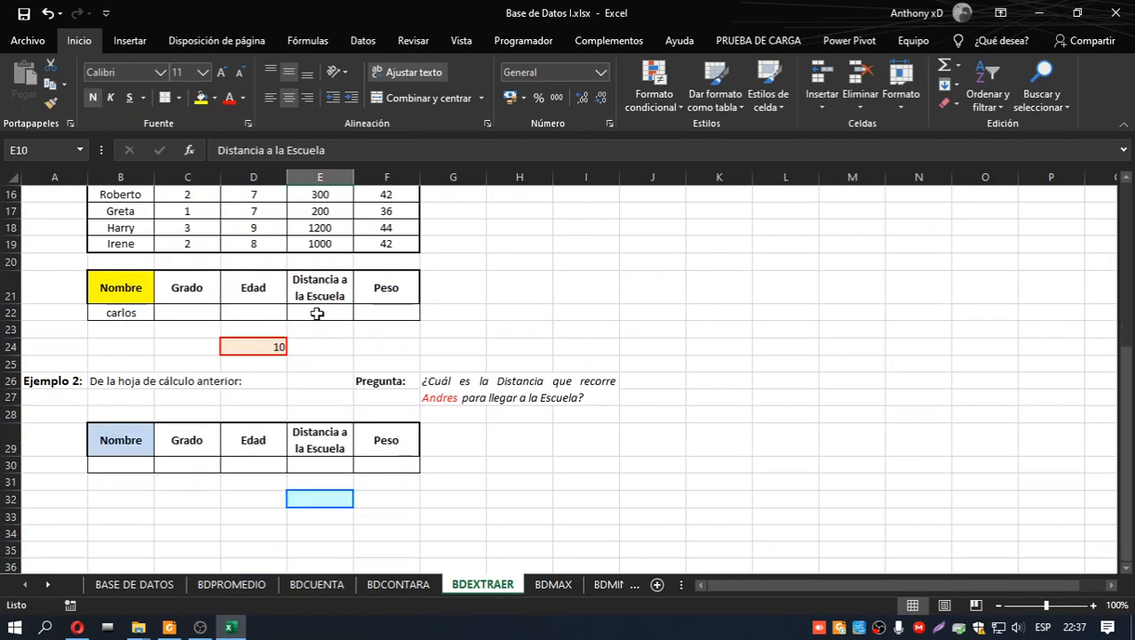
left_click(105, 467)
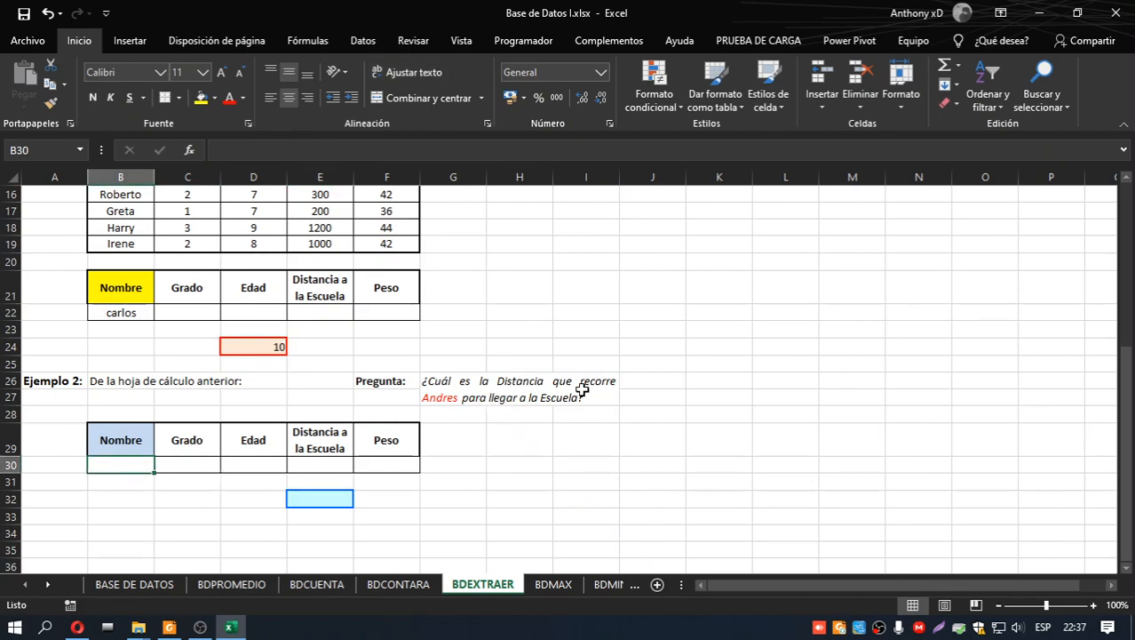
type("and")
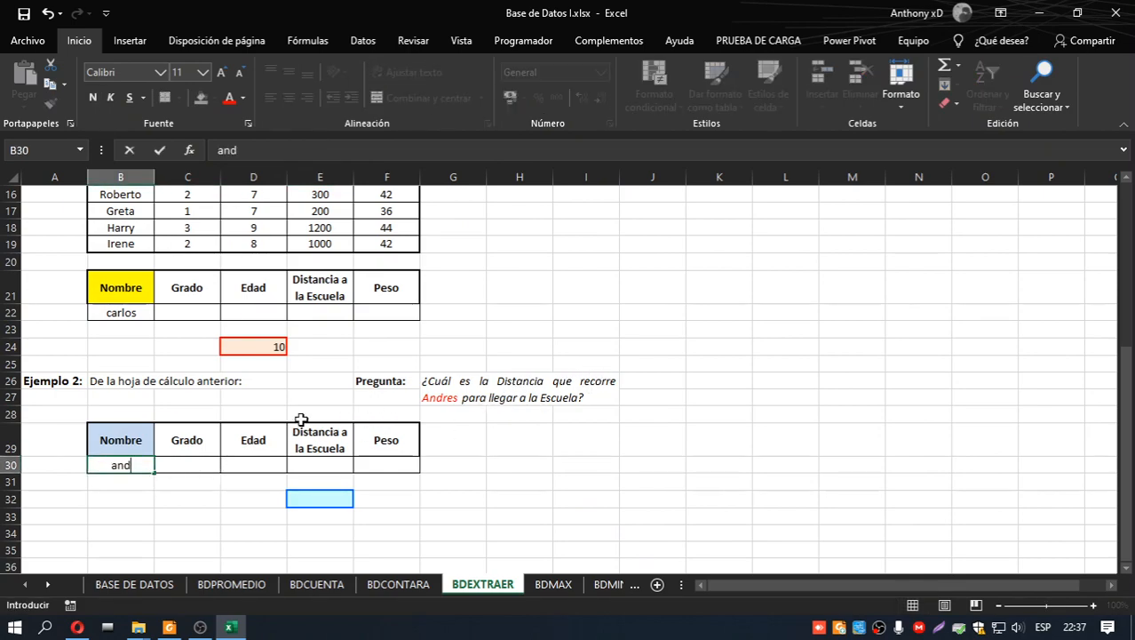
type("res")
key("Return")
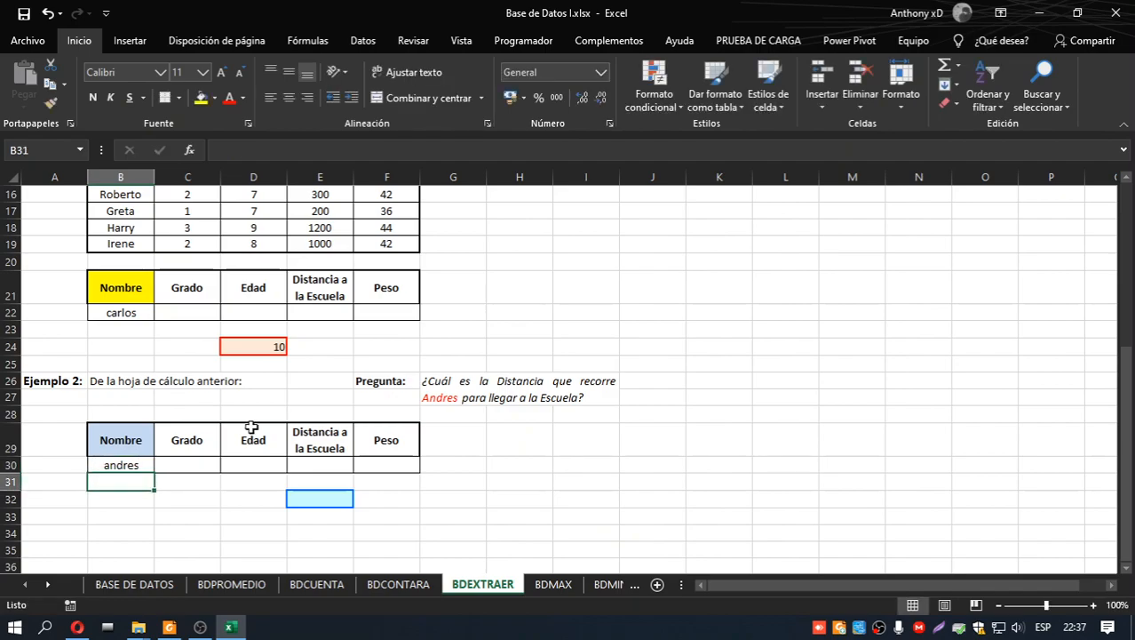
Step: Compare the text of the Ejemplo 2 criterion in B30 with the matching student's name entry in B11
left_click(141, 465)
scroll(138, 458, "up", 2)
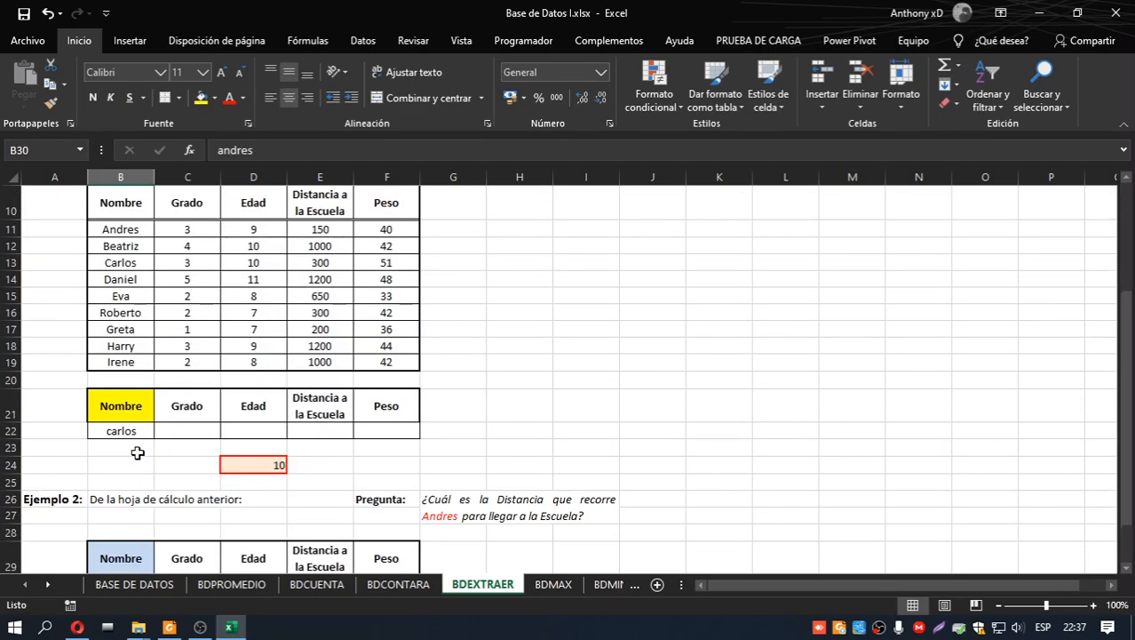
double_click(143, 227)
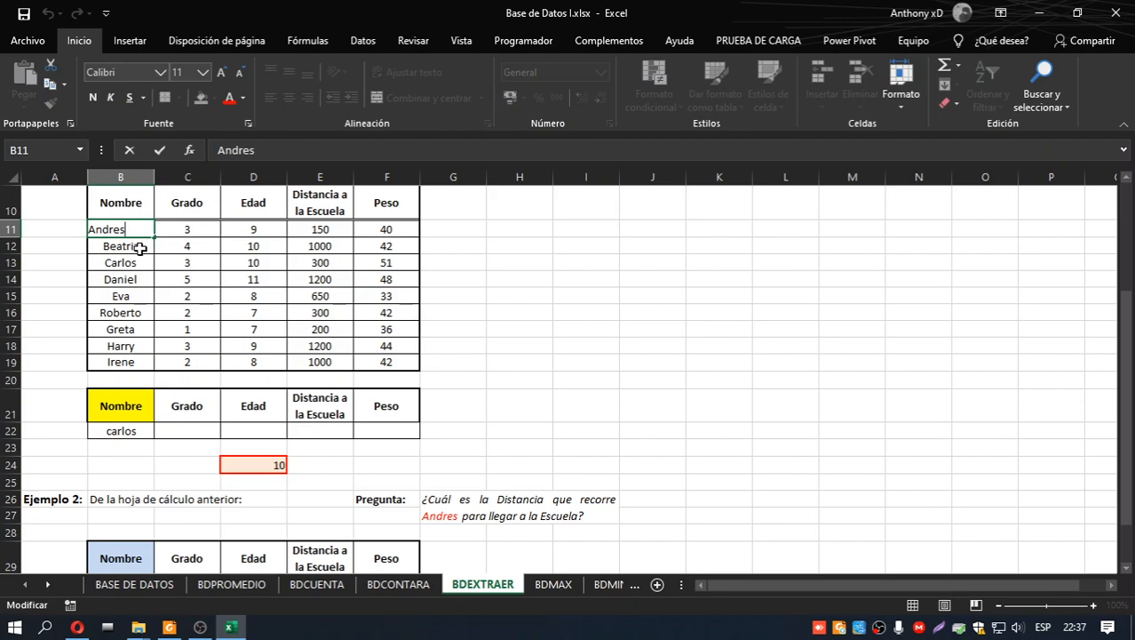
left_click(141, 249)
scroll(135, 315, "down", 3)
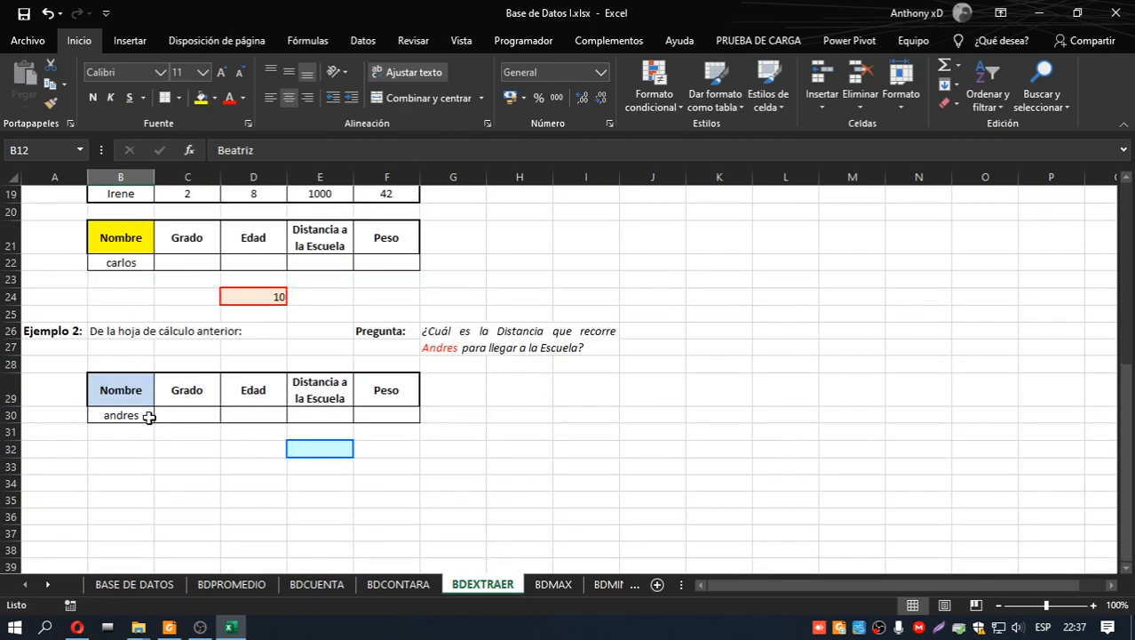
scroll(148, 419, "up", 3)
scroll(148, 420, "down", 3)
double_click(142, 415)
key("Return")
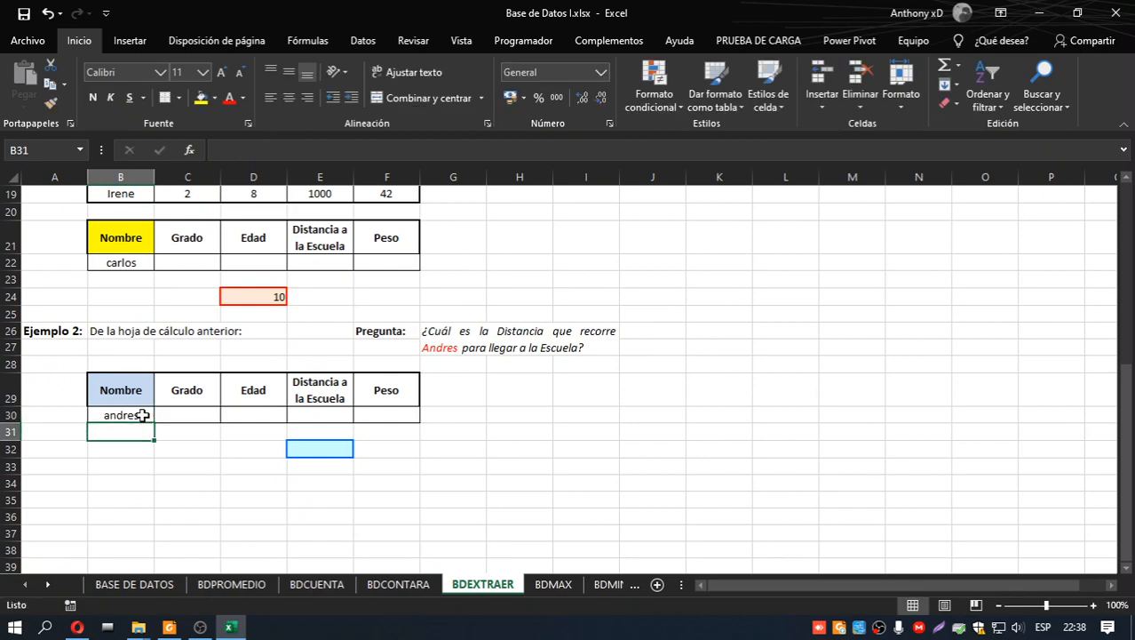
Step: Recheck the spelling of the Ejemplo 2 student's name in the table's first data row, B11
left_click(299, 449)
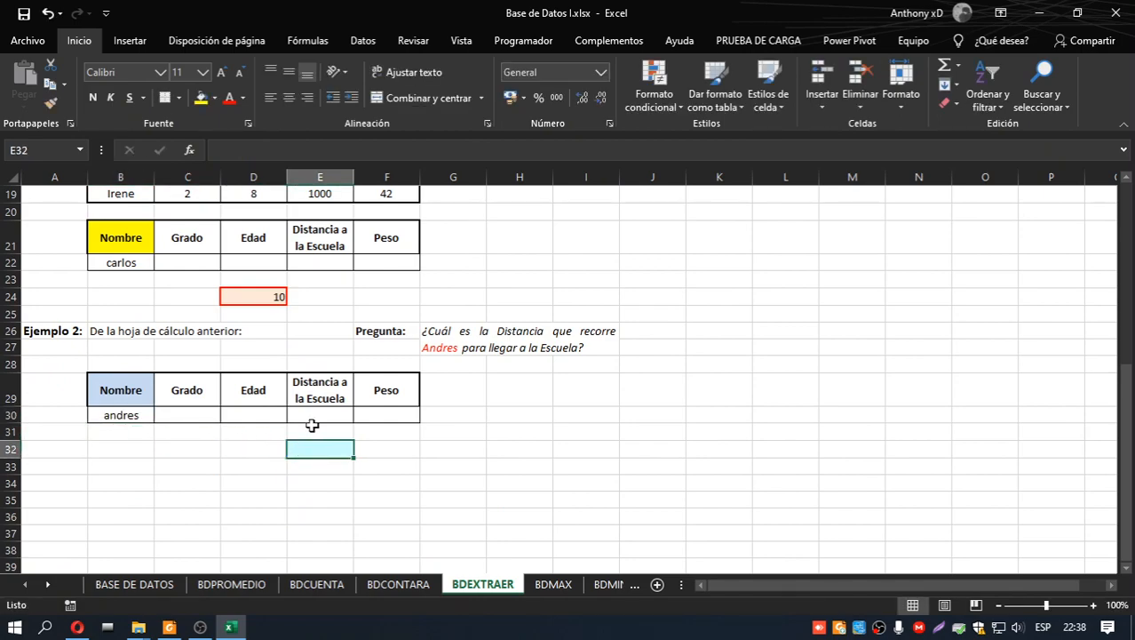
scroll(313, 424, "up", 3)
scroll(293, 419, "down", 2)
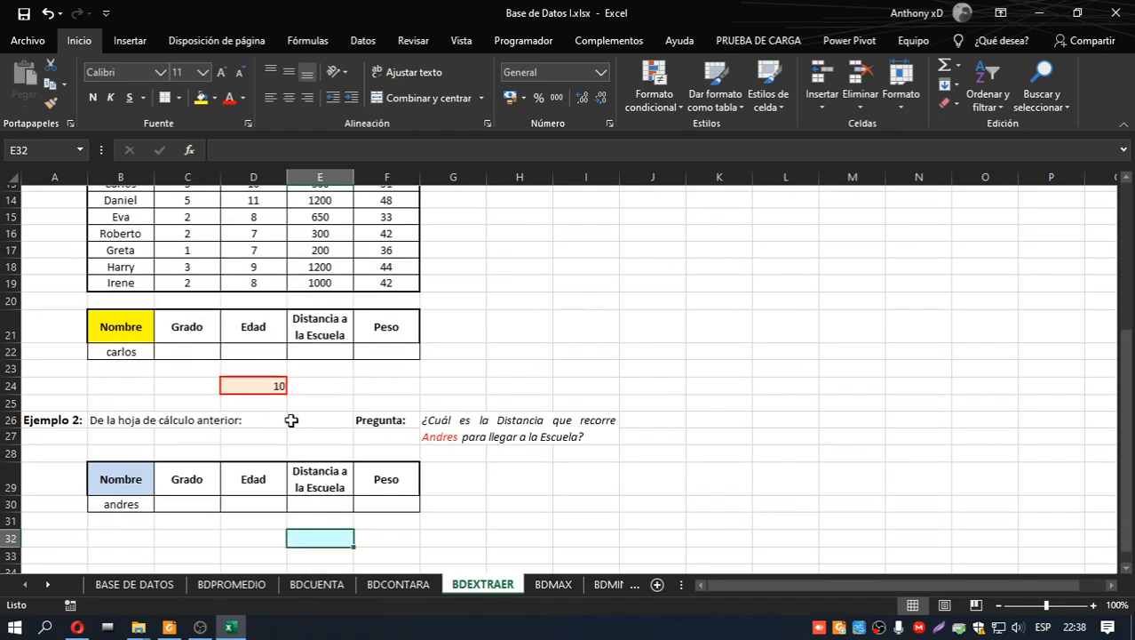
scroll(291, 419, "up", 3)
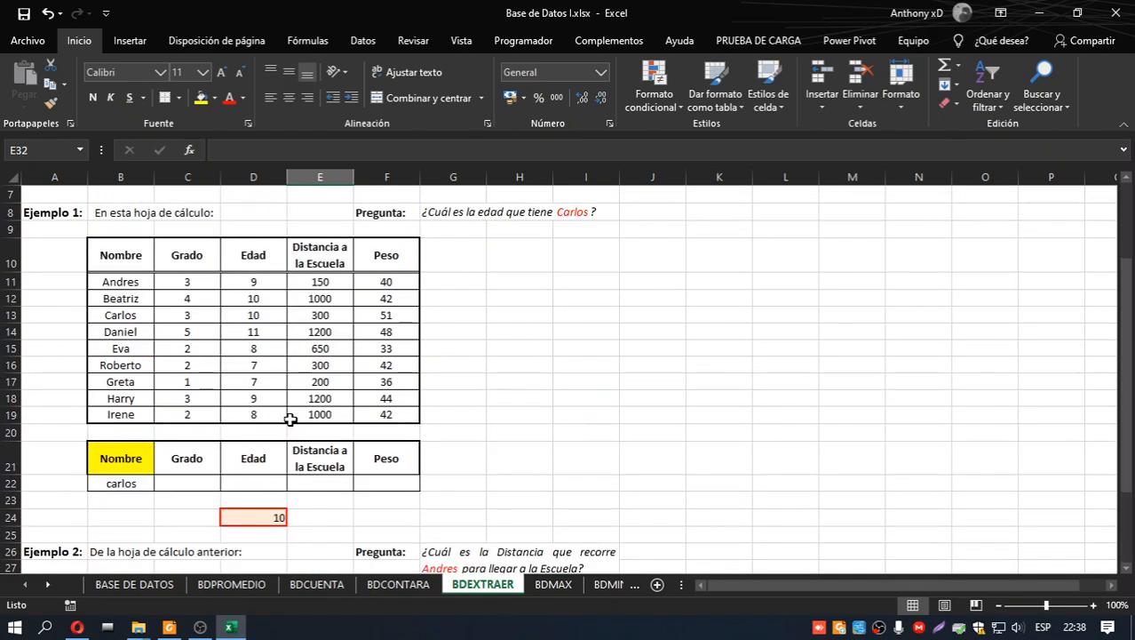
double_click(145, 280)
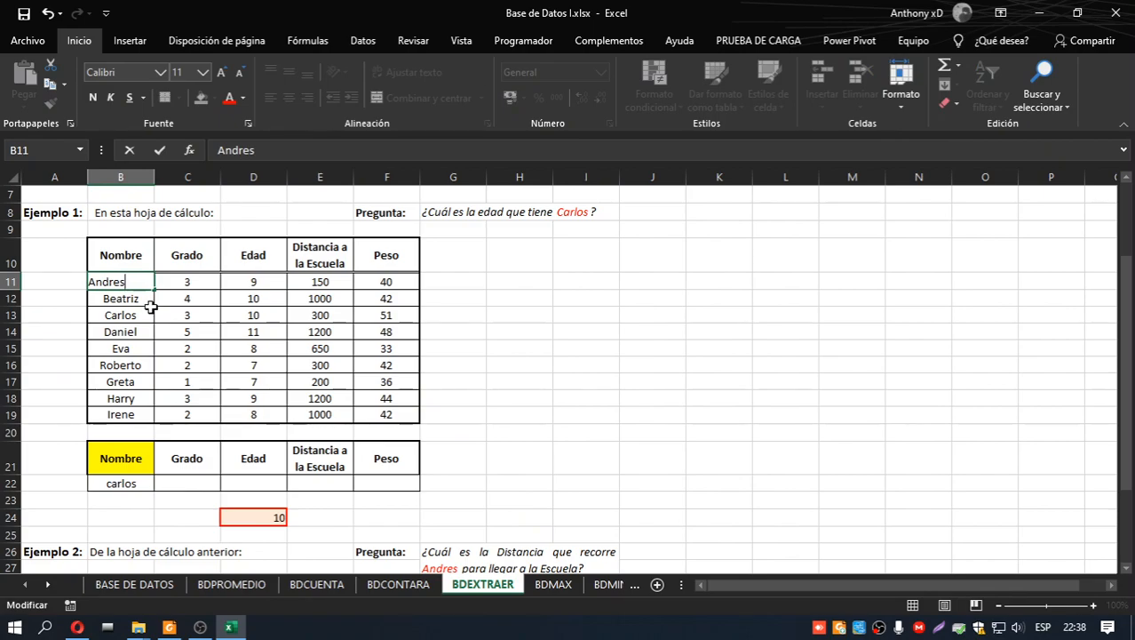
key("Return")
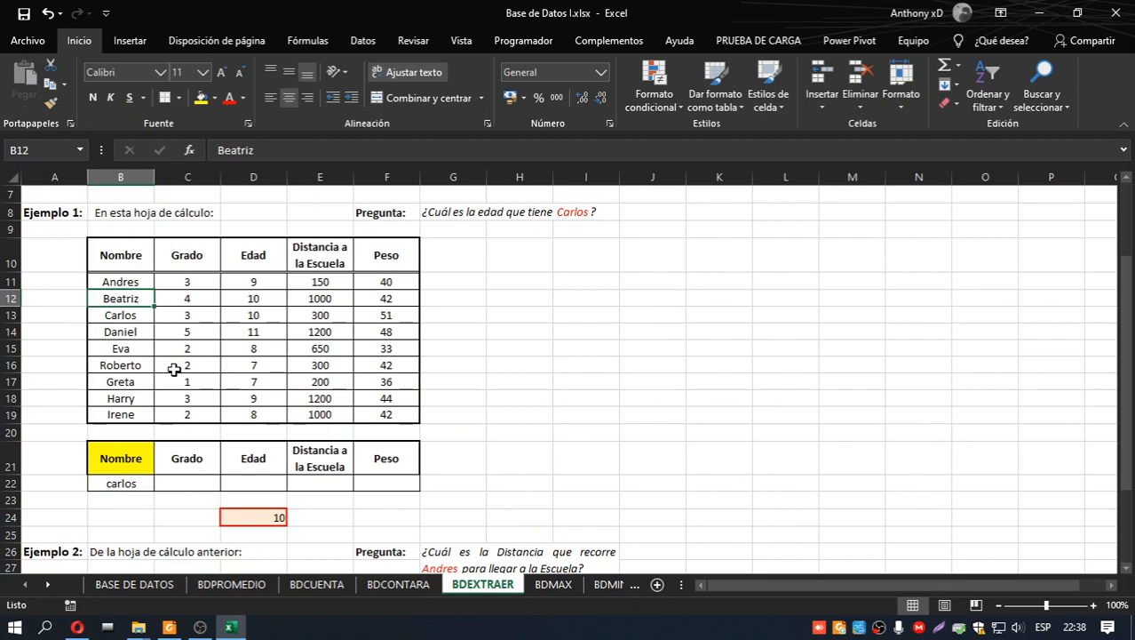
Step: Start a BDEXTRAER formula in E32 with the student table B10:F19 as the database
scroll(174, 370, "down", 4)
double_click(303, 447)
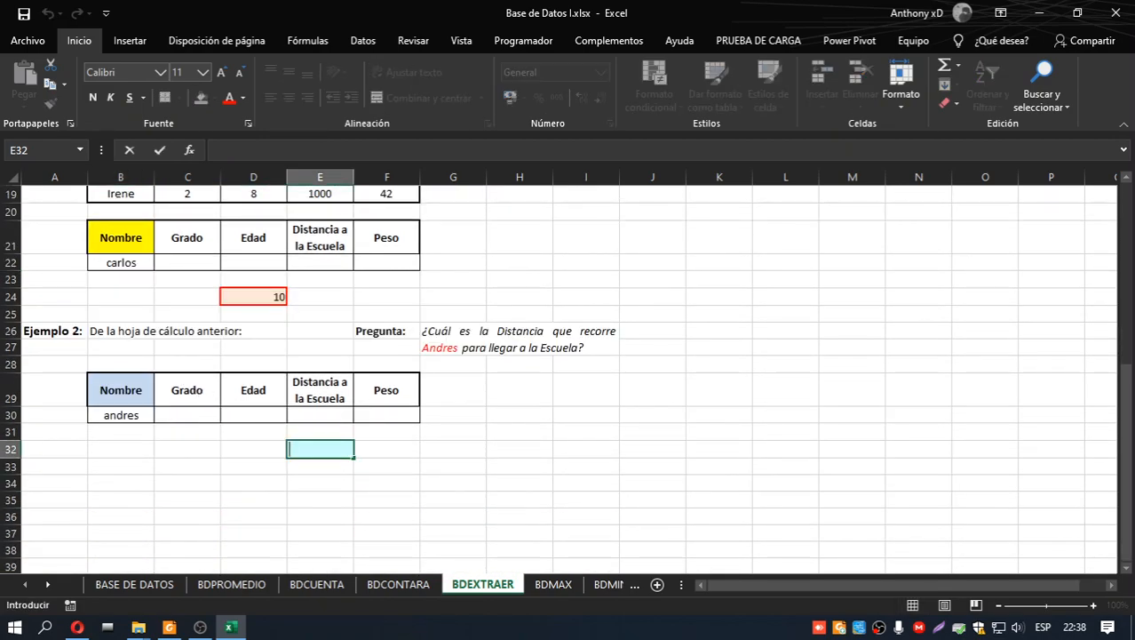
type("=")
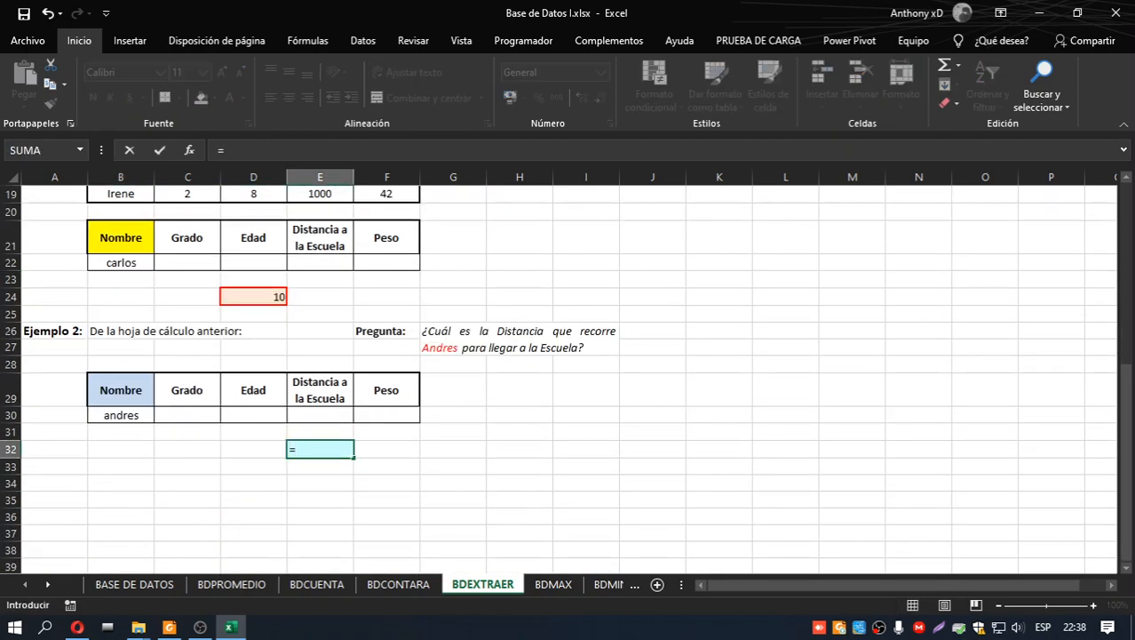
type("bdext")
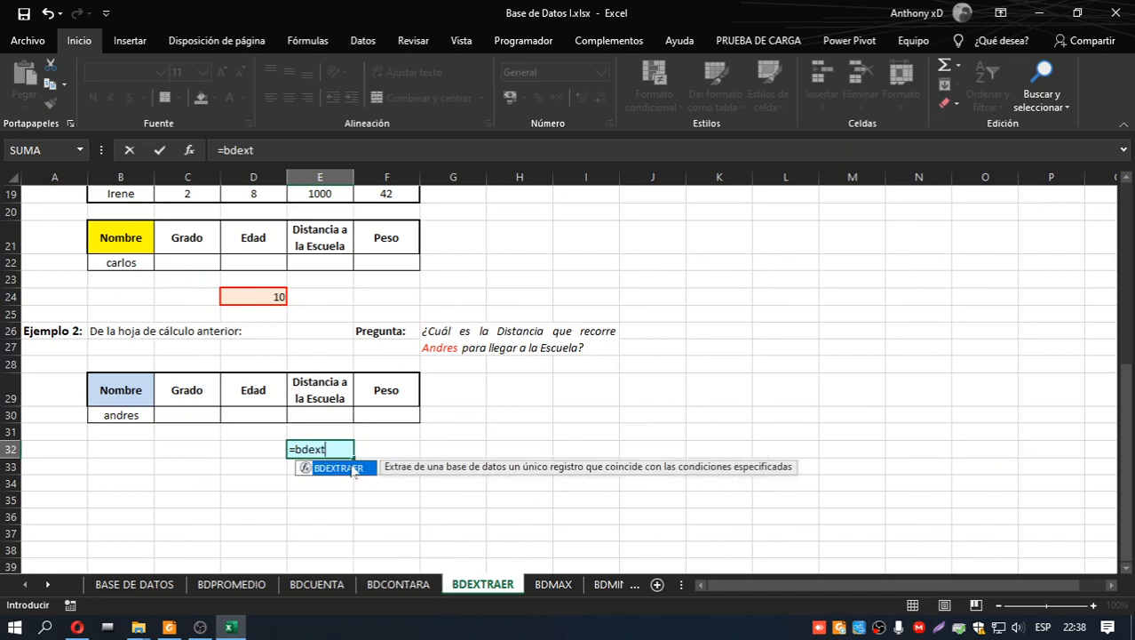
double_click(338, 468)
scroll(158, 261, "up", 3)
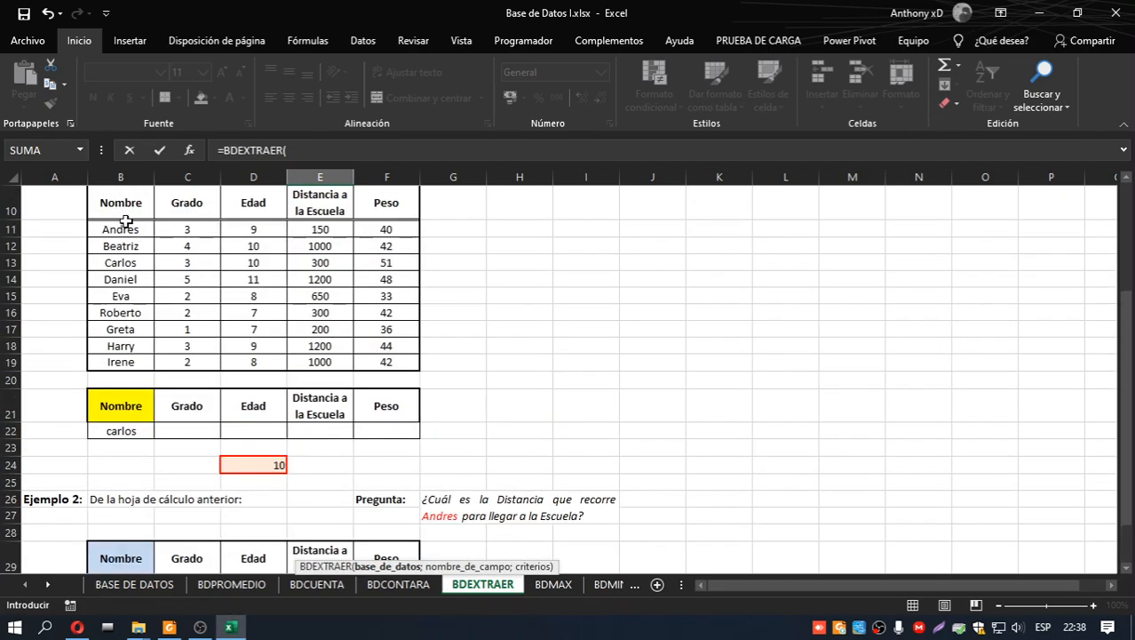
left_click_drag(126, 217, 400, 351)
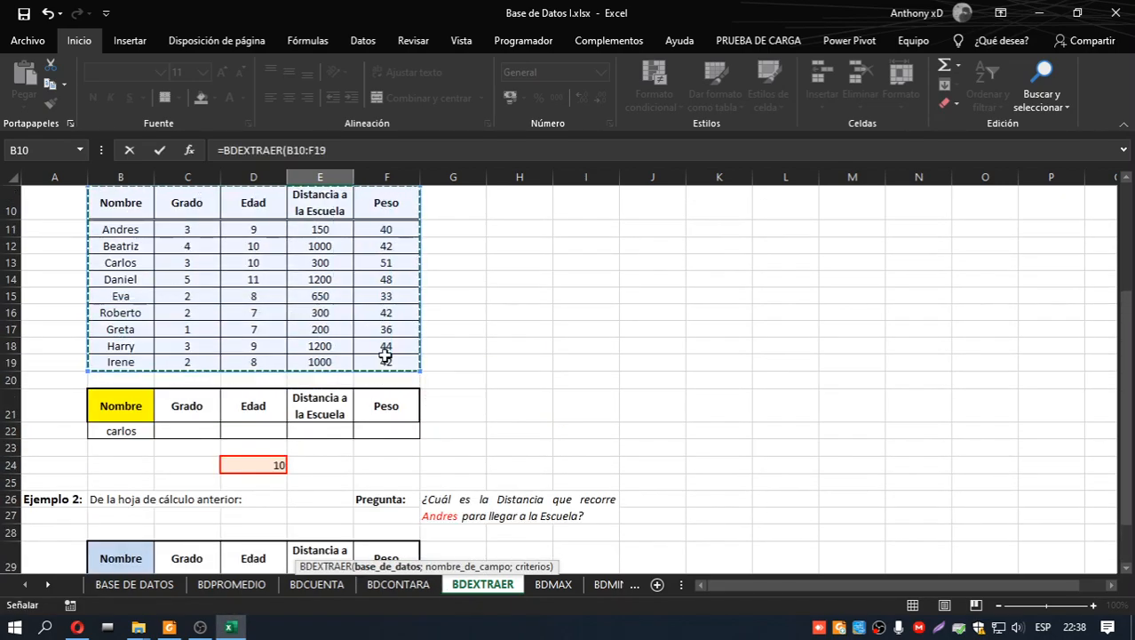
scroll(385, 356, "down", 2)
type(";")
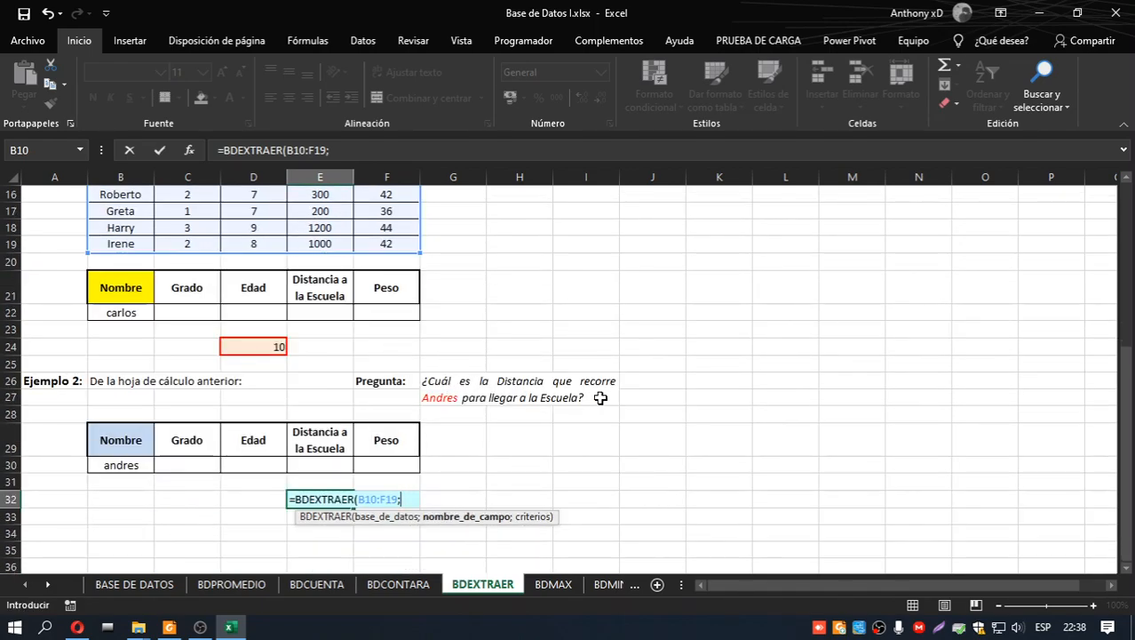
Step: Complete the E32 formula with column number 4 as the field and B29:F30 as the criteria
scroll(604, 397, "up", 4)
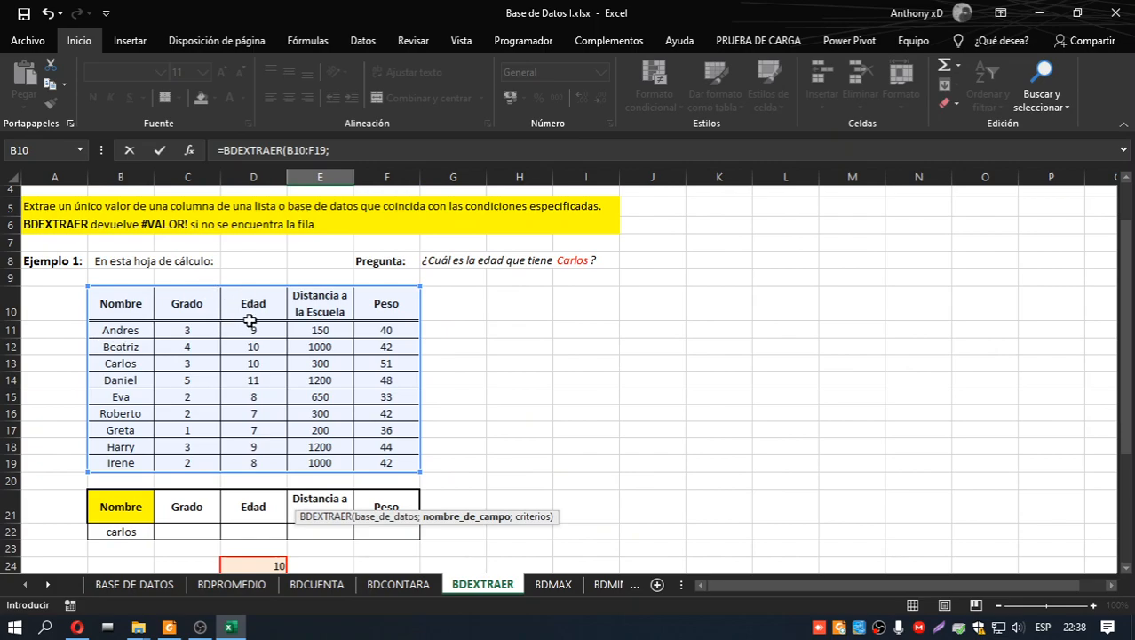
scroll(408, 414, "down", 5)
type("4")
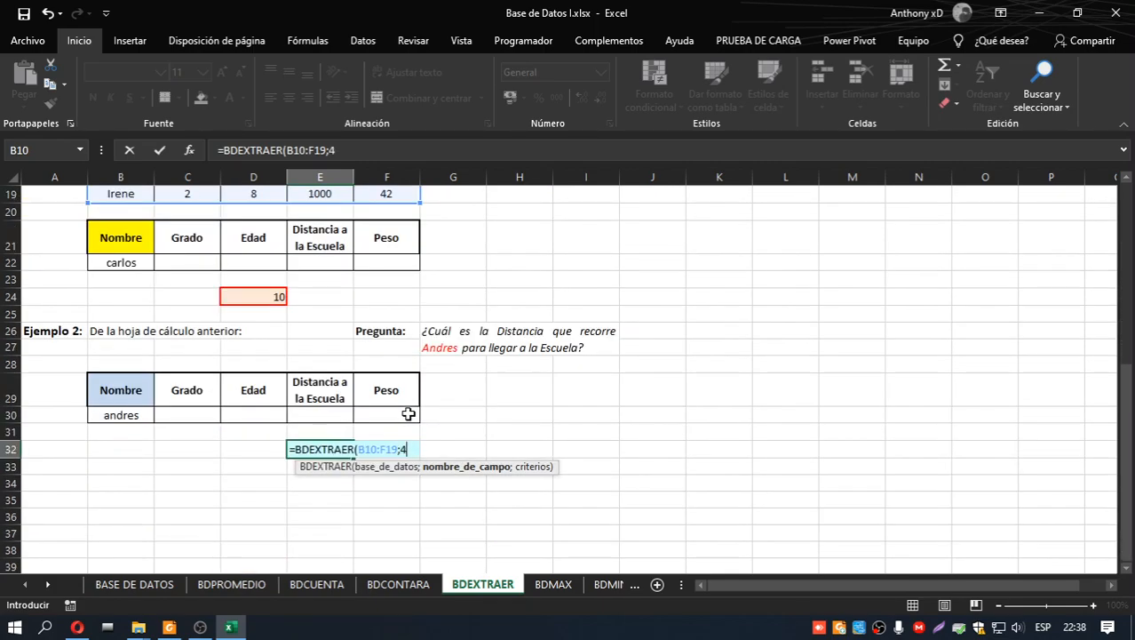
type(";")
left_click_drag(89, 389, 446, 424)
key("Return")
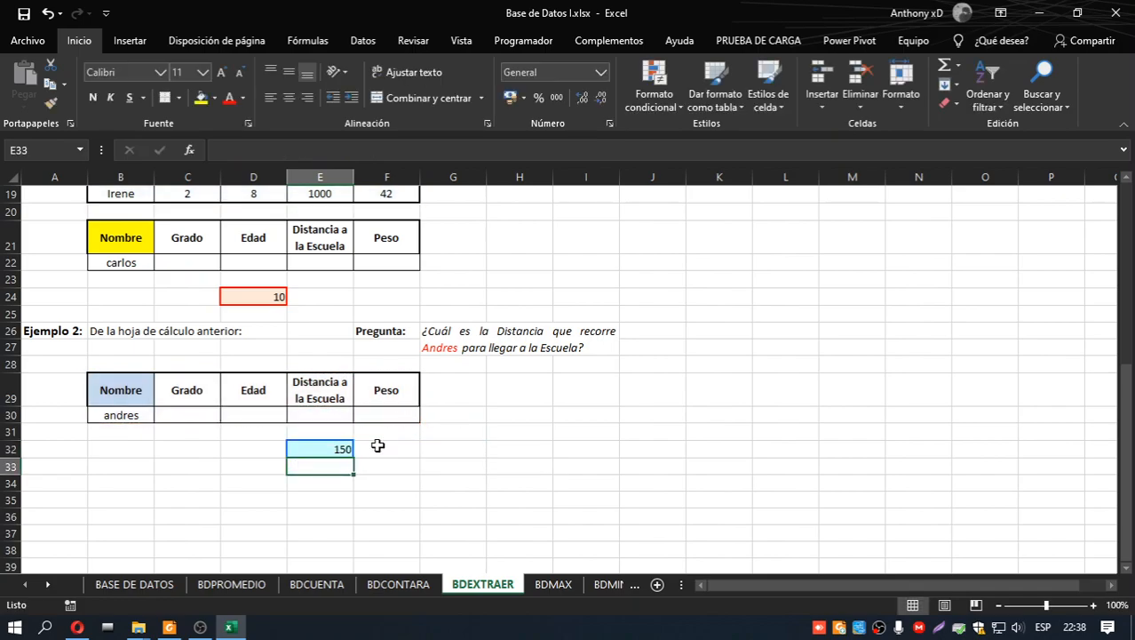
Step: Review the E32 formula and check its result against the student's Distancia a la Escuela in row 11
left_click(313, 450)
scroll(314, 451, "up", 4)
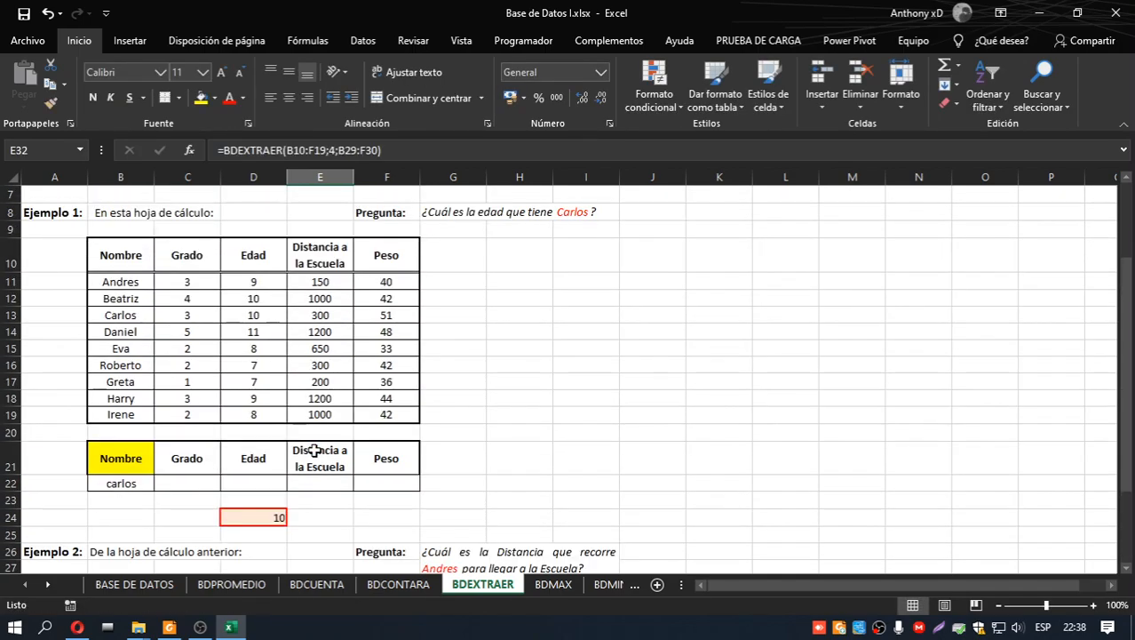
left_click(102, 282)
left_click(320, 282)
scroll(364, 436, "down", 4)
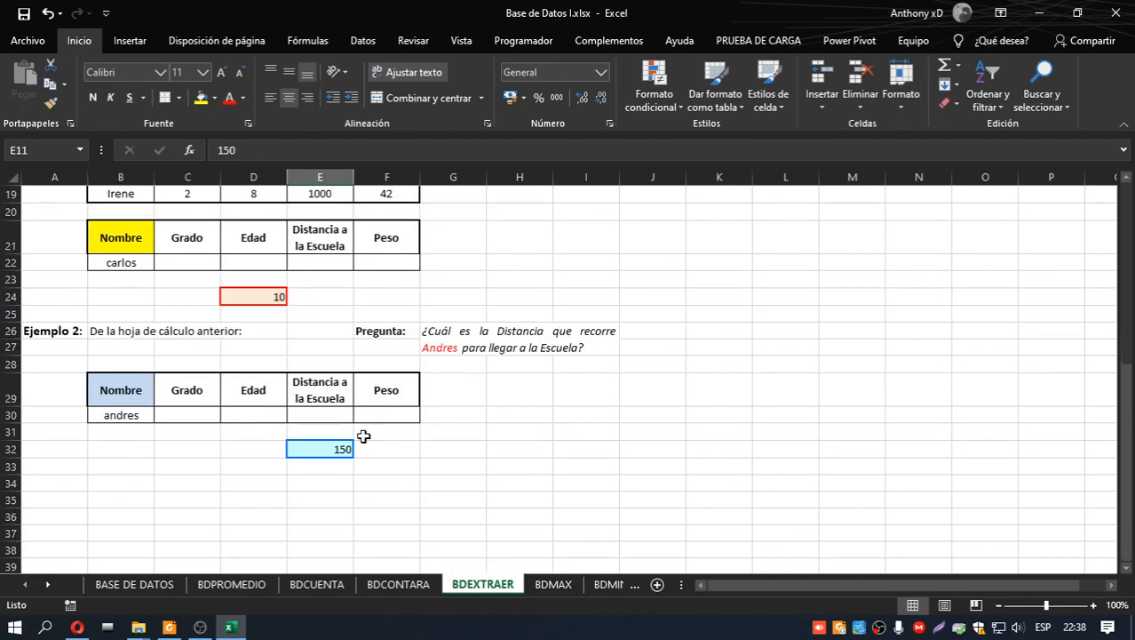
key("alt+space")
key("Escape")
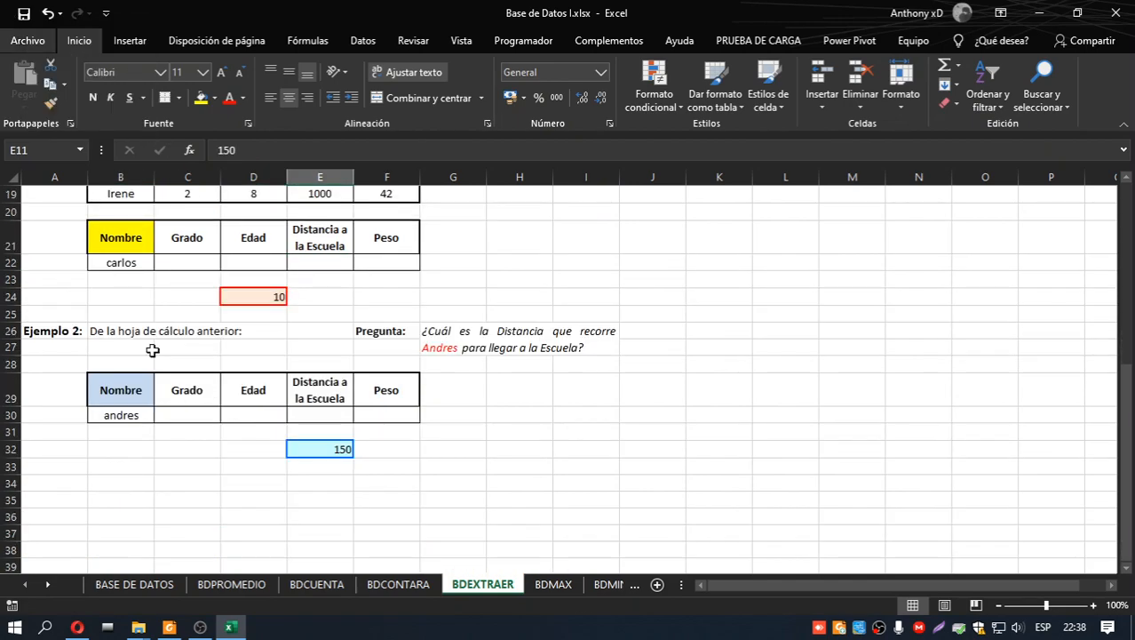
Step: Switch to the PDF guide in Foxit Reader and read the remaining BDEXTRAER questions and Ejercicio 8 on BDMAX
left_click(169, 627)
scroll(328, 479, "down", 3)
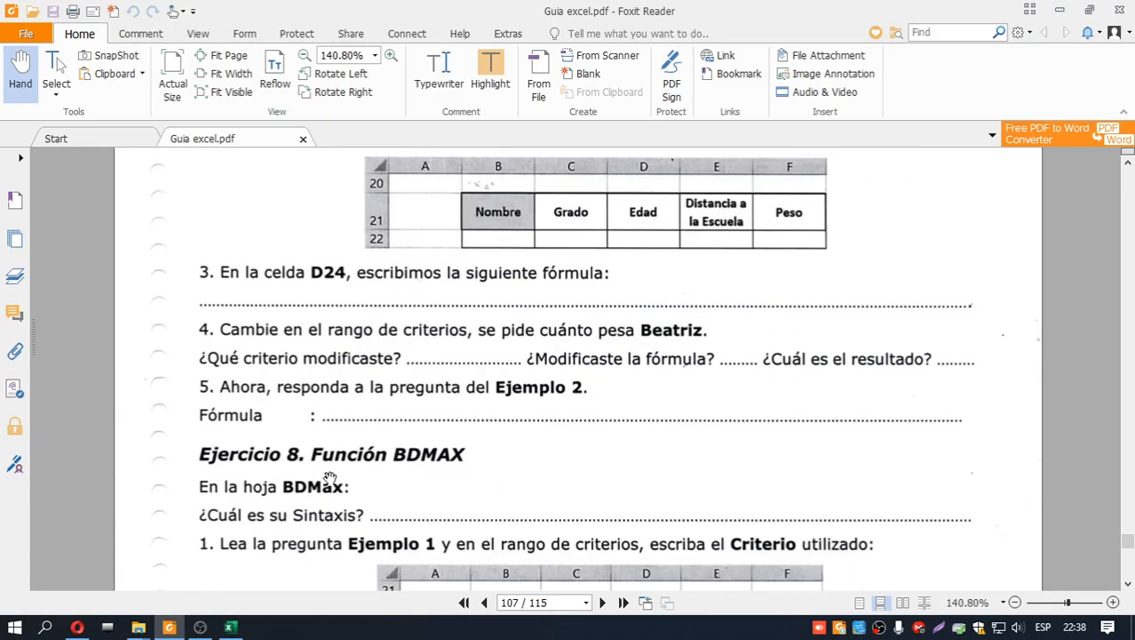
scroll(328, 480, "down", 1)
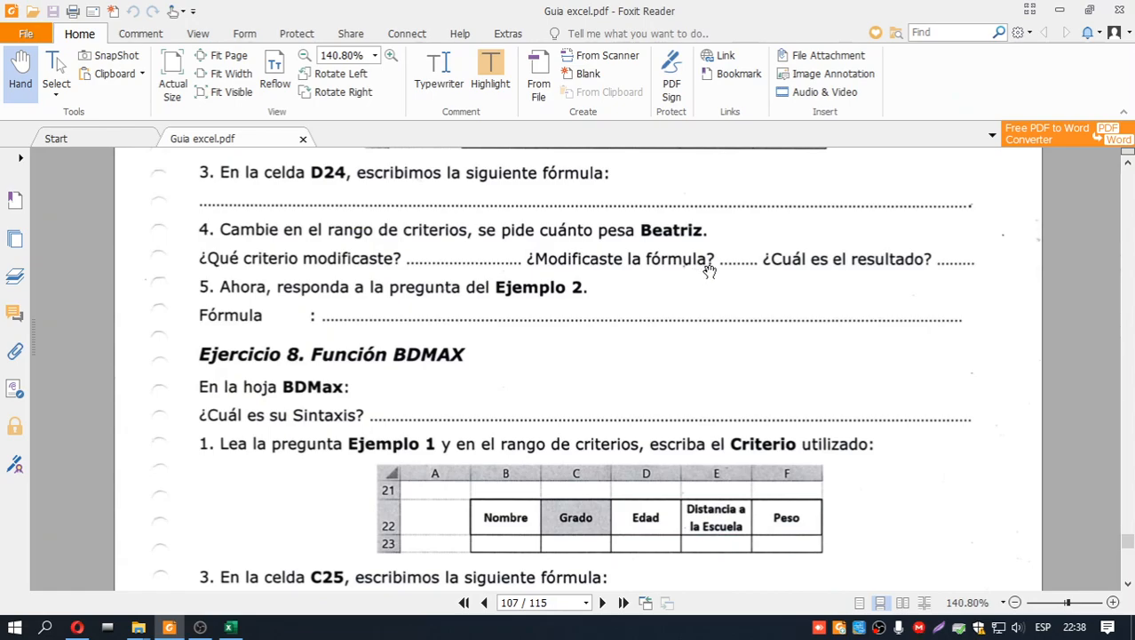
scroll(710, 271, "down", 3)
scroll(710, 271, "down", 1)
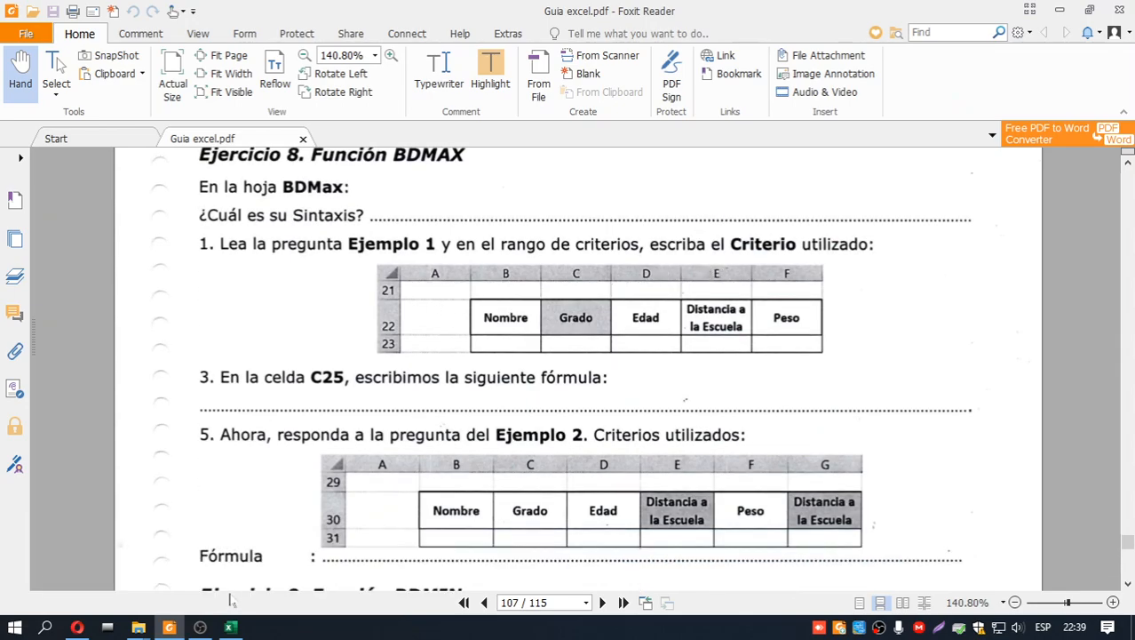
Step: Return to the Excel workbook and open the BDMAX sheet at the Ejemplo 1 criteria table
left_click(230, 627)
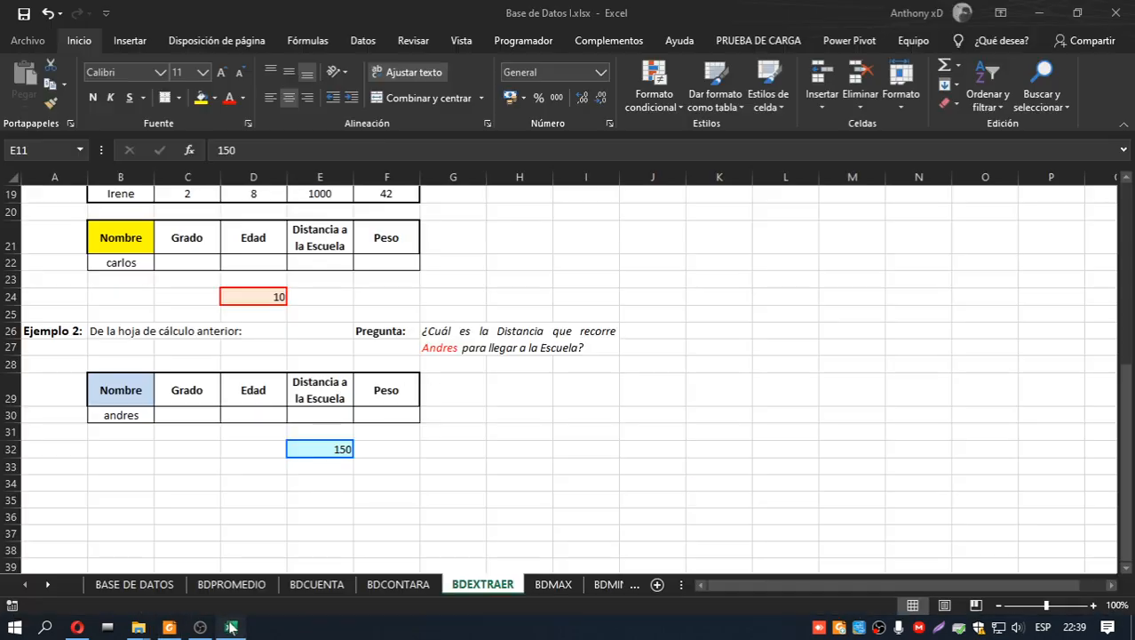
left_click(552, 585)
scroll(491, 456, "down", 3)
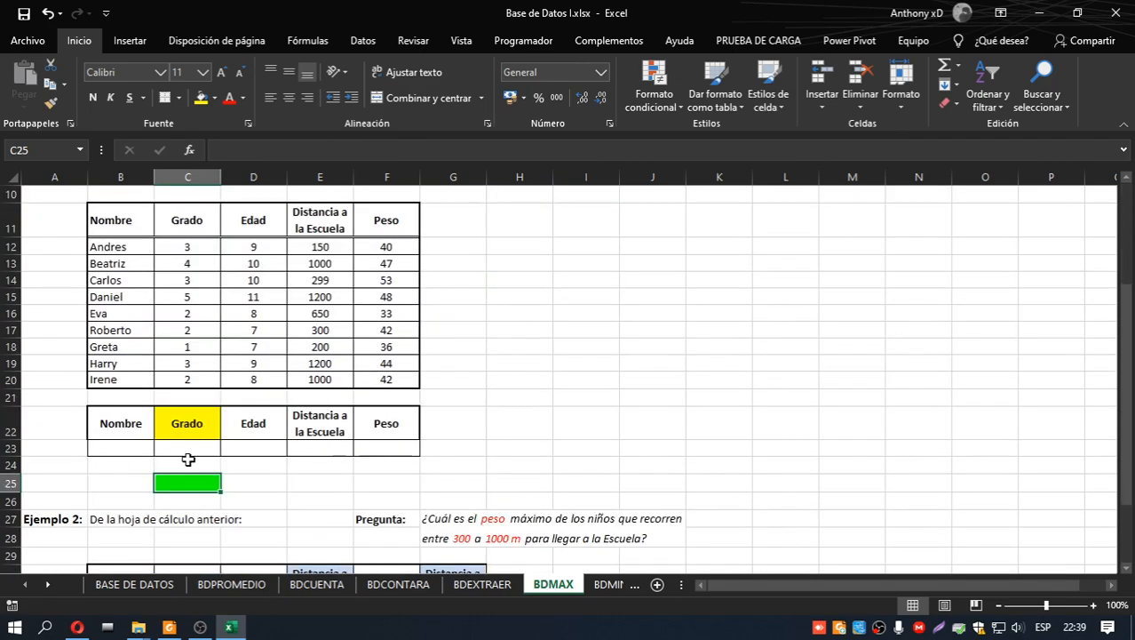
type("=")
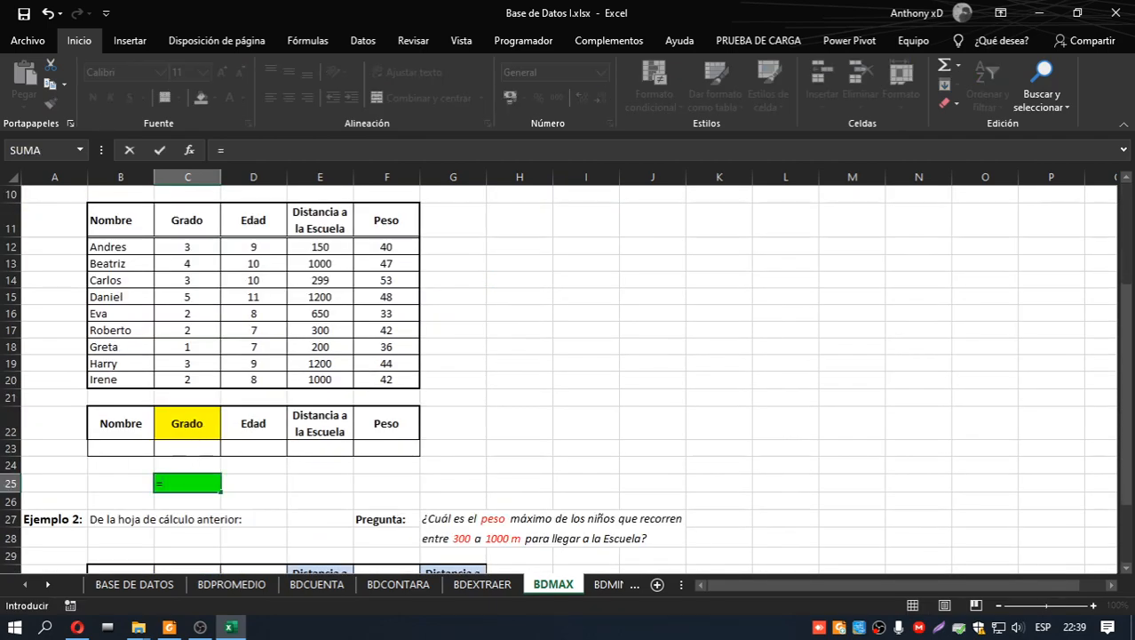
type("bdma")
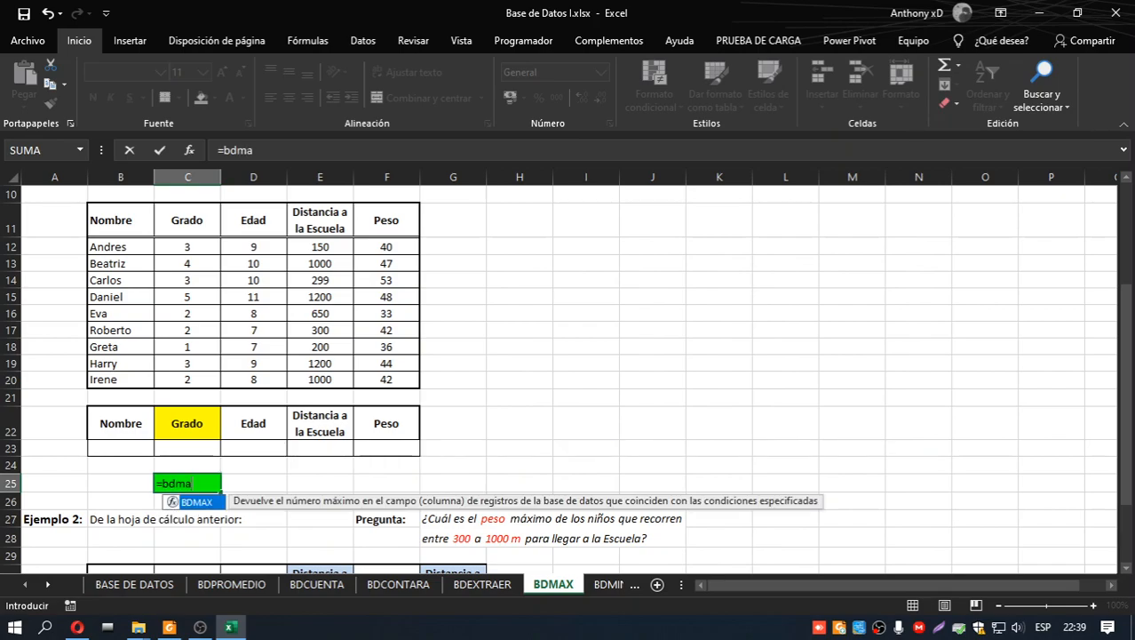
type("x")
key("Tab")
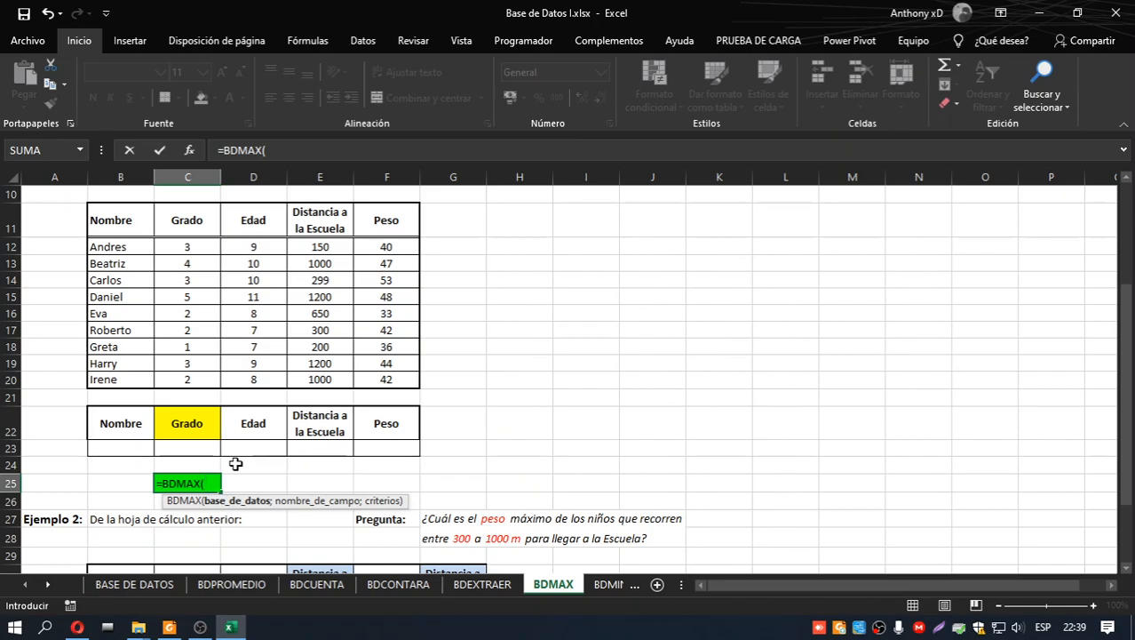
key("BackSpace")
key("BackSpace")
key("BackSpace")
key("Escape")
Step: Enter 2 as the Grado criterion in C23 for the Ejemplo 1 question
scroll(229, 465, "up", 1)
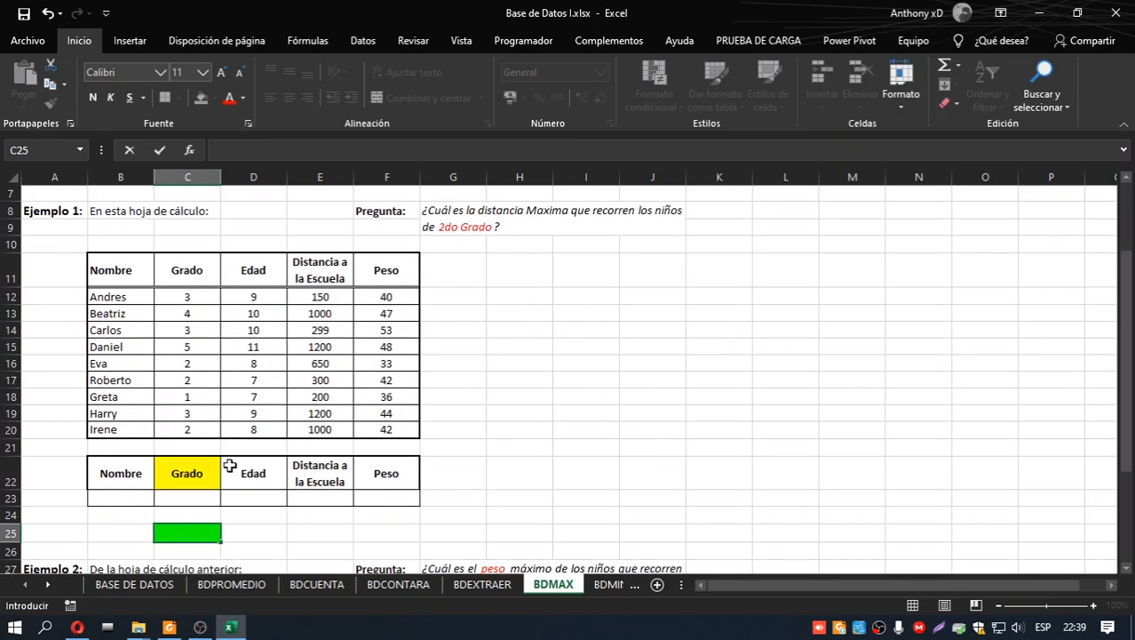
left_click(203, 500)
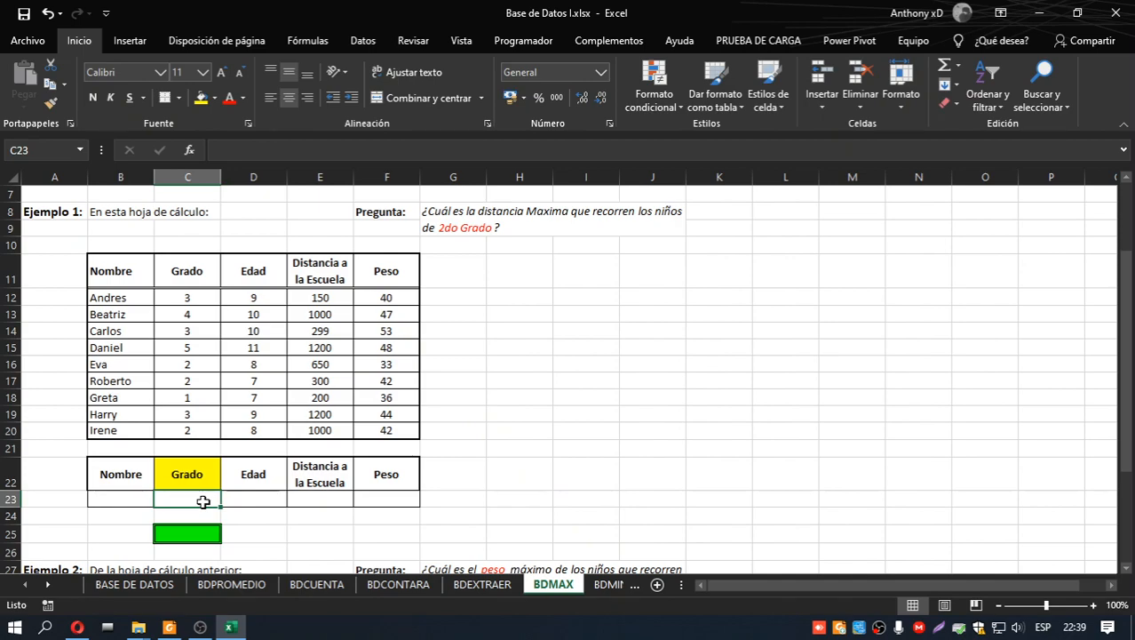
type("2")
Step: Start a BDMAX formula in C25 with the student table B11:F20 as the database
left_click(190, 530)
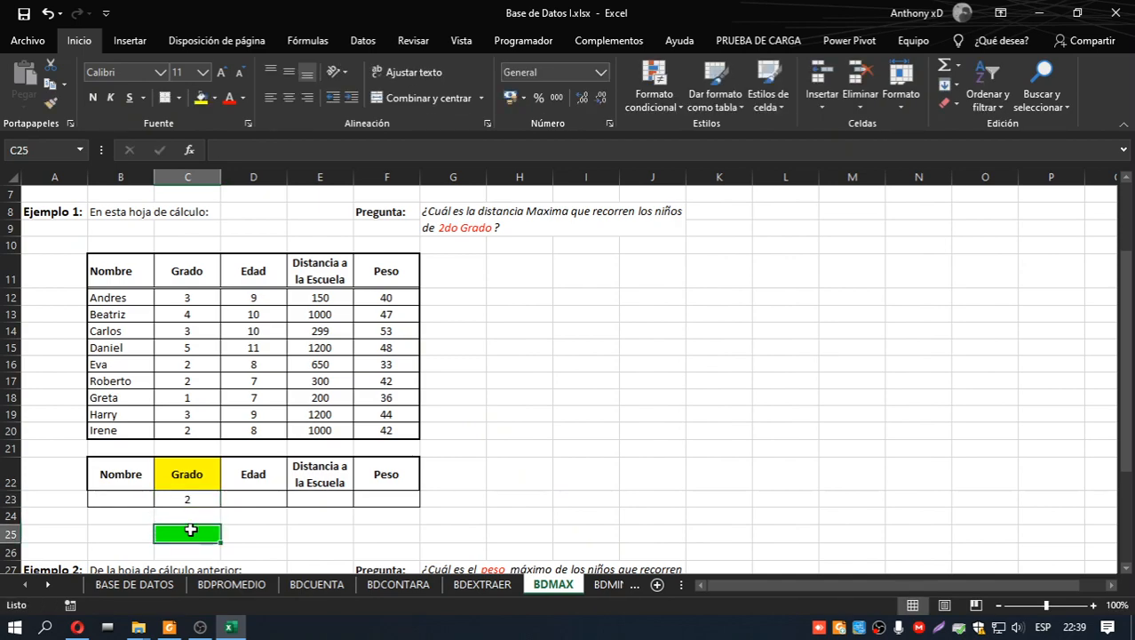
type("=")
type("b")
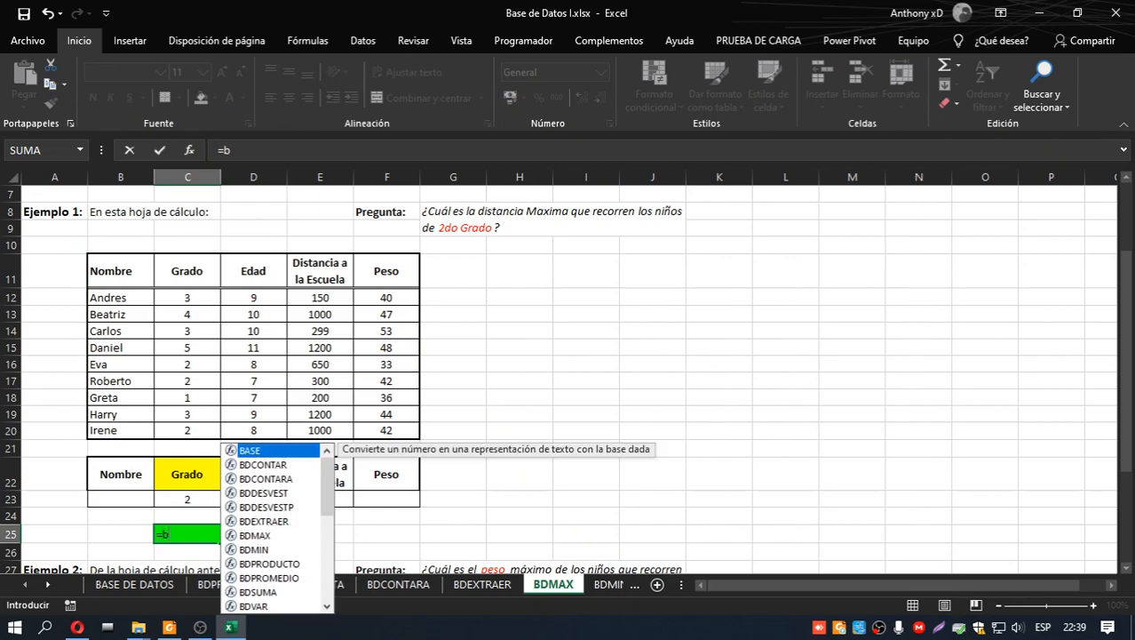
type("dm")
key("Tab")
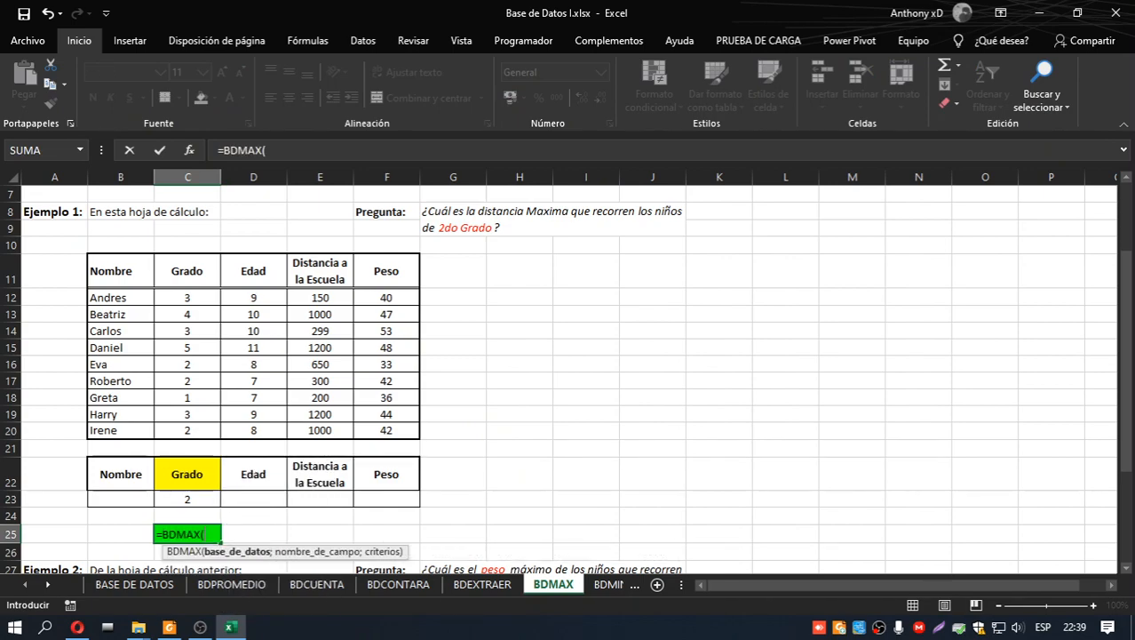
left_click_drag(133, 269, 406, 431)
type(";")
scroll(374, 437, "down", 1)
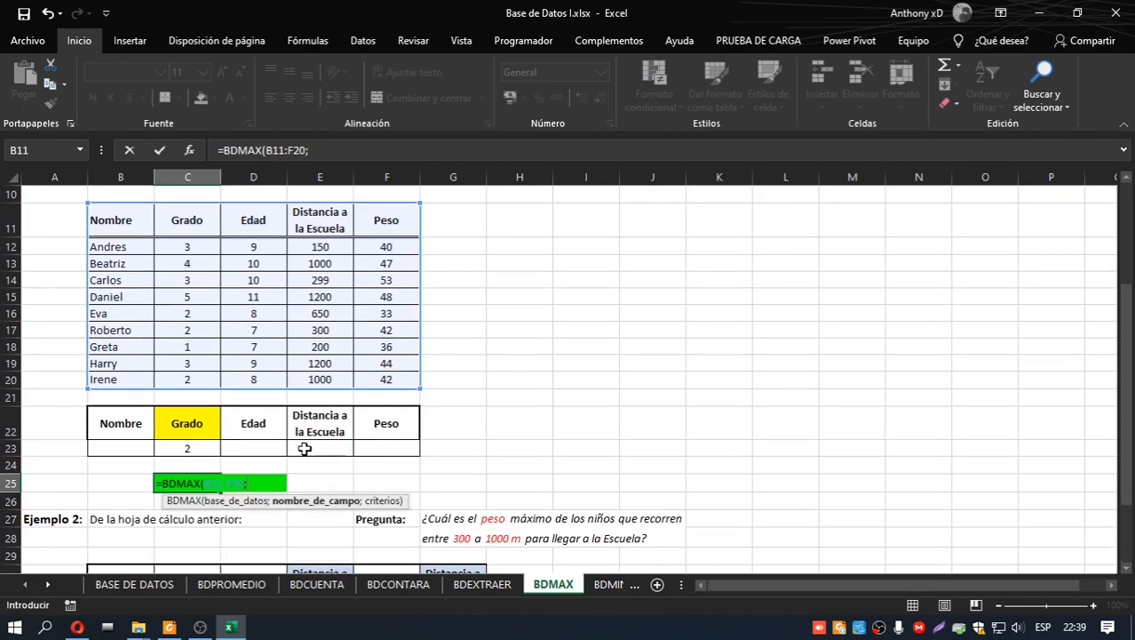
scroll(178, 414, "up", 2)
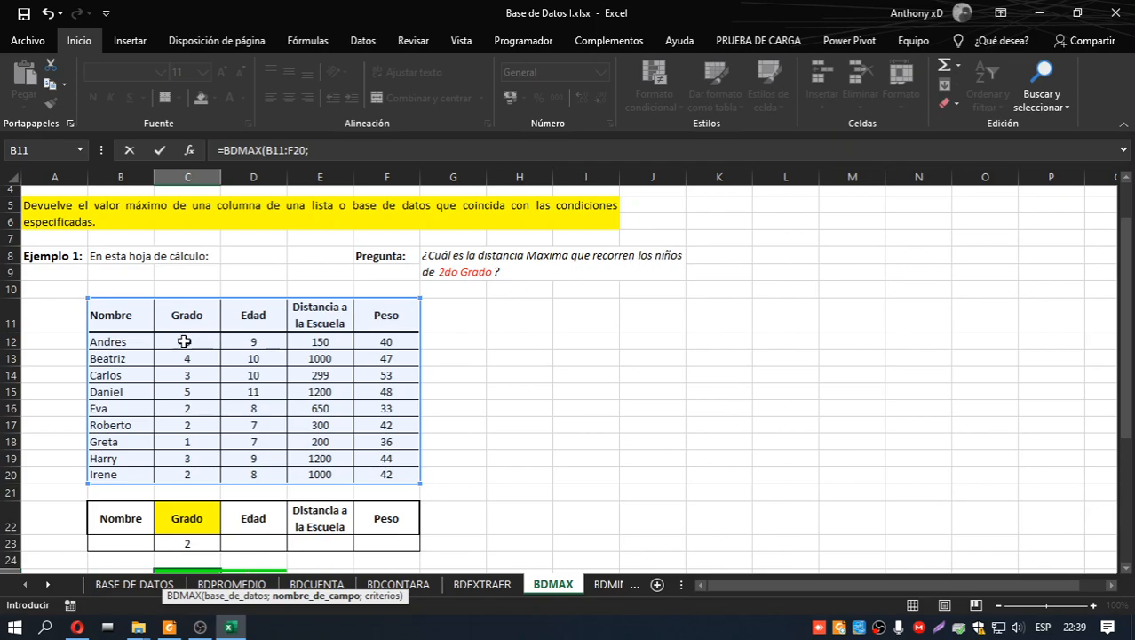
Step: Complete the BDMAX formula in C25 with field 4 and the criteria range B22:F23
scroll(426, 374, "down", 2)
type("4")
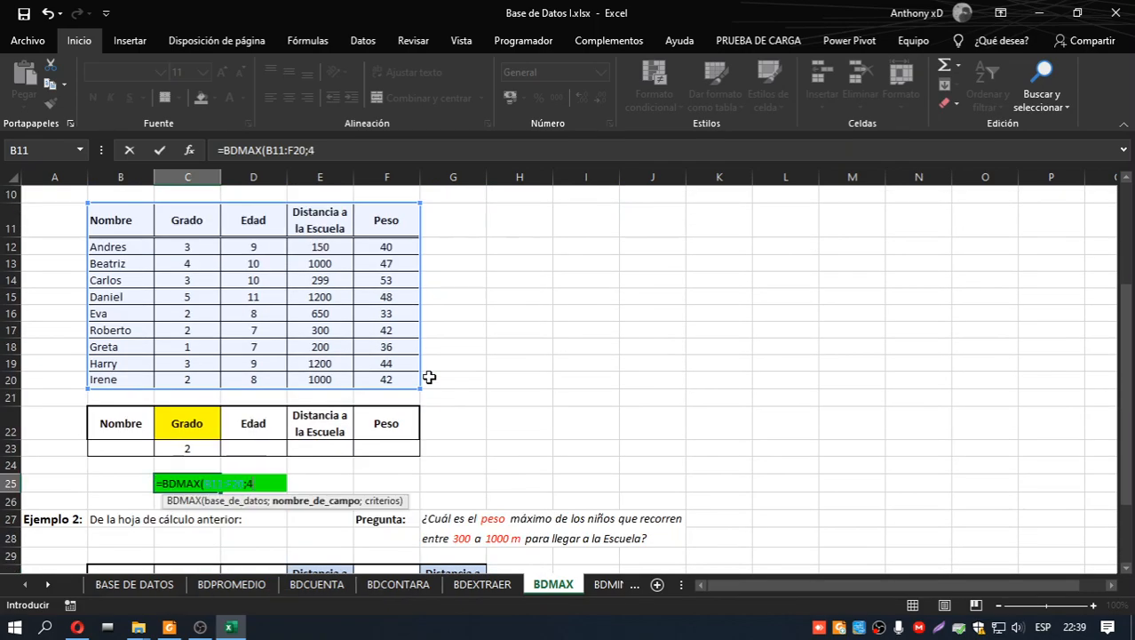
type(";")
left_click_drag(133, 420, 401, 446)
key("ctrl+Return")
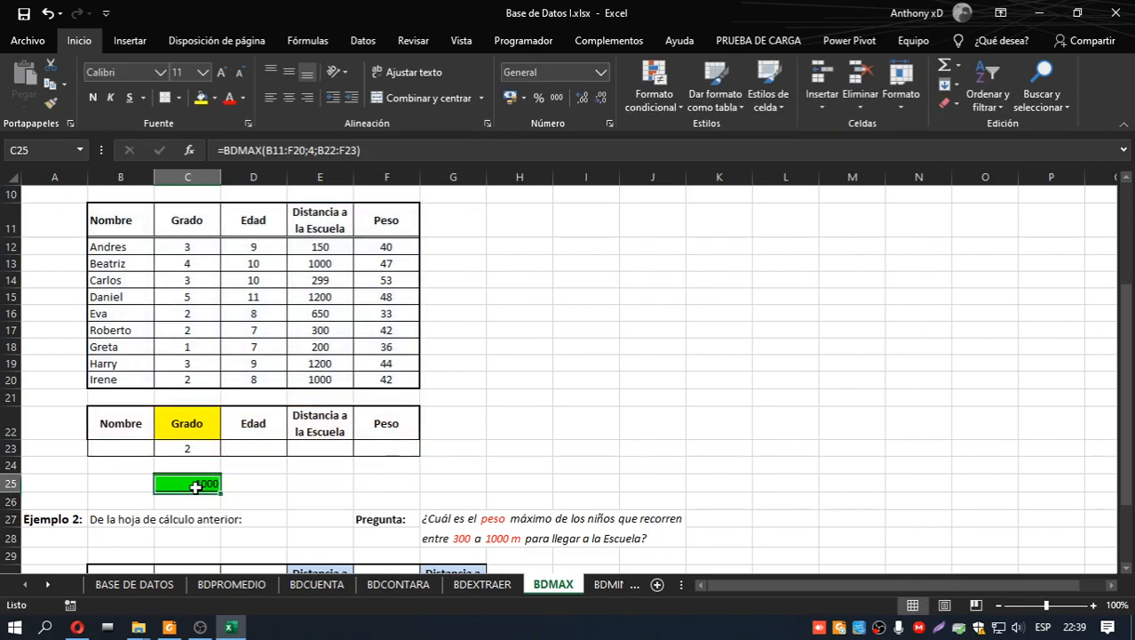
Step: Check the C25 result against the Distancia a la Escuela values of the rows whose Grado is 2
scroll(389, 424, "up", 1)
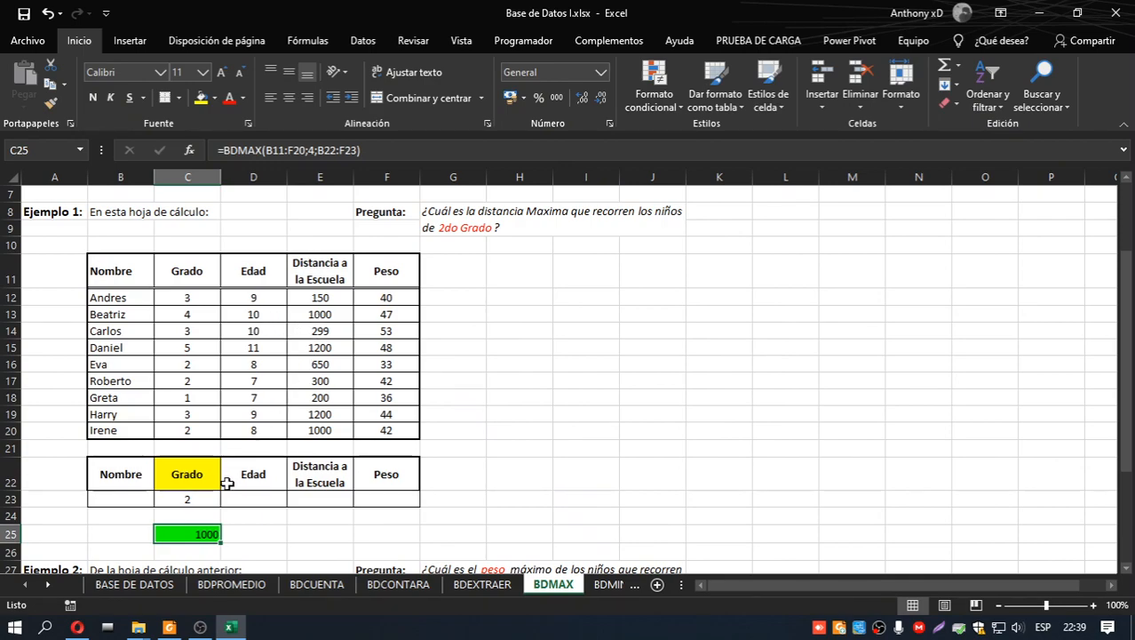
left_click(198, 502)
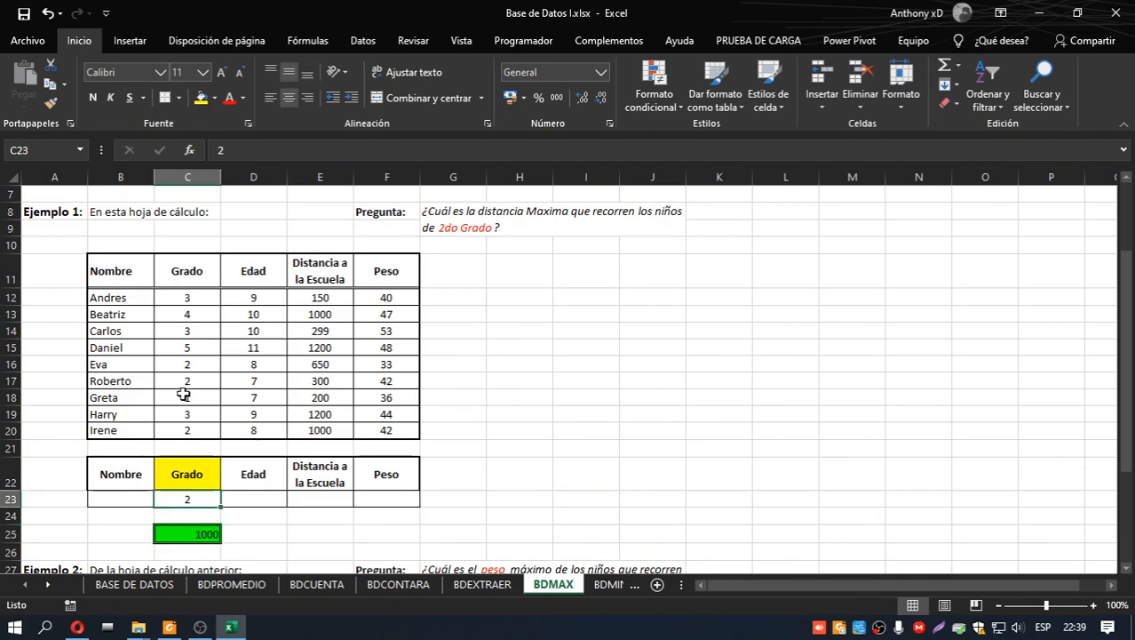
left_click(191, 364)
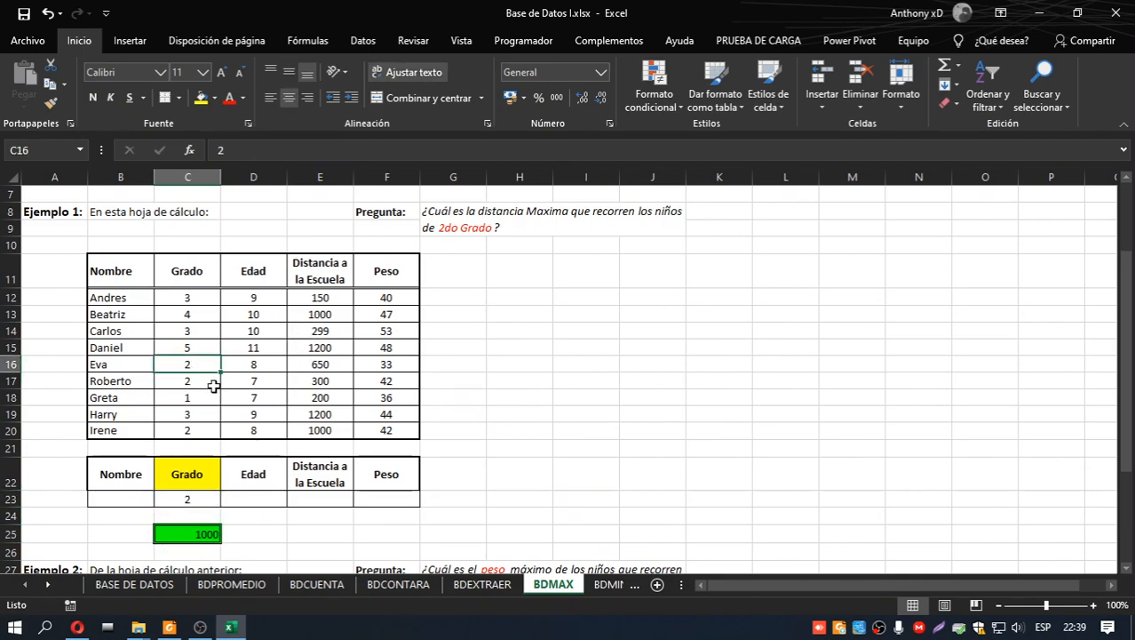
left_click(199, 385)
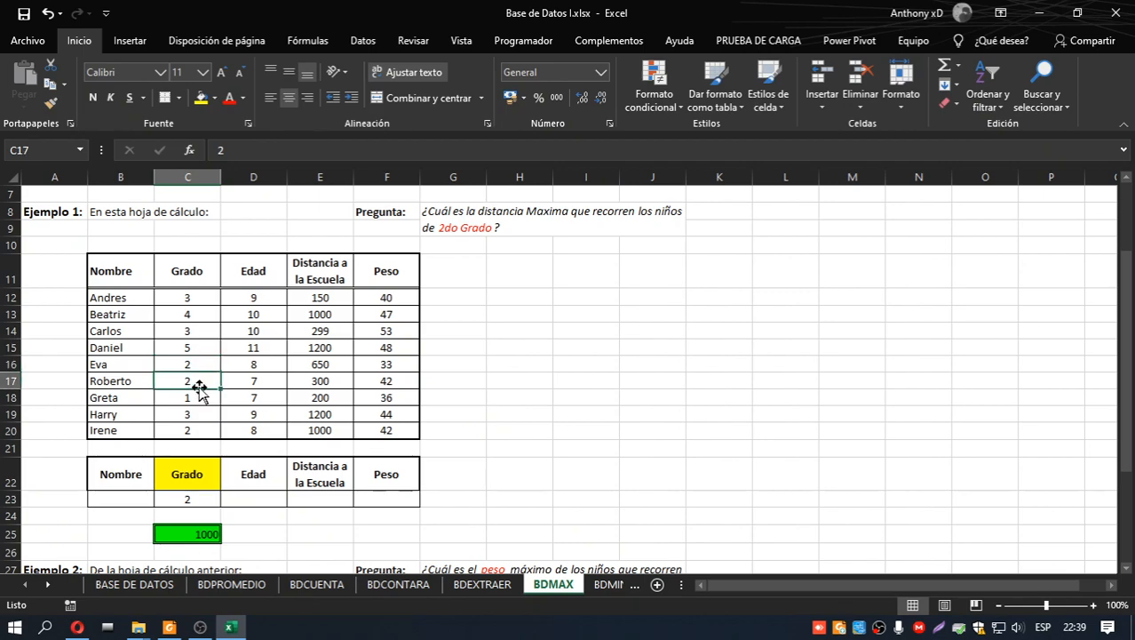
left_click(194, 432)
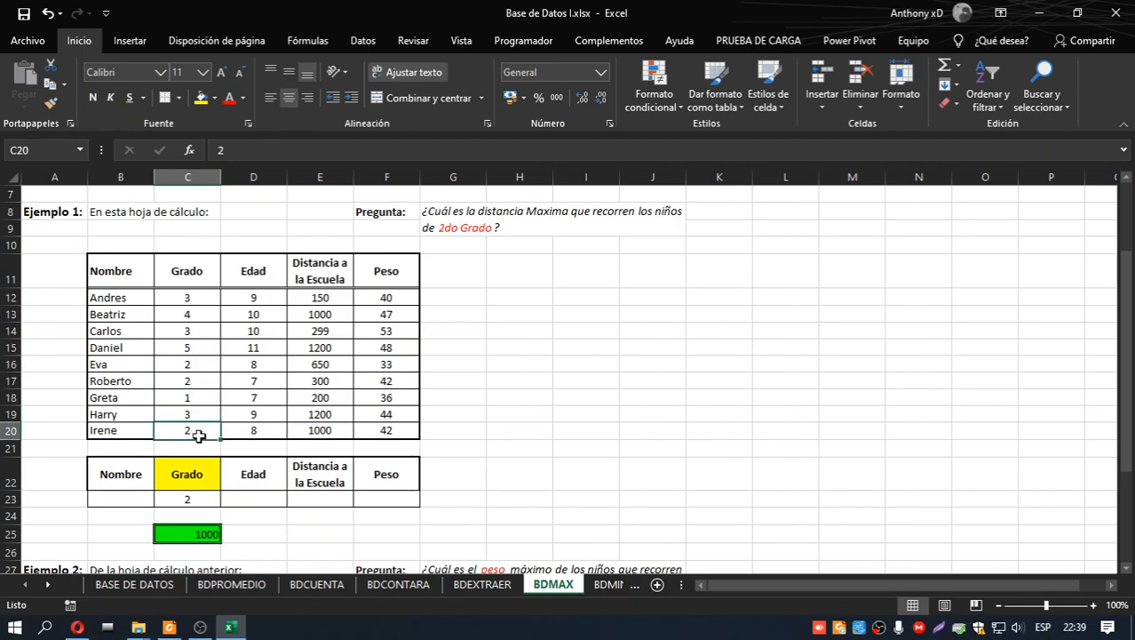
left_click(306, 364)
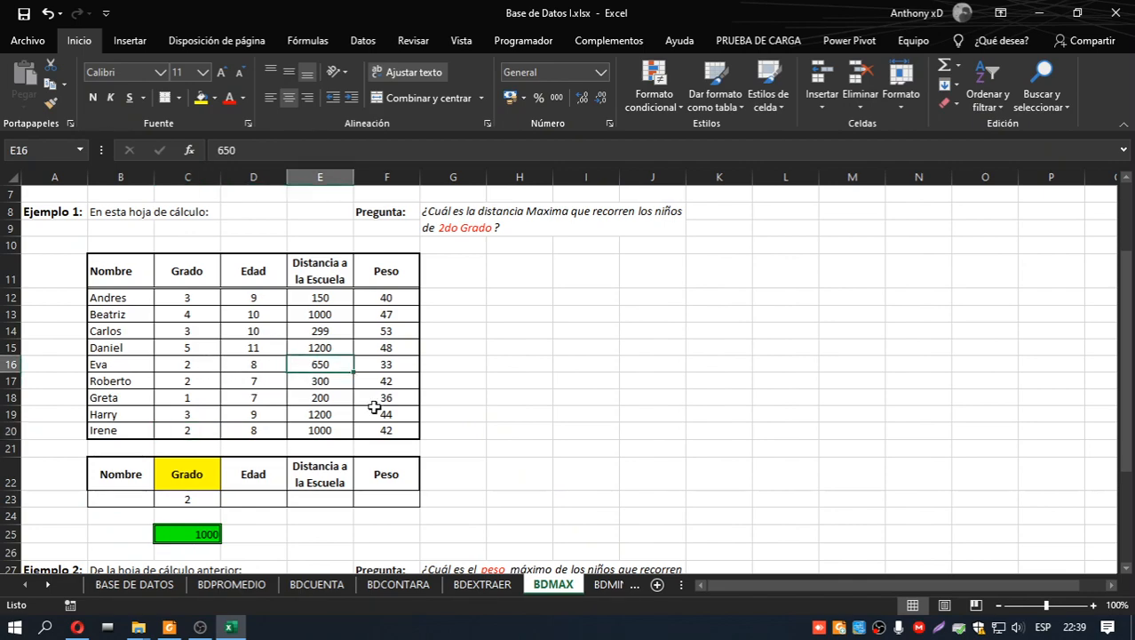
left_click(318, 382)
left_click(308, 428)
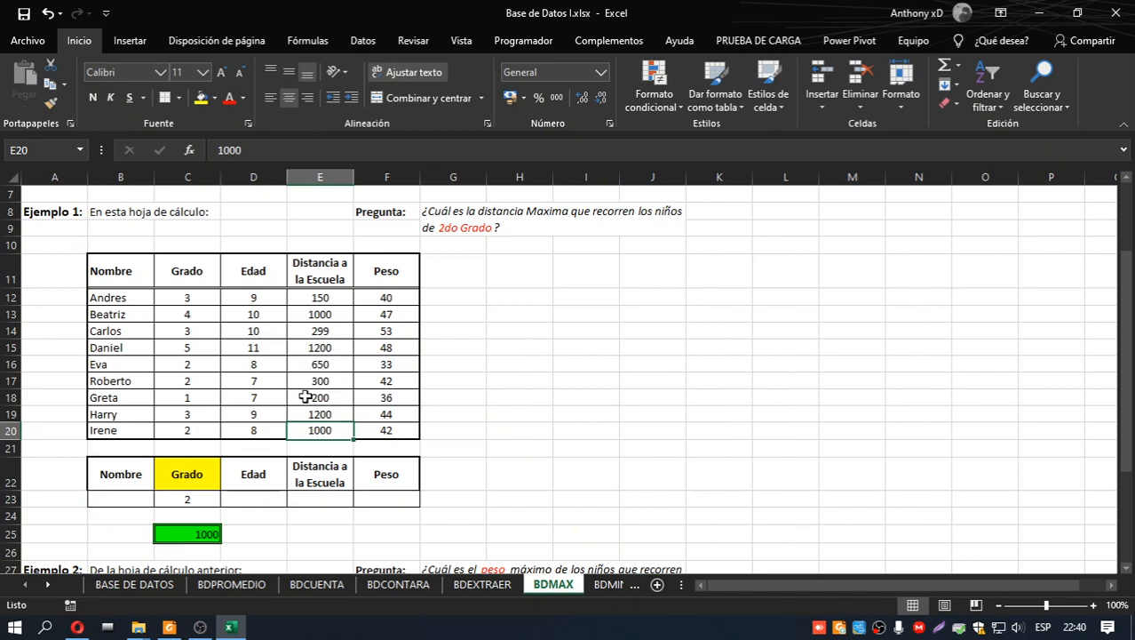
left_click(174, 531)
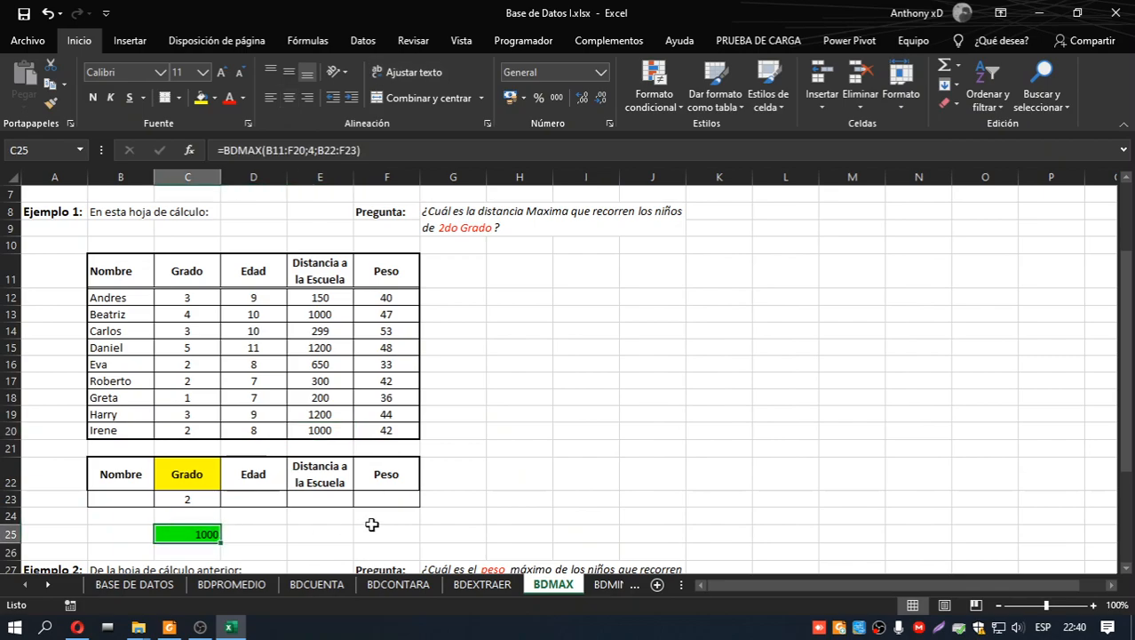
Step: Examine the Ejemplo 2 question and compare its criteria table's column headers with those of the Ejemplo 1 criteria table
scroll(371, 524, "down", 2)
scroll(371, 524, "down", 1)
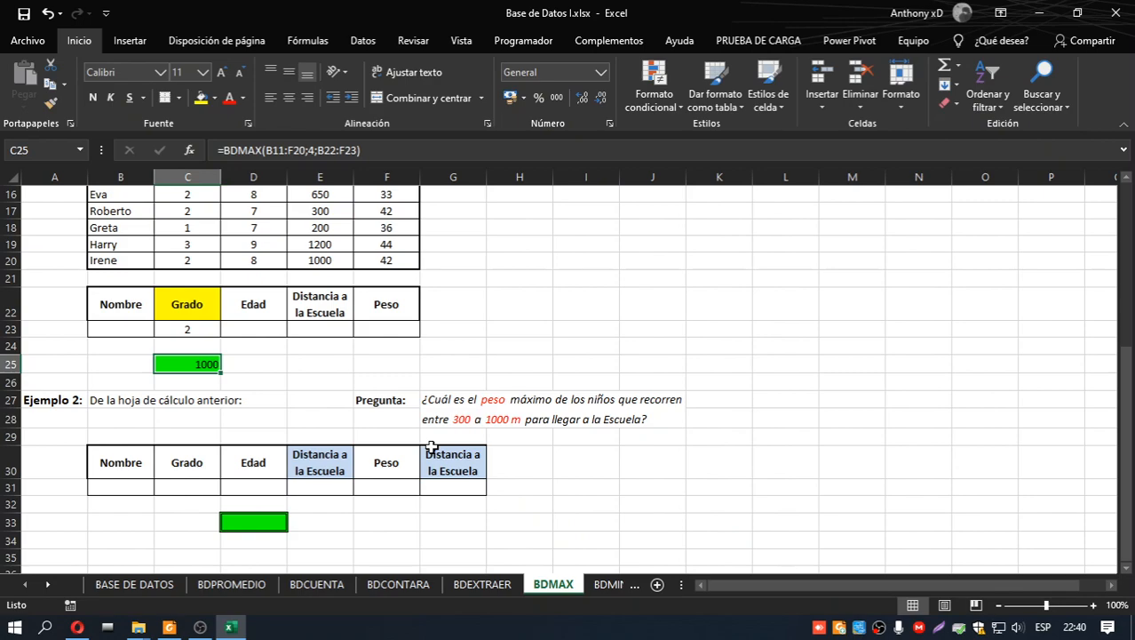
left_click(333, 484)
left_click(342, 457)
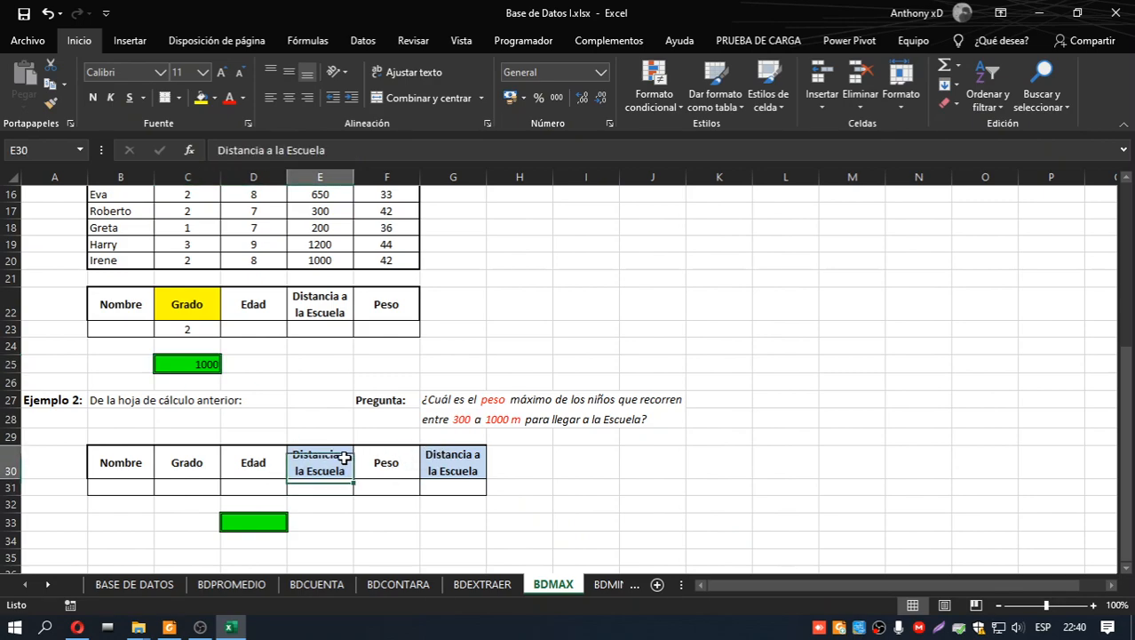
left_click(520, 460)
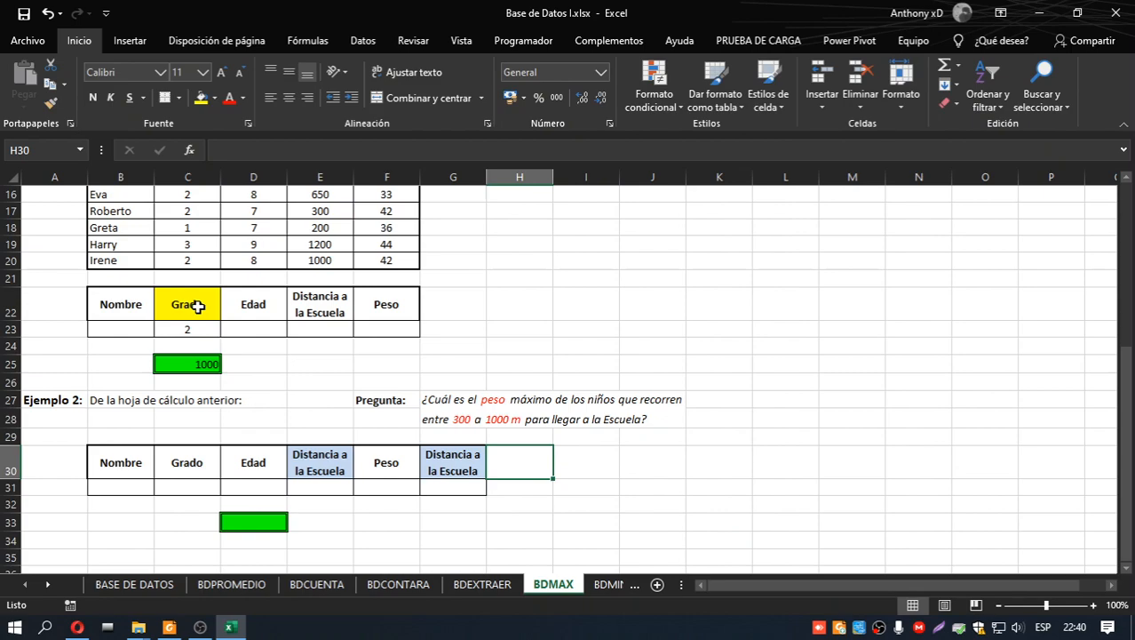
left_click(449, 306)
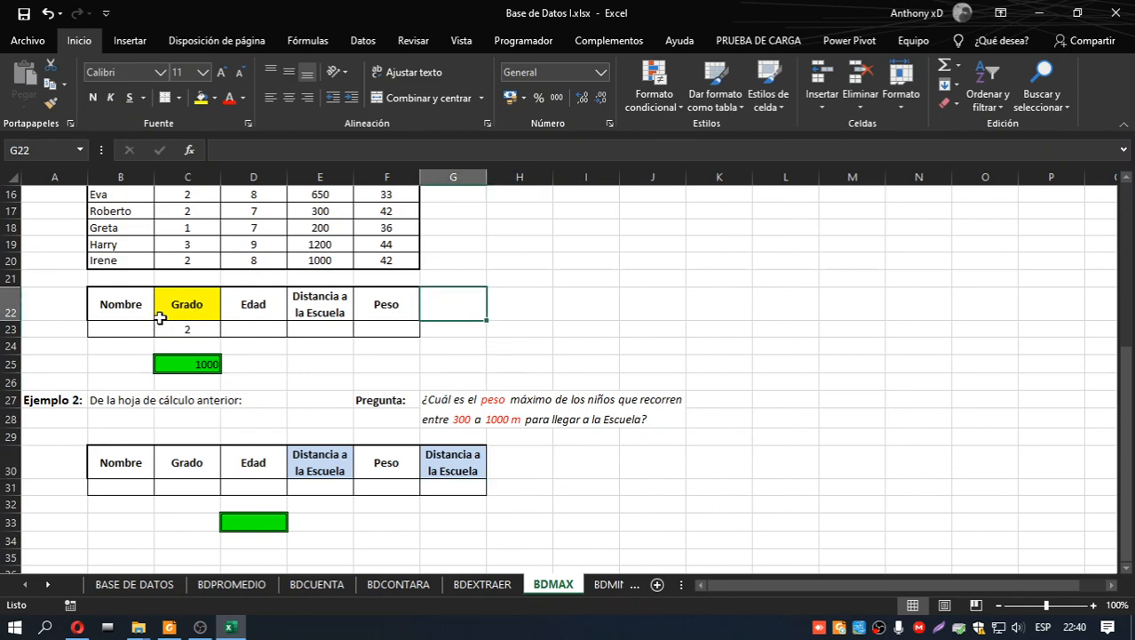
left_click_drag(125, 305, 578, 326)
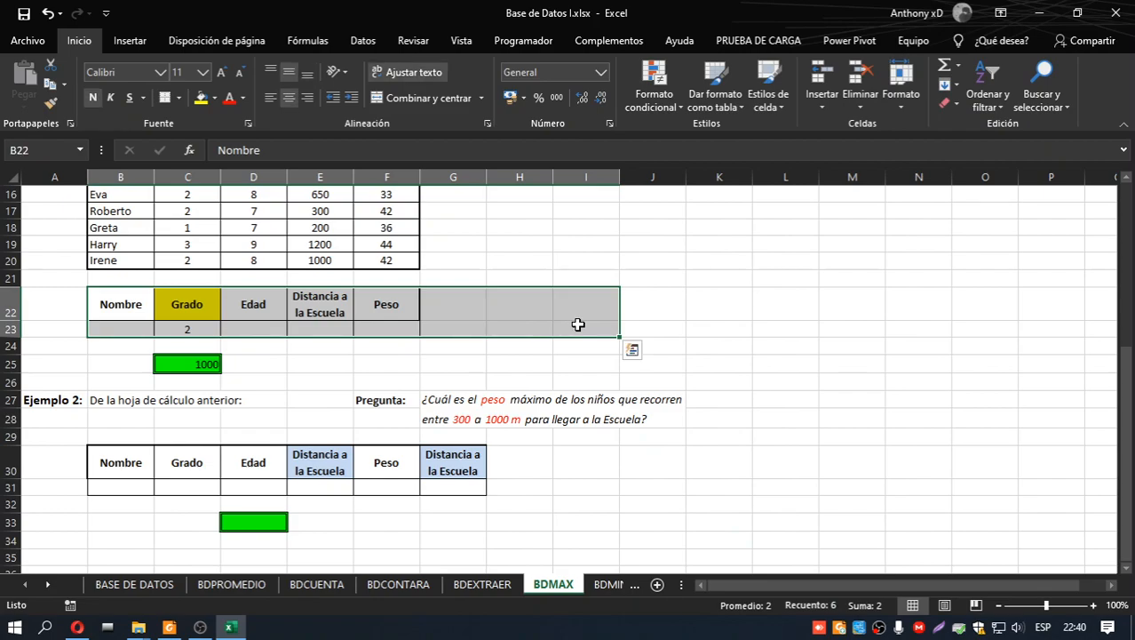
scroll(578, 325, "up", 3)
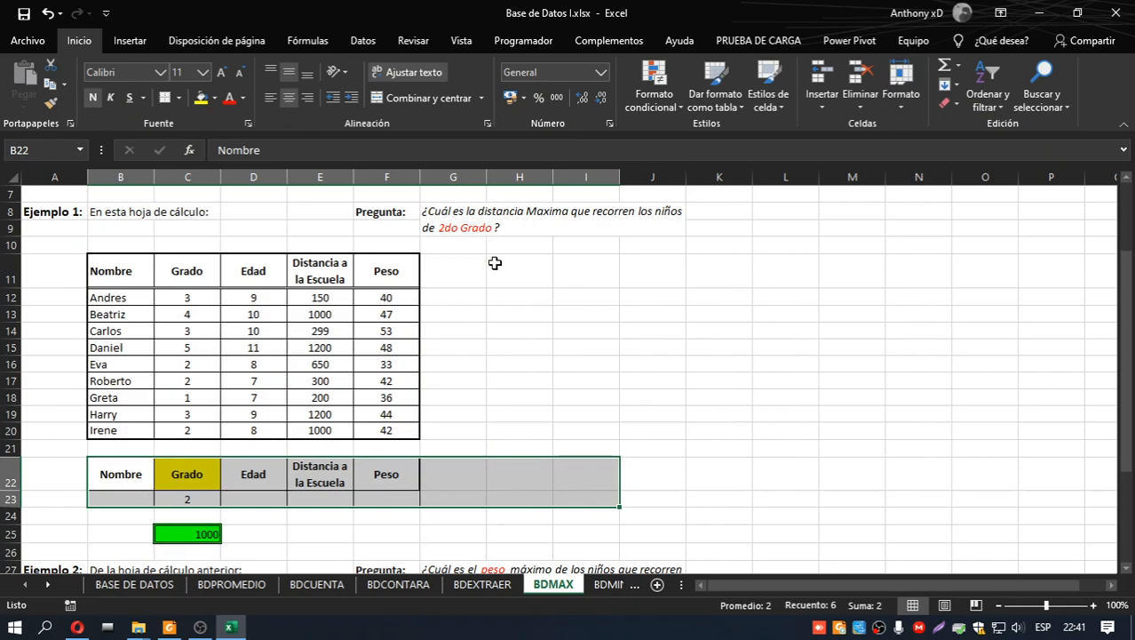
left_click(474, 478)
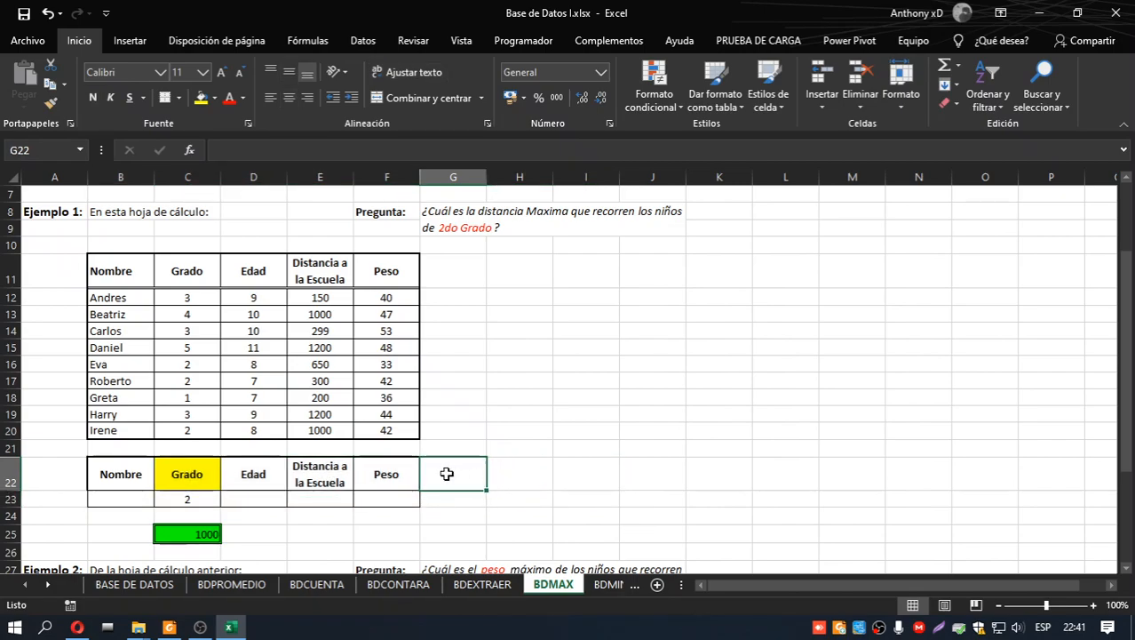
left_click(466, 501)
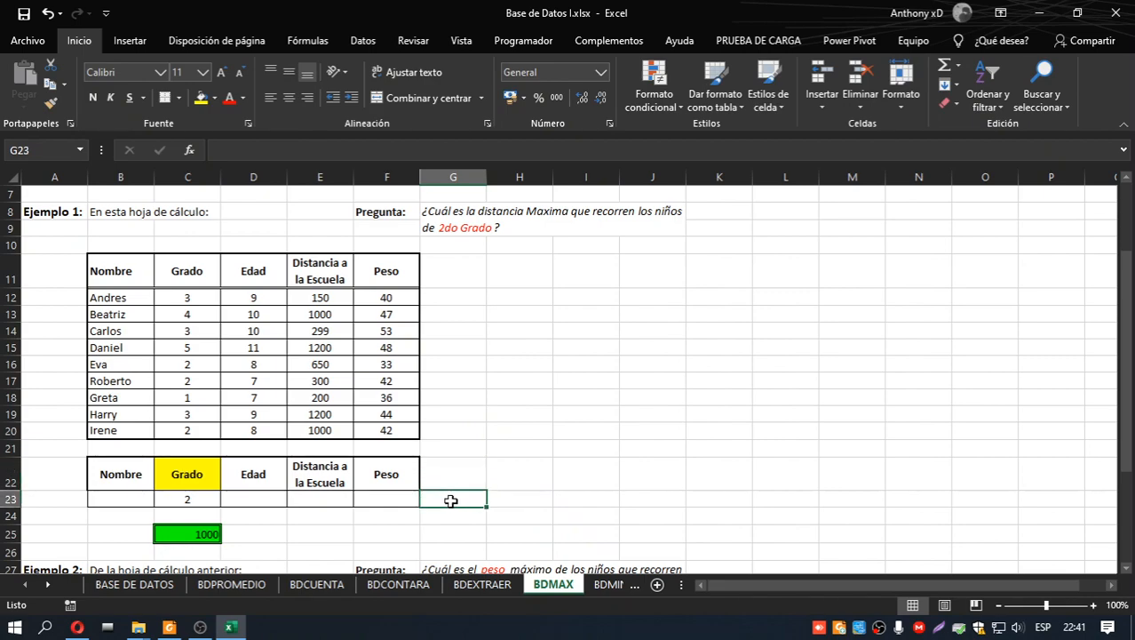
left_click(186, 498)
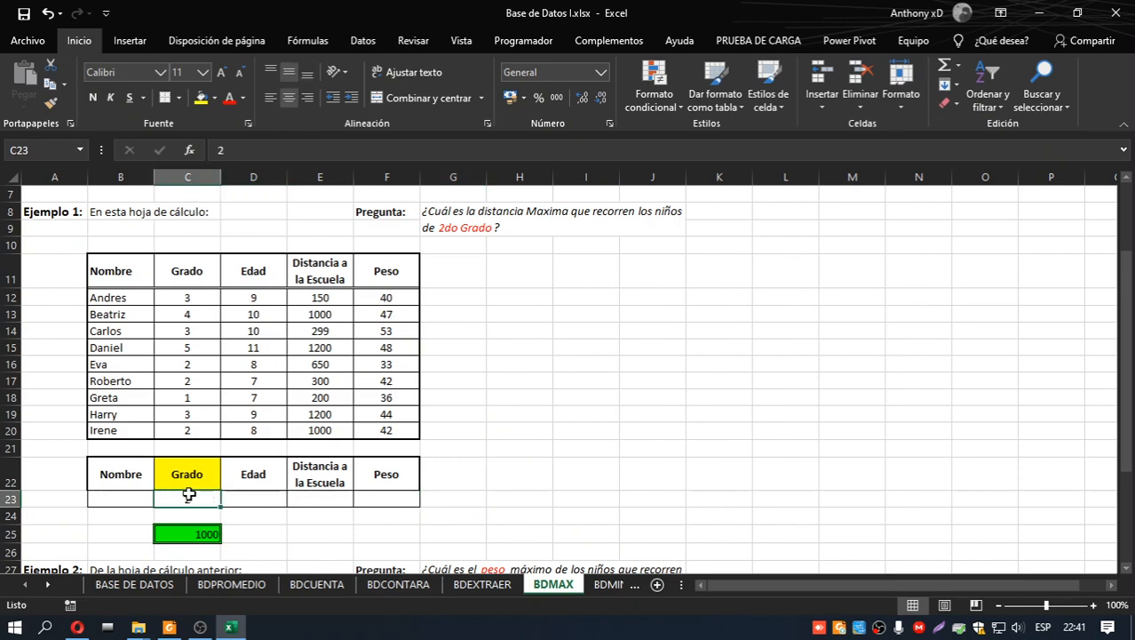
left_click(477, 505)
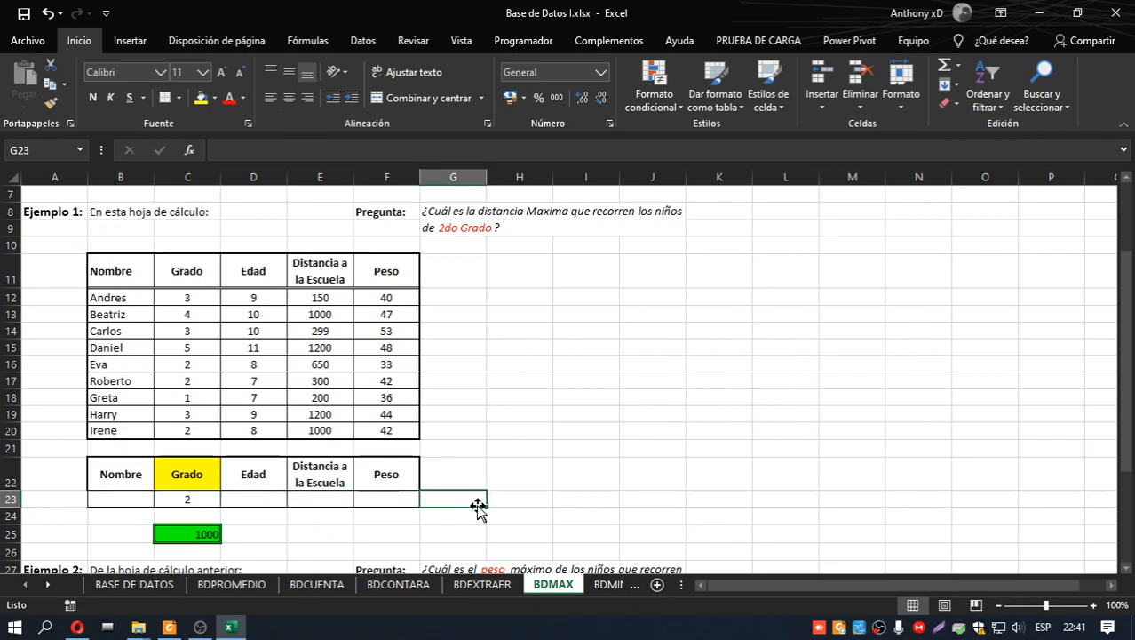
Step: Enter the criterion >=300 in E31 under the first Distancia a la Escuela header of Ejemplo 2
scroll(477, 505, "down", 3)
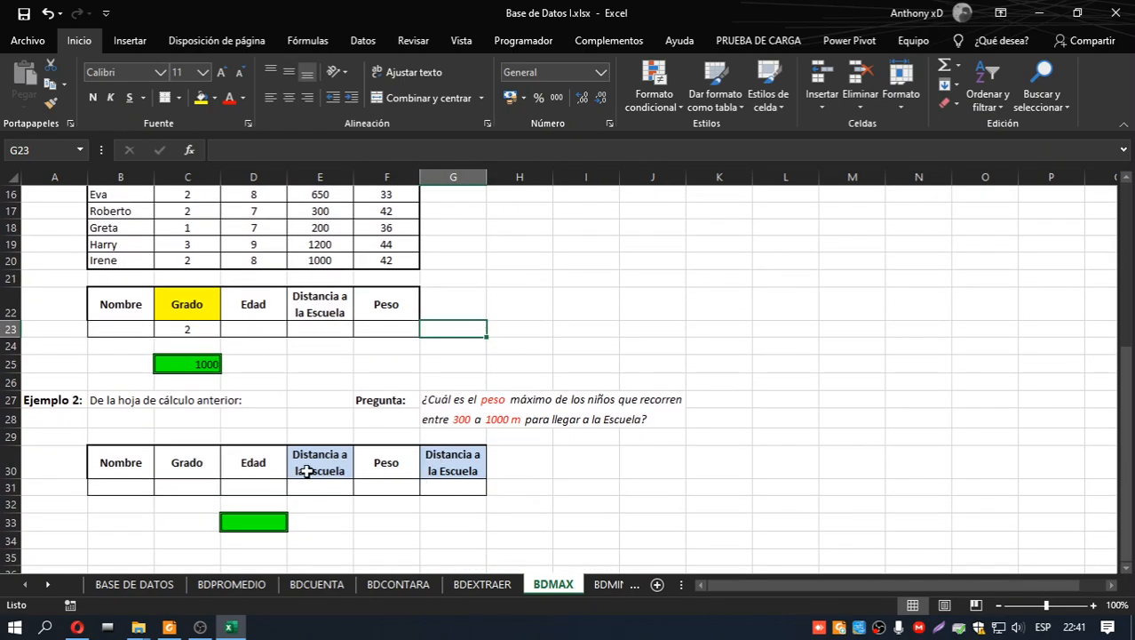
left_click(306, 471)
left_click(451, 471)
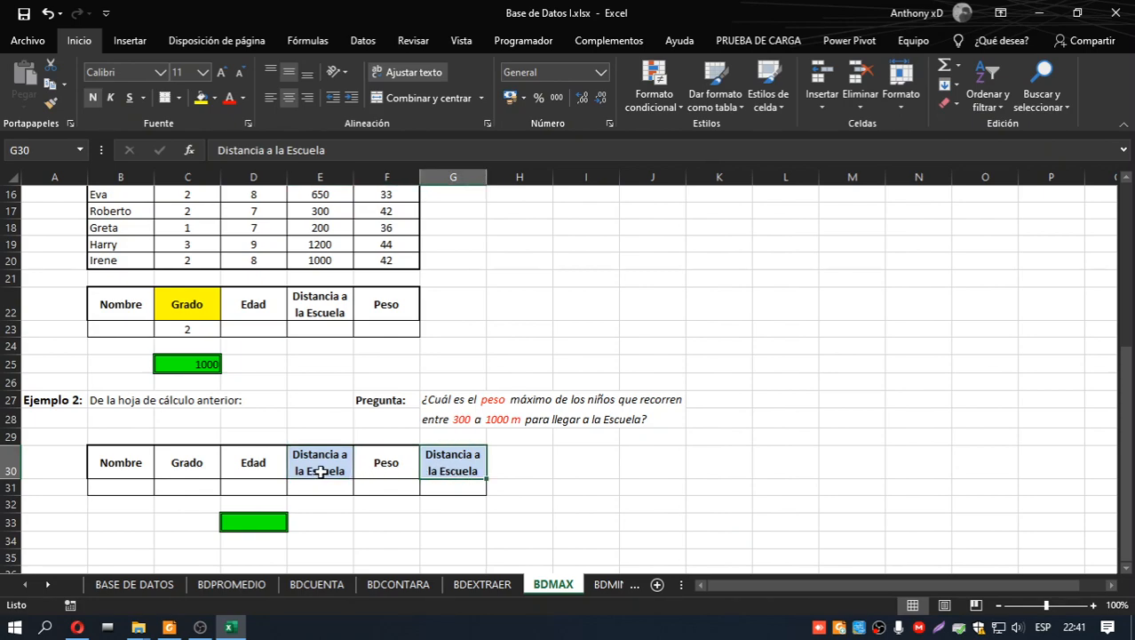
left_click(301, 494)
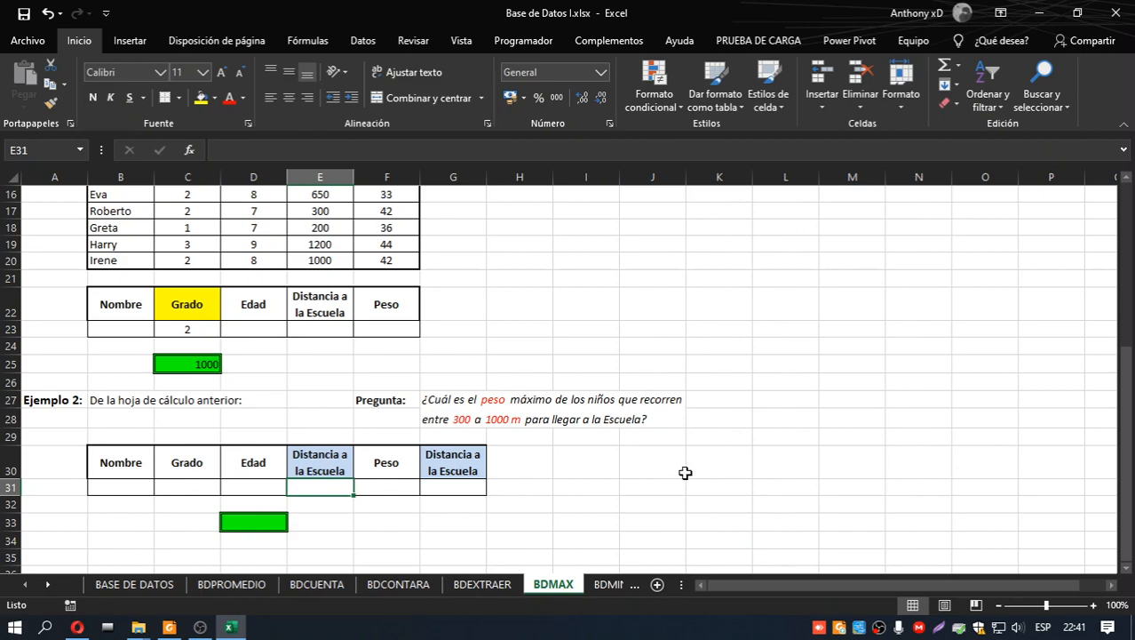
type(">")
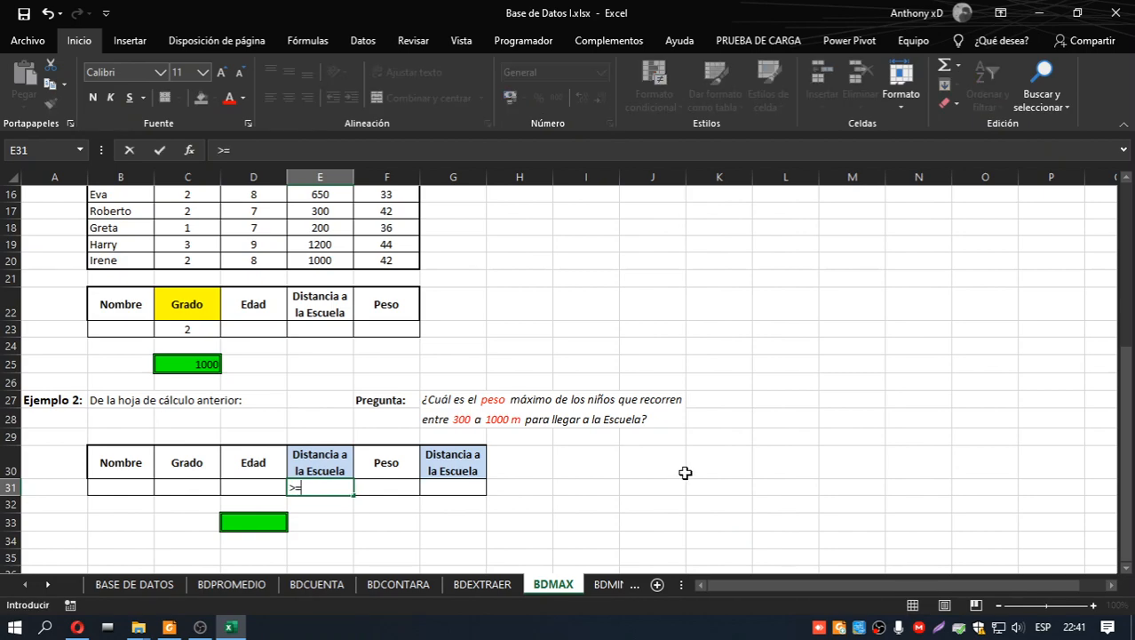
type("=300")
key("Return")
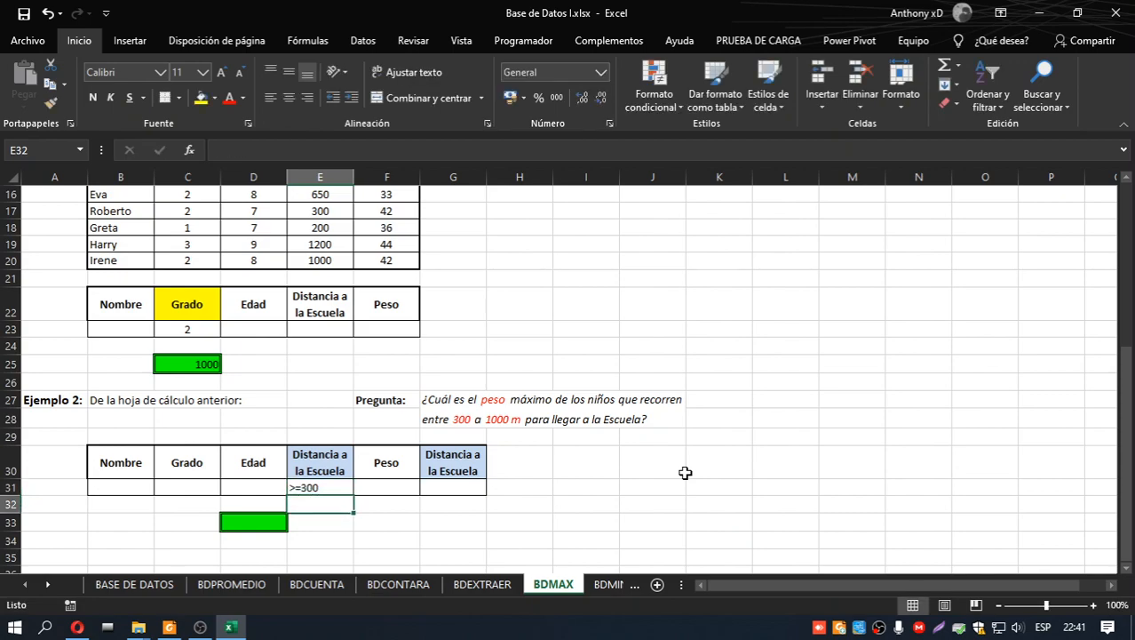
Step: Enter the criterion <=1000 in G31 under the second Distancia a la Escuela header and review both distance criteria
left_click(449, 482)
type("<")
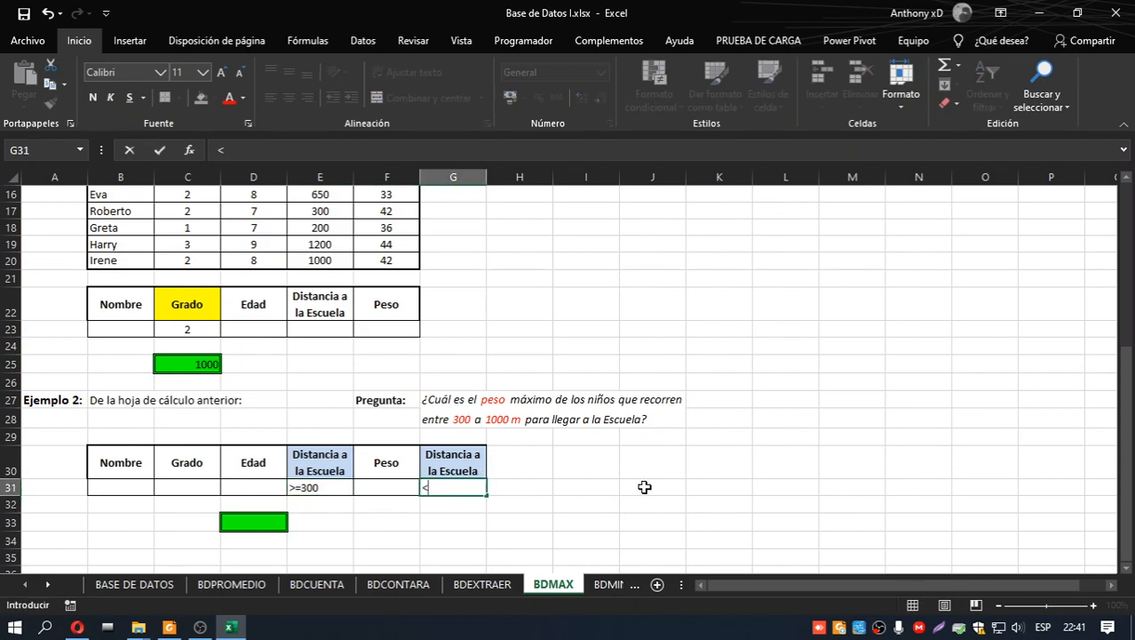
type("=1000")
key("Return")
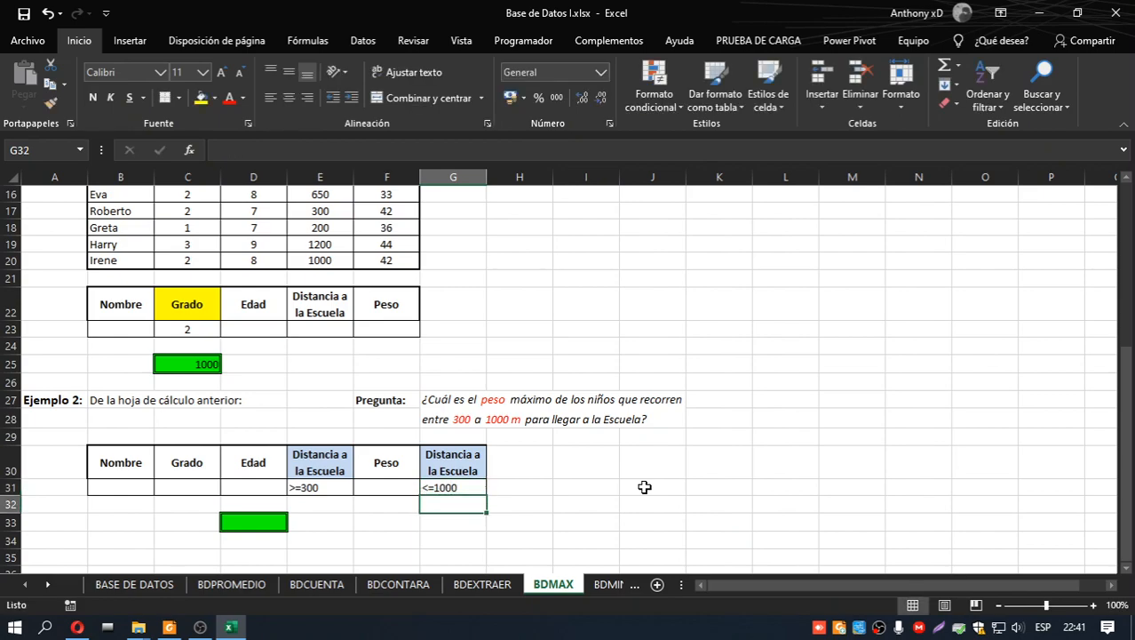
left_click(334, 490)
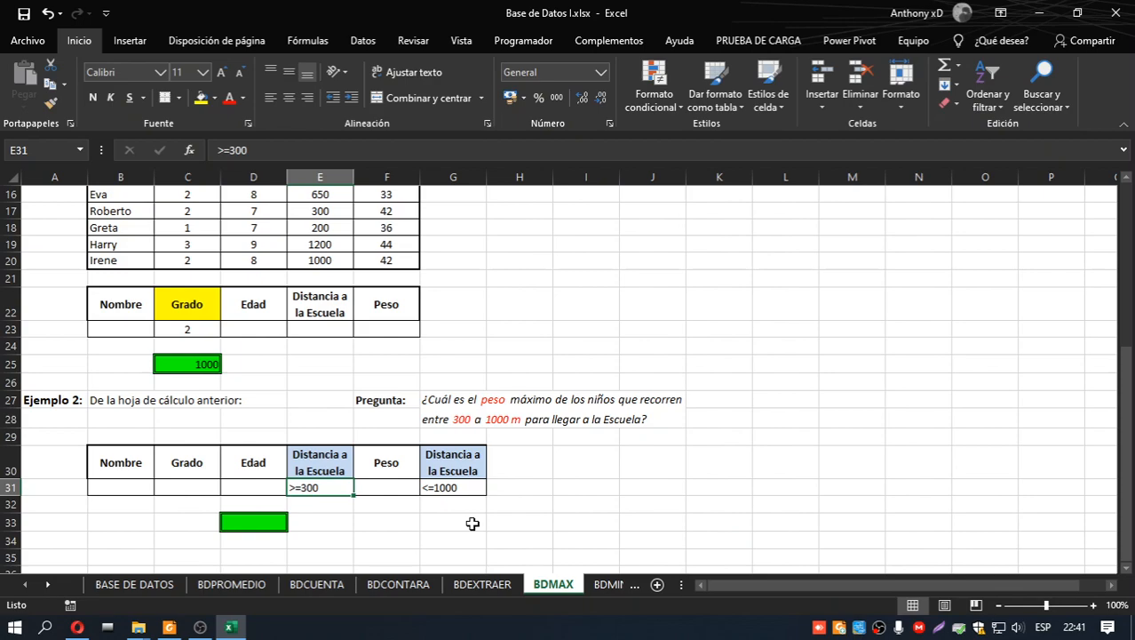
left_click(479, 485)
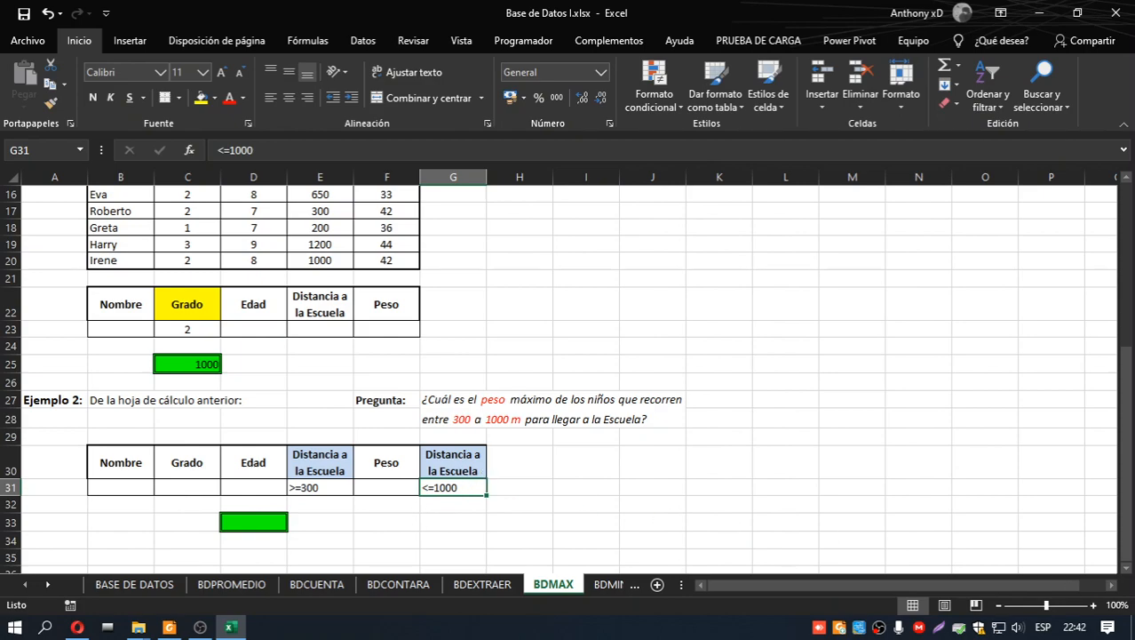
Step: Start a BDMAX formula in the green result cell D33 of Ejemplo 2, with the records table B11:F20 as the database
key("alt+Tab")
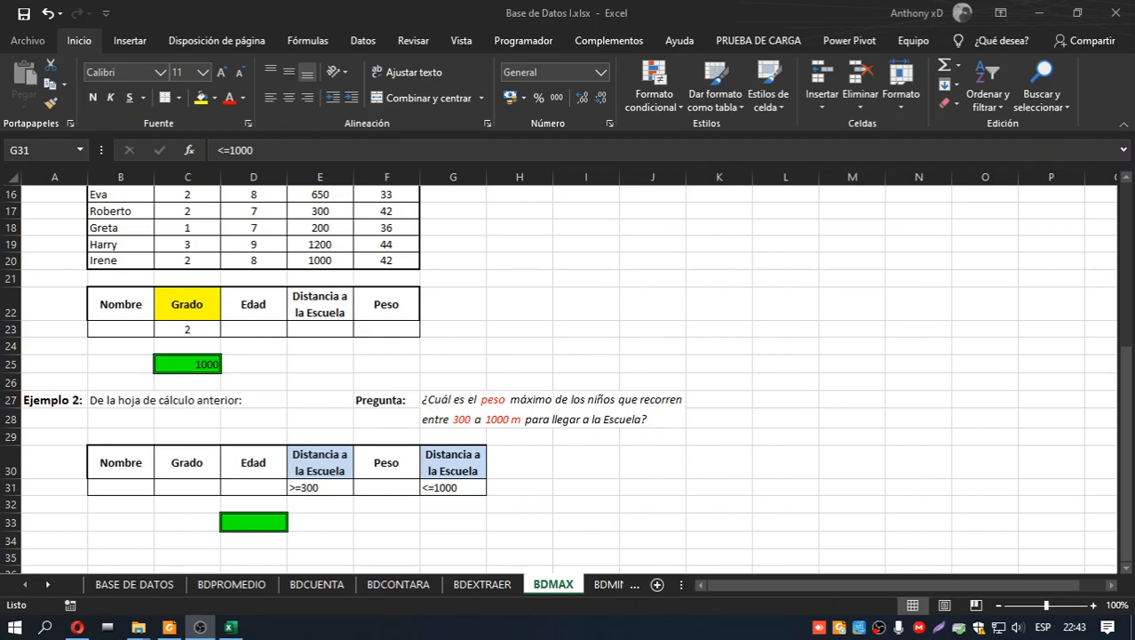
left_click(263, 522)
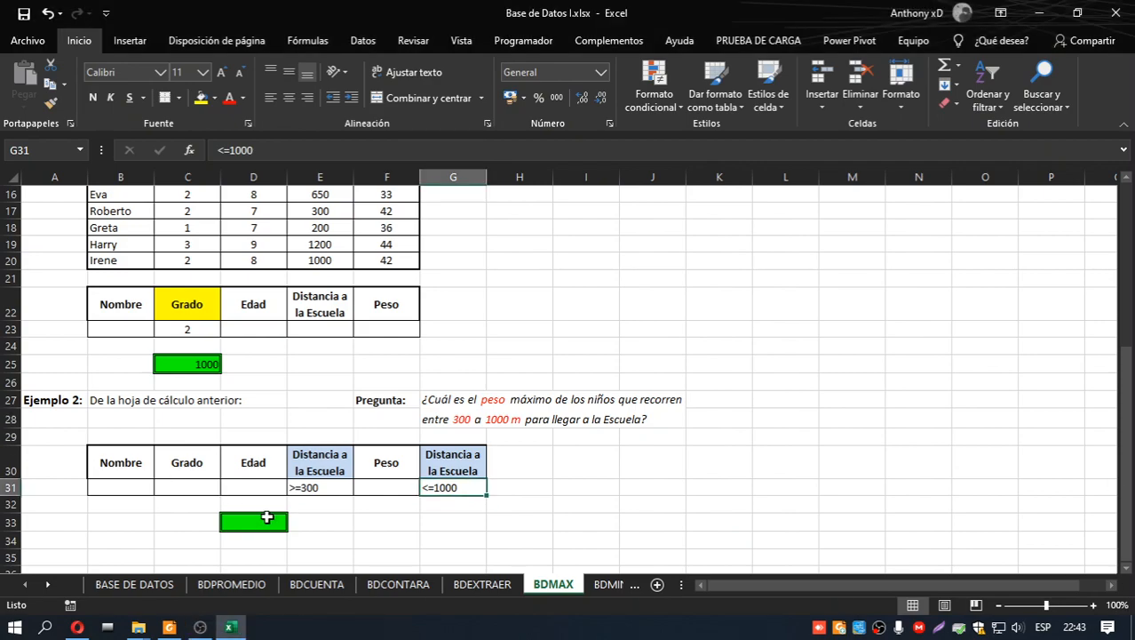
left_click(267, 521)
type("=")
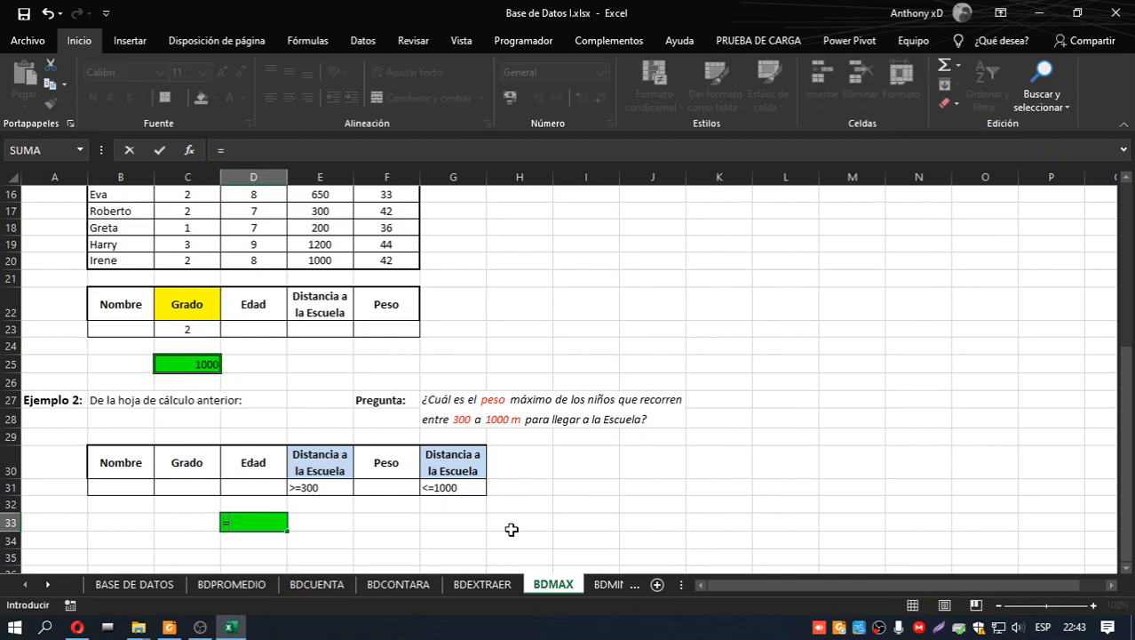
type("bdmax")
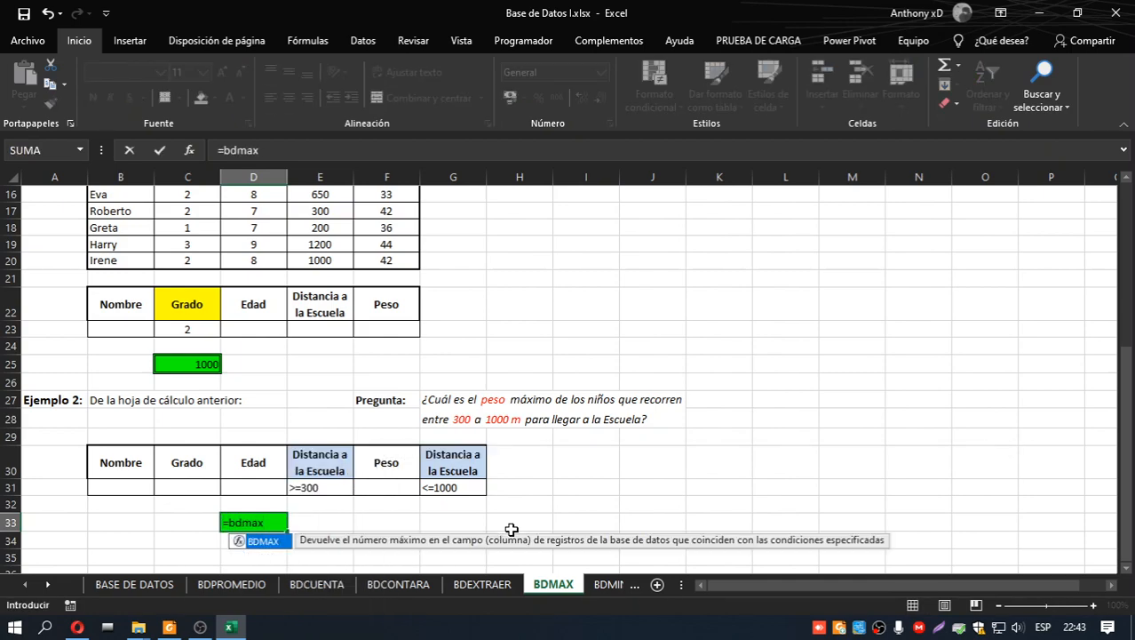
key("Tab")
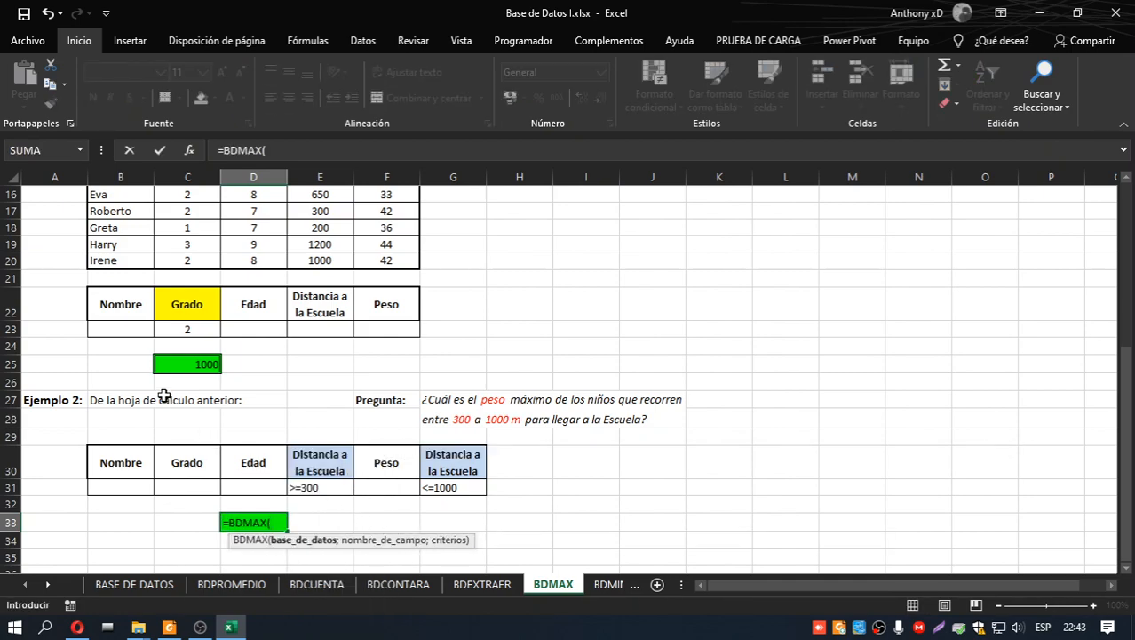
scroll(166, 355, "up", 2)
left_click_drag(119, 221, 388, 382)
type(";")
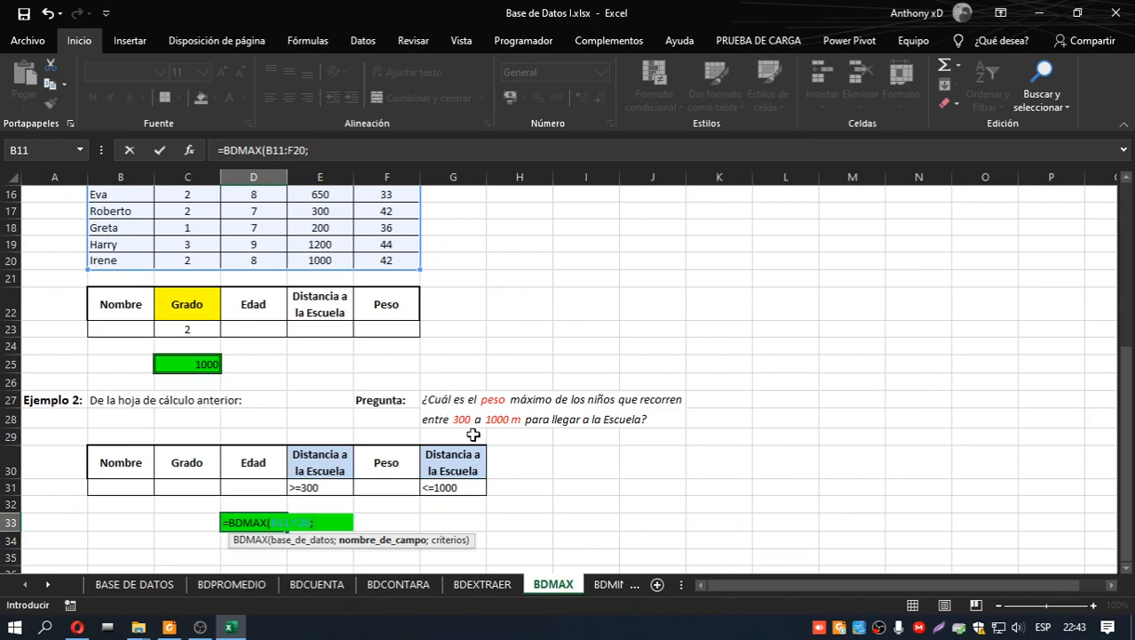
Step: Complete the D33 BDMAX formula with field number 5 for Peso and the criteria range B30:G31
scroll(610, 396, "up", 3)
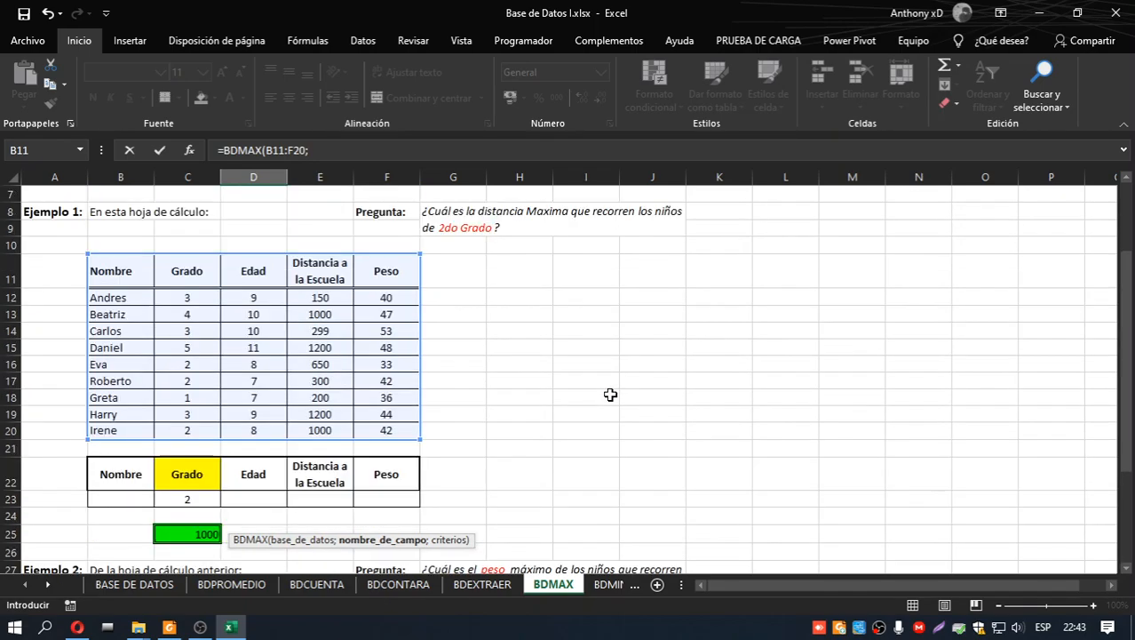
scroll(491, 381, "down", 4)
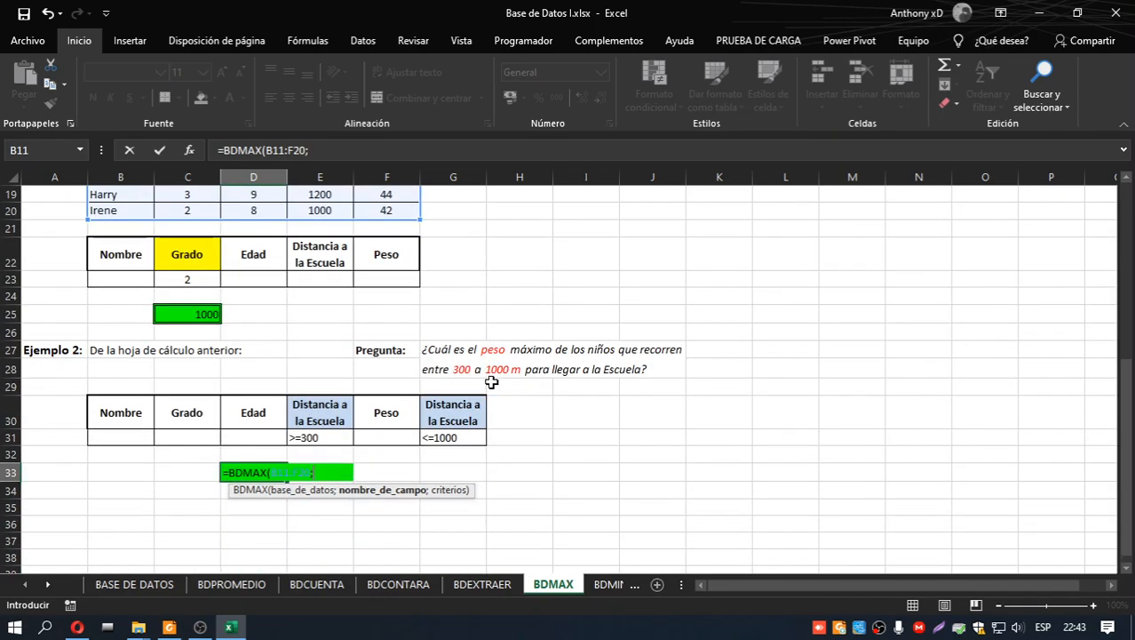
type(";")
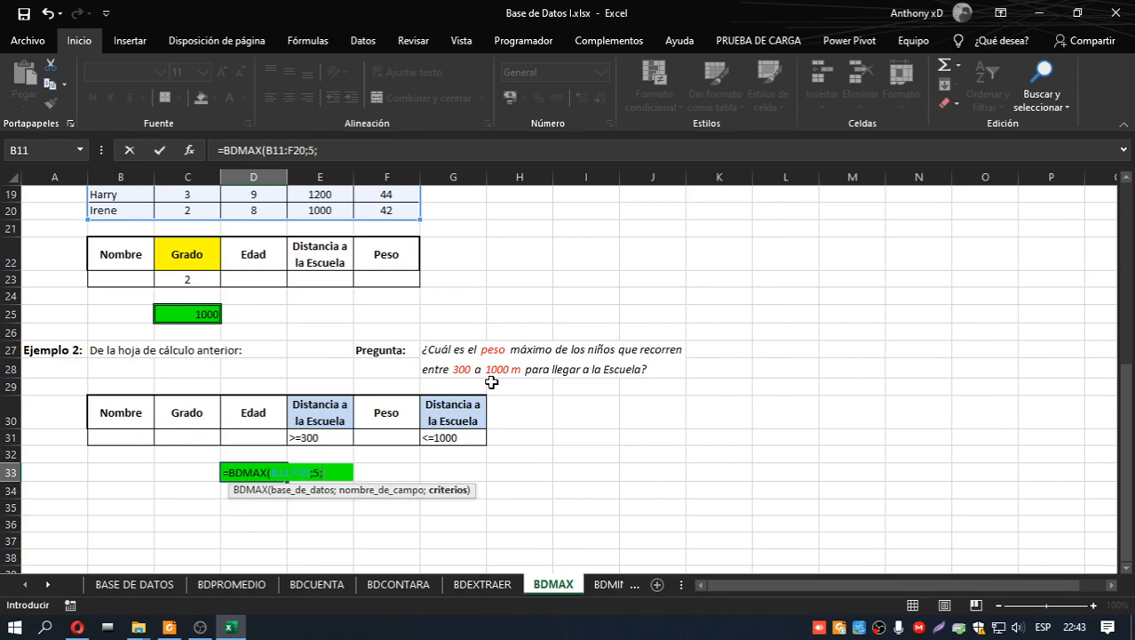
left_click_drag(120, 414, 469, 436)
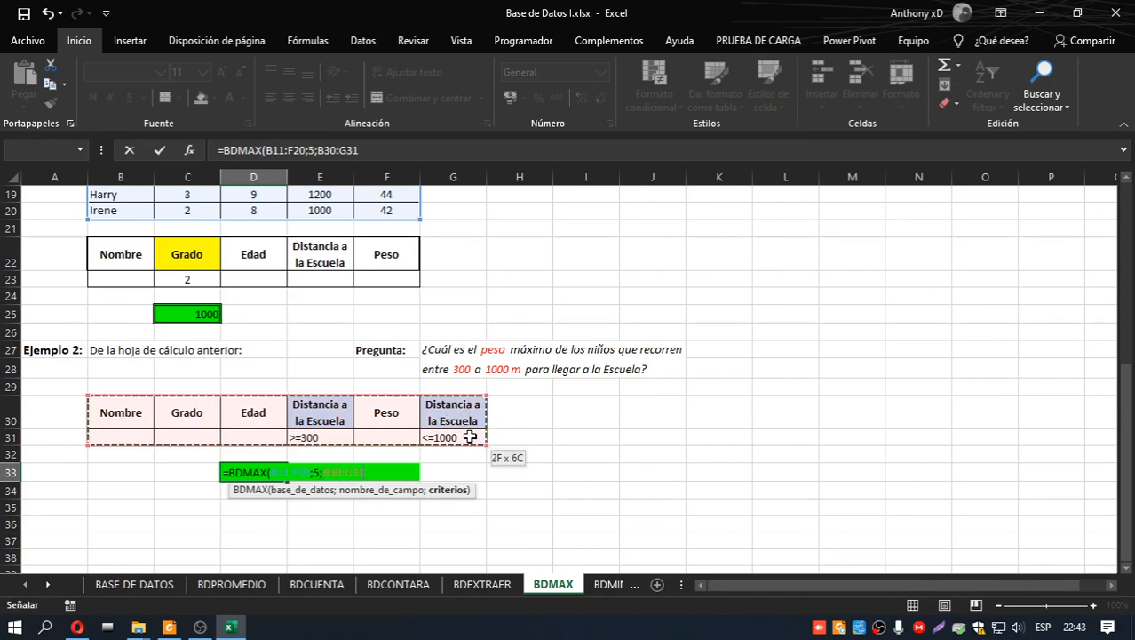
key("Return")
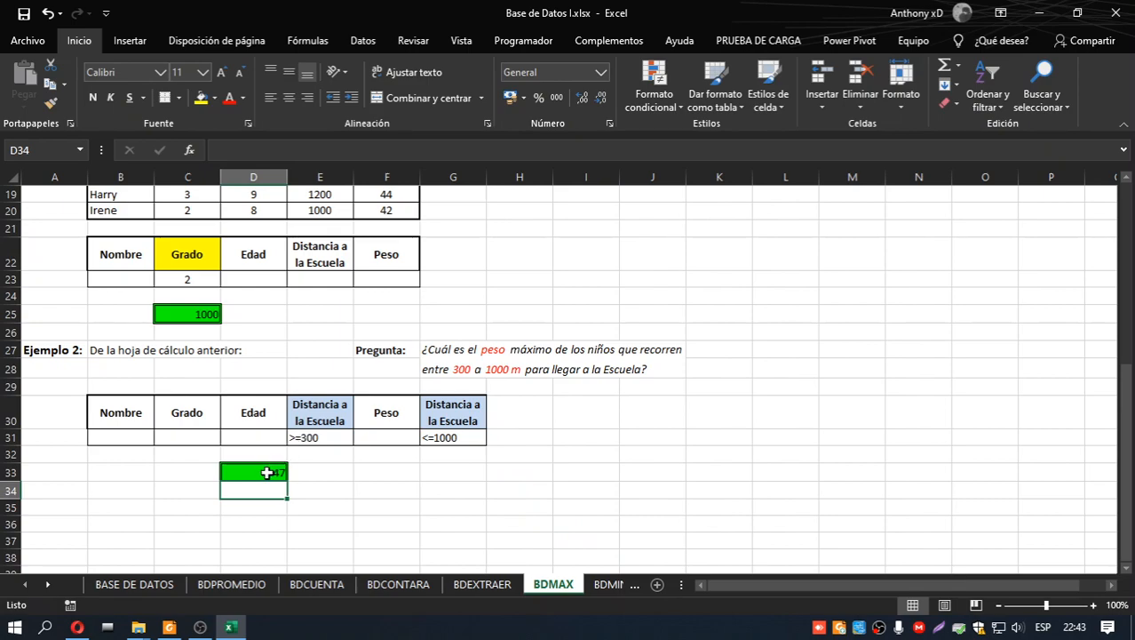
Step: Check the D33 result against the Peso values of the records whose distance lies between 300 and 1000 m
left_click(269, 471)
scroll(475, 424, "up", 3)
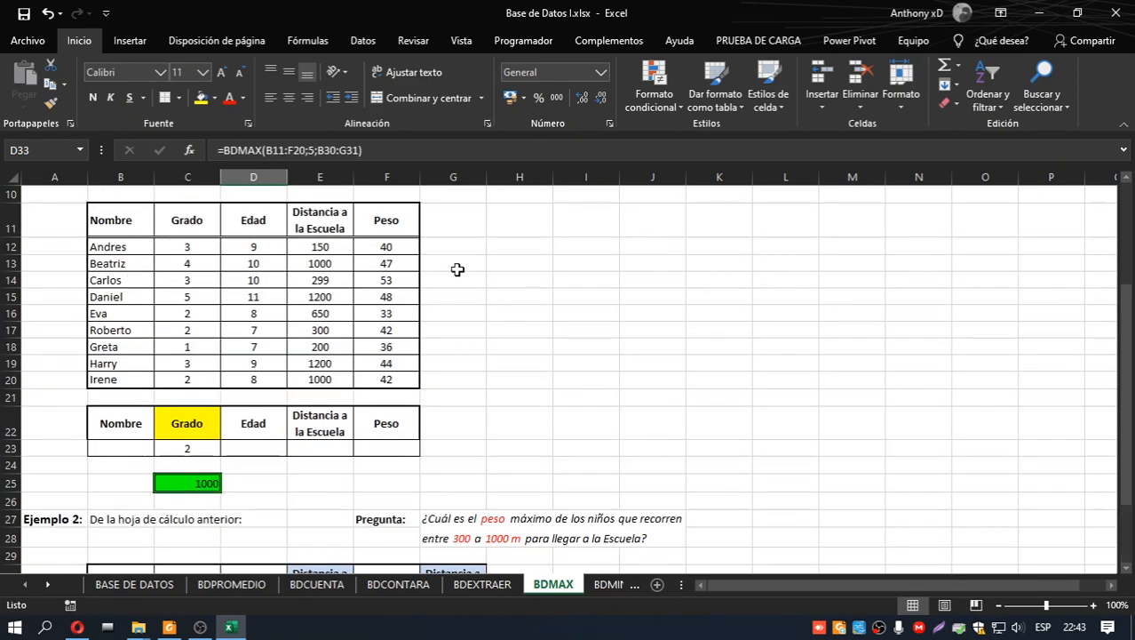
scroll(543, 355, "down", 1)
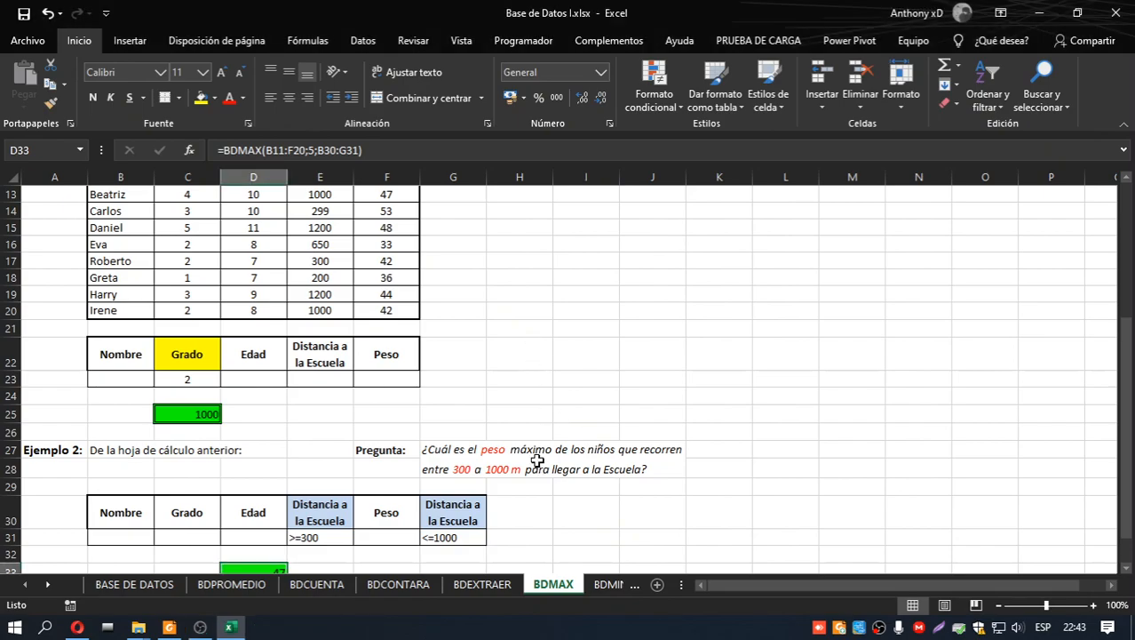
scroll(542, 465, "down", 2)
Step: On the BDMIN sheet, correct the function description by replacing the word "máximo" with "mínimo"
left_click(606, 584)
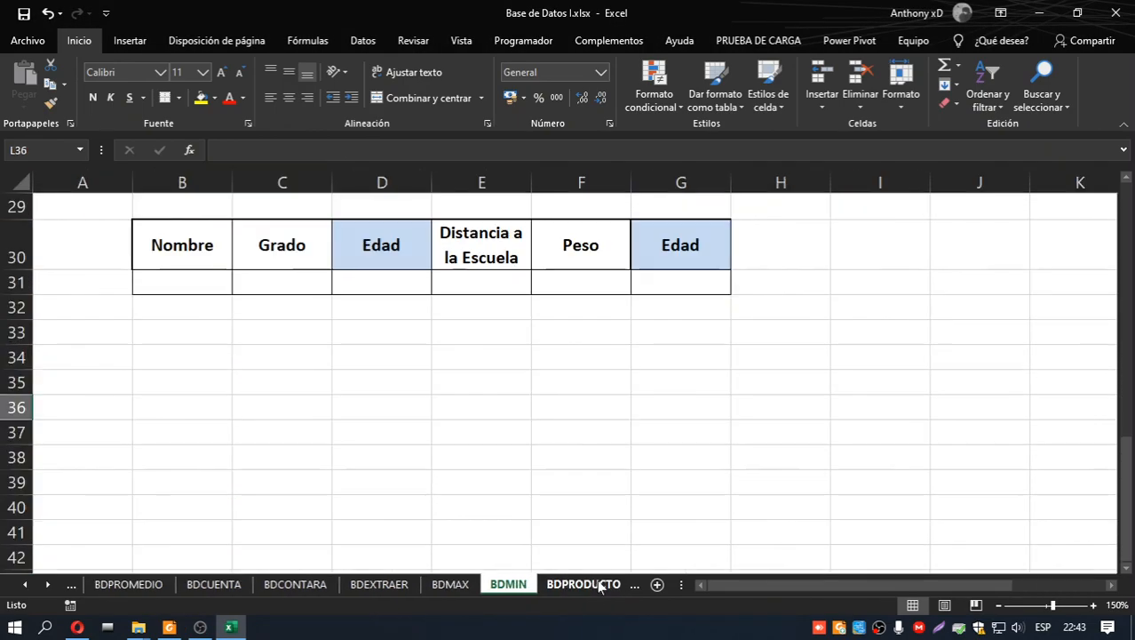
scroll(449, 358, "up", 3)
scroll(450, 358, "up", 6)
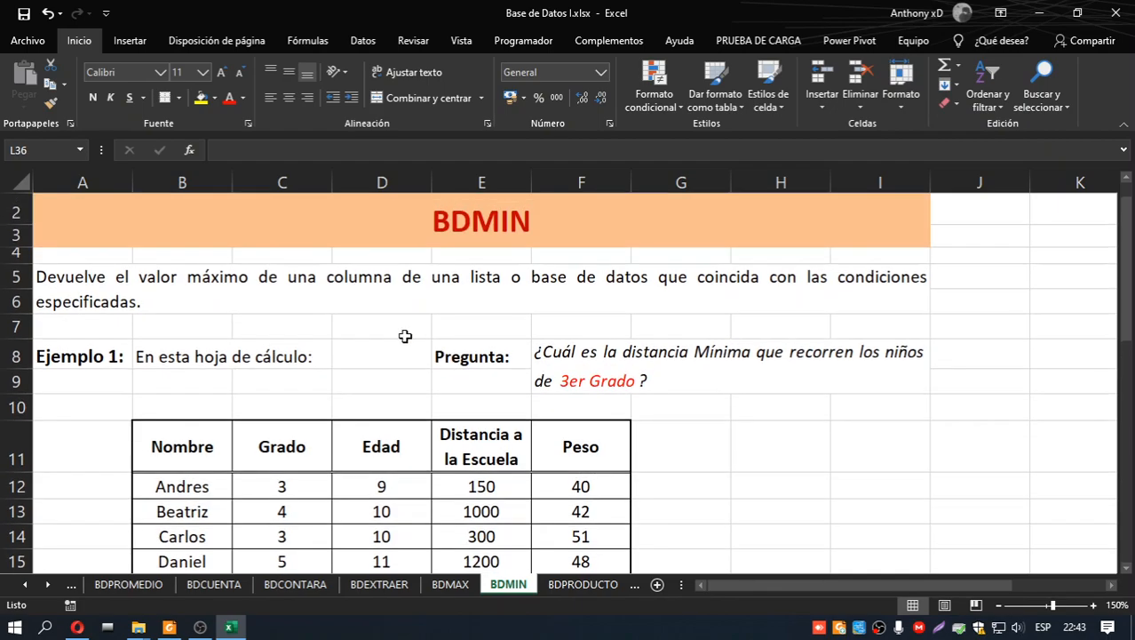
double_click(236, 280)
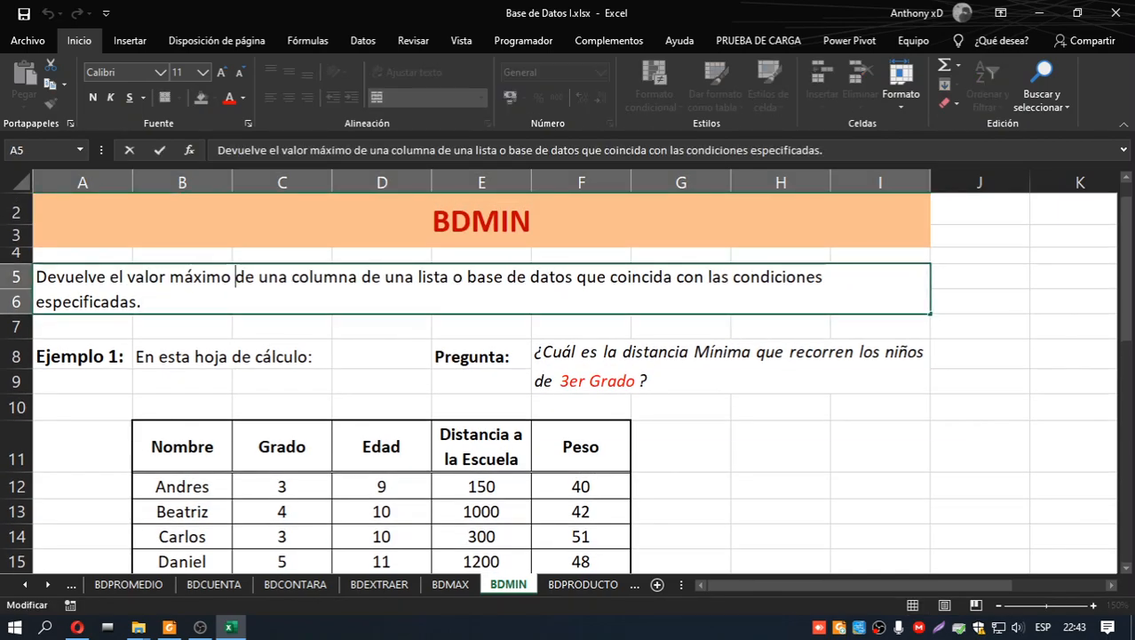
left_click_drag(221, 277, 184, 277)
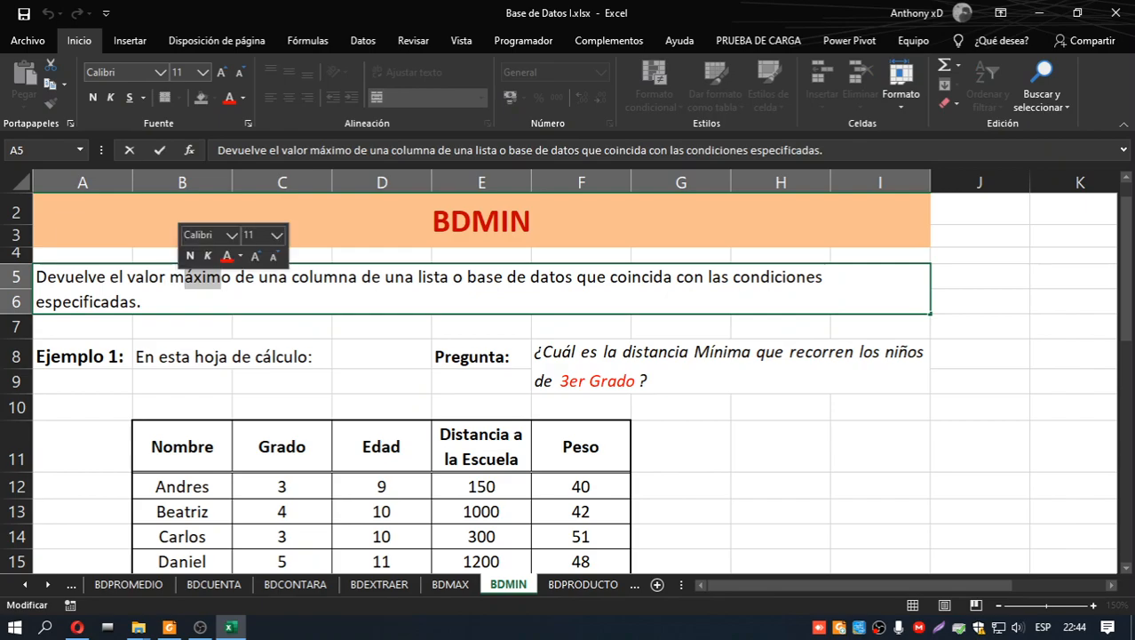
type("inimo")
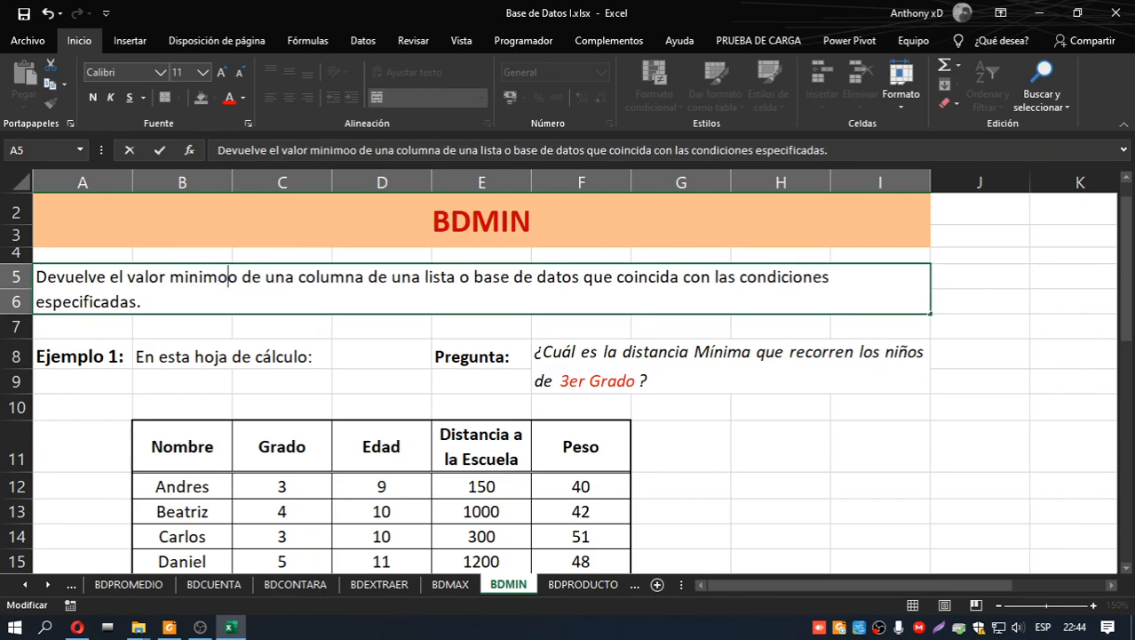
key("Delete")
key("Delete")
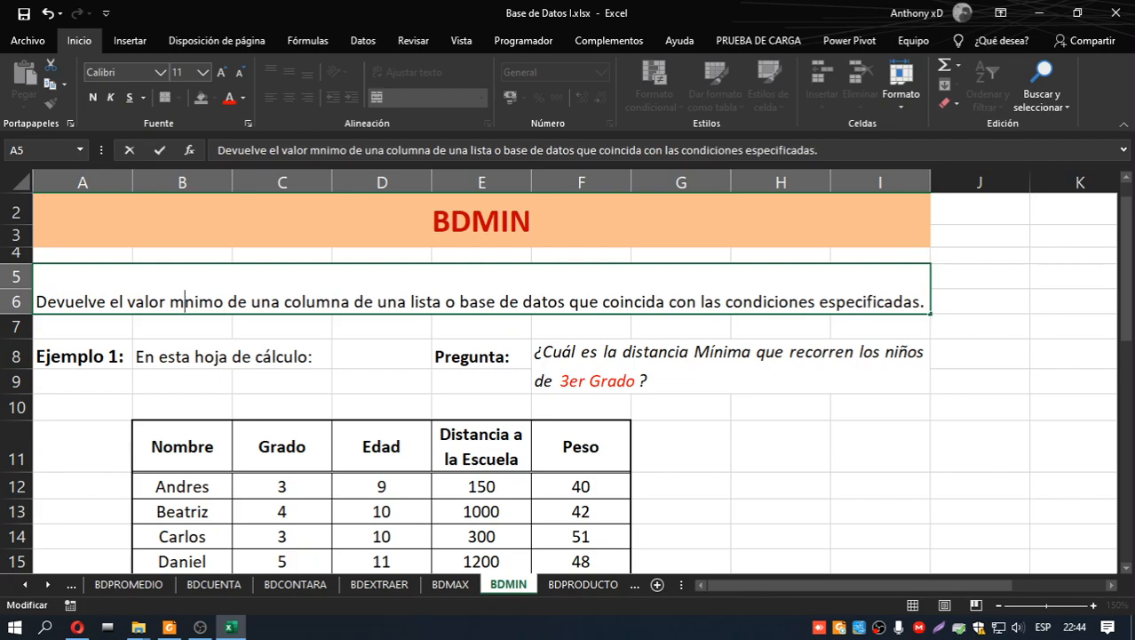
type("í")
left_click(323, 334)
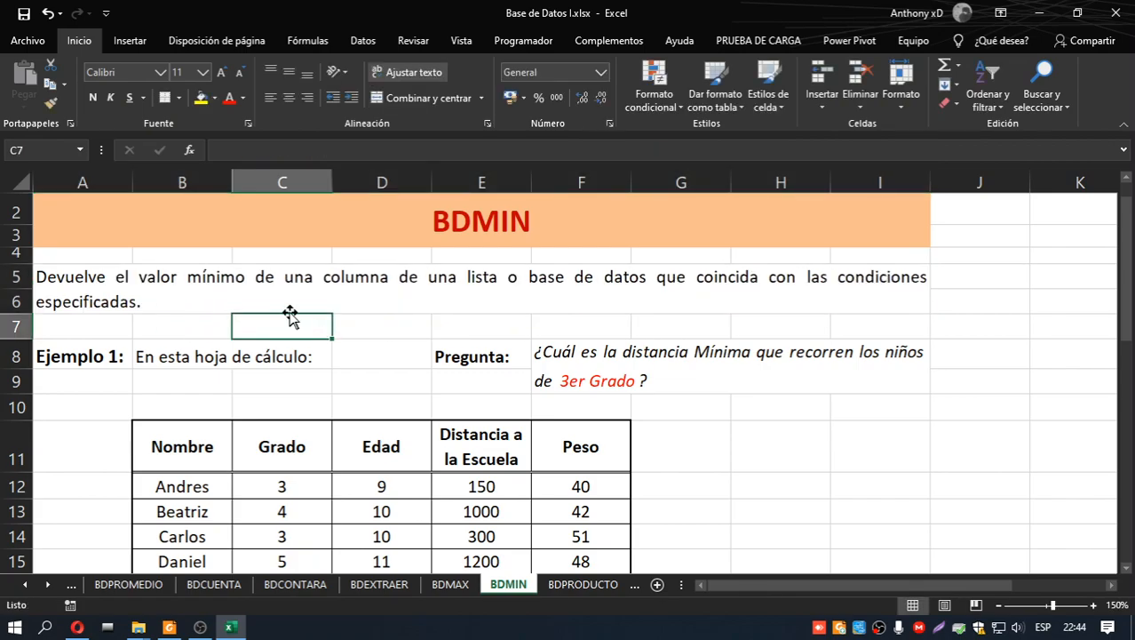
left_click(294, 294)
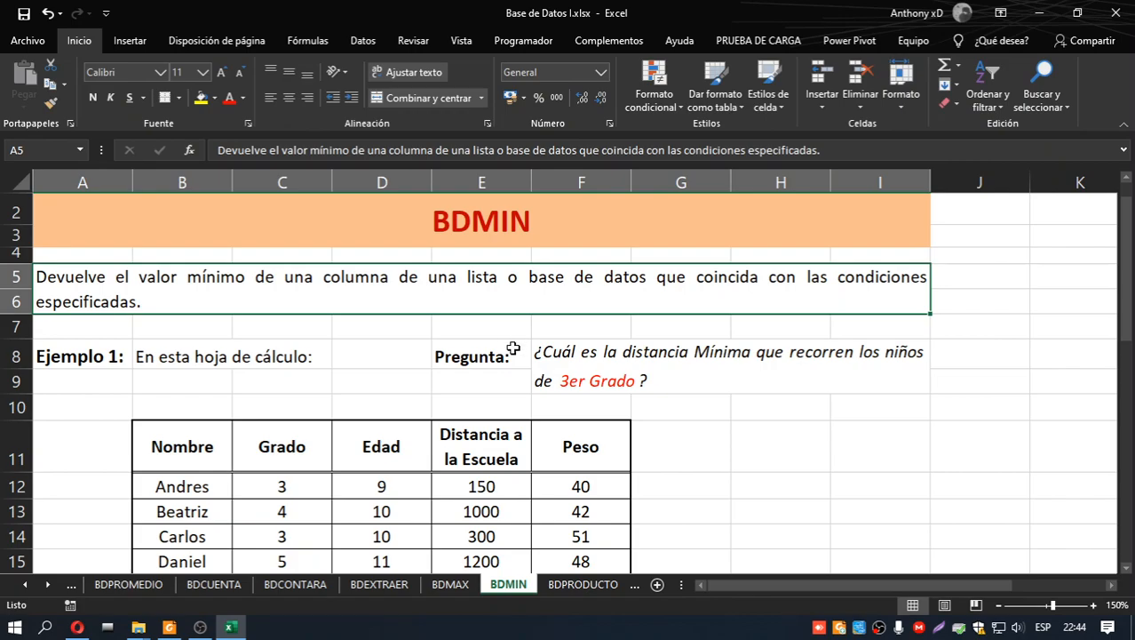
Step: Enter 3 as the Grado criterion in C23 of the Ejemplo 1 criteria table
scroll(512, 349, "down", 1)
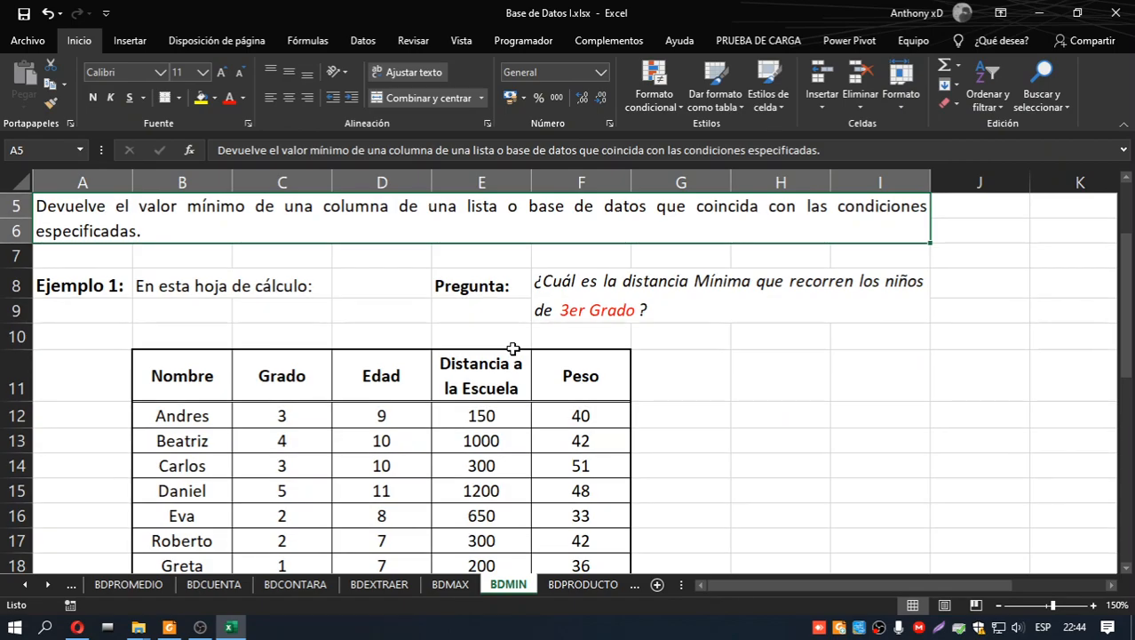
scroll(513, 348, "down", 3)
left_click(311, 459)
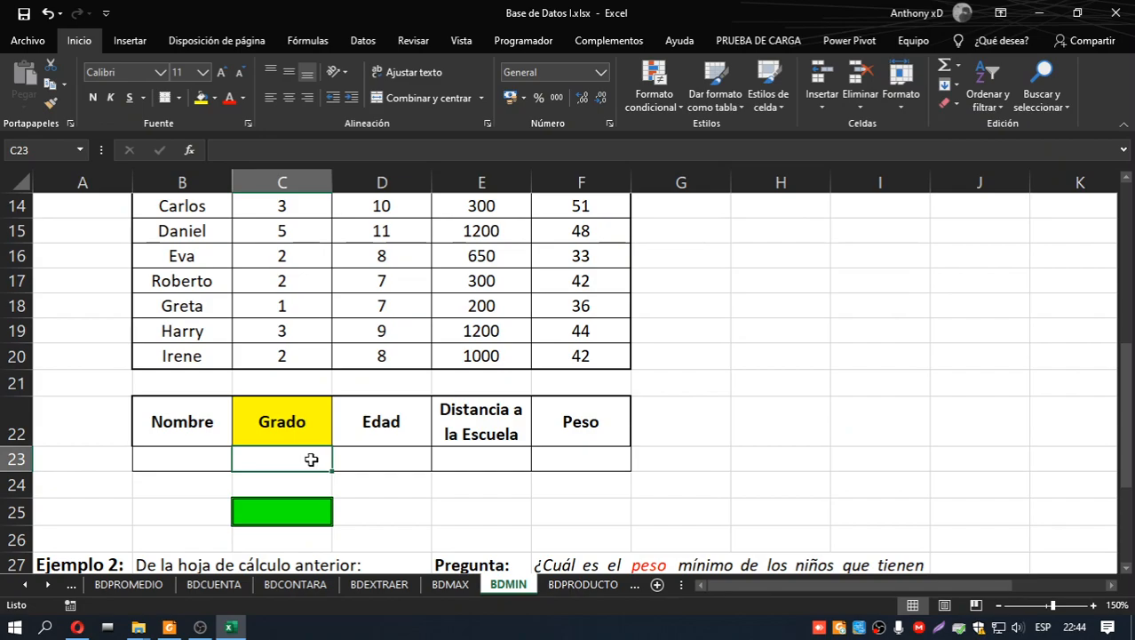
type("3")
left_click(366, 441)
Step: Start a BDMIN formula in the green result cell C25, with the records table B11:F20 as the database
left_click(299, 506)
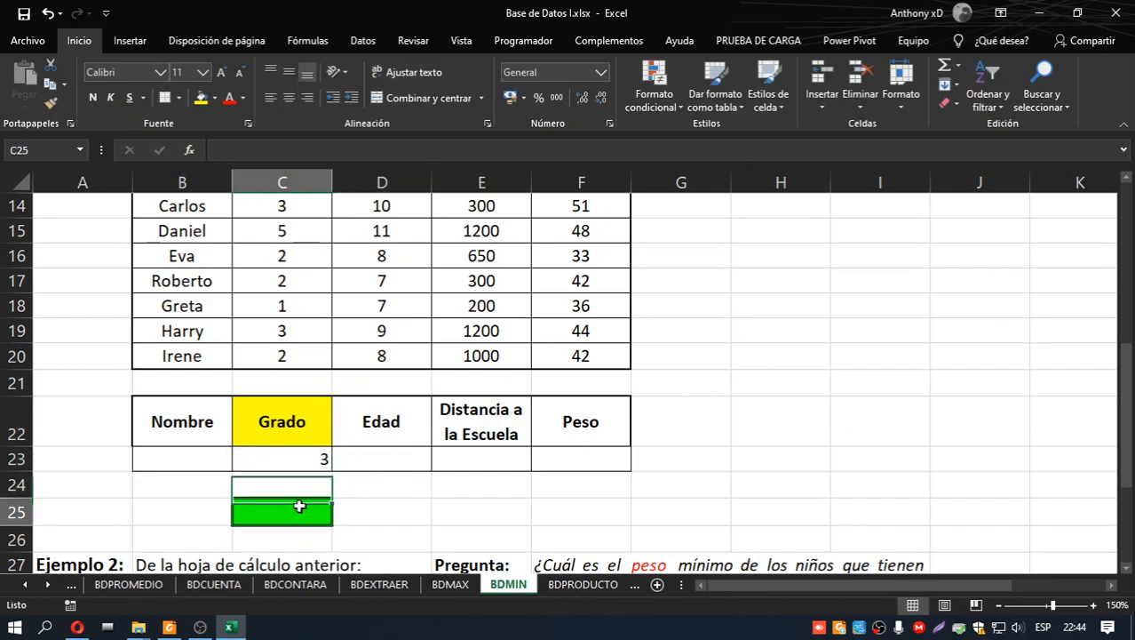
type("=bdminm")
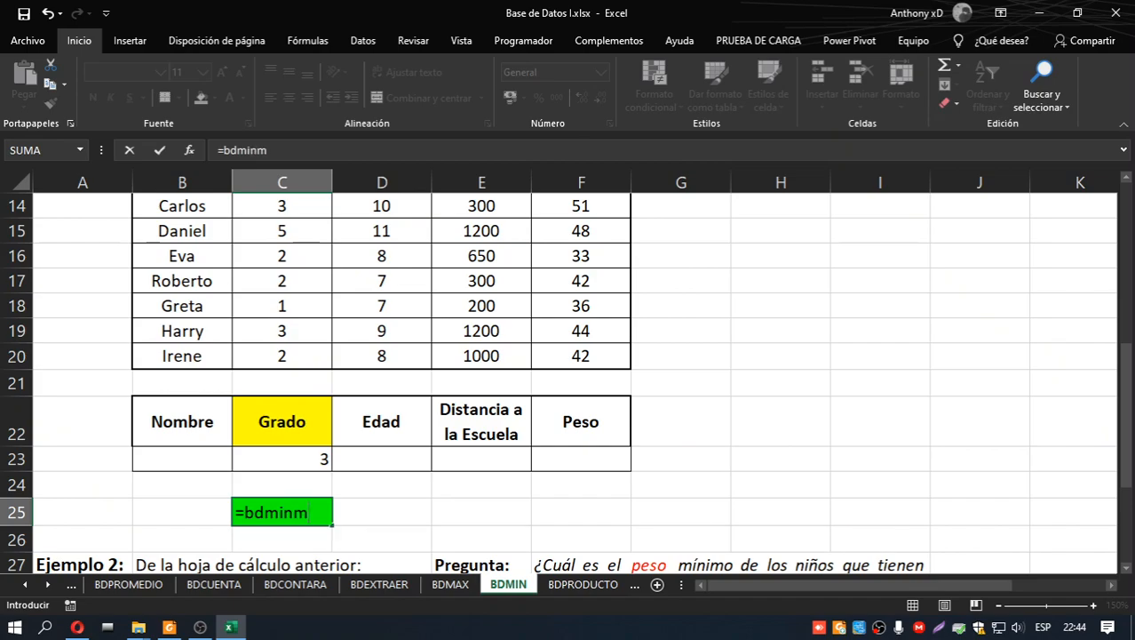
key("BackSpace")
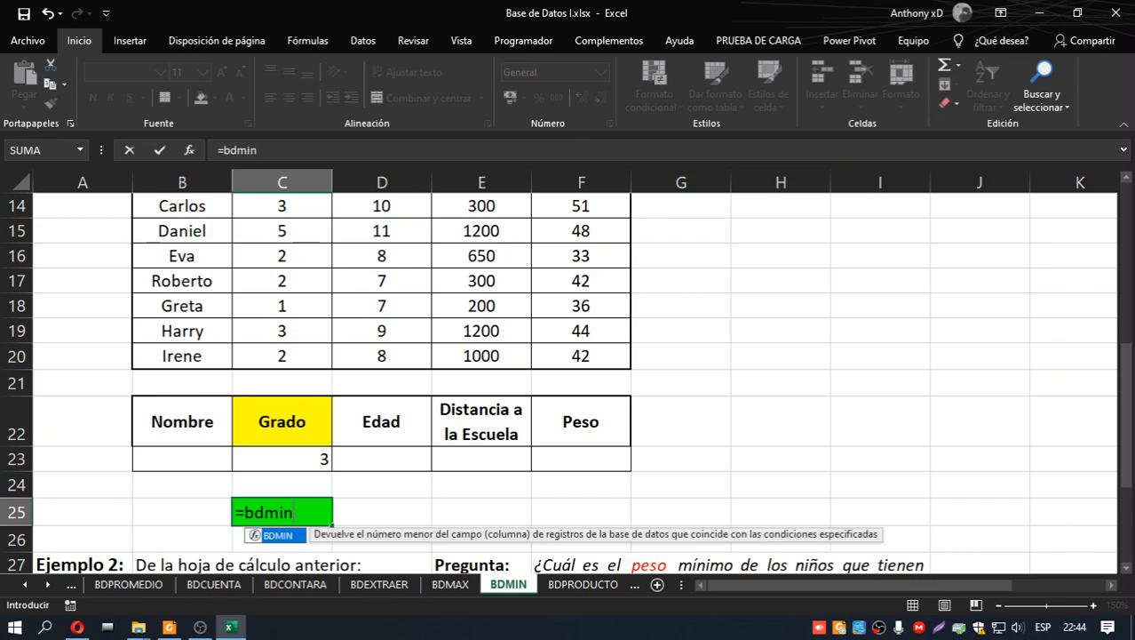
key("Tab")
scroll(279, 474, "up", 2)
left_click_drag(182, 302, 561, 535)
scroll(560, 524, "down", 3)
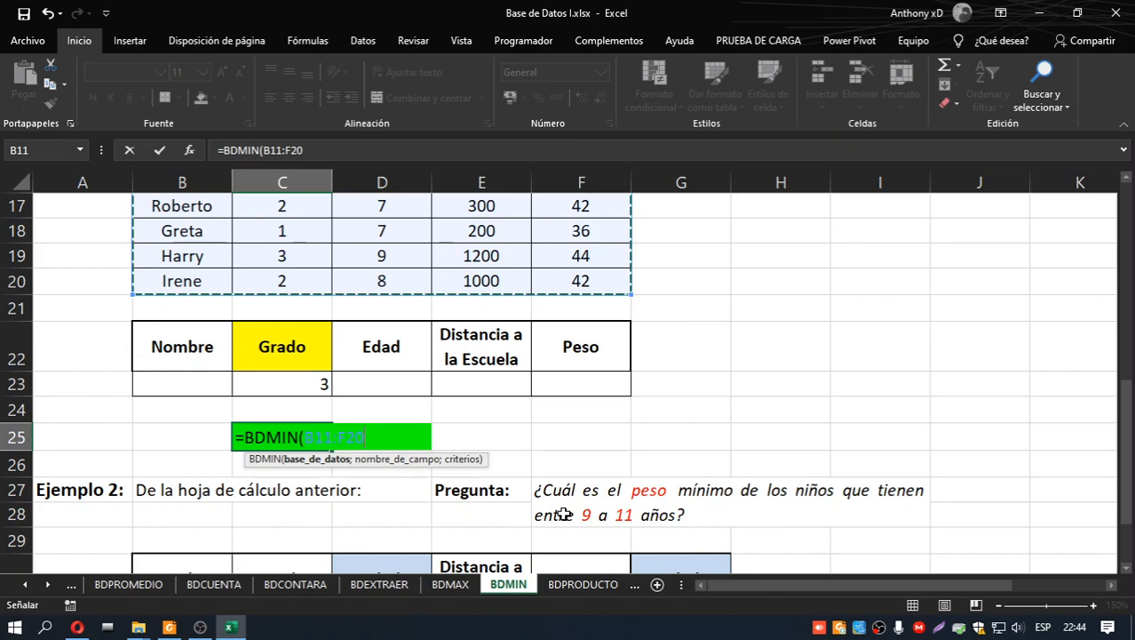
type(";")
Step: Complete the C25 BDMIN formula with field number 4 for Distancia a la Escuela and the criteria range B22:F23
scroll(565, 508, "up", 3)
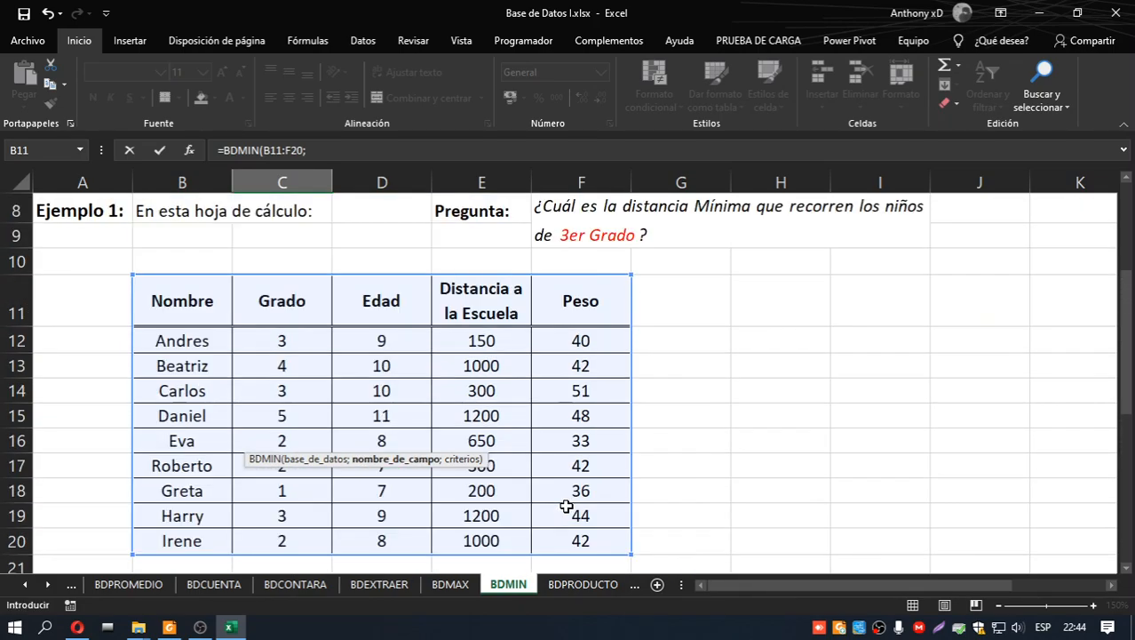
scroll(507, 297, "down", 3)
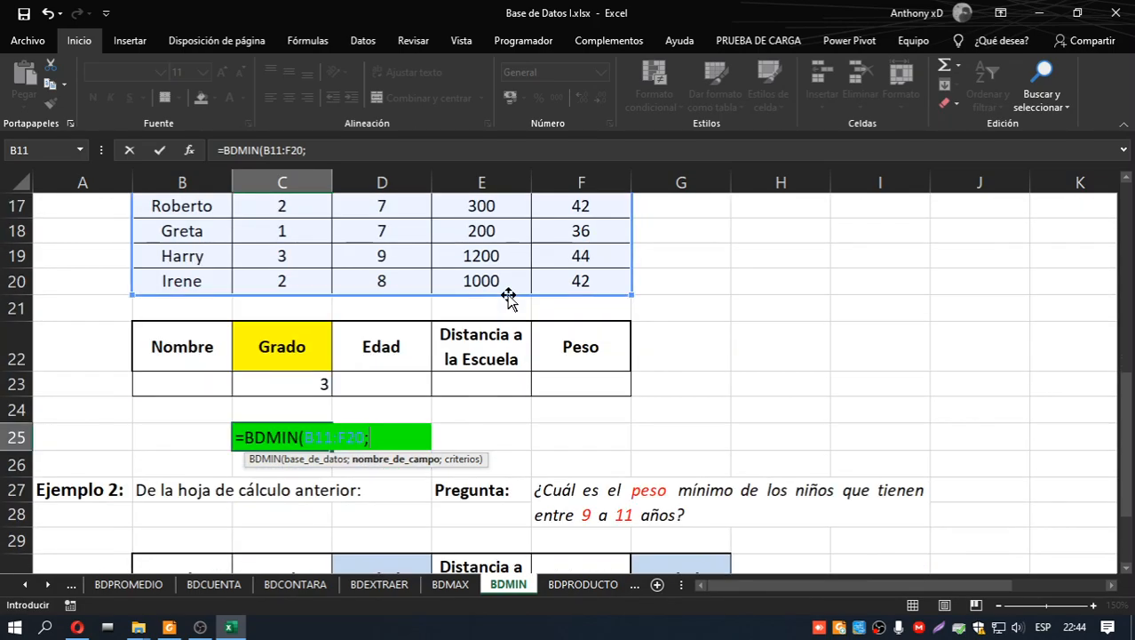
type("4;")
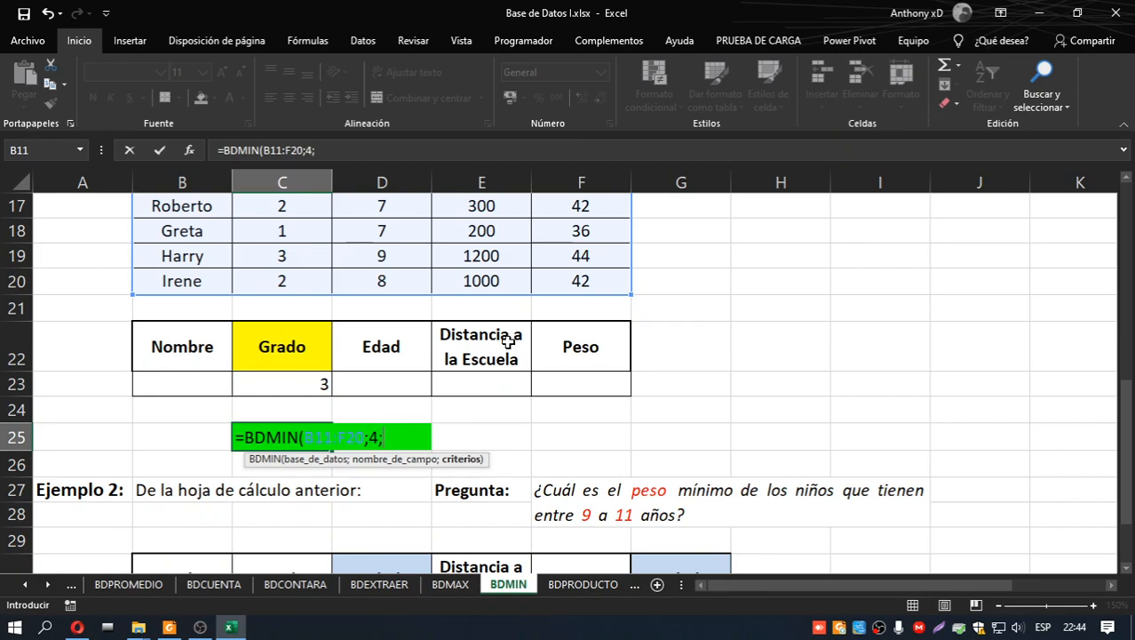
left_click_drag(205, 347, 579, 374)
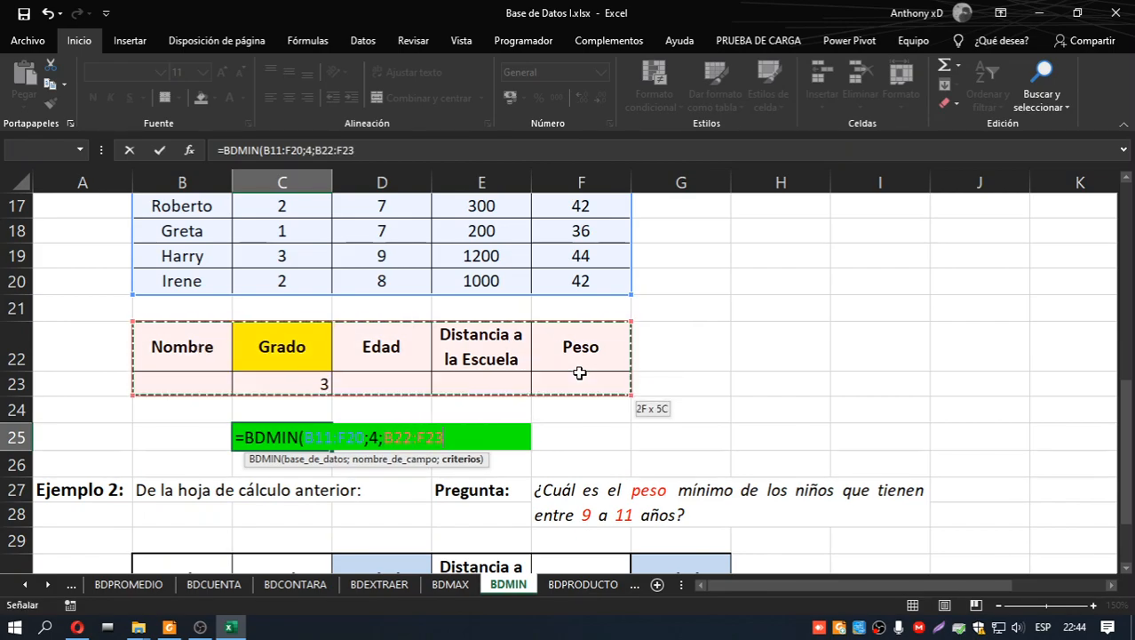
key("Return")
Step: Enter the Ejemplo 2 age criteria on the BDMIN sheet: >=9 in D31 and <=11 in G31
scroll(579, 373, "down", 3)
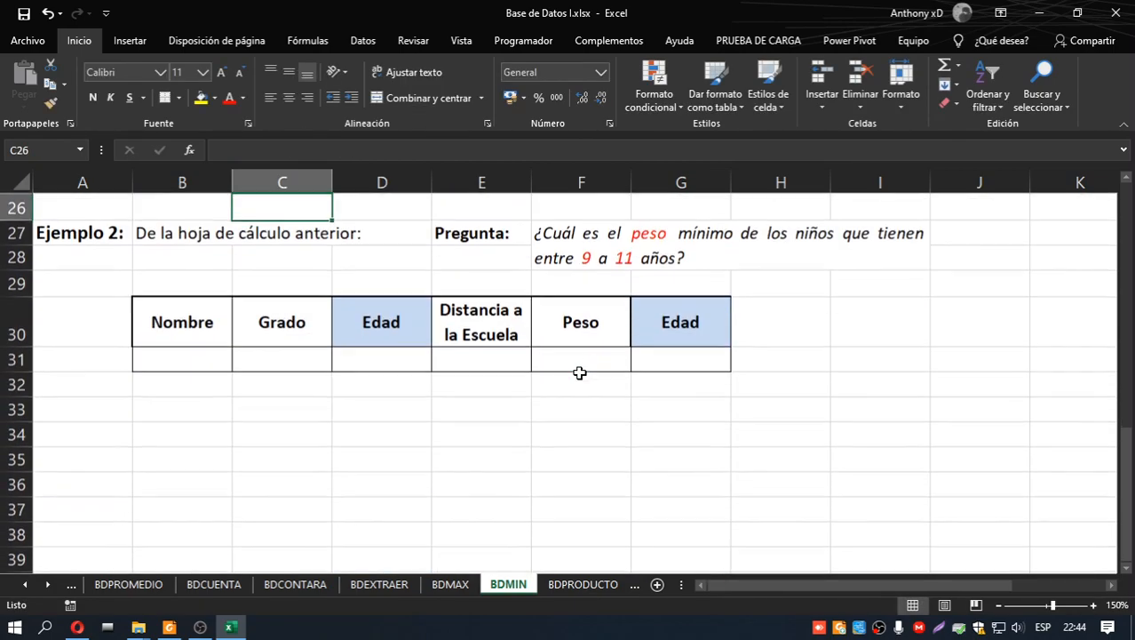
scroll(579, 373, "up", 1)
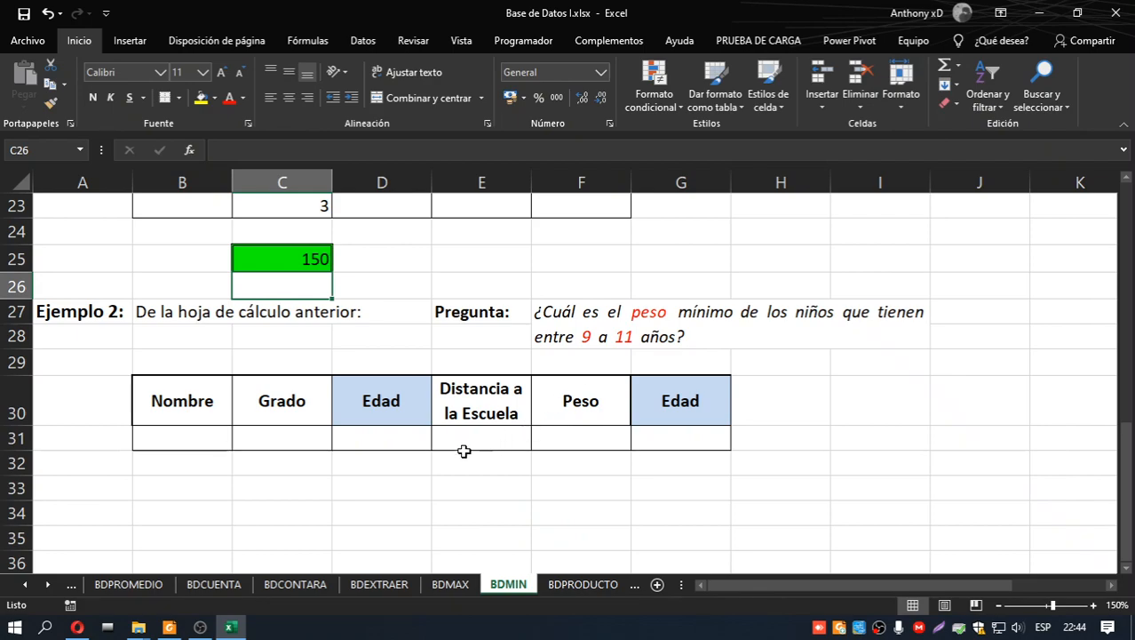
left_click(397, 441)
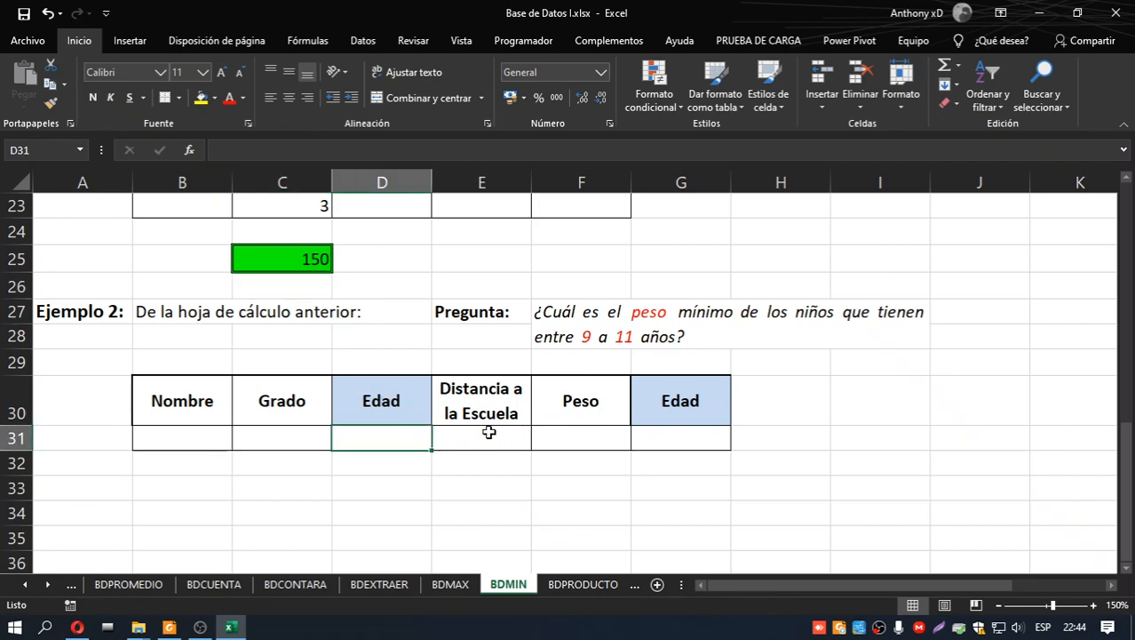
type(">=9")
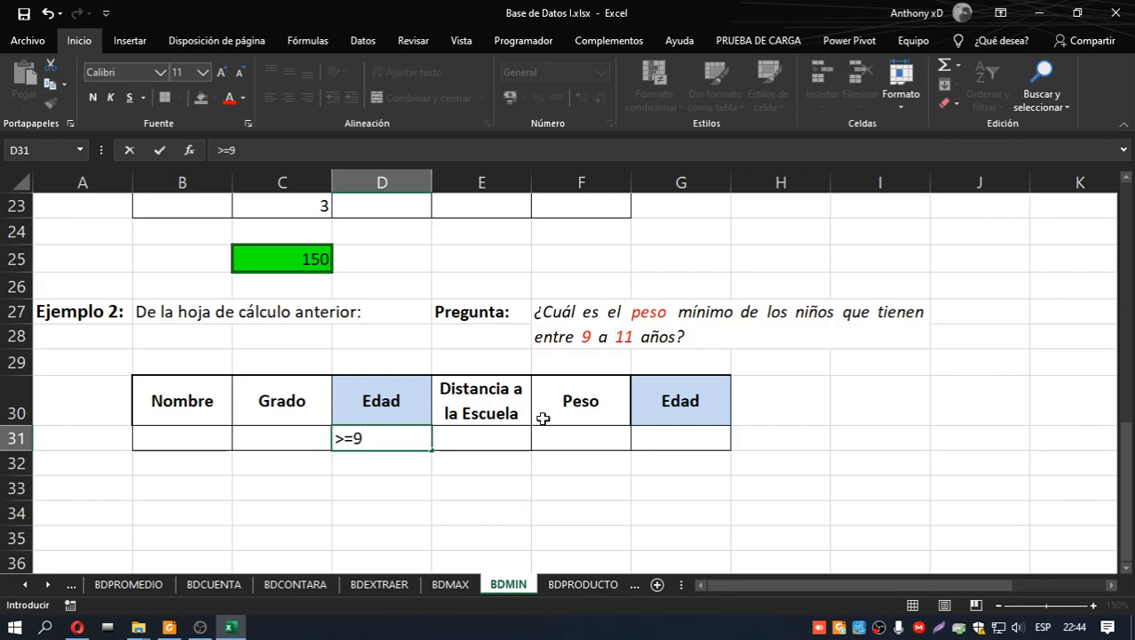
left_click(675, 436)
key("super")
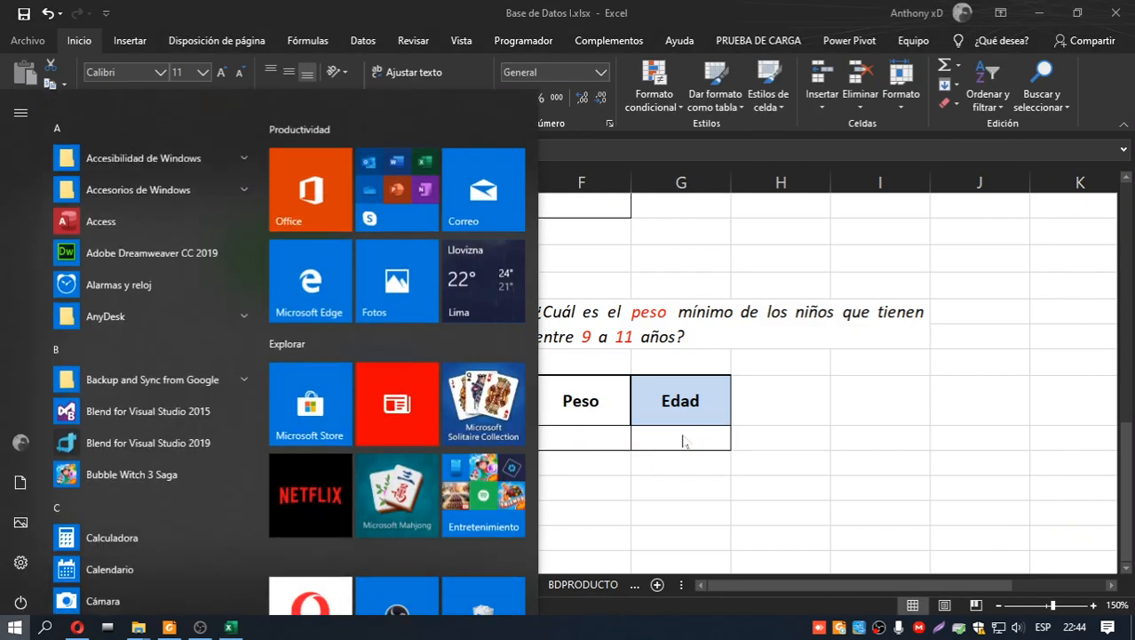
key("super")
type("<")
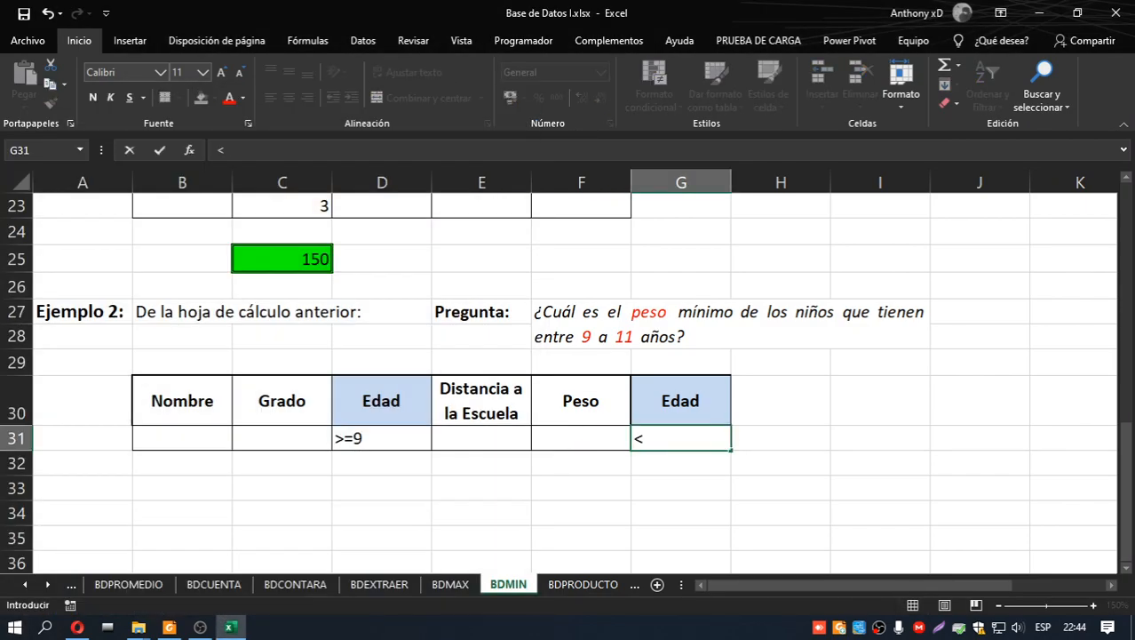
type("=11")
left_click(604, 484)
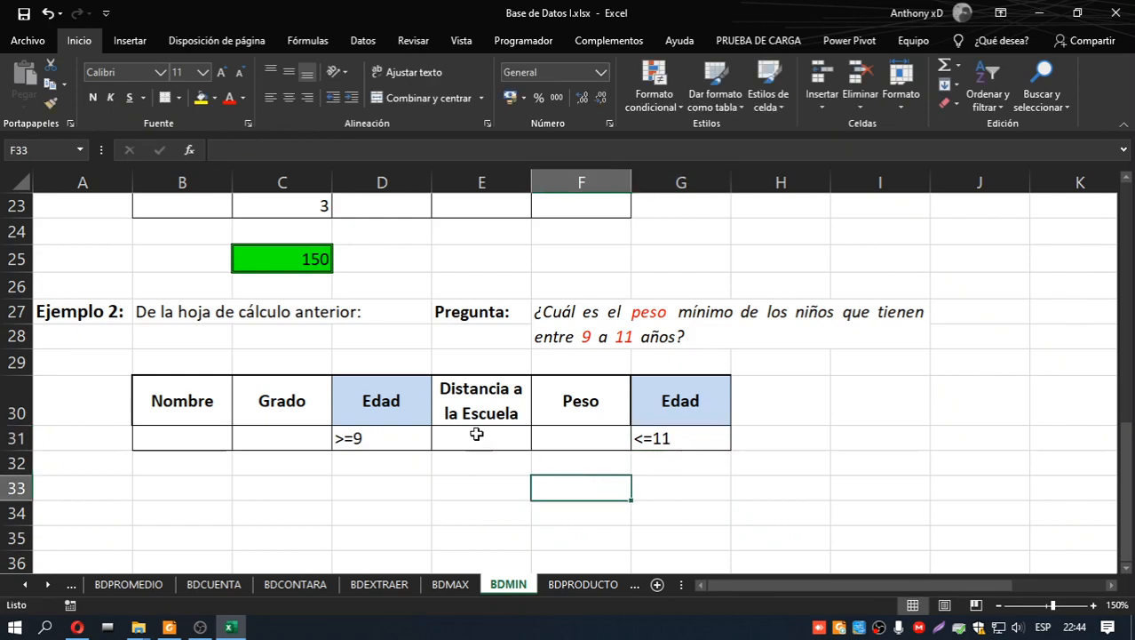
Step: Start a BDMIN formula in C33 with the records table B11:F20 as the database
left_click(476, 433)
left_click(289, 477)
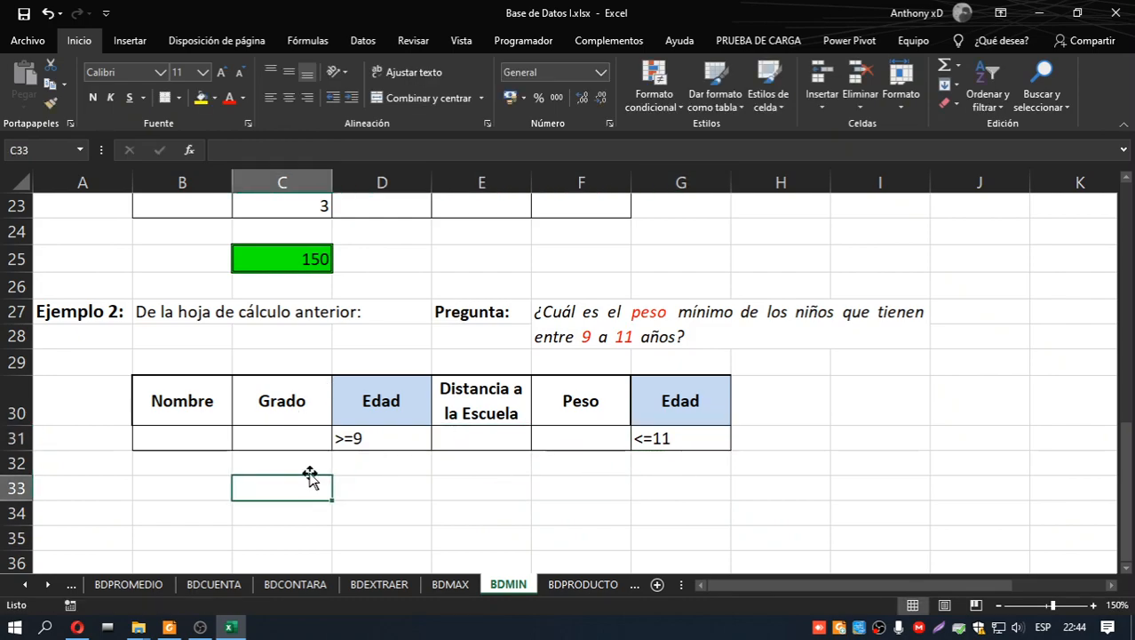
type("=b")
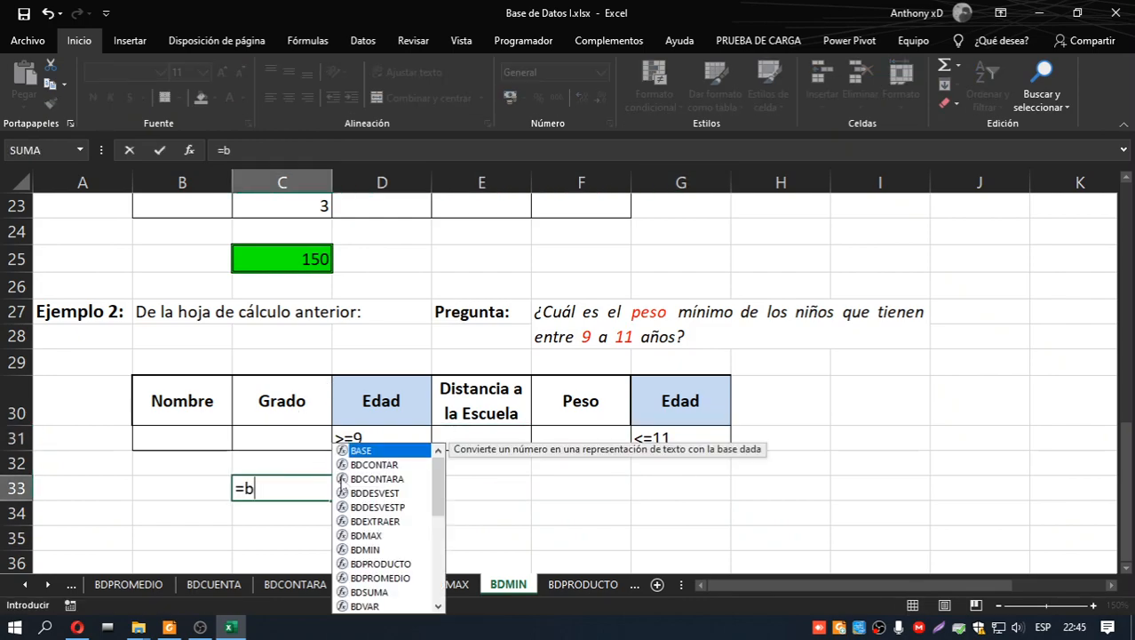
type("dmi")
key("Tab")
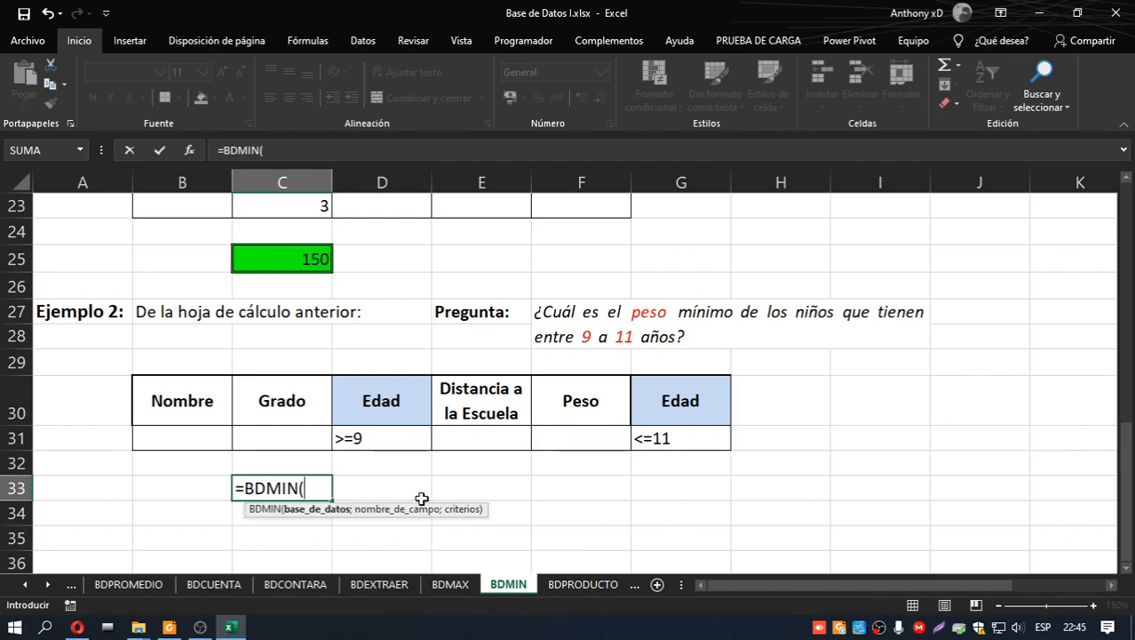
scroll(422, 500, "up", 5)
left_click_drag(182, 301, 583, 541)
scroll(553, 525, "down", 5)
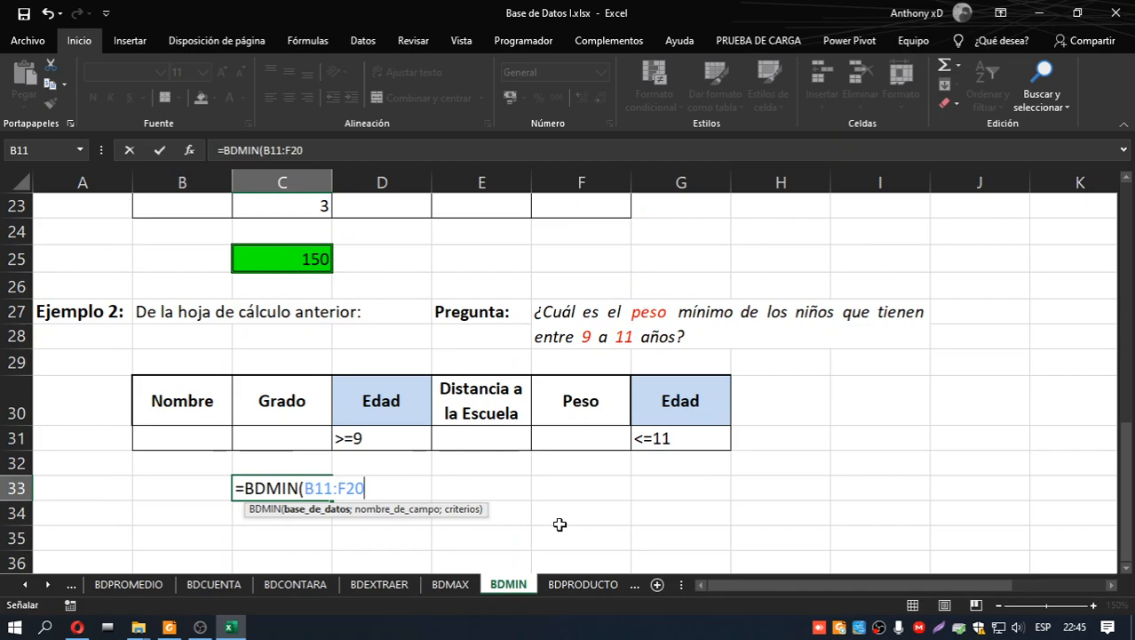
Step: Complete the C33 BDMIN formula with field number 5 for Peso and the criteria range B30:G31
type(";")
scroll(587, 475, "up", 4)
scroll(613, 462, "down", 3)
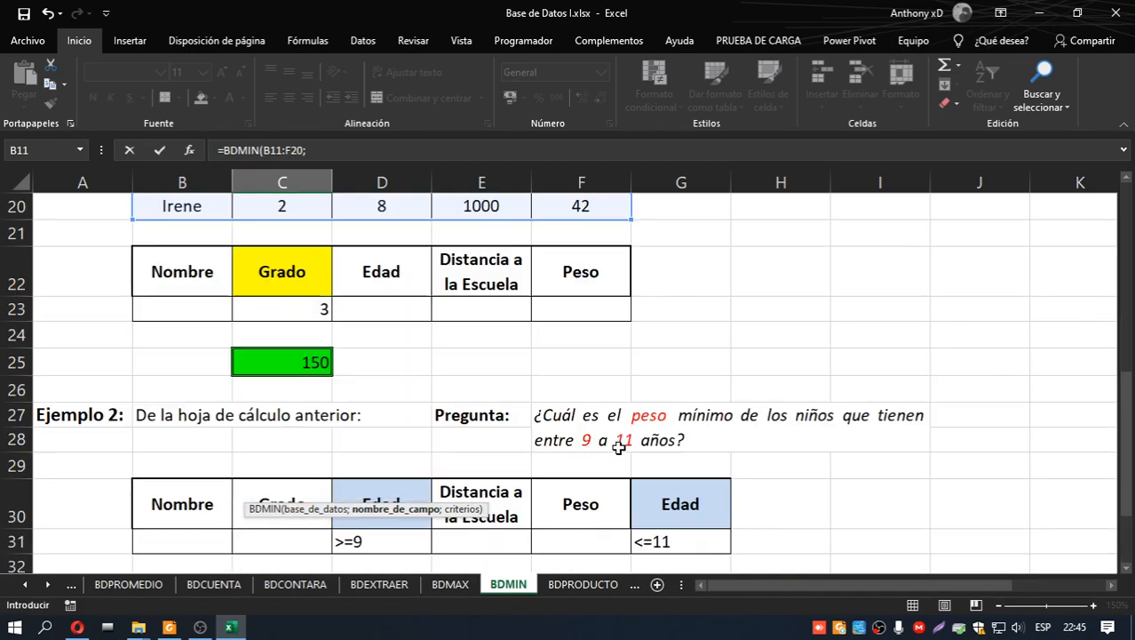
scroll(619, 446, "down", 2)
type("5")
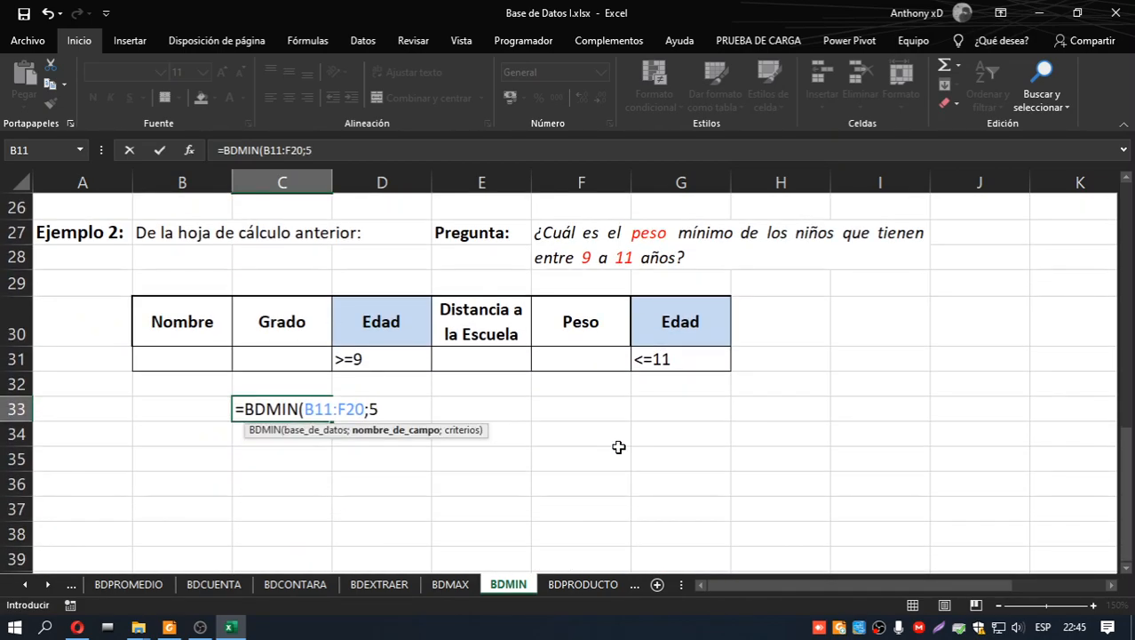
type(";")
left_click_drag(169, 321, 655, 353)
key("Return")
scroll(653, 353, "down", 4)
scroll(653, 353, "up", 5)
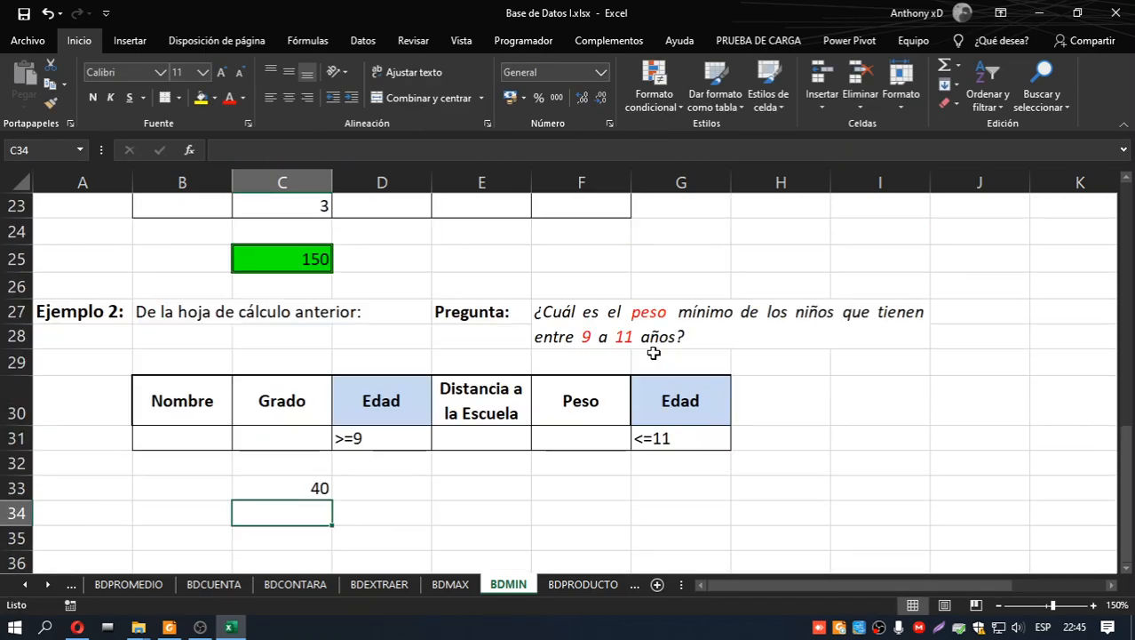
scroll(653, 353, "up", 1)
Step: Open the BDPRODUCTO sheet and read its Ejemplo 1 question, box data table and criteria table
left_click(568, 591)
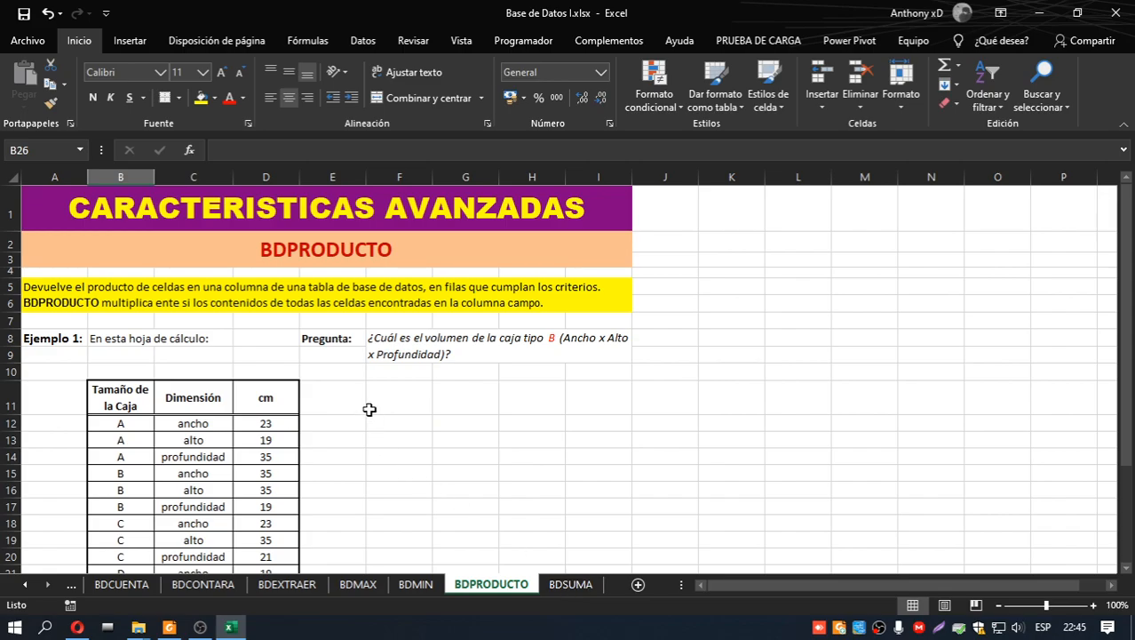
scroll(369, 409, "down", 2)
scroll(371, 400, "up", 2)
scroll(373, 399, "down", 4)
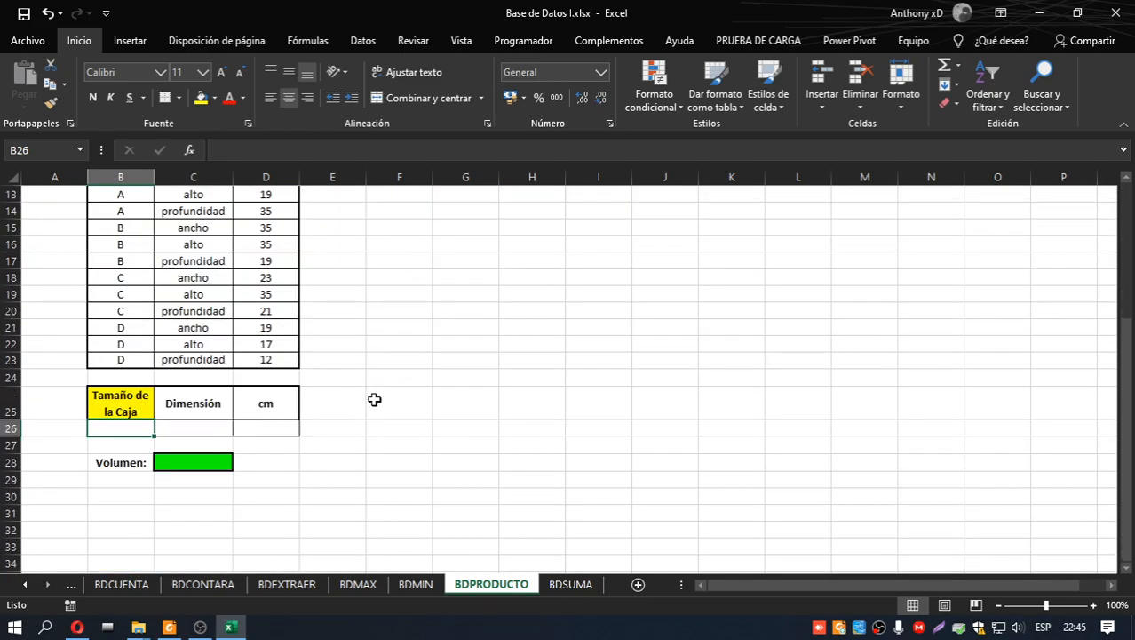
scroll(373, 399, "up", 2)
scroll(417, 427, "down", 1)
scroll(497, 482, "up", 1)
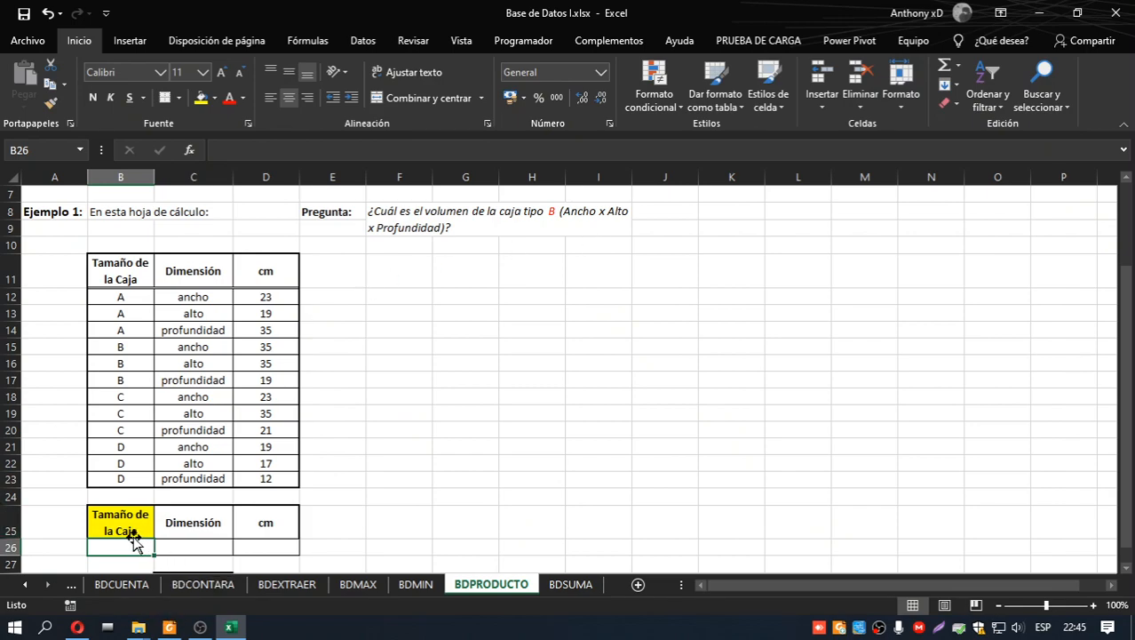
type("=")
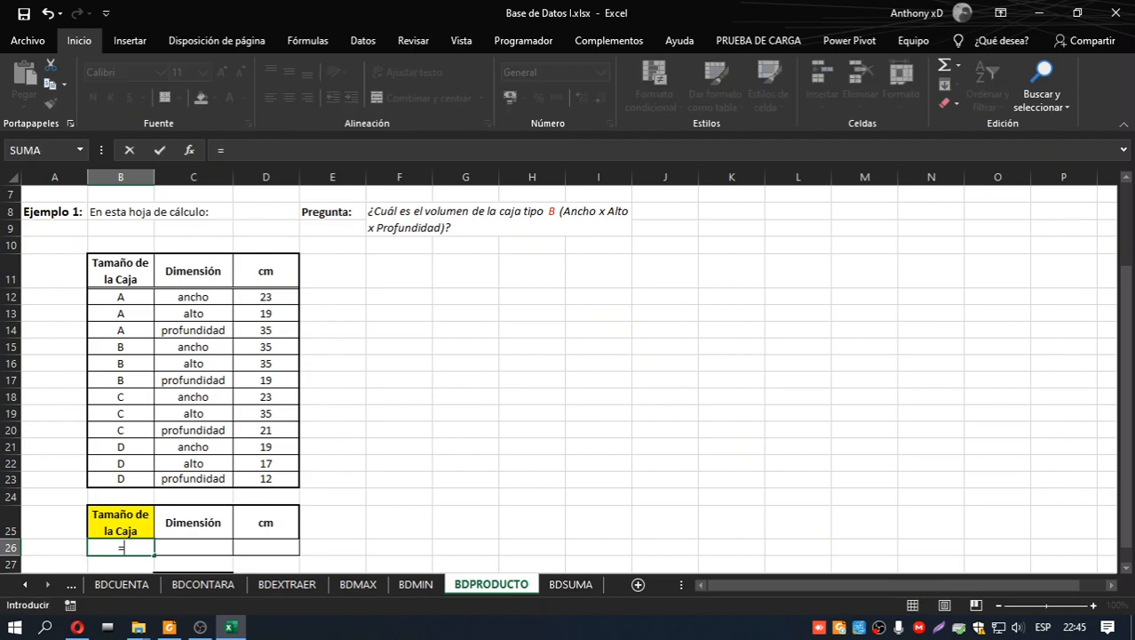
type("bdp")
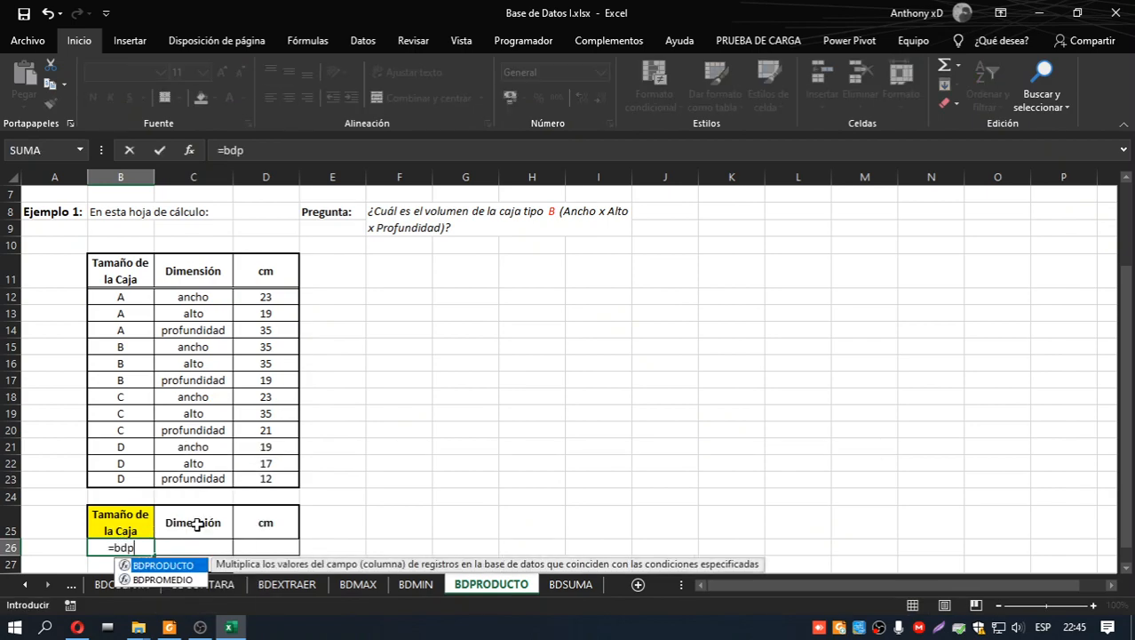
type("r")
double_click(184, 569)
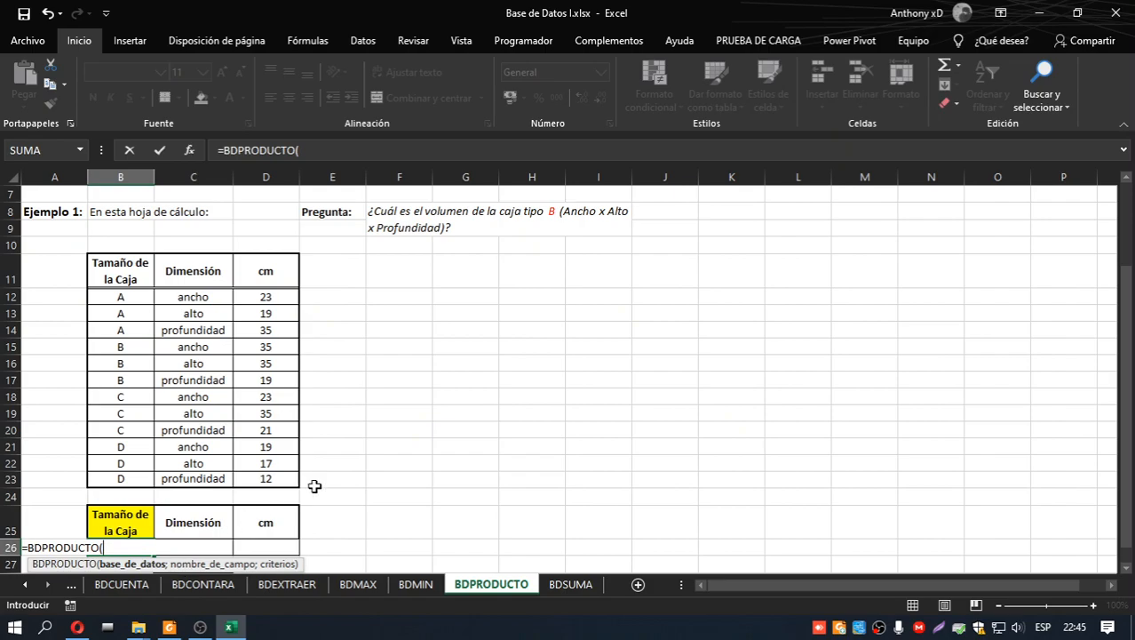
scroll(363, 469, "down", 1)
scroll(363, 470, "up", 1)
scroll(362, 470, "down", 1)
scroll(363, 470, "up", 1)
left_click_drag(114, 273, 285, 488)
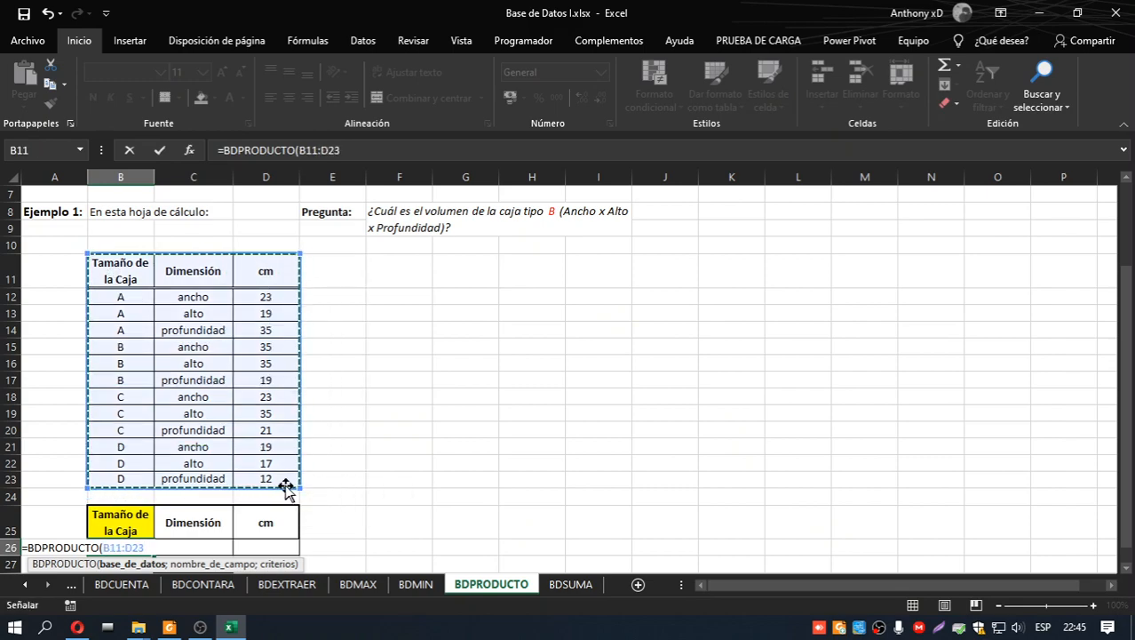
type(";")
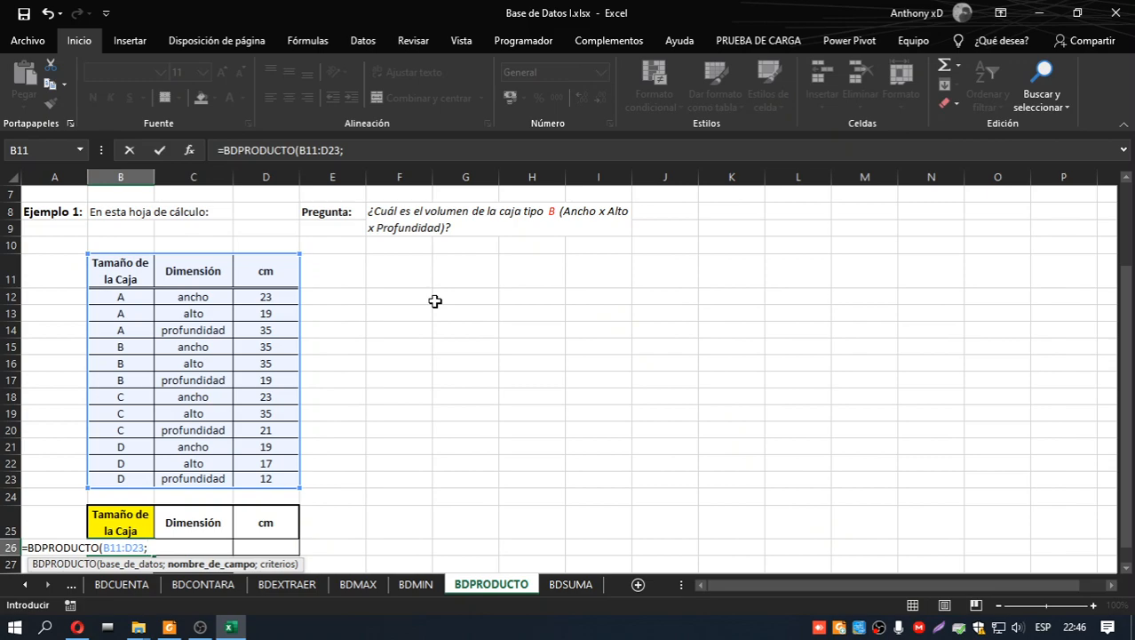
key("BackSpace")
key("BackSpace")
key("BackSpace")
key("BackSpace")
key("BackSpace")
key("BackSpace")
key("BackSpace")
key("BackSpace")
key("BackSpace")
key("BackSpace")
key("BackSpace")
key("BackSpace")
key("BackSpace")
key("BackSpace")
key("BackSpace")
key("BackSpace")
key("BackSpace")
key("BackSpace")
key("BackSpace")
key("BackSpace")
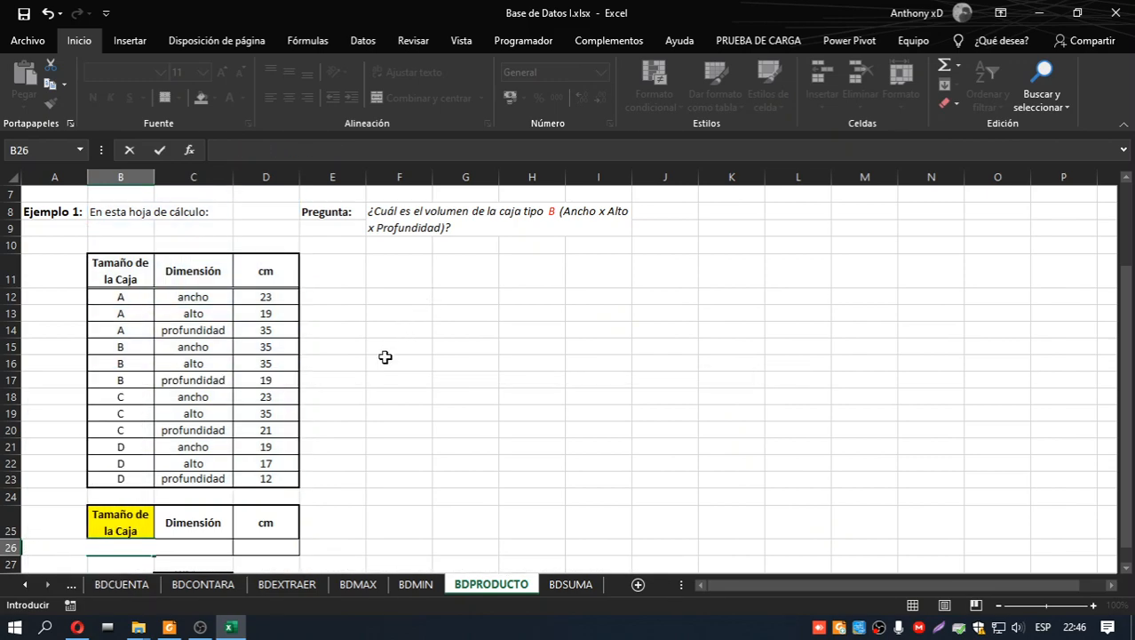
left_click(259, 480)
Step: Enter b as the Tamaño de la Caja criterion in B26
left_click(142, 545)
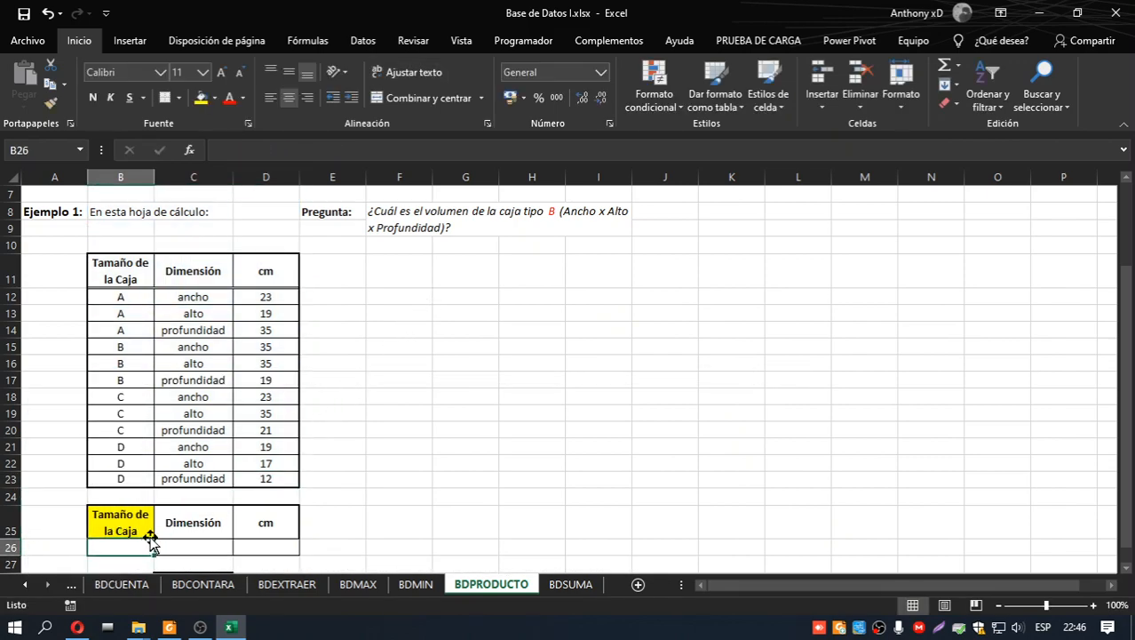
type("b")
scroll(268, 471, "down", 2)
Step: Start a BDPRODUCTO formula in the green Volumen cell C28, with the box table B11:D23 as the database
left_click(195, 460)
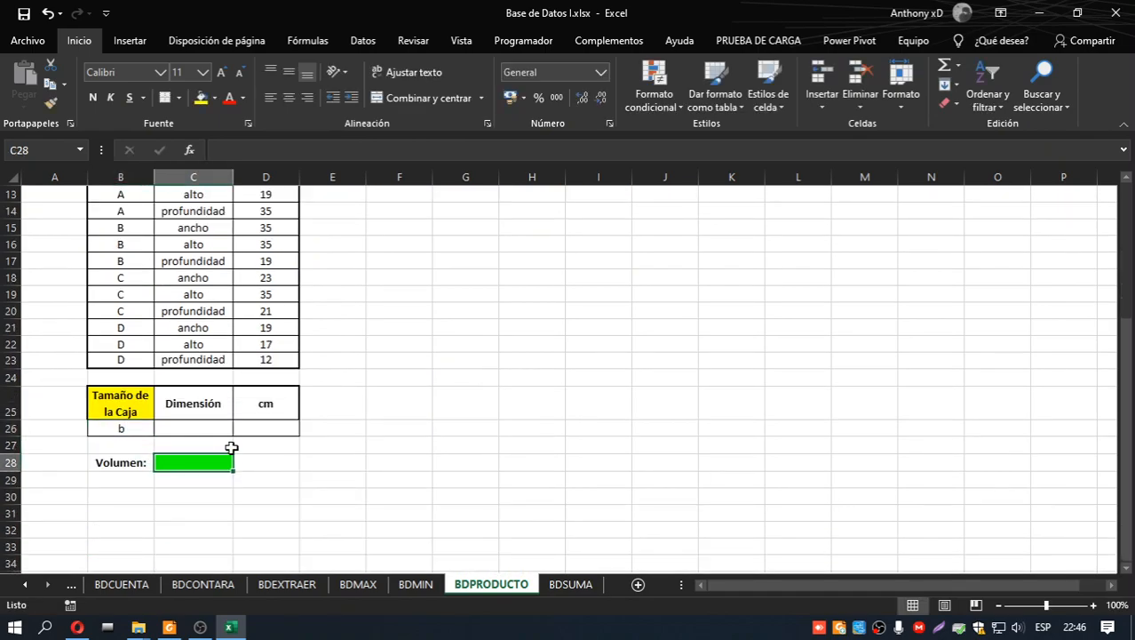
type("=")
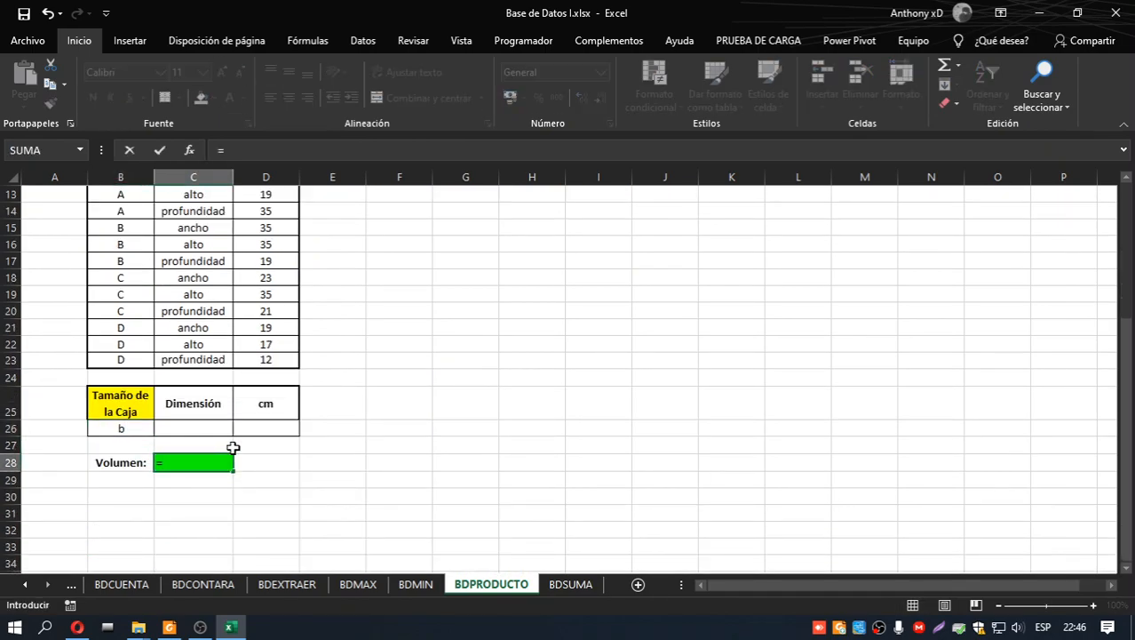
type("bdpr")
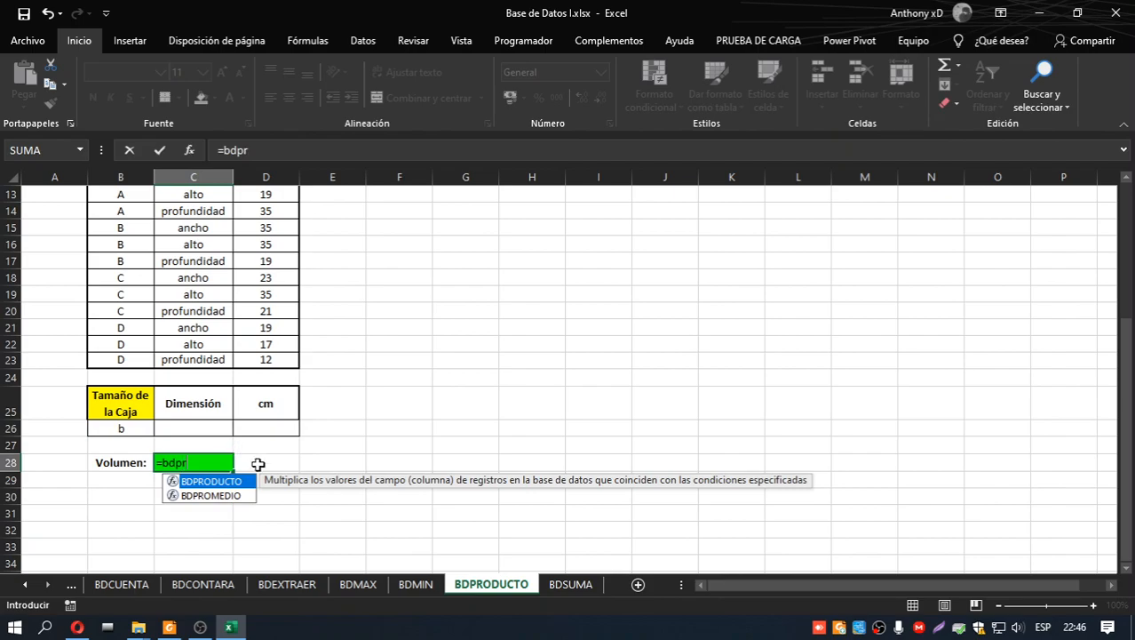
double_click(226, 482)
scroll(226, 426, "up", 2)
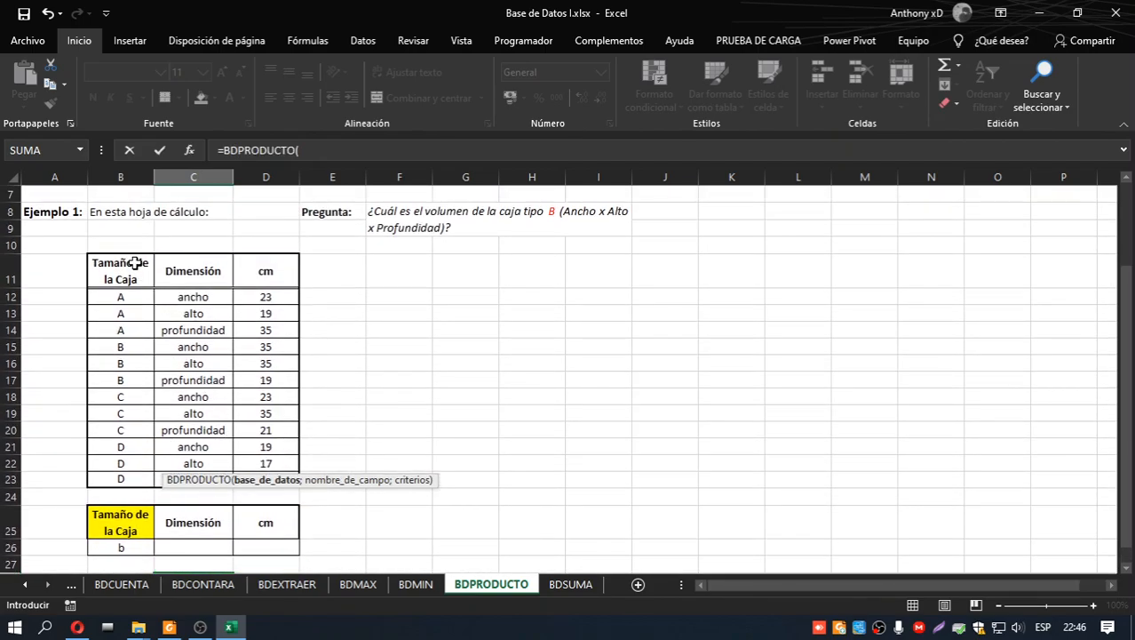
left_click_drag(133, 263, 294, 480)
scroll(324, 377, "down", 2)
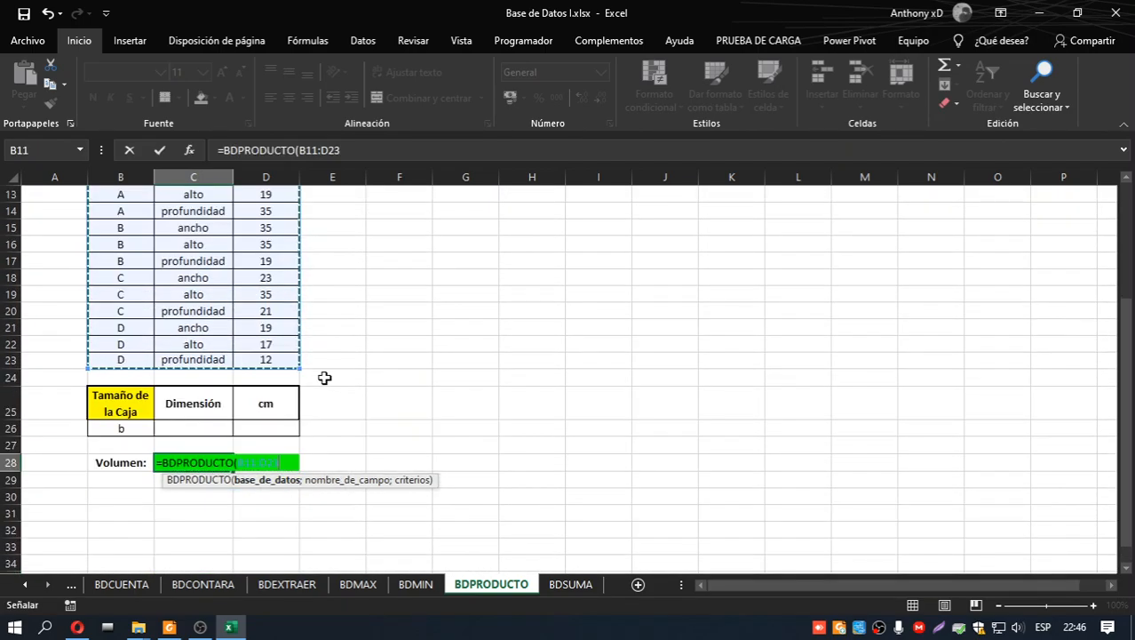
Step: Complete the C28 BDPRODUCTO formula with field number 3 for cm and the criteria range B25:D26
type(";")
scroll(325, 377, "up", 1)
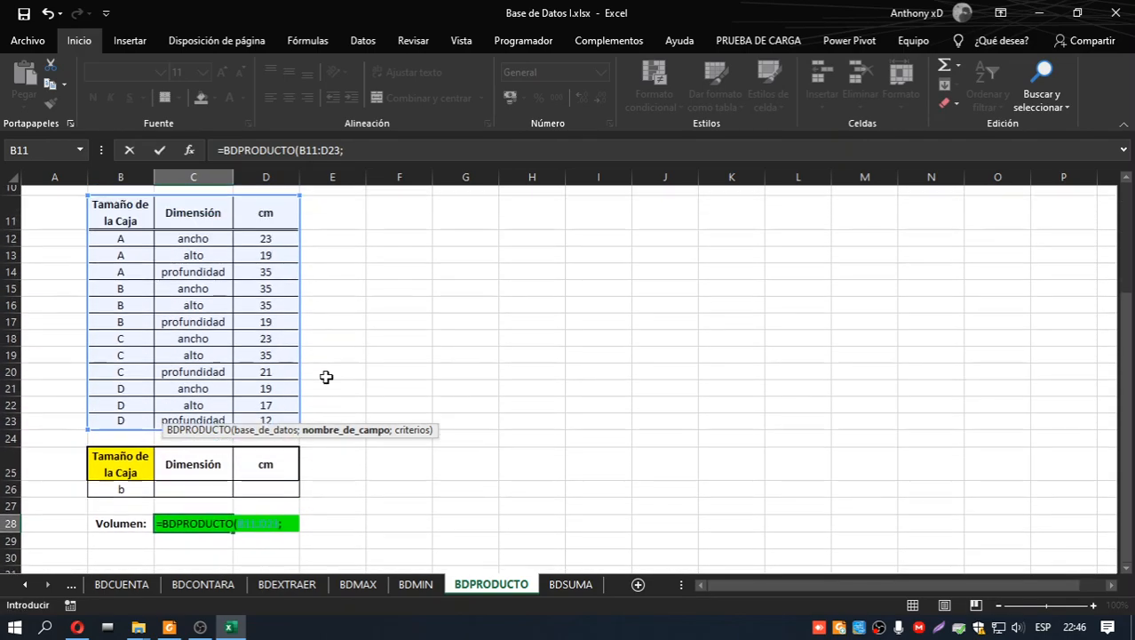
type("3;")
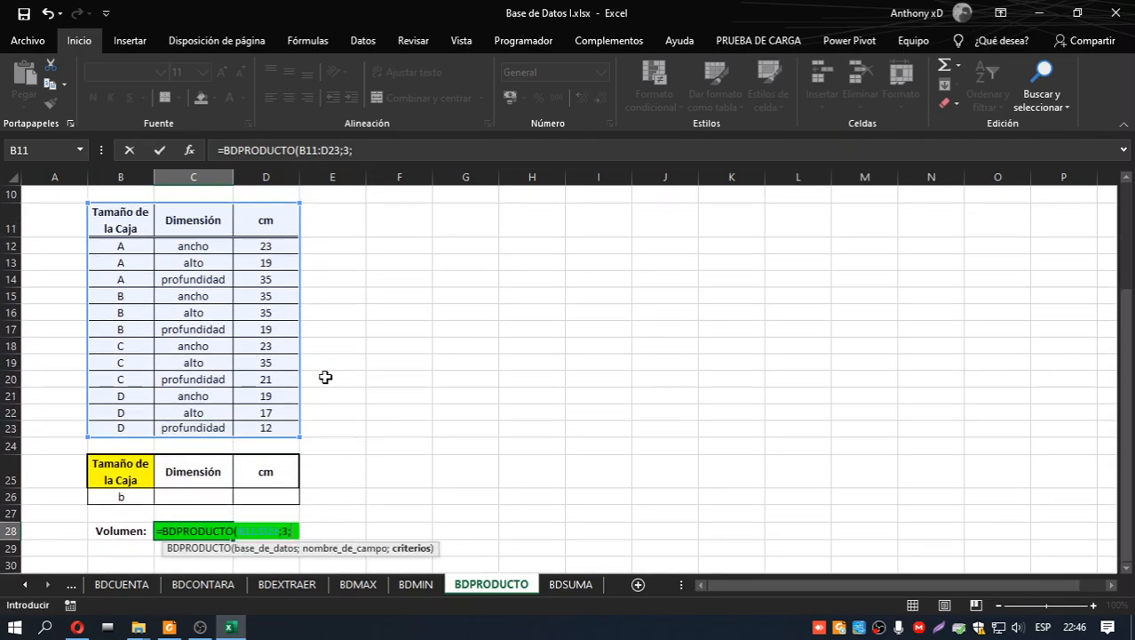
scroll(325, 377, "down", 1)
left_click_drag(130, 405, 282, 433)
key("Return")
scroll(282, 434, "up", 1)
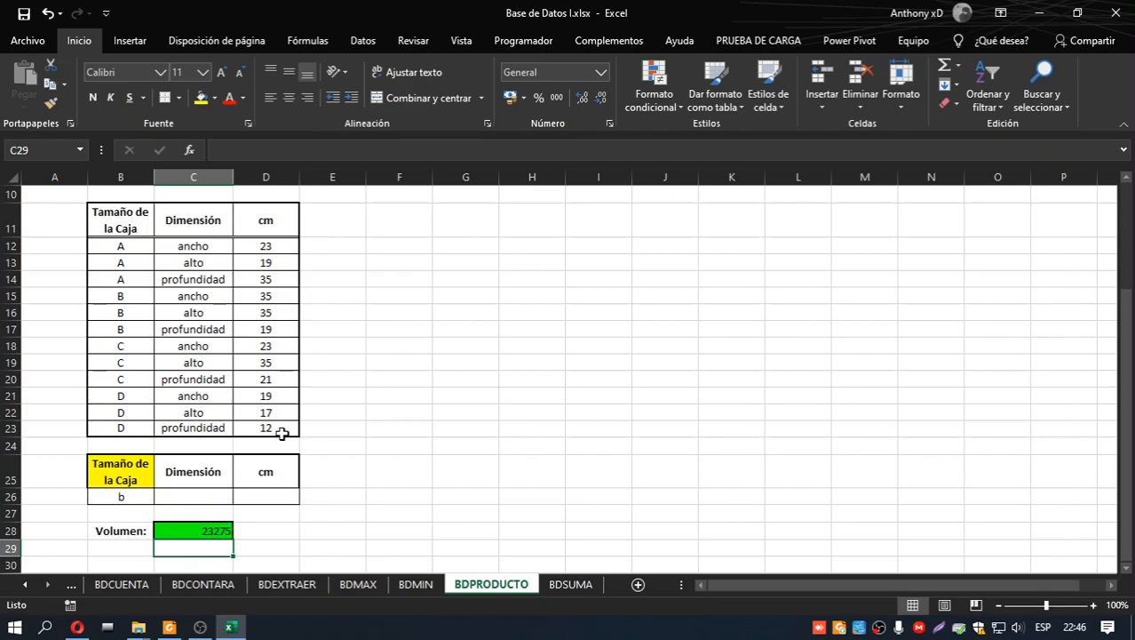
Step: Enter =D15*D16*D17 in F15 to calculate the volume of box type B manually from its three dimensions
left_click(183, 529)
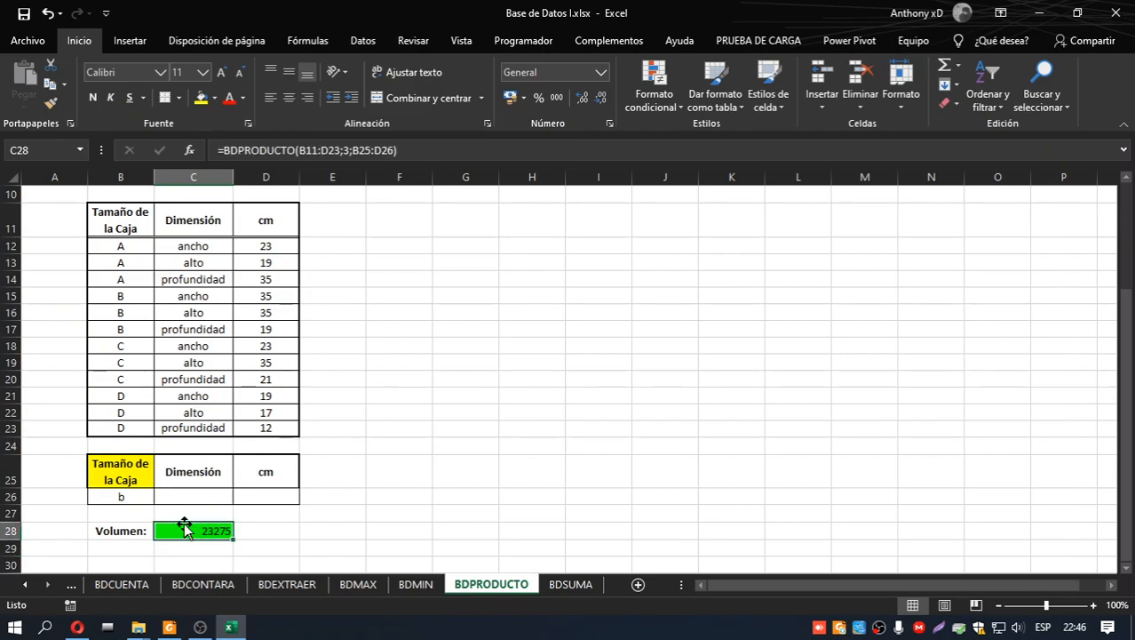
scroll(185, 511, "up", 1)
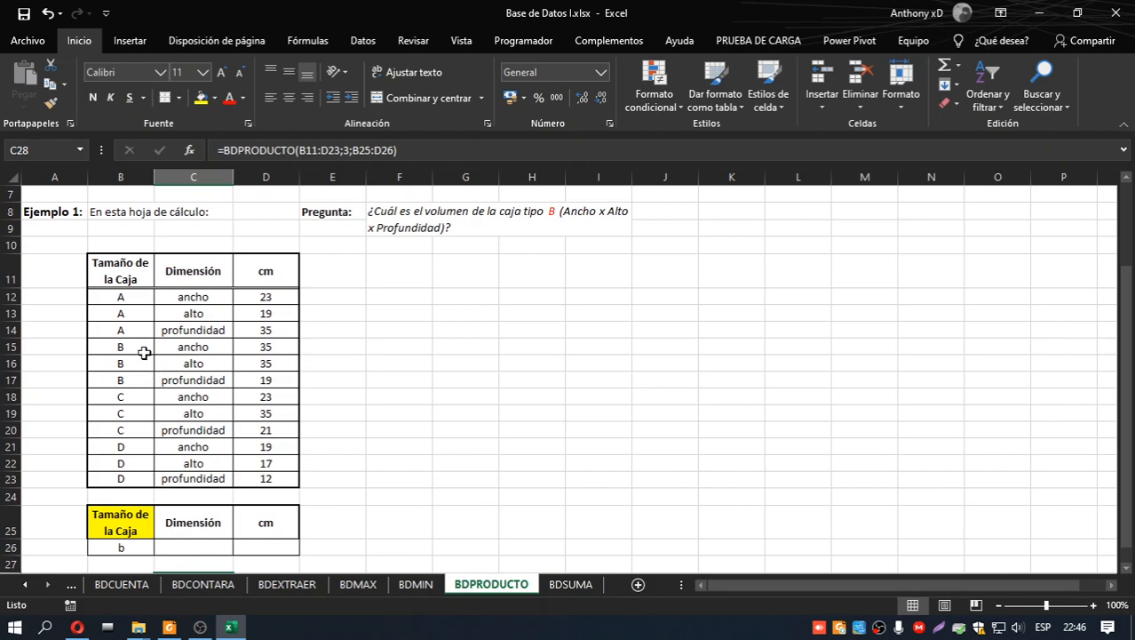
left_click(256, 347)
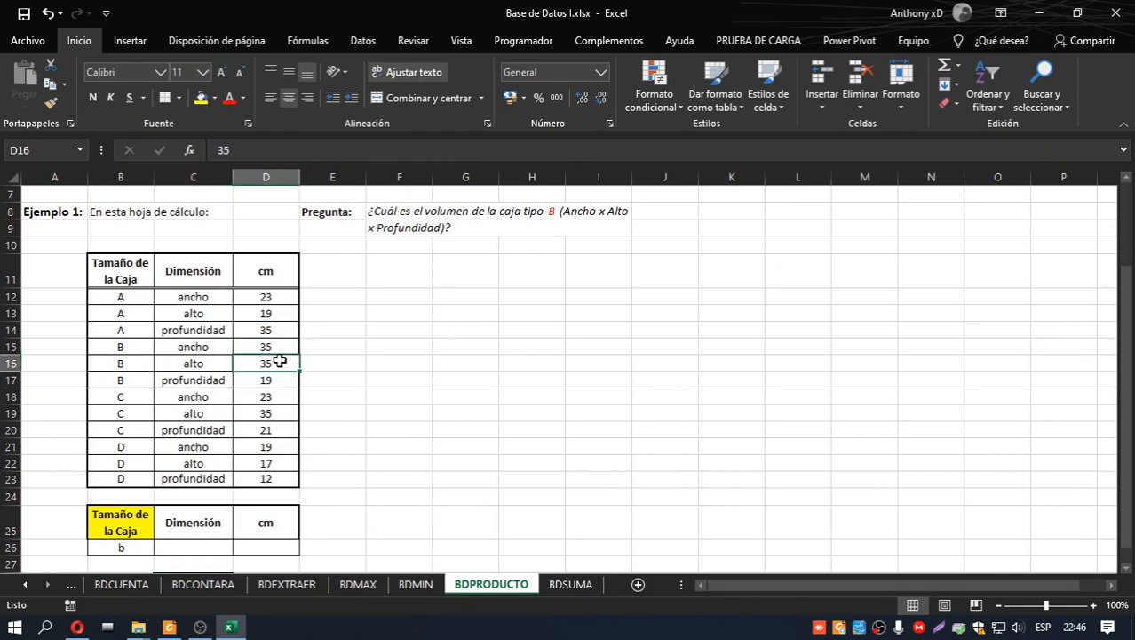
left_click(280, 378)
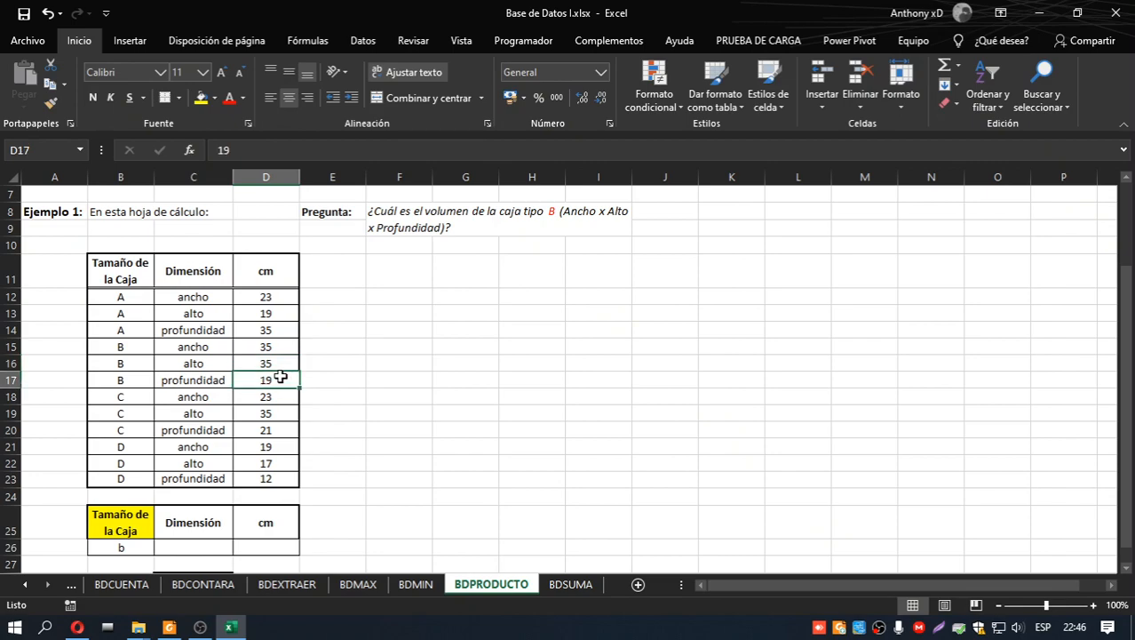
left_click(368, 347)
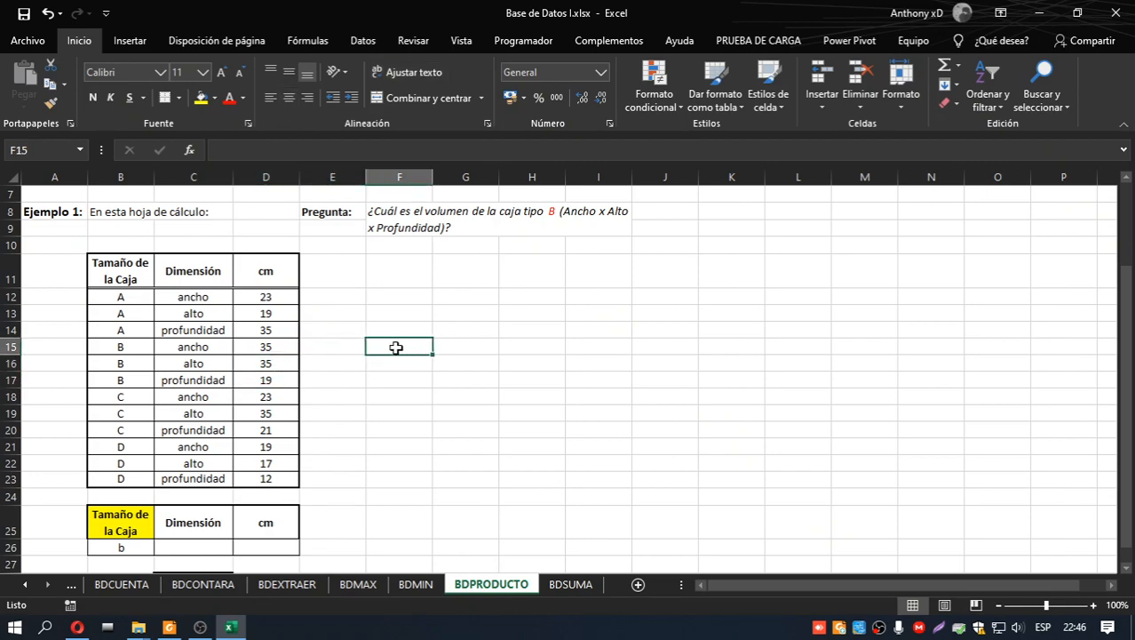
type("]")
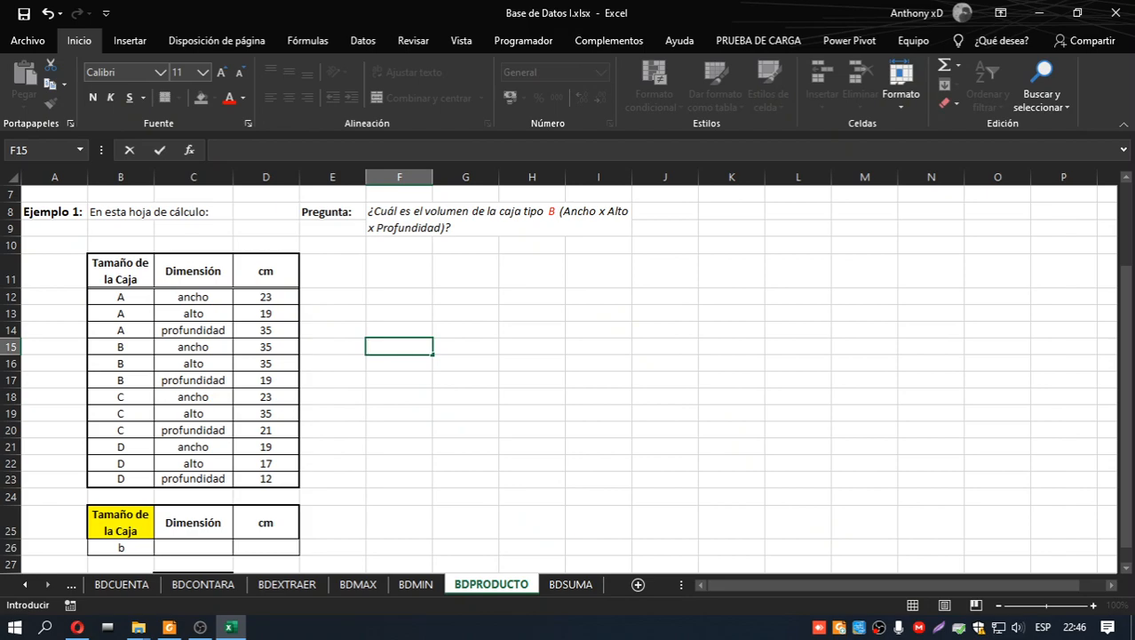
type("=")
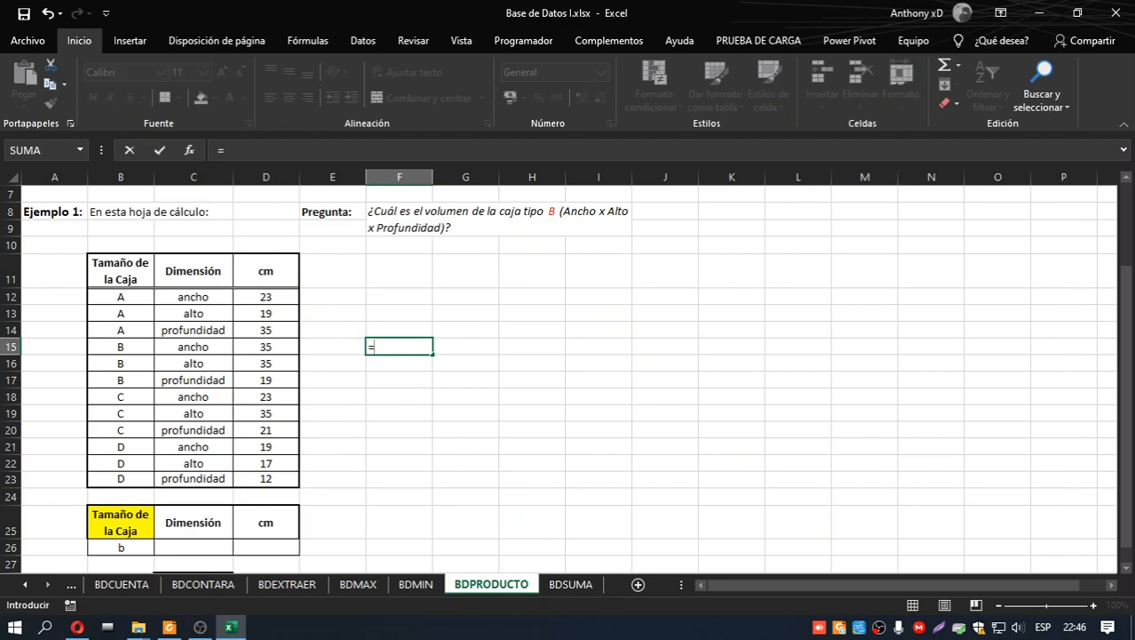
left_click(256, 350)
type("*")
left_click(271, 363)
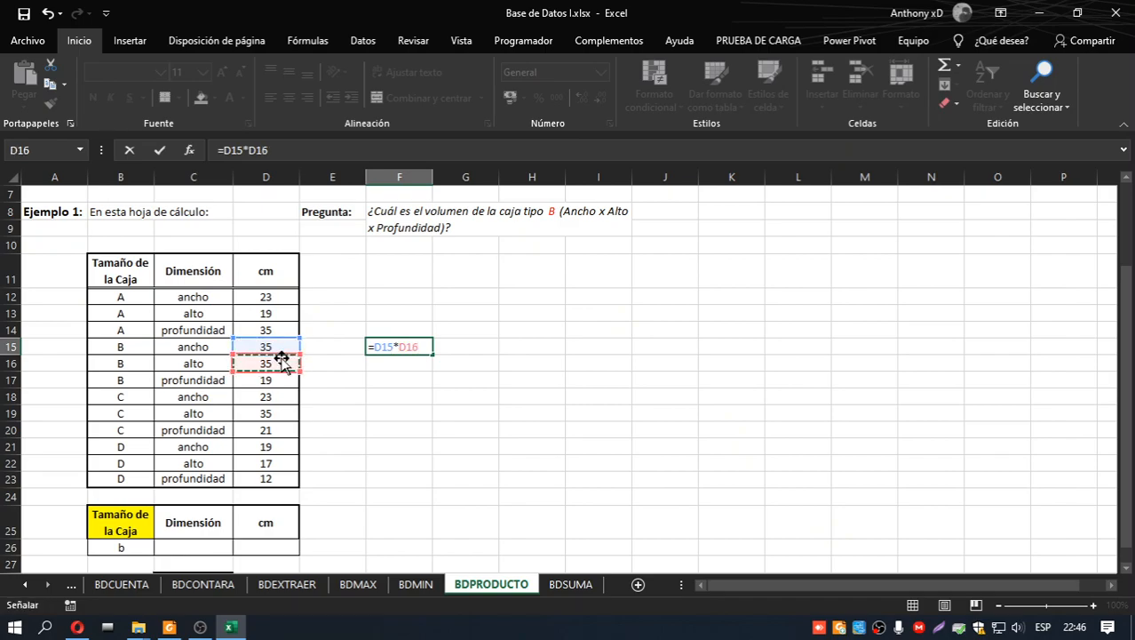
type("*")
left_click(277, 378)
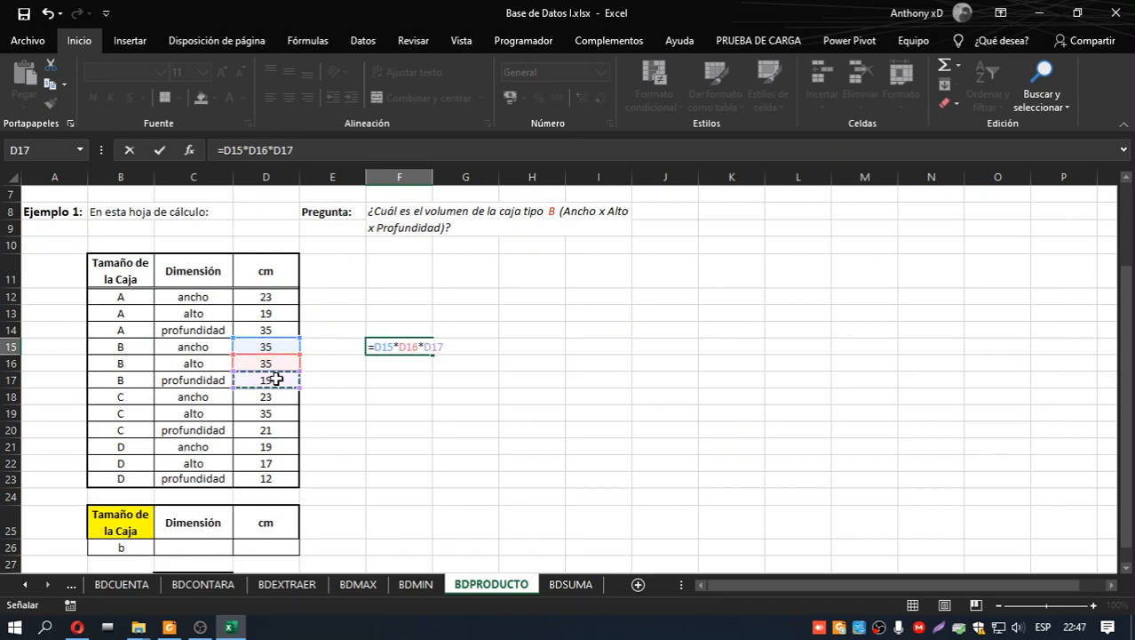
key("Return")
Step: Compare the manual product in F15 with the BDPRODUCTO volume in C28
scroll(413, 388, "down", 1)
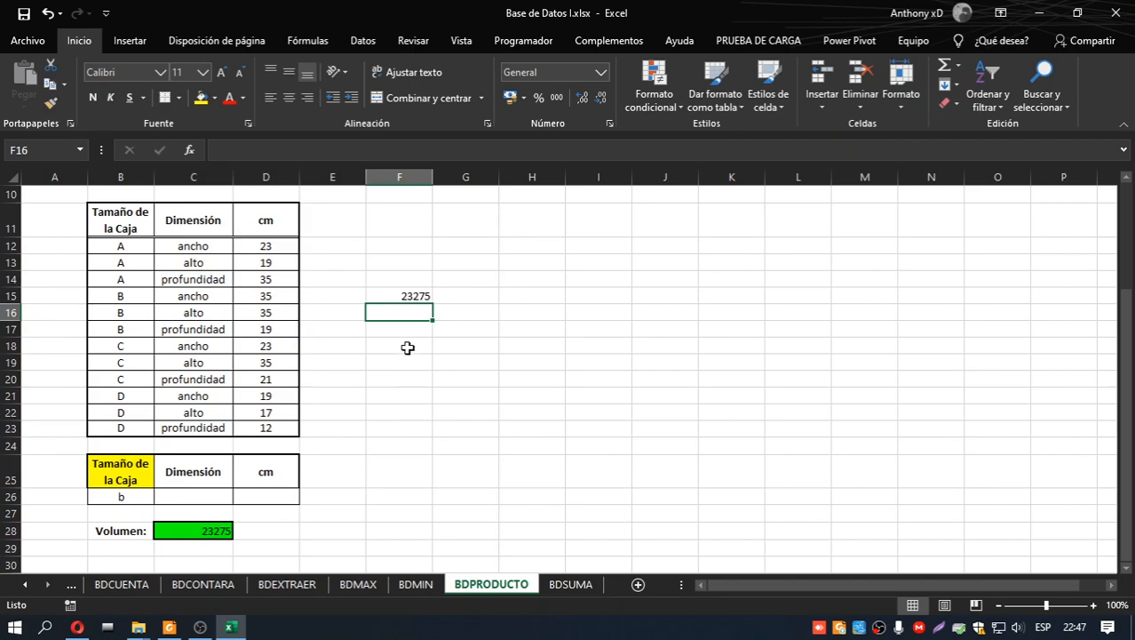
left_click(402, 297)
left_click(211, 529)
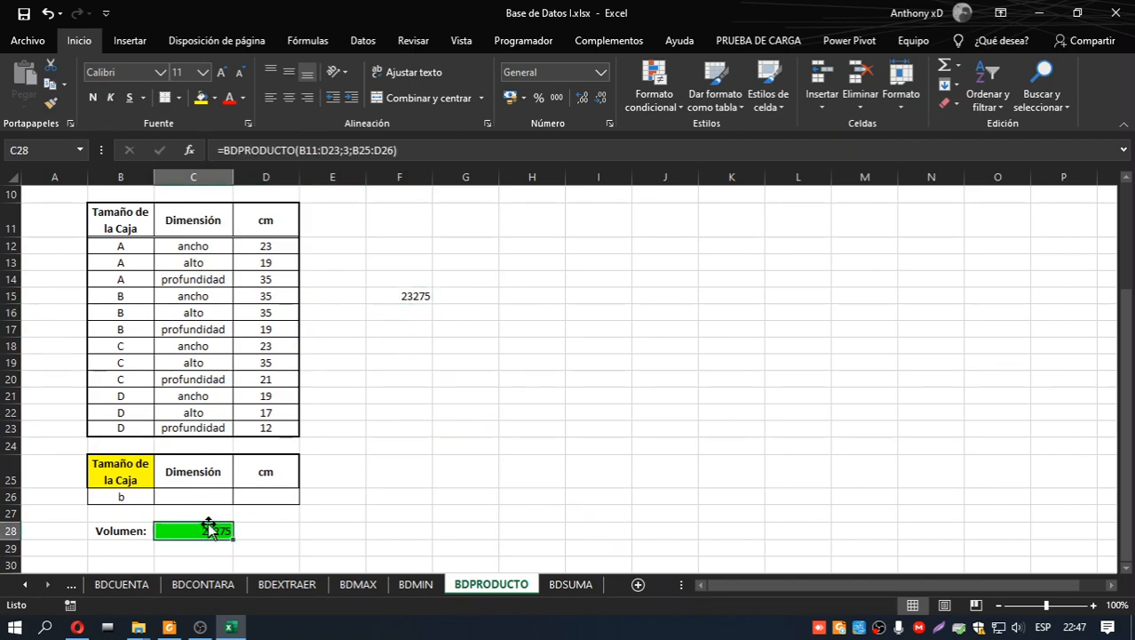
left_click(389, 298)
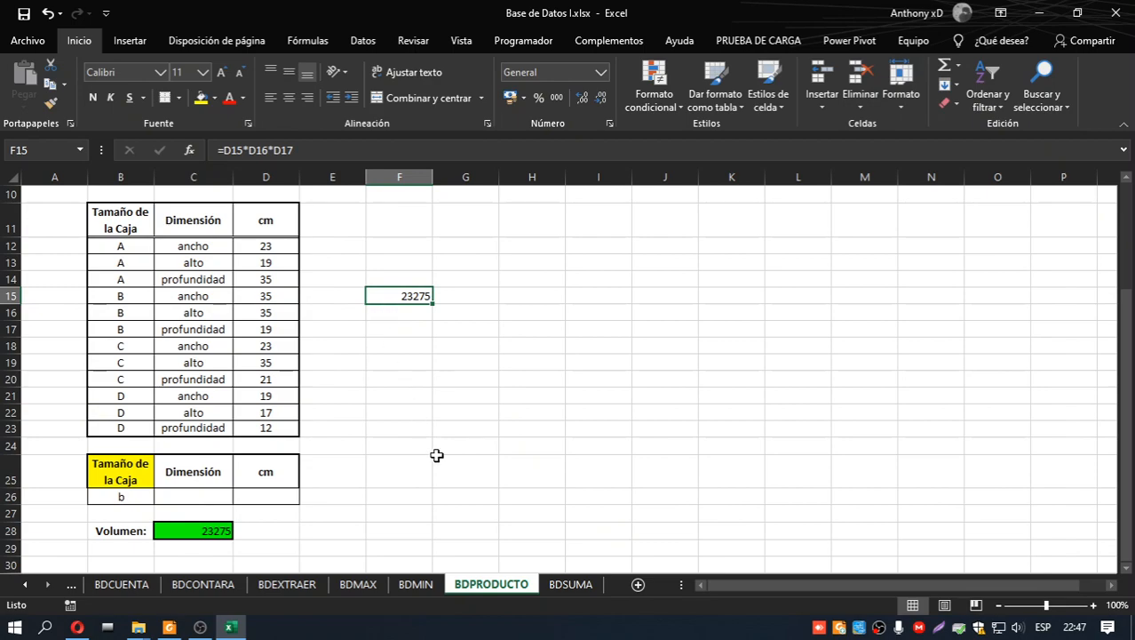
Step: Open the BDSUMA sheet and read the Ejemplo 1 and Ejemplo 2 questions
left_click(558, 585)
scroll(500, 432, "down", 3)
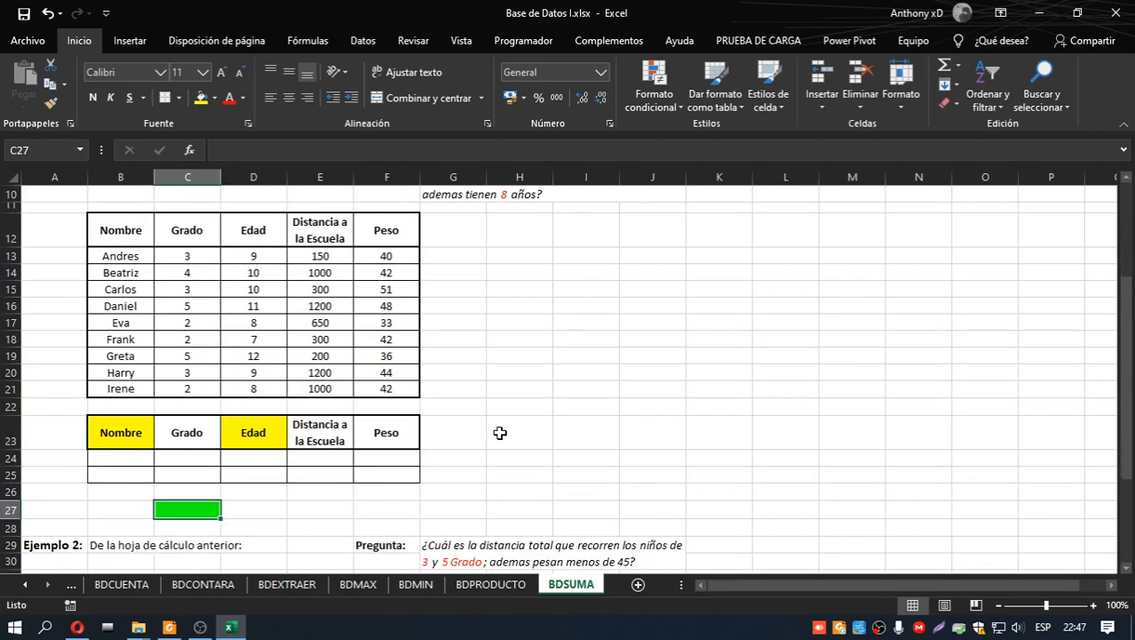
scroll(500, 433, "up", 2)
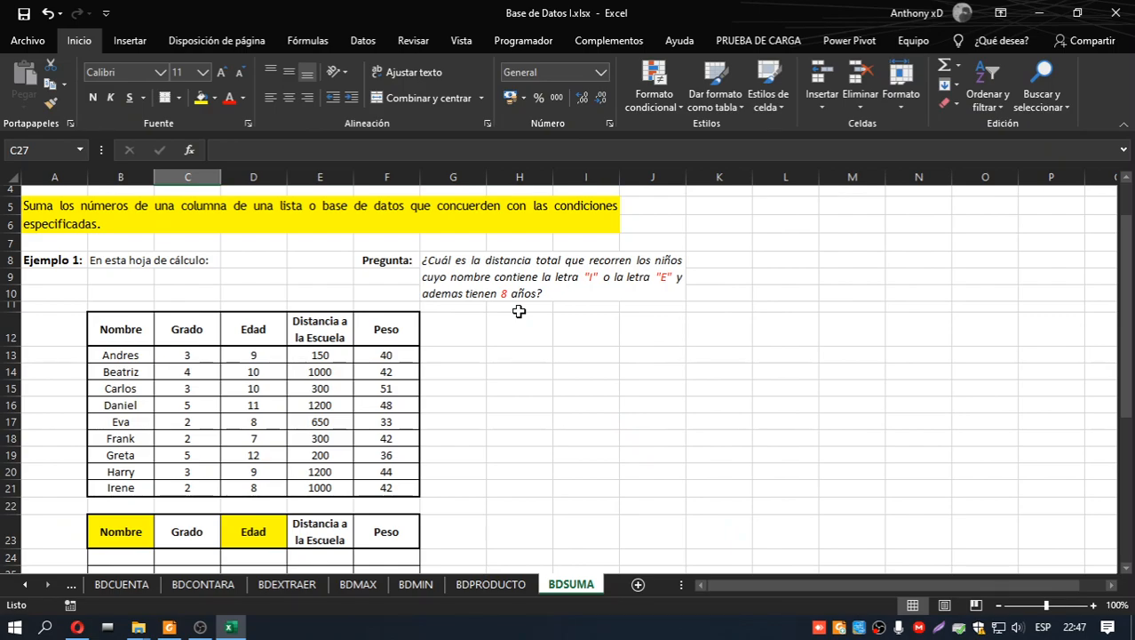
scroll(655, 349, "down", 7)
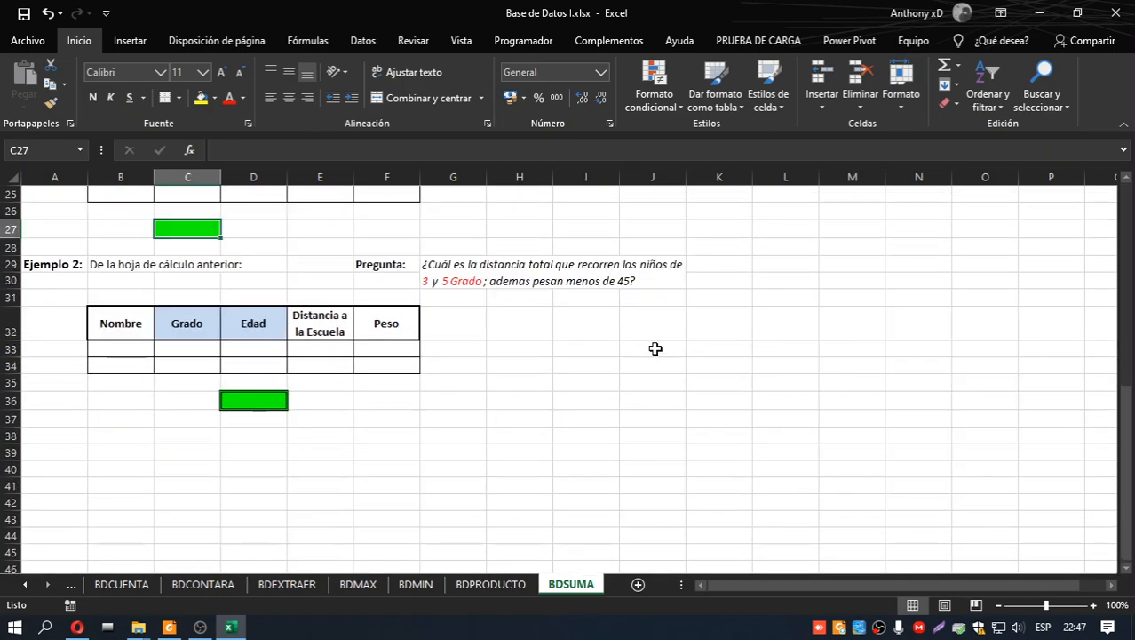
scroll(655, 348, "up", 7)
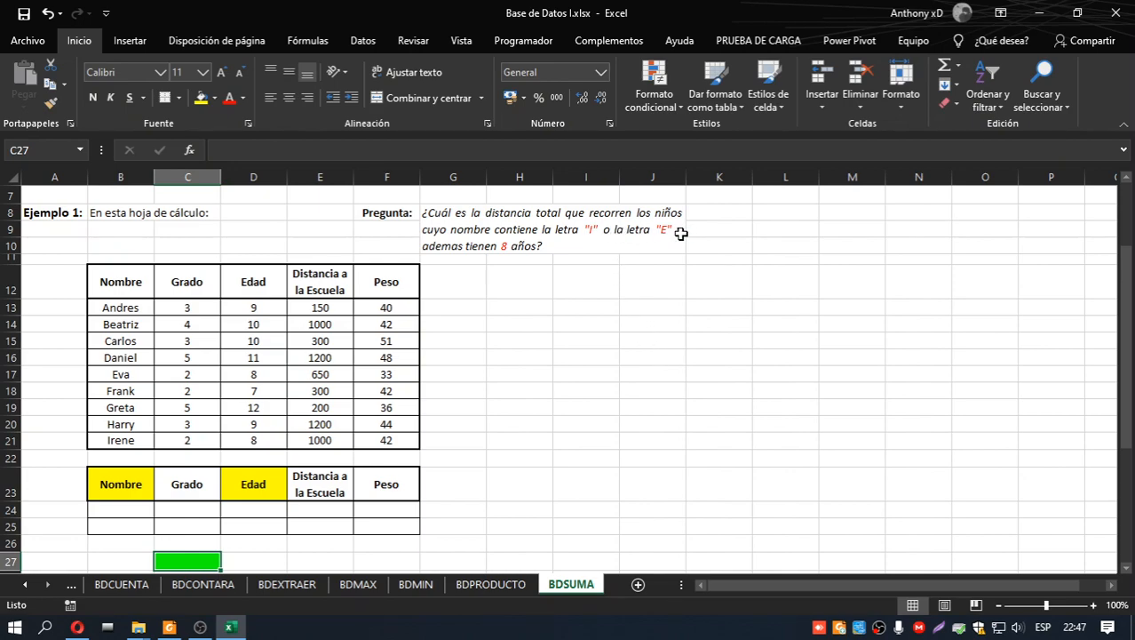
Step: Examine the Ejemplo 1 criteria table B23:F25, its column headers and the two empty Nombre cells
left_click(384, 483)
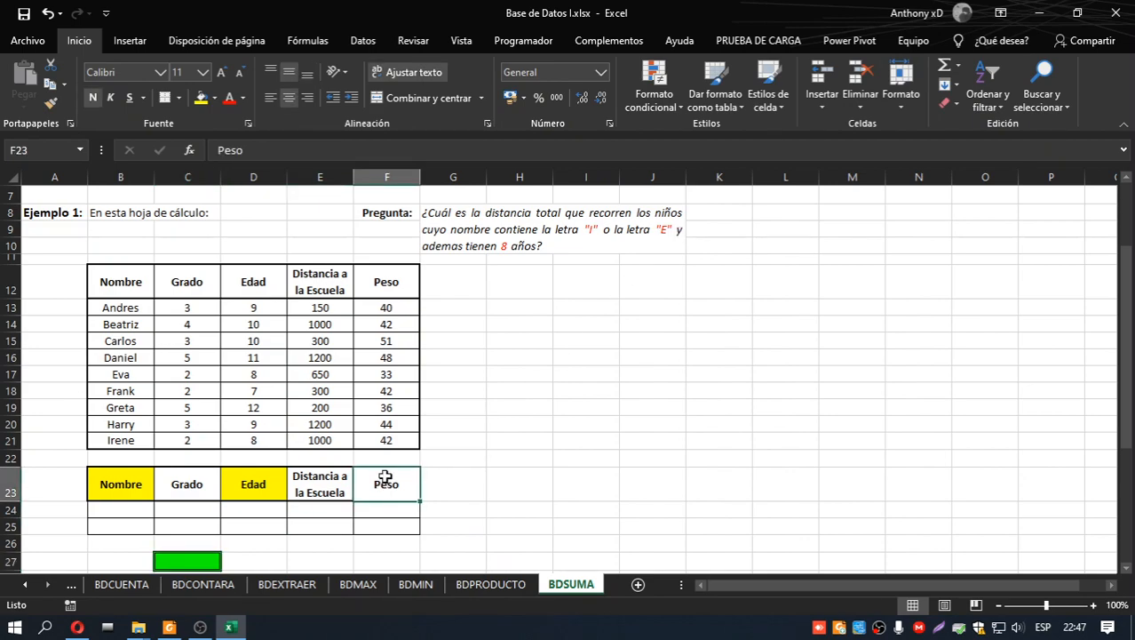
left_click(463, 484)
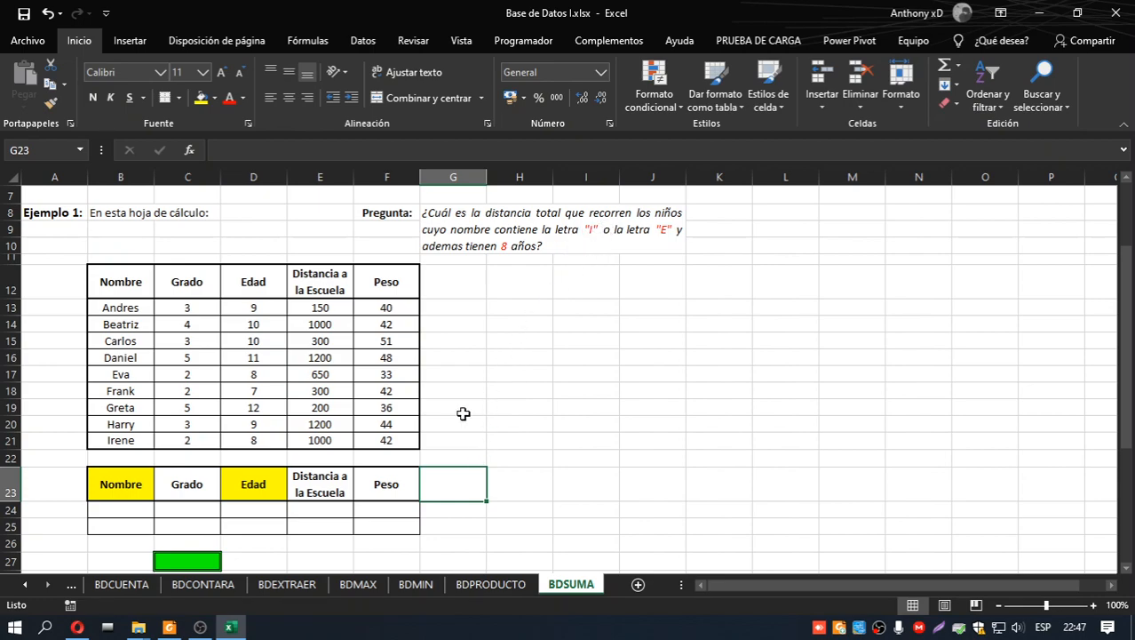
left_click(397, 495)
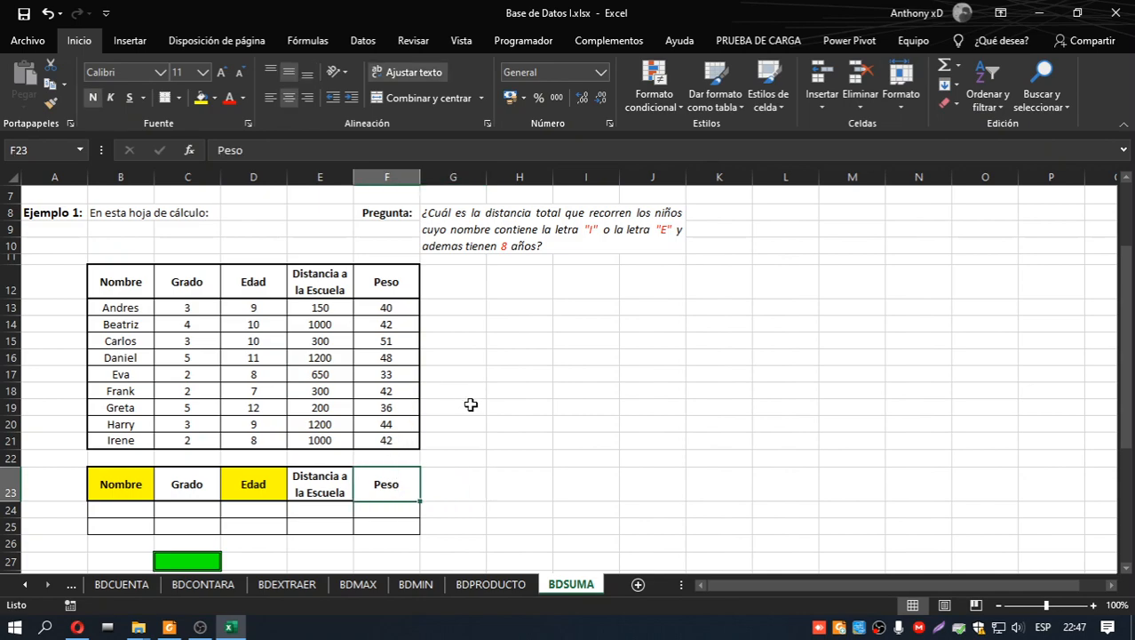
left_click(455, 478)
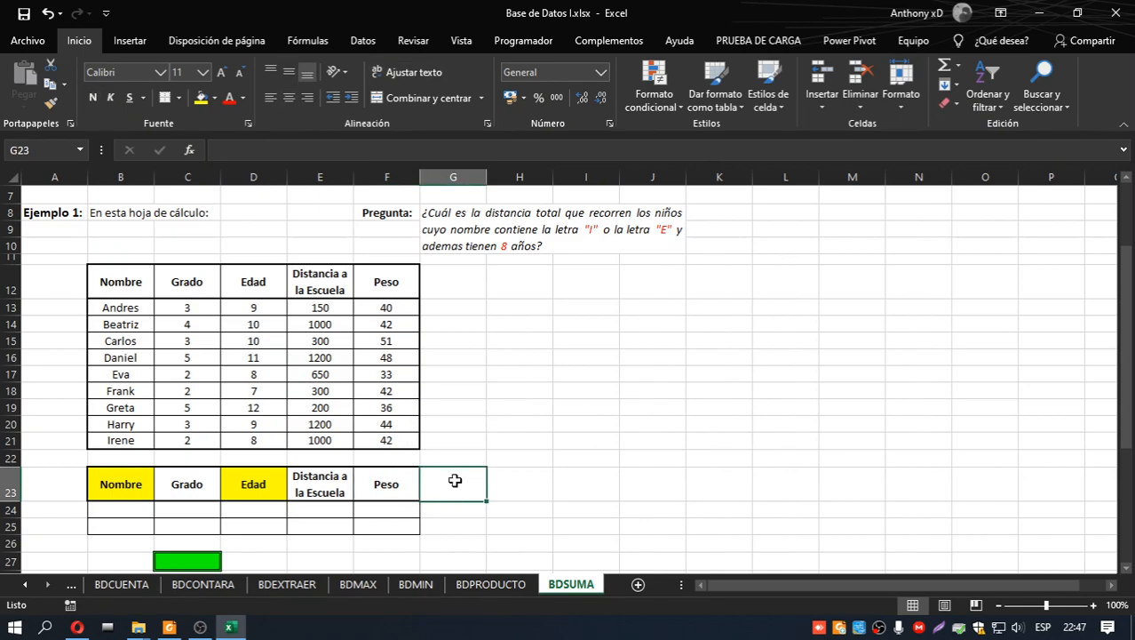
left_click(392, 481)
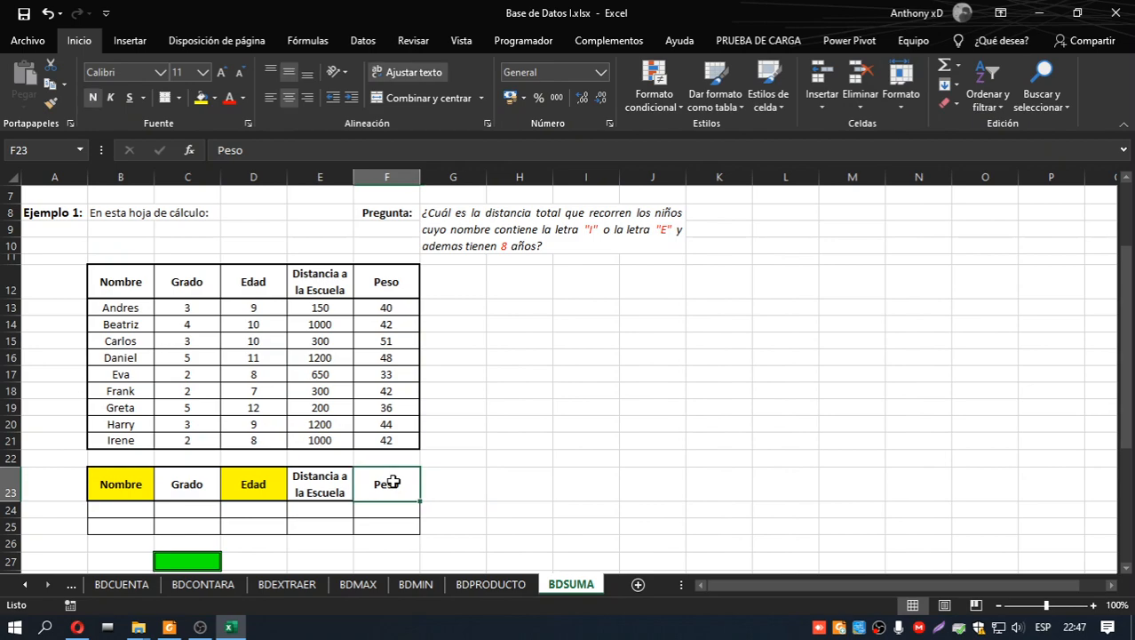
left_click(384, 523)
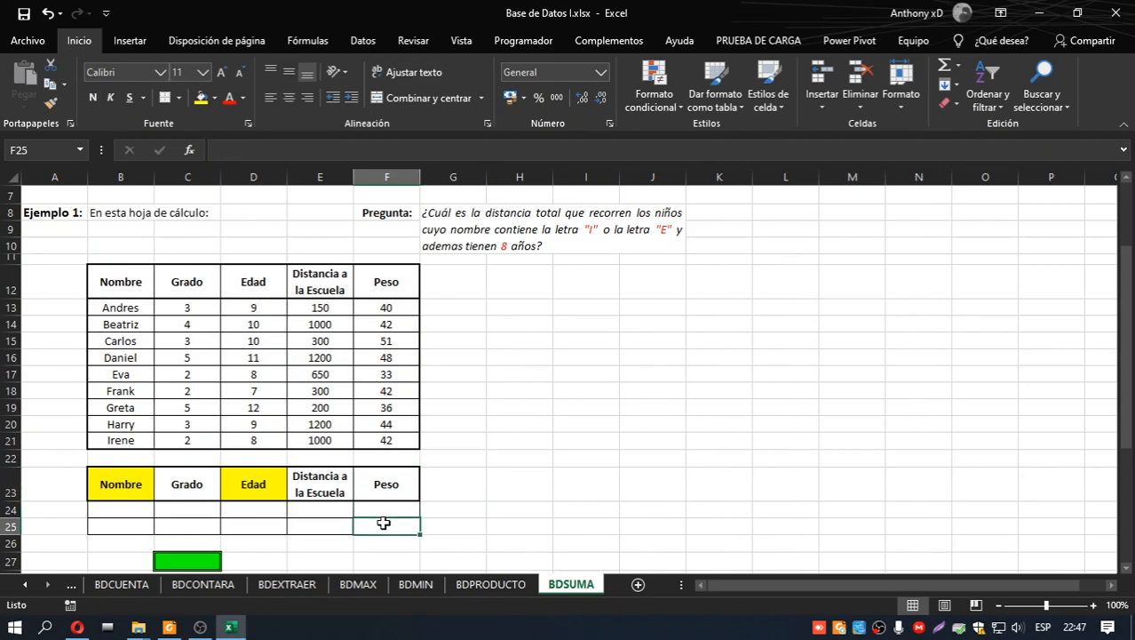
left_click_drag(140, 484, 409, 529)
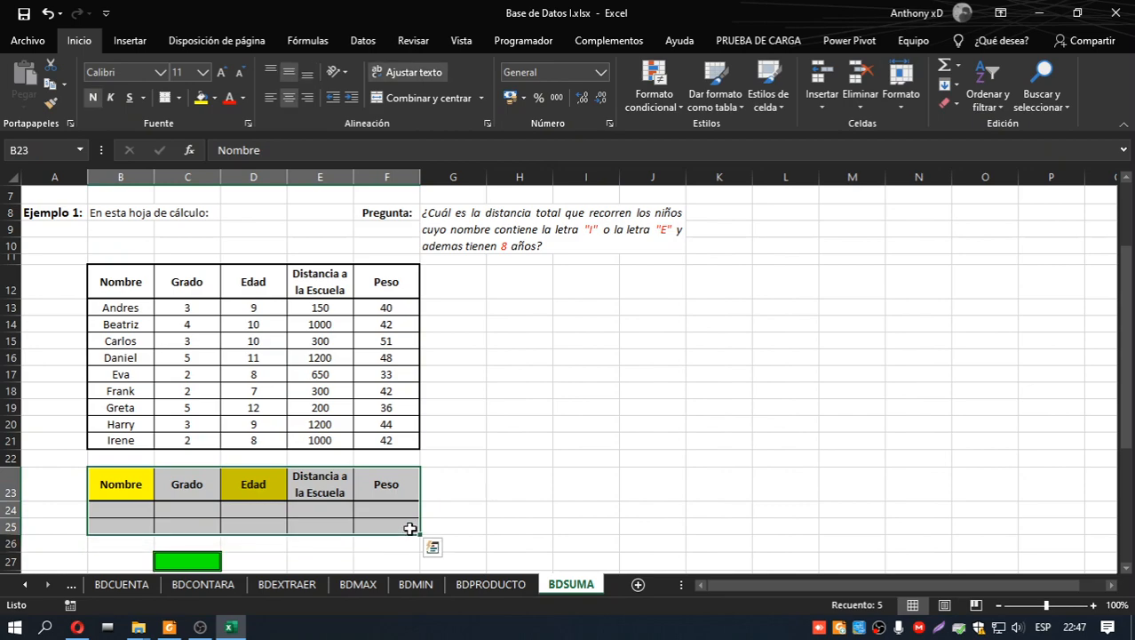
left_click(293, 484)
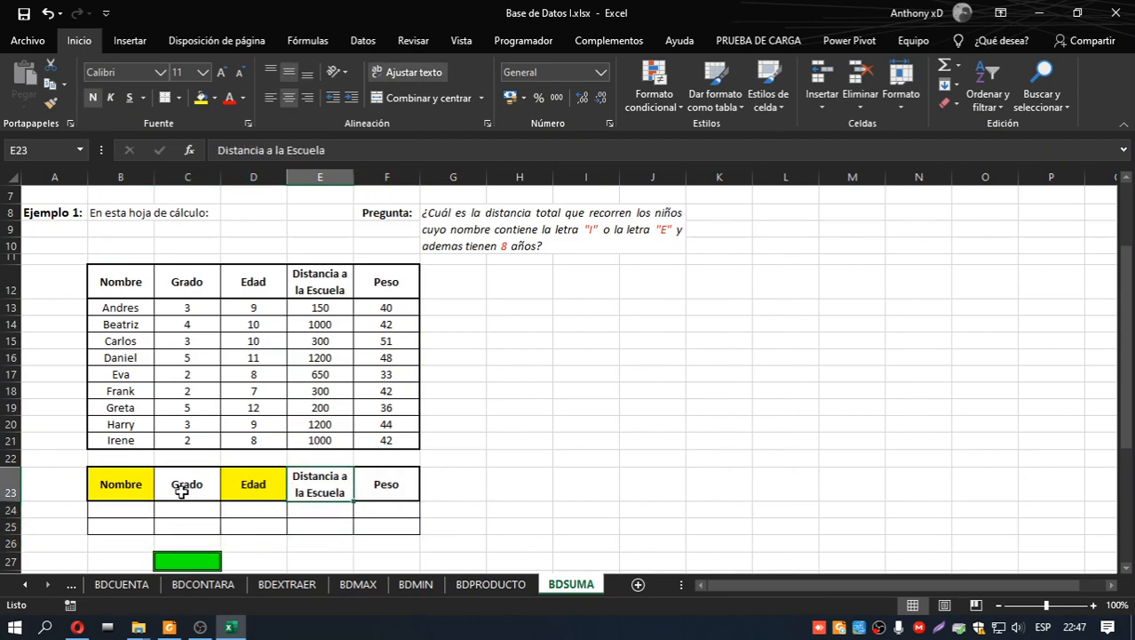
left_click_drag(117, 514, 113, 530)
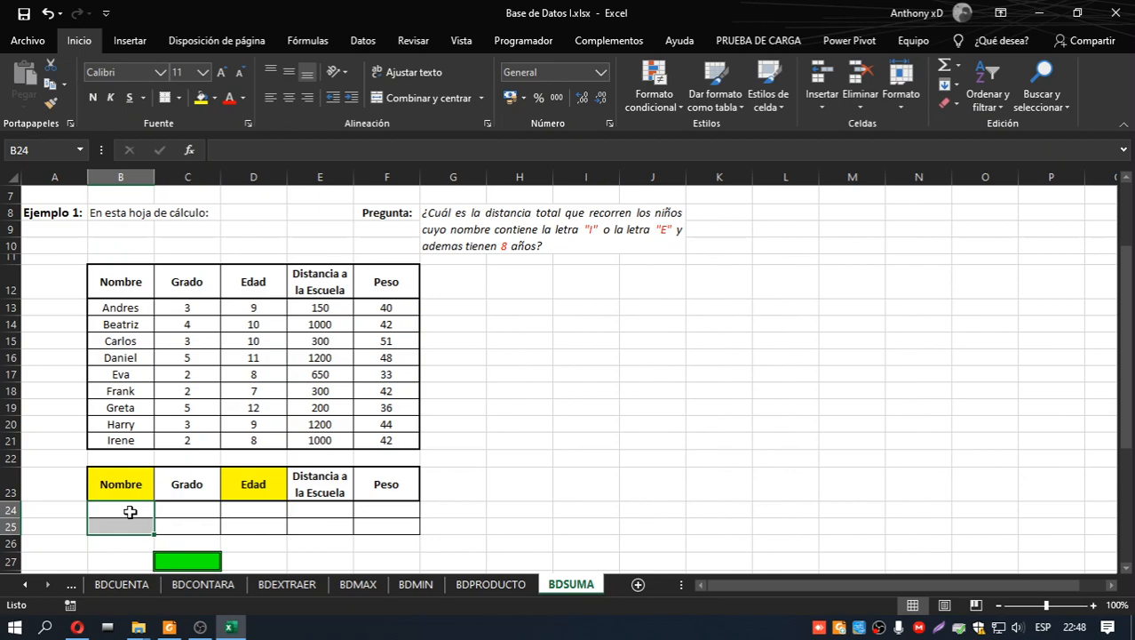
left_click(131, 512)
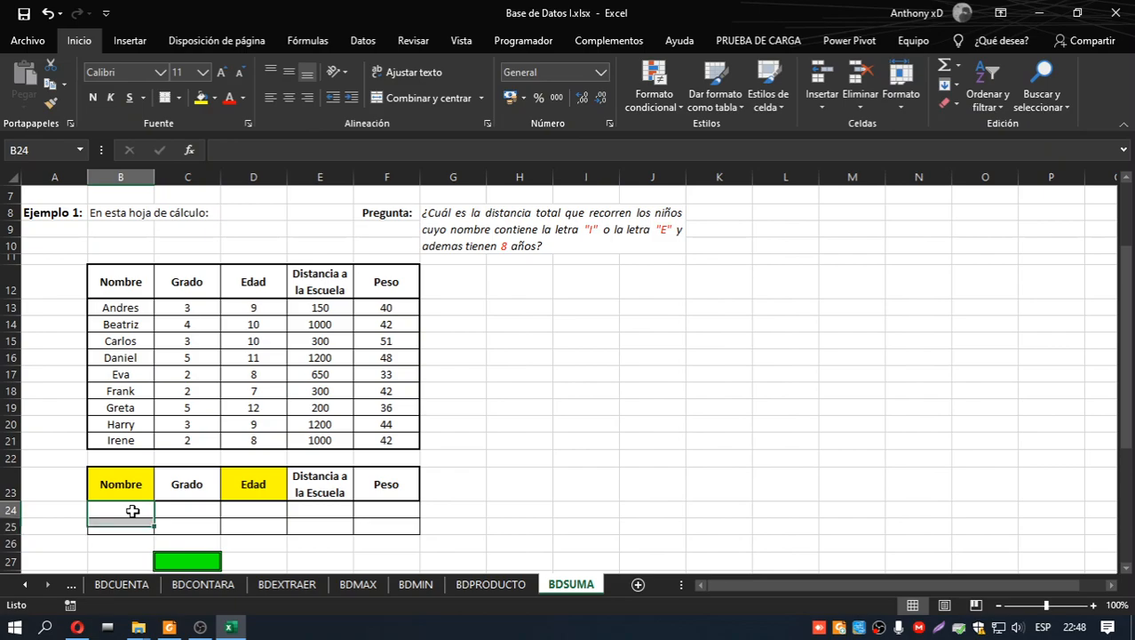
Step: Zoom the BDSUMA sheet to 130% and reread the Ejemplo 1 question, data table and criteria table
left_click(1094, 606)
left_click(1094, 606)
left_click(1093, 606)
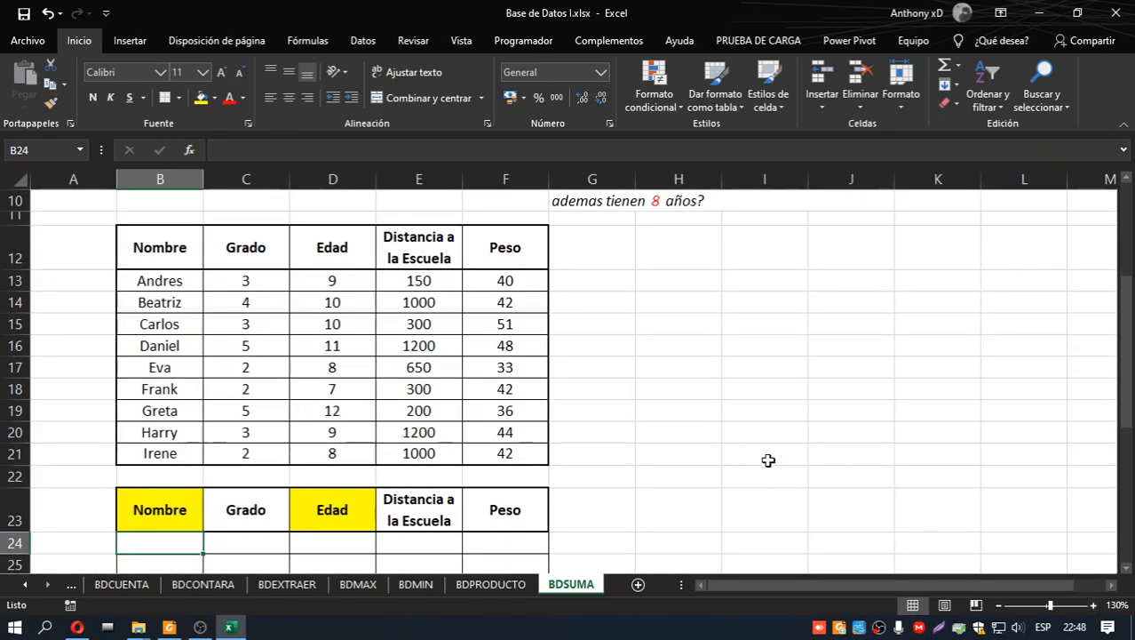
scroll(769, 460, "up", 3)
scroll(769, 460, "down", 2)
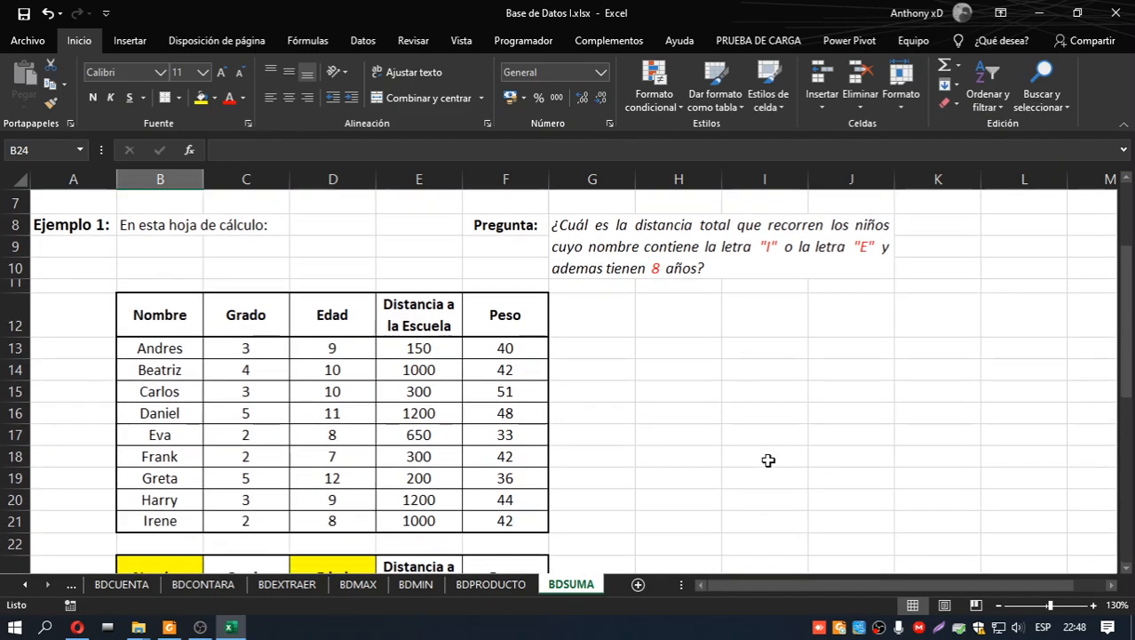
scroll(766, 460, "down", 1)
scroll(767, 459, "up", 1)
scroll(766, 459, "down", 2)
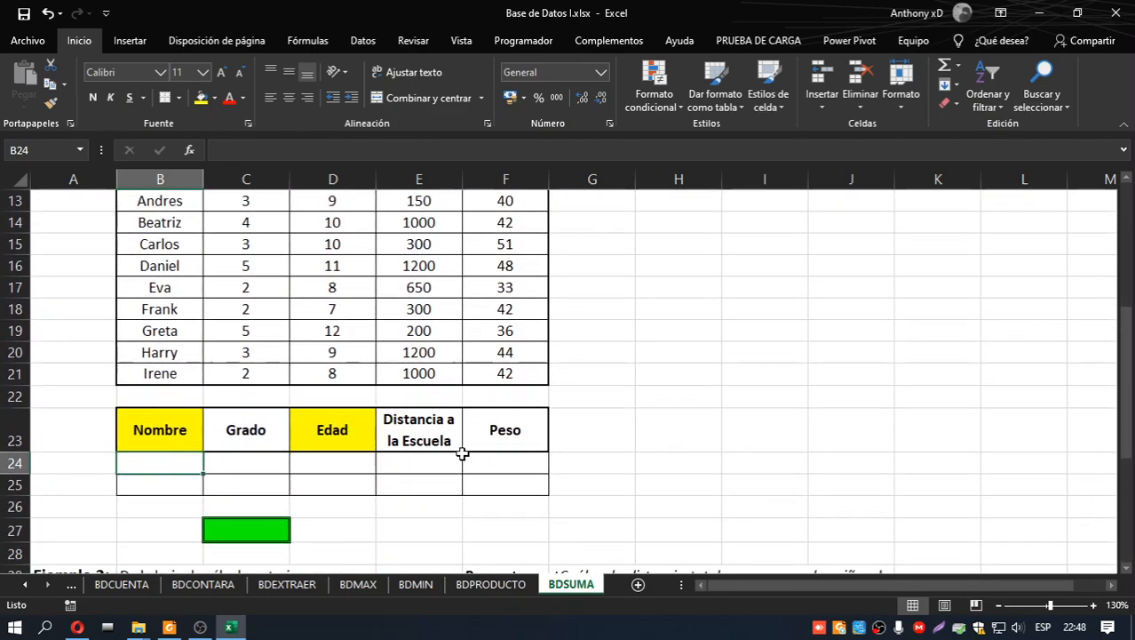
scroll(178, 455, "up", 3)
scroll(168, 497, "down", 2)
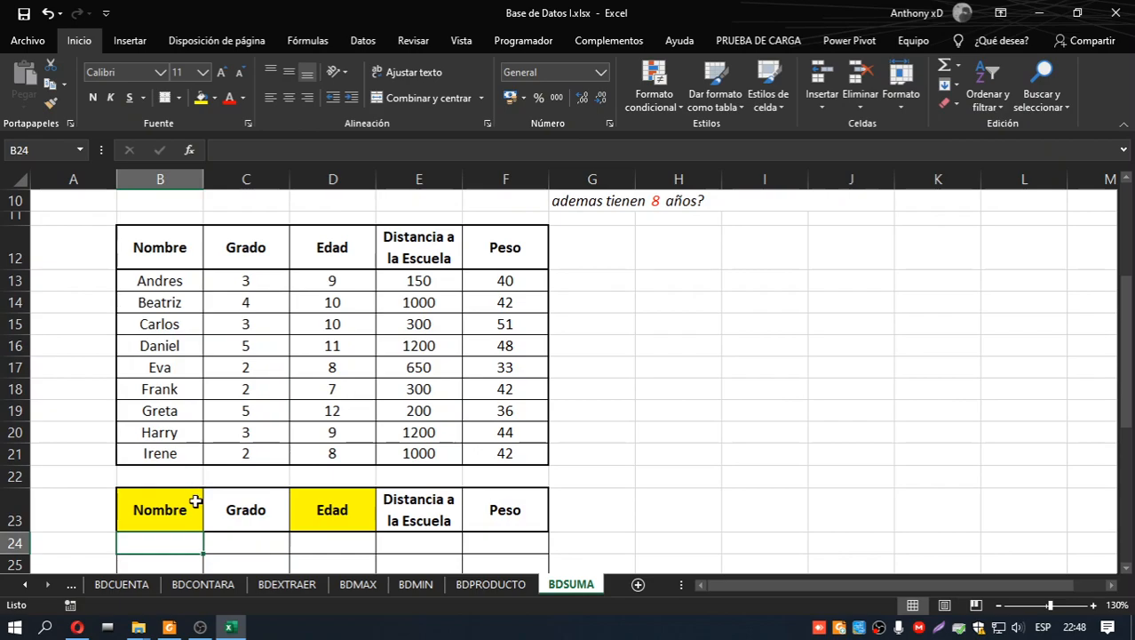
scroll(169, 506, "down", 1)
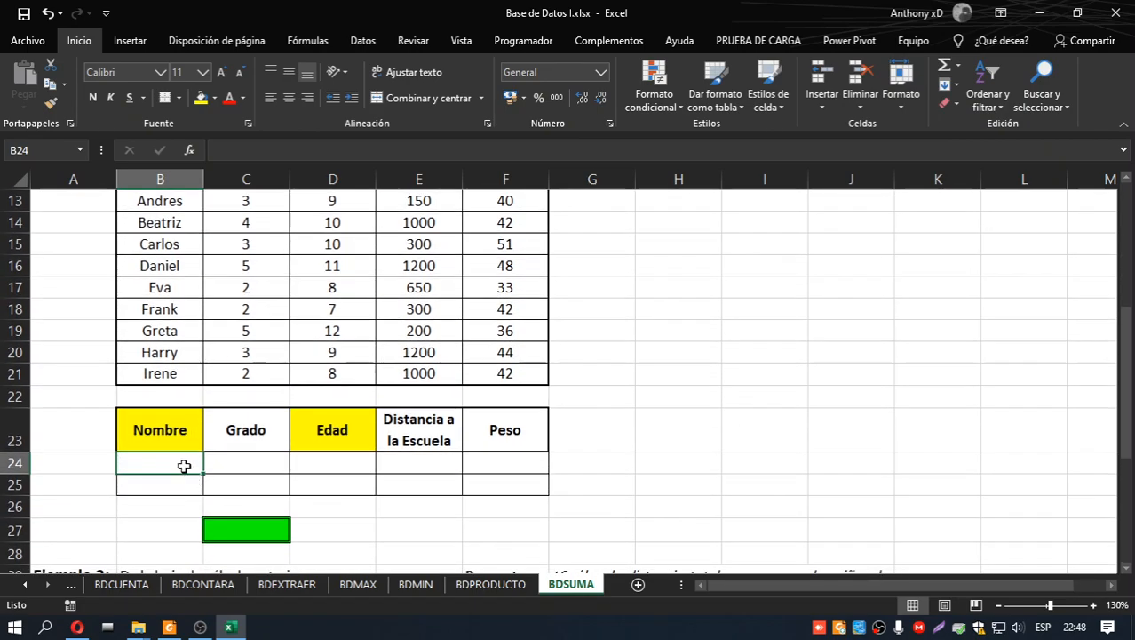
Step: Enter *i* as the first Nombre criterion in B24 and recheck the Ejemplo 1 question
type("*")
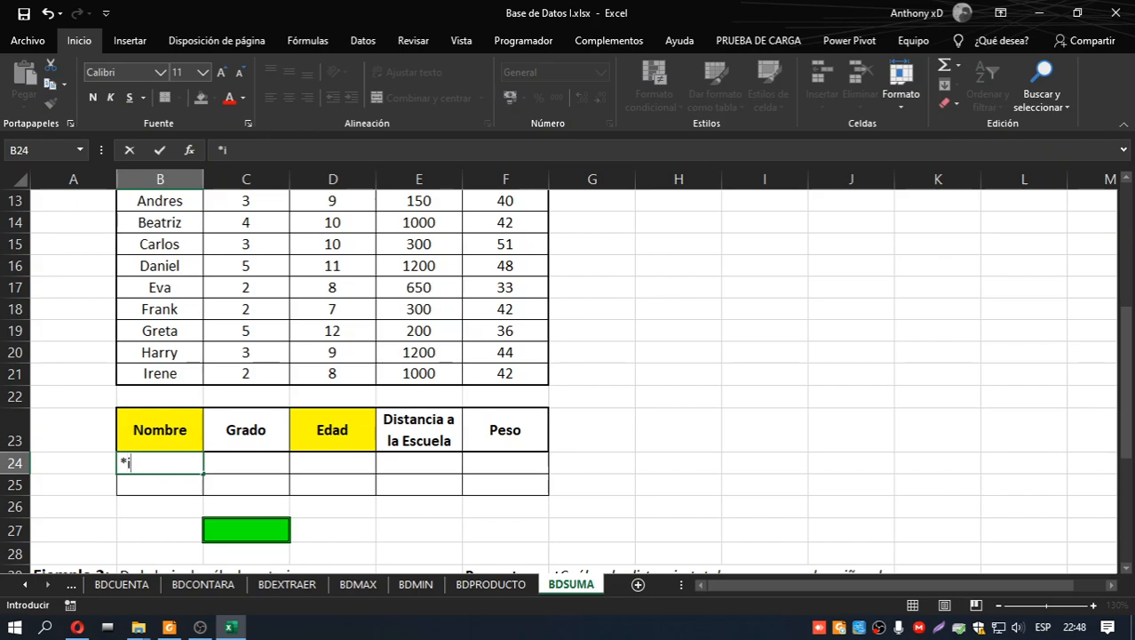
type("i*")
key("Return")
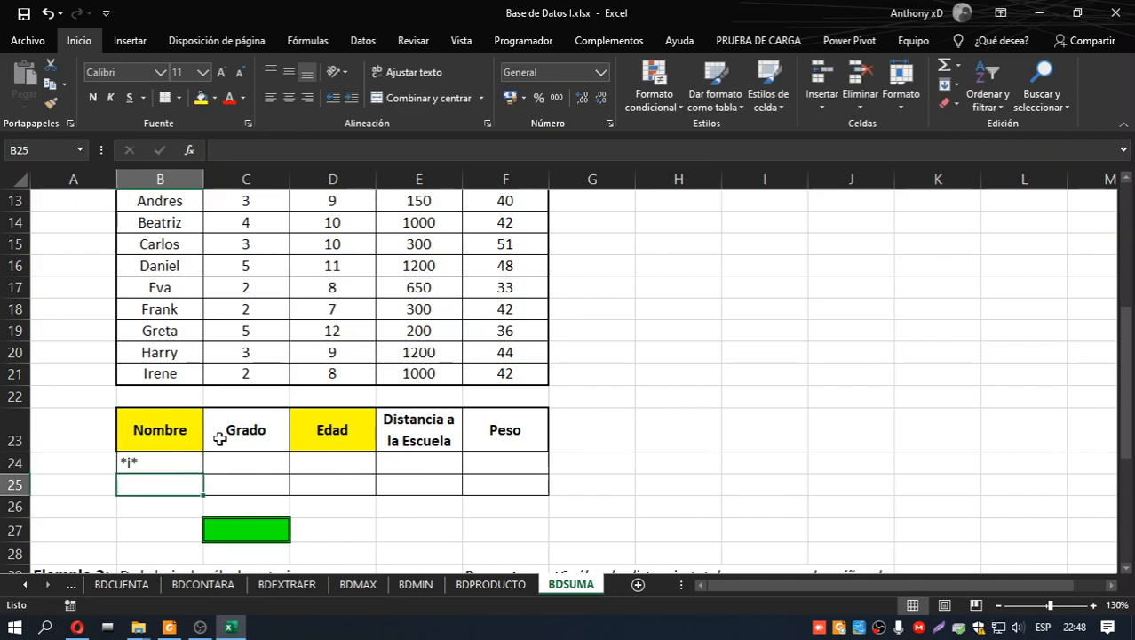
scroll(220, 438, "up", 3)
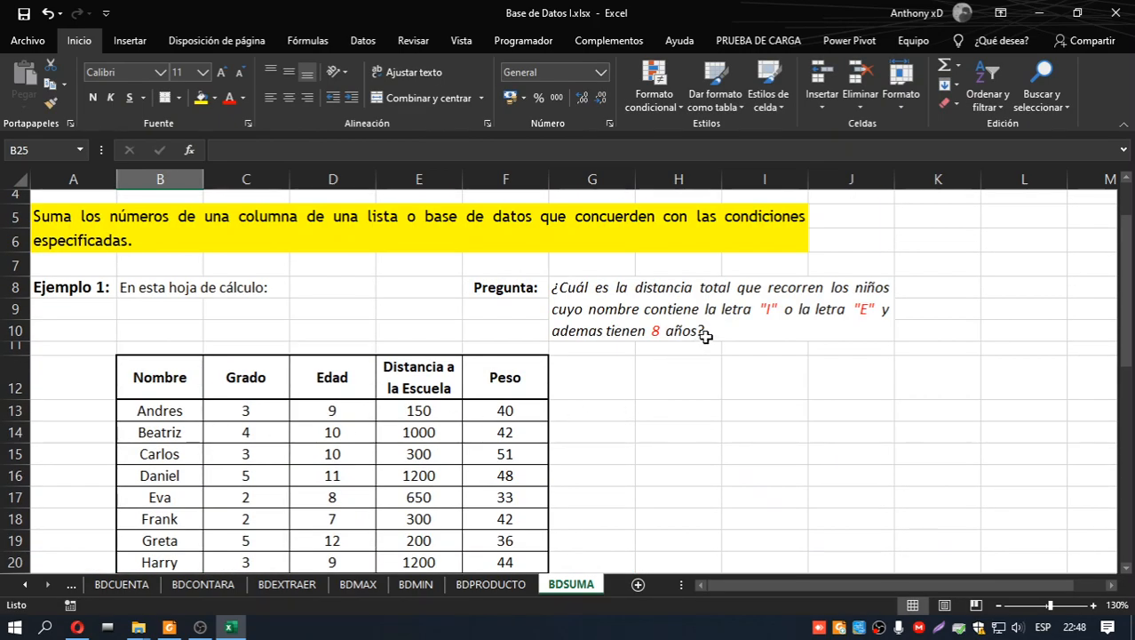
scroll(706, 336, "down", 3)
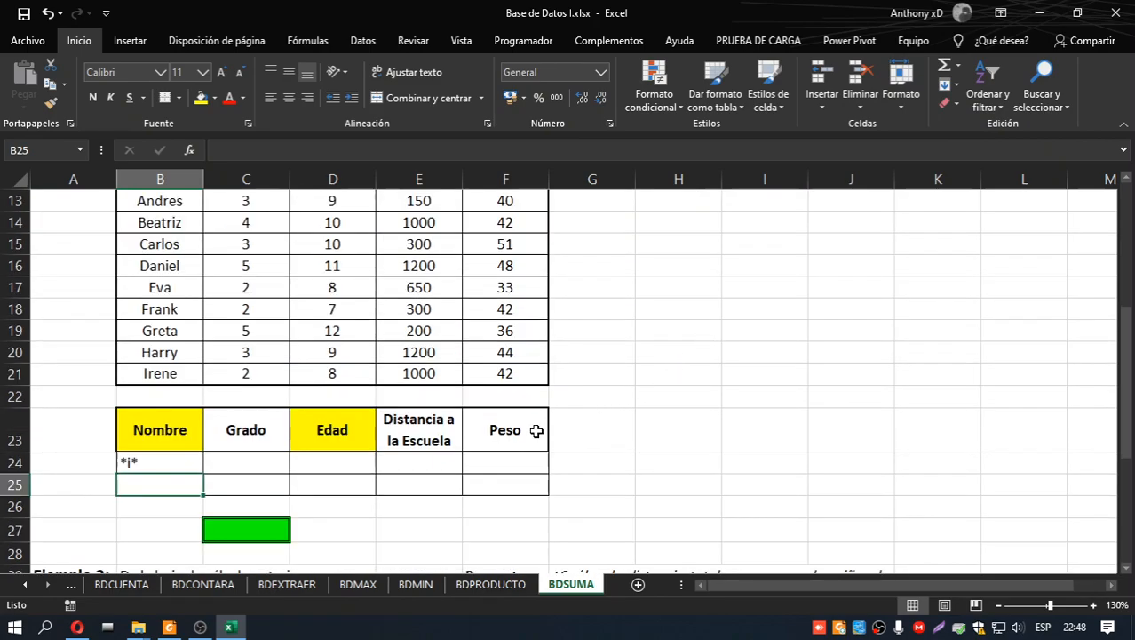
Step: Enter *e* as the second Nombre criterion in B25 and check it against the first criterion in B24
type("*")
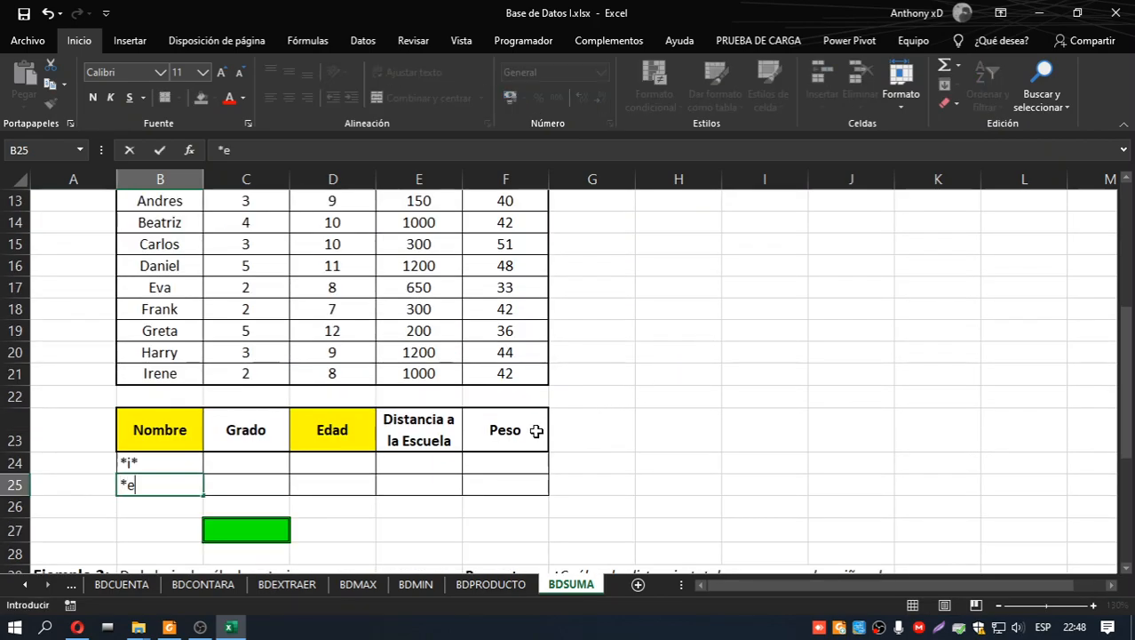
key("Return")
scroll(533, 430, "up", 2)
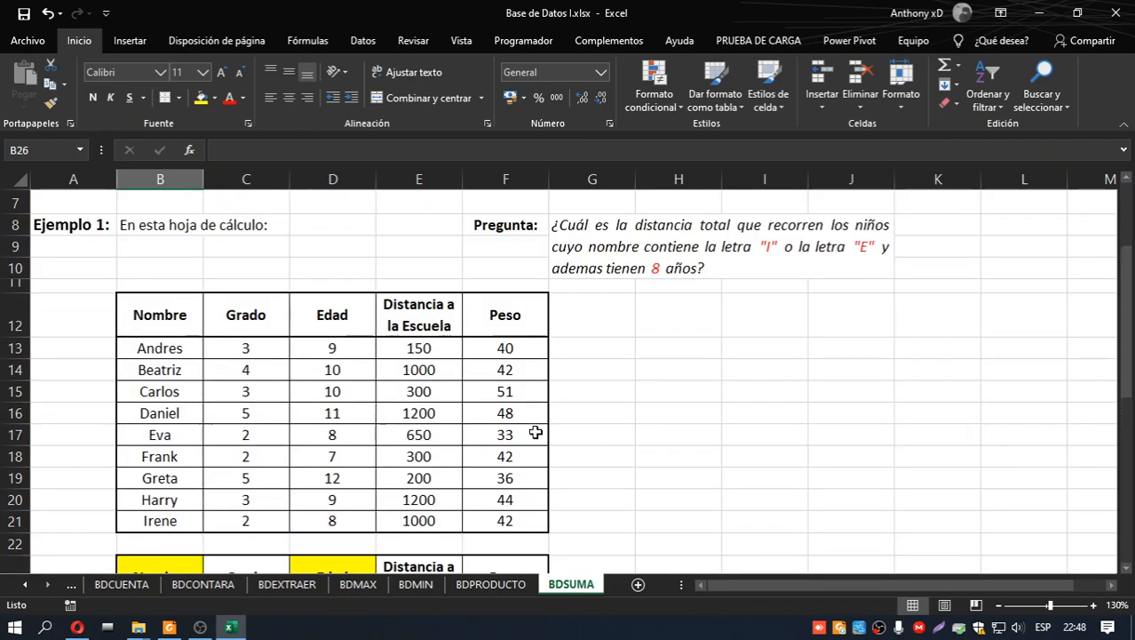
scroll(436, 469, "down", 2)
left_click(150, 466)
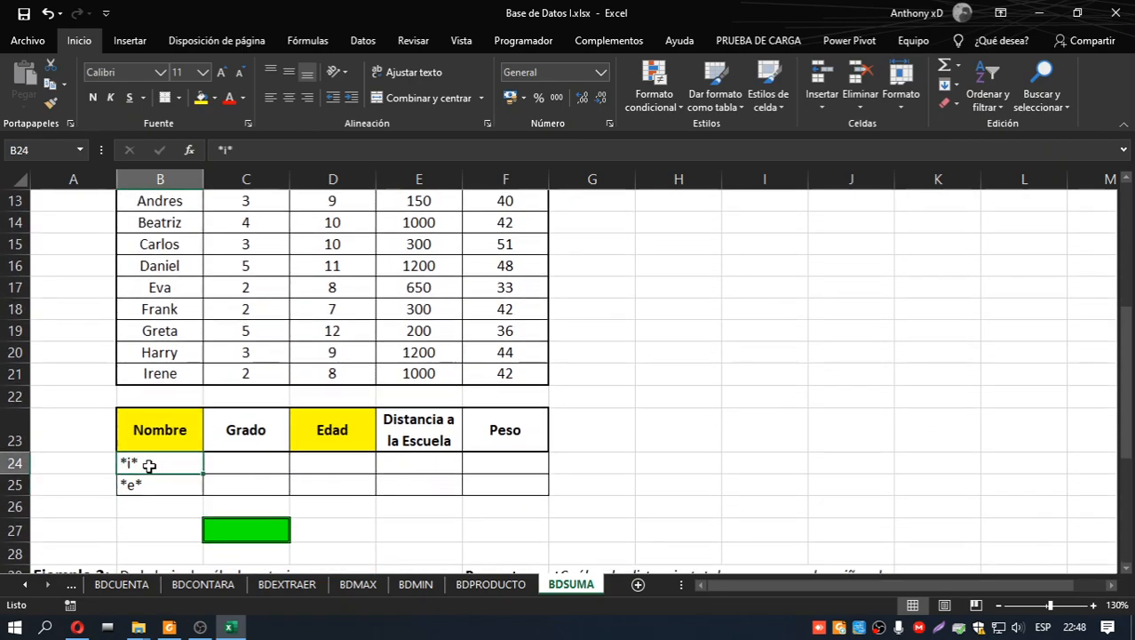
left_click(155, 483)
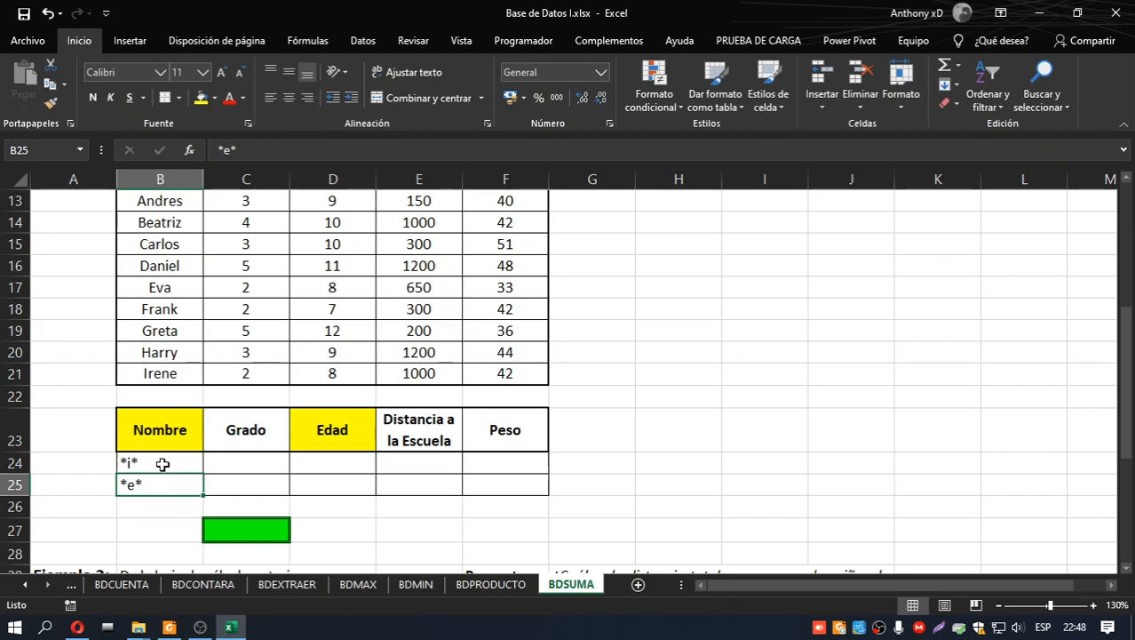
Step: Examine how the two Nombre criteria in B24:B25 match the Ejemplo 1 question, and which age condition it asks for
scroll(164, 458, "up", 3)
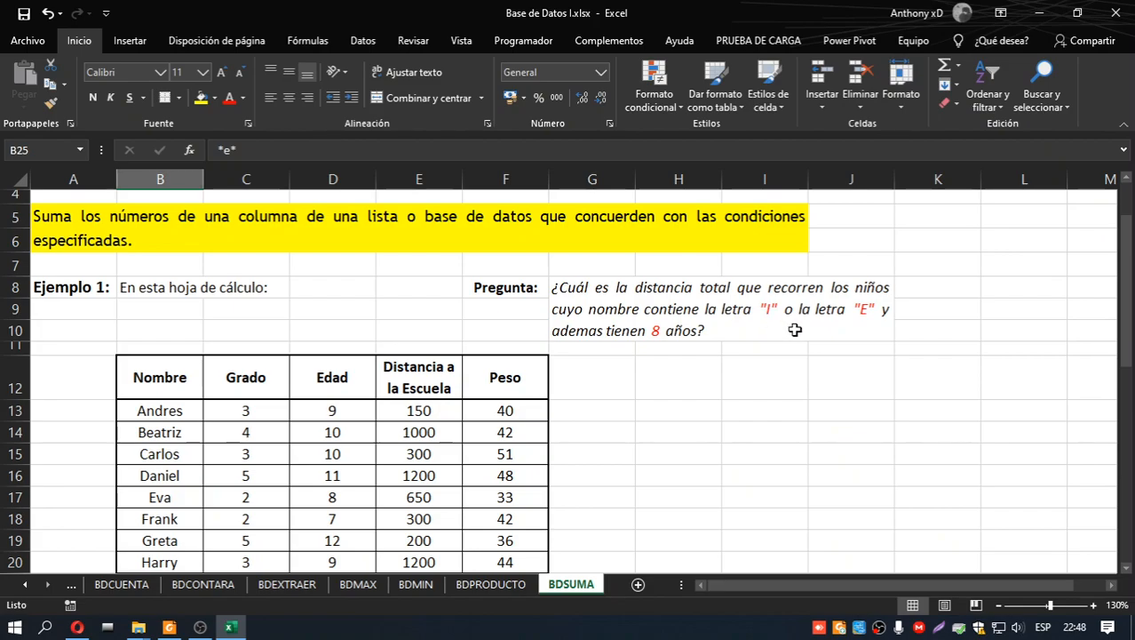
scroll(794, 330, "down", 2)
scroll(794, 330, "up", 1)
scroll(794, 330, "down", 2)
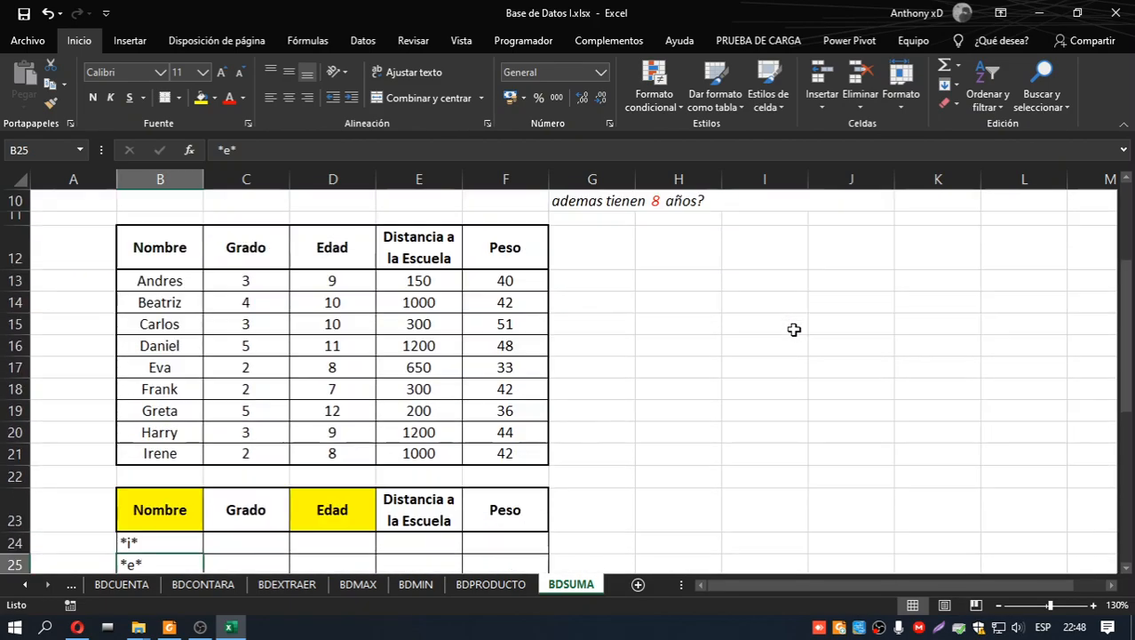
scroll(794, 330, "down", 1)
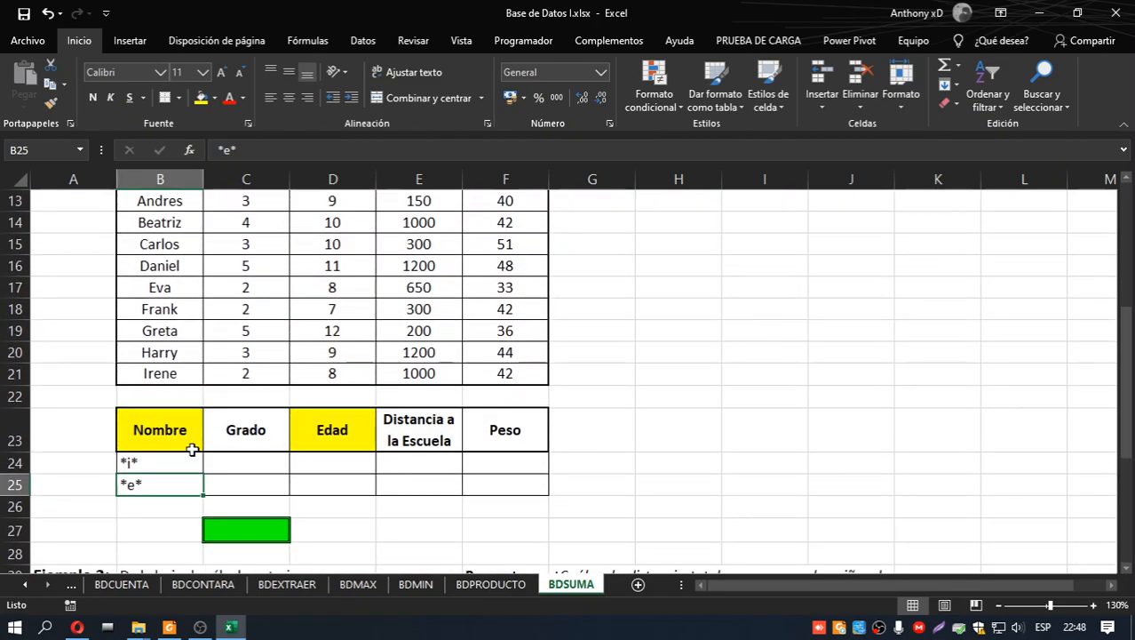
left_click(160, 461)
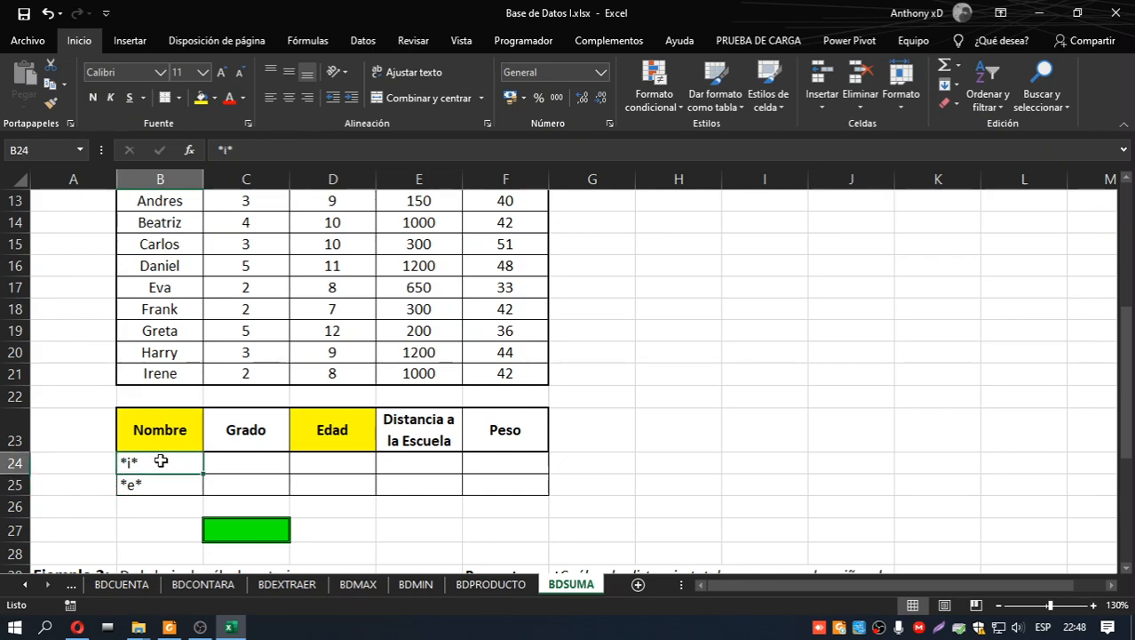
left_click(162, 481)
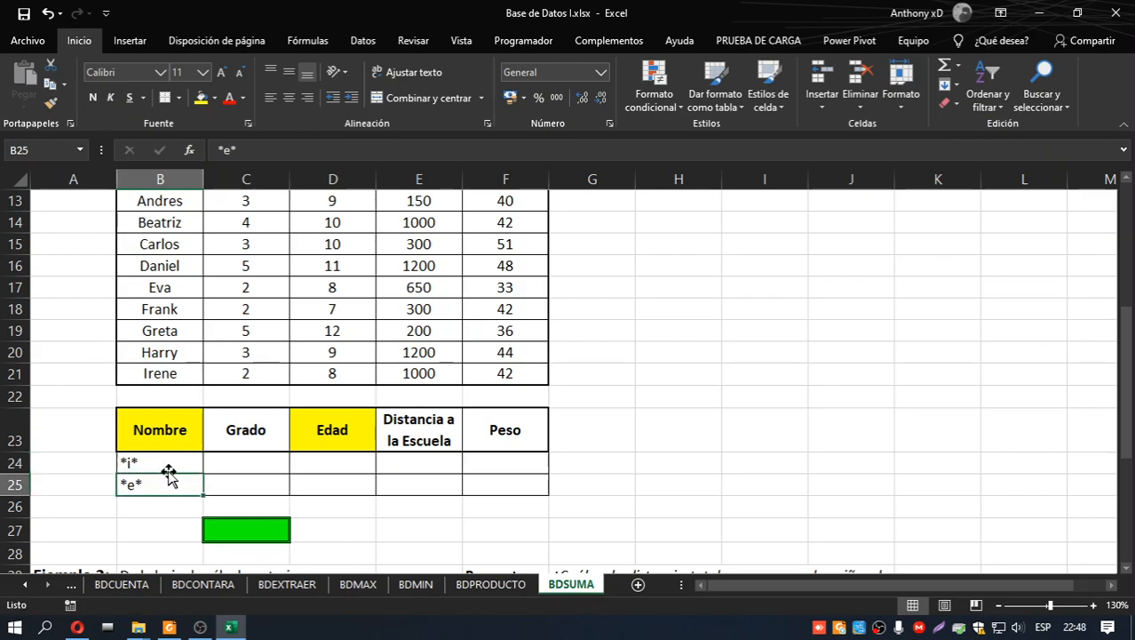
scroll(221, 451, "up", 2)
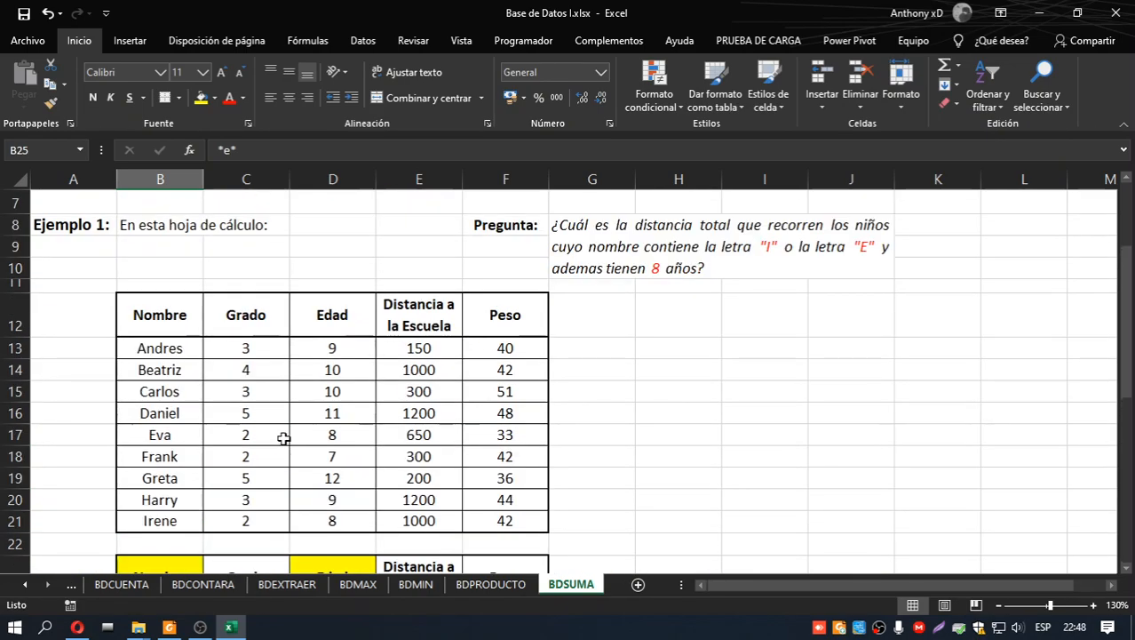
scroll(284, 436, "down", 2)
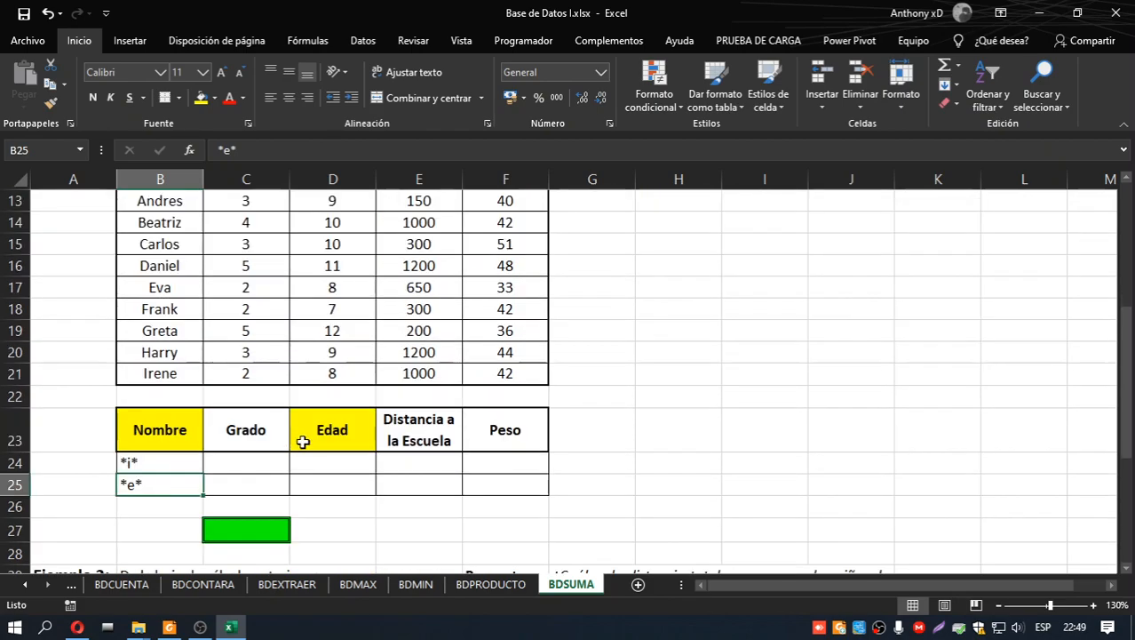
scroll(389, 425, "up", 2)
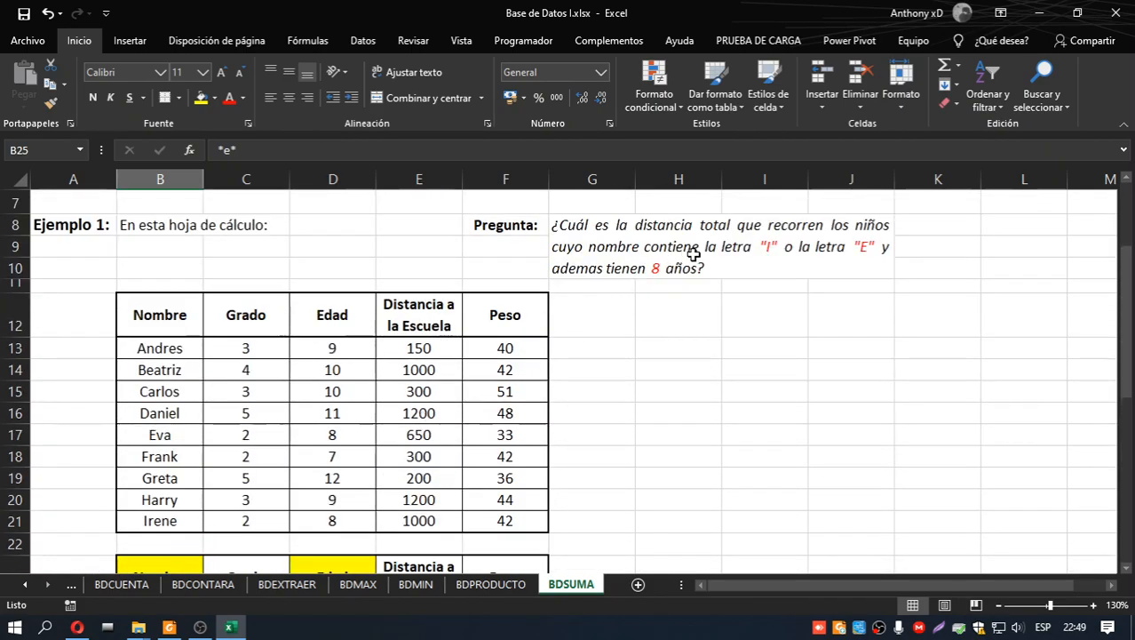
scroll(336, 423, "down", 2)
scroll(468, 404, "up", 2)
scroll(710, 277, "down", 2)
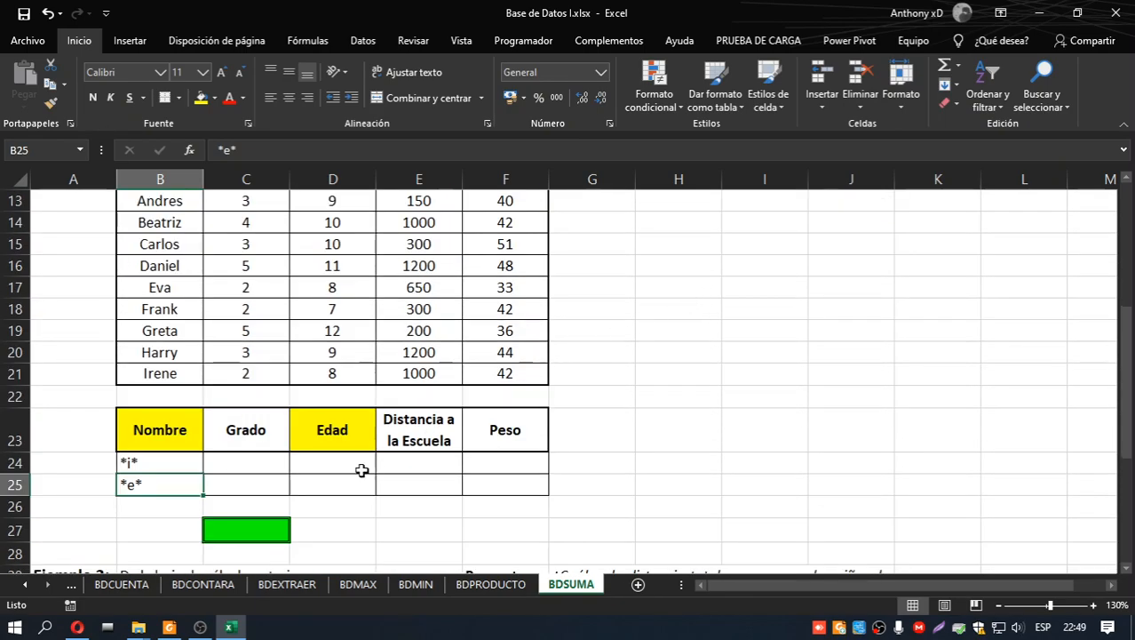
Step: Enter 8 as the Edad criterion in D24, on the same row as the *i* name criterion
left_click(351, 469)
type("8")
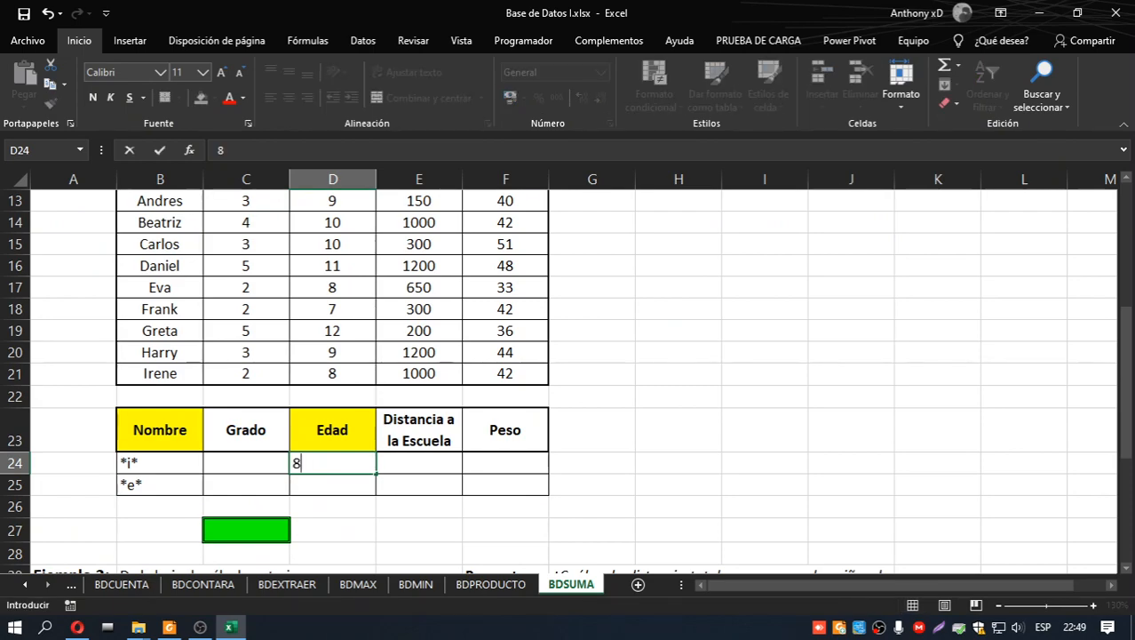
left_click(387, 472)
left_click(357, 464)
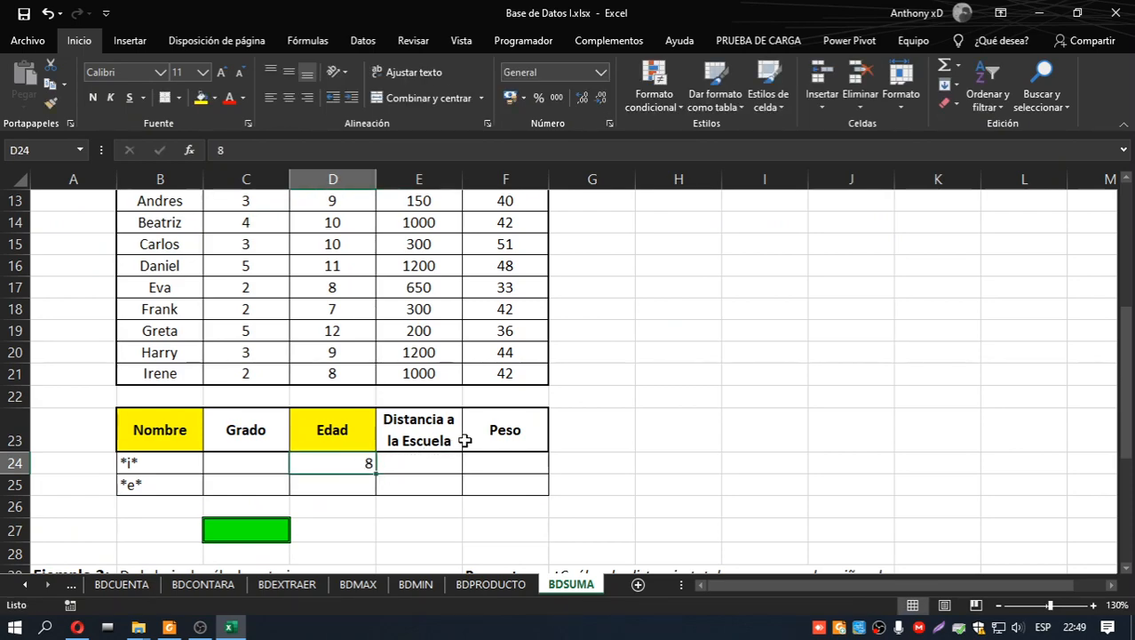
left_click(151, 460)
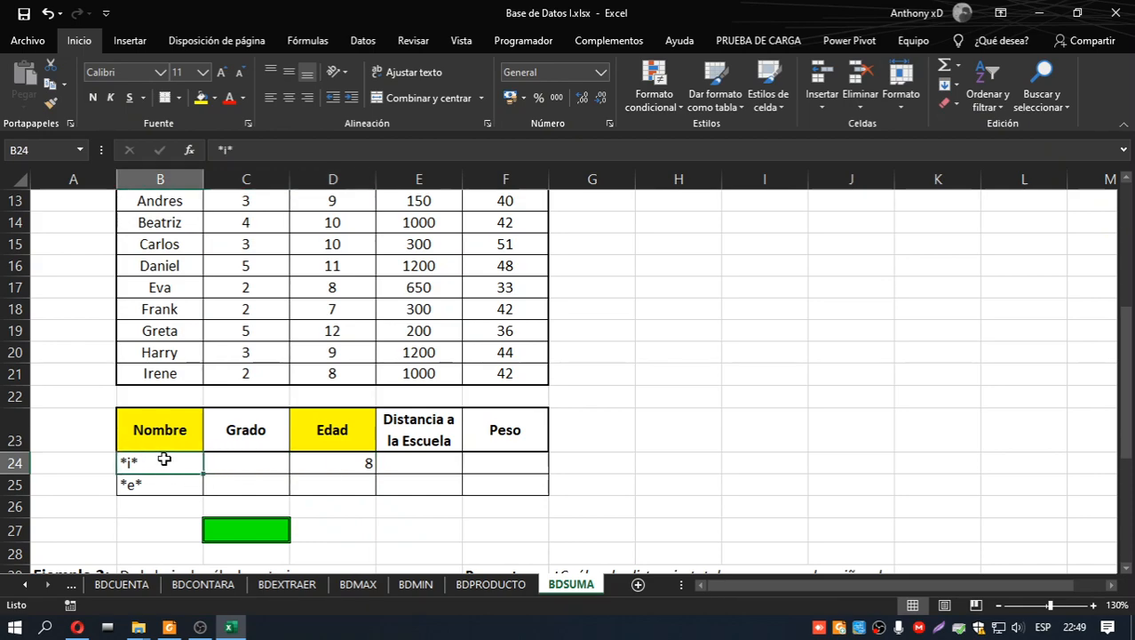
left_click(328, 465)
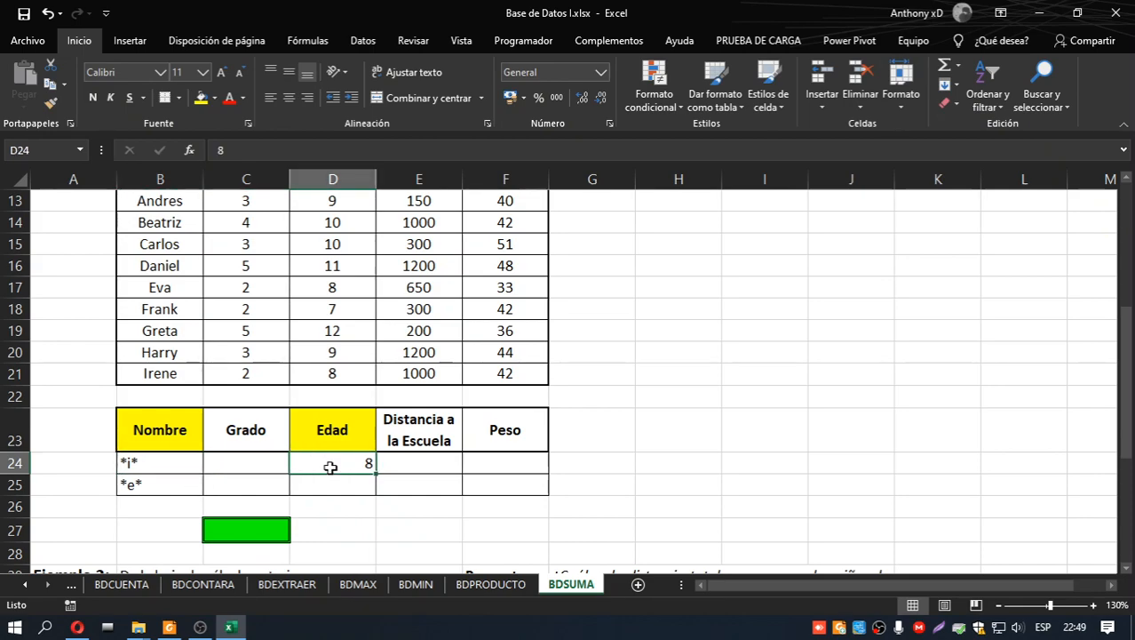
Step: Enter 8 as the Edad criterion in D25, on the same row as the *e* name criterion
left_click(166, 486)
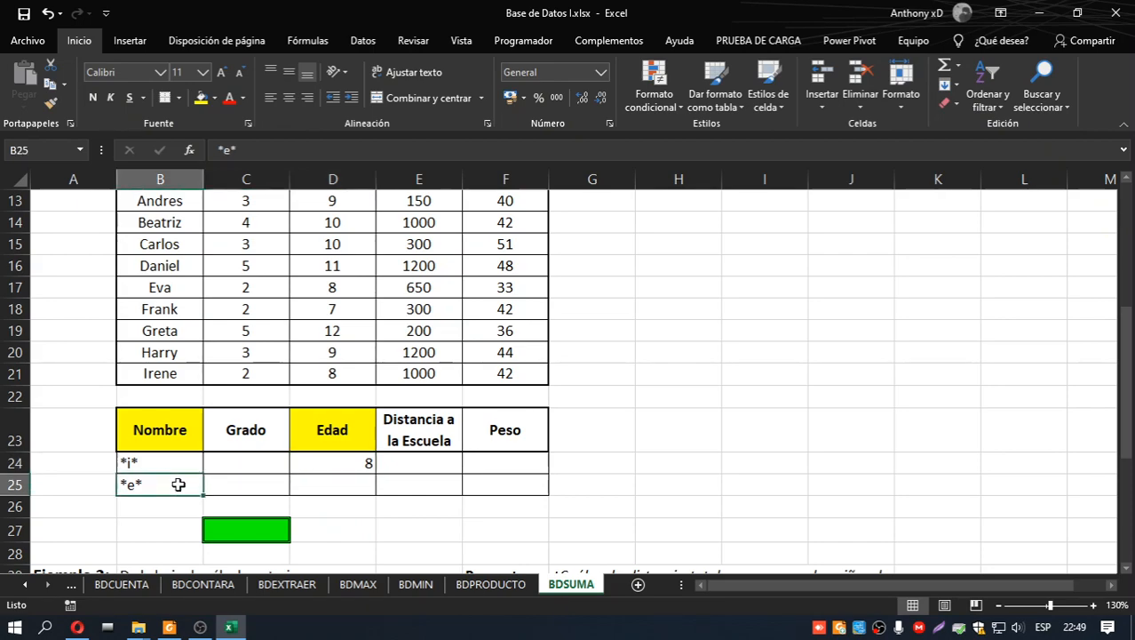
left_click(344, 478)
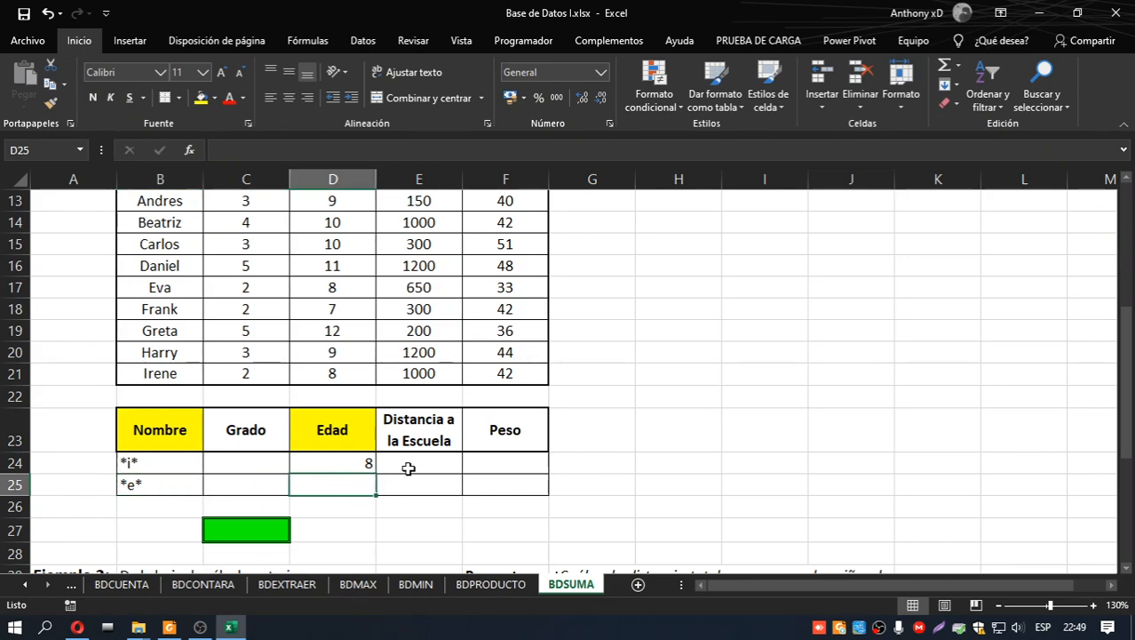
type("8")
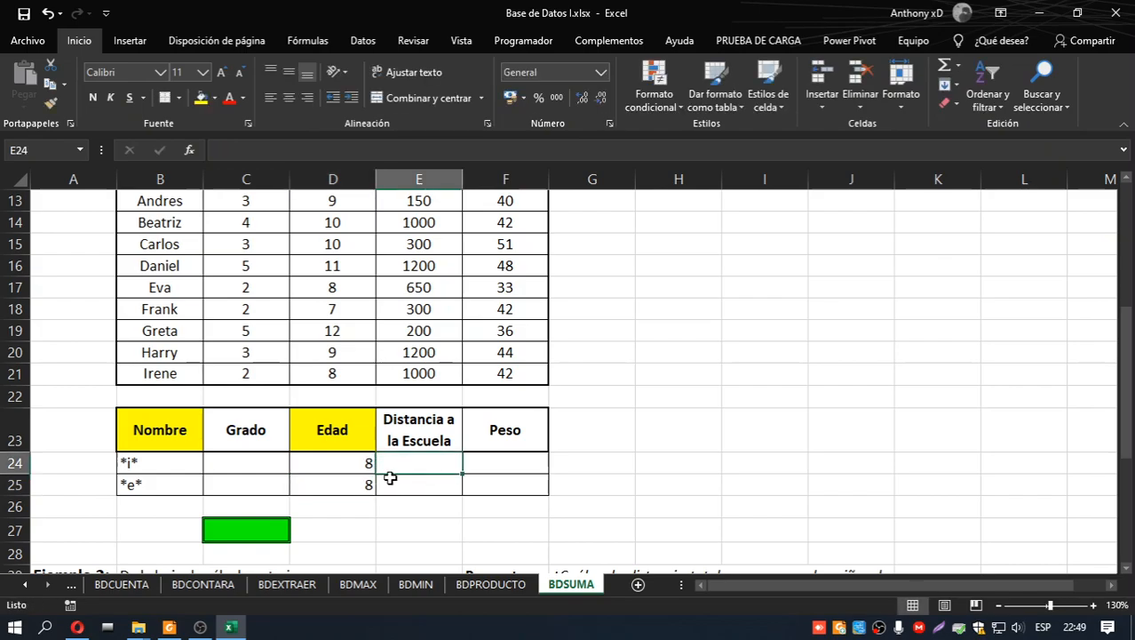
left_click(390, 478)
scroll(390, 477, "up", 2)
scroll(308, 479, "down", 3)
Step: Start a BDSUMA formula in the green result cell C27 with the data table B12:F21 as its database
left_click(267, 469)
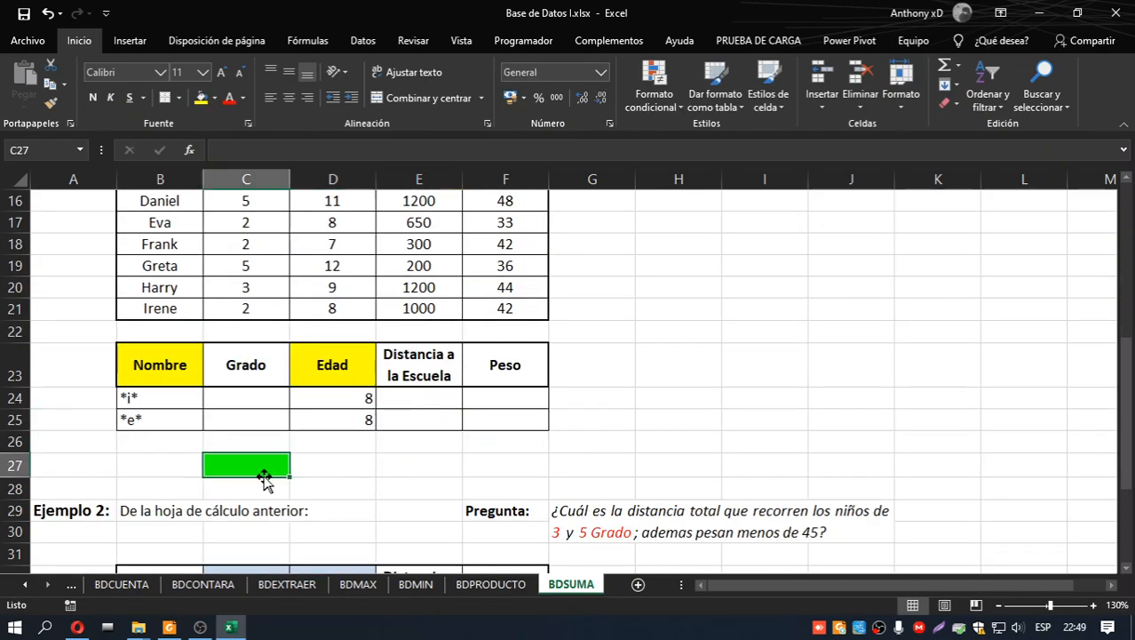
type("=")
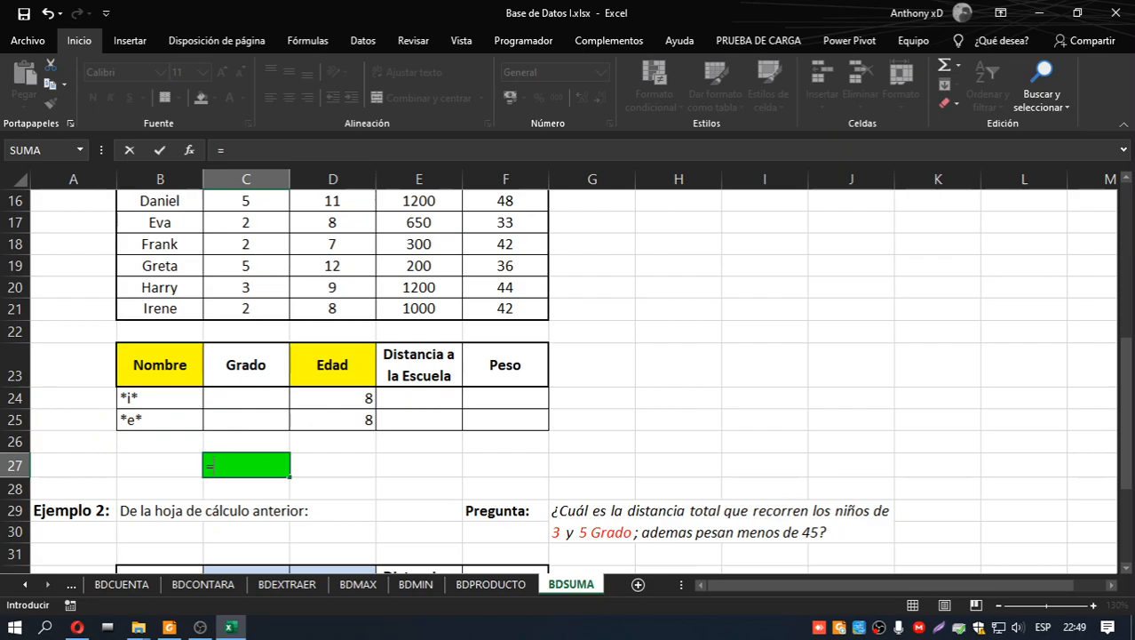
type("bds")
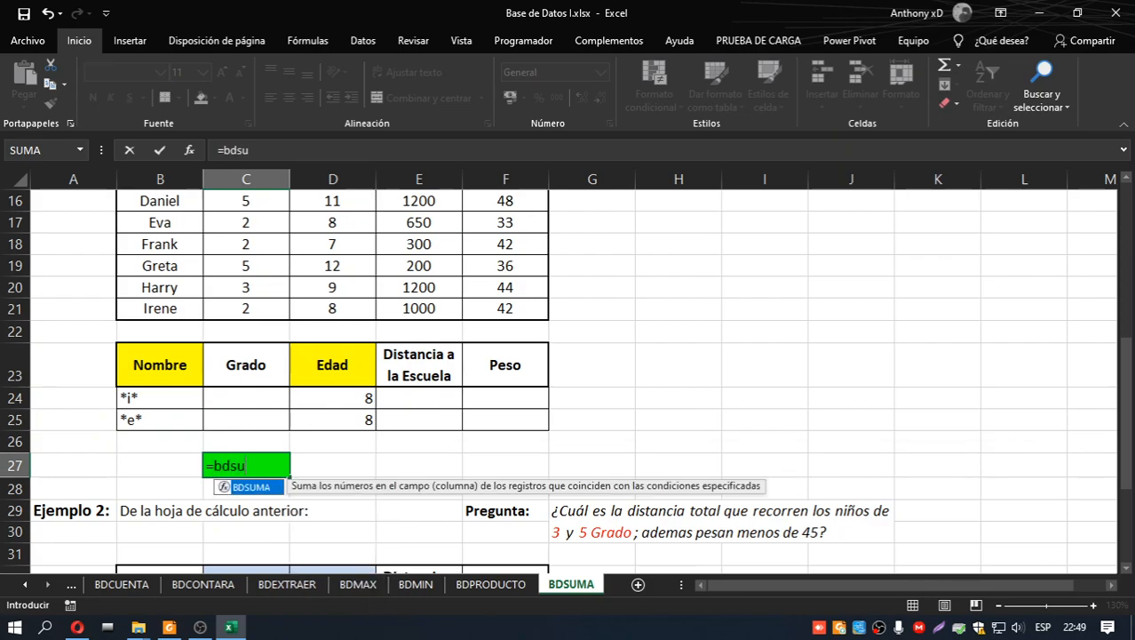
type("u")
key("Tab")
scroll(267, 373, "up", 2)
left_click_drag(173, 254, 542, 453)
type(";")
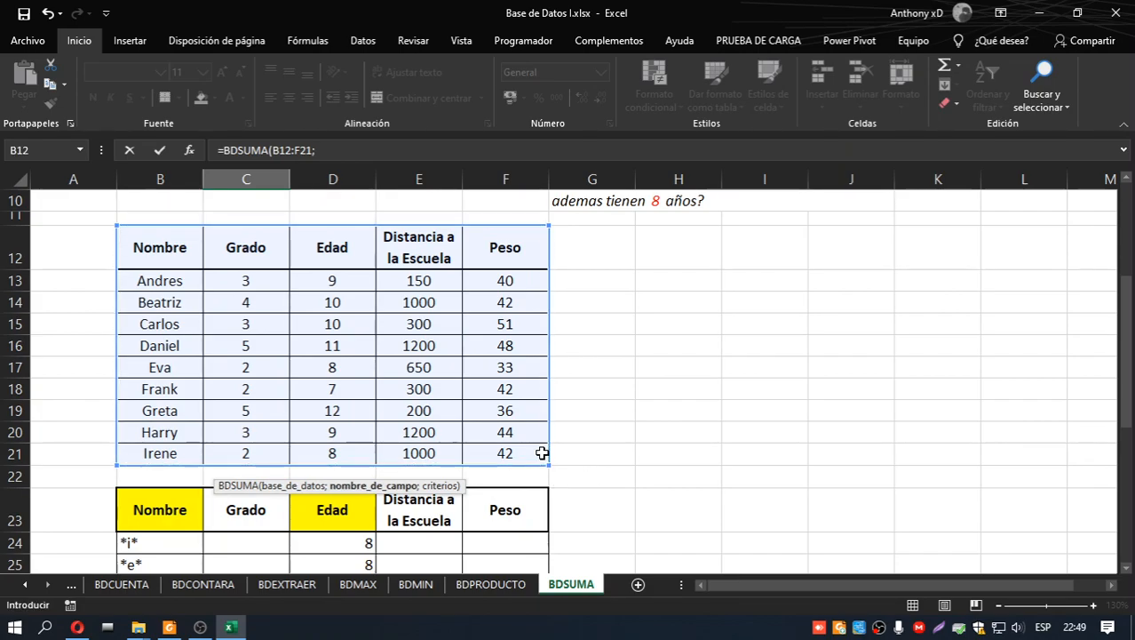
Step: Complete the BDSUMA formula in C27 with field number 4 and the criteria range B23:F25
scroll(540, 448, "down", 2)
scroll(417, 453, "up", 3)
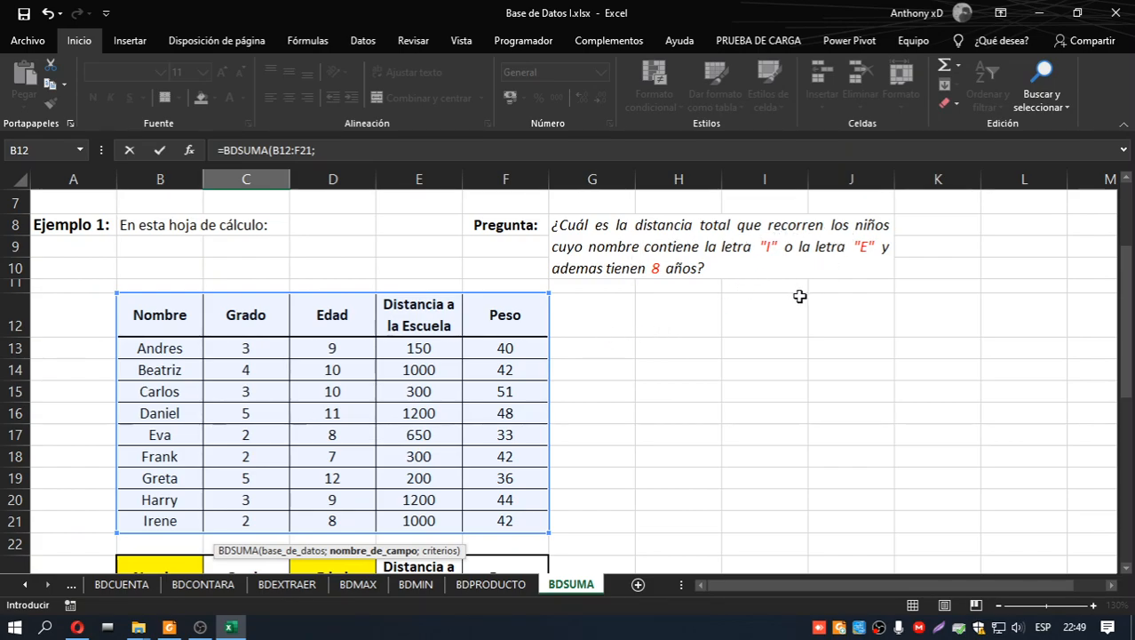
scroll(745, 331, "down", 1)
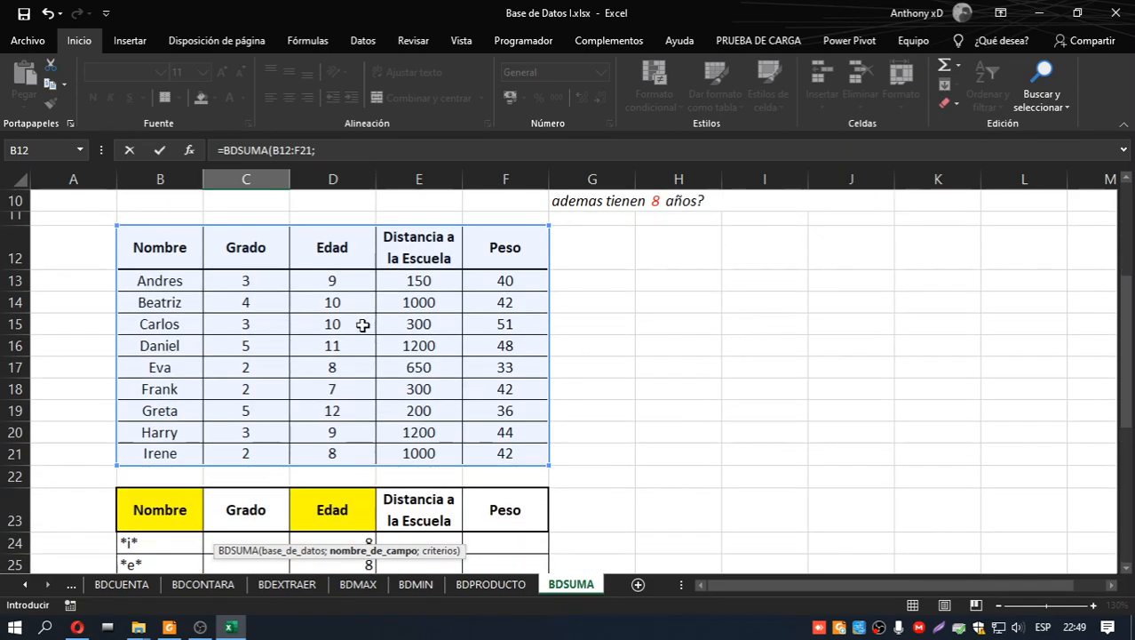
scroll(757, 410, "down", 1)
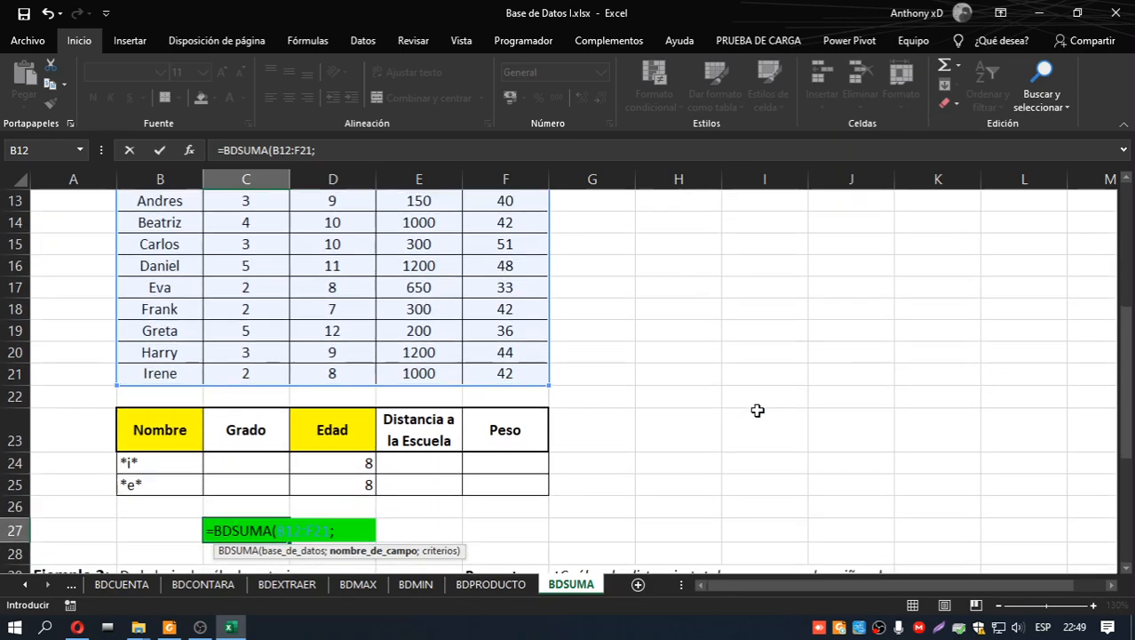
type("4;")
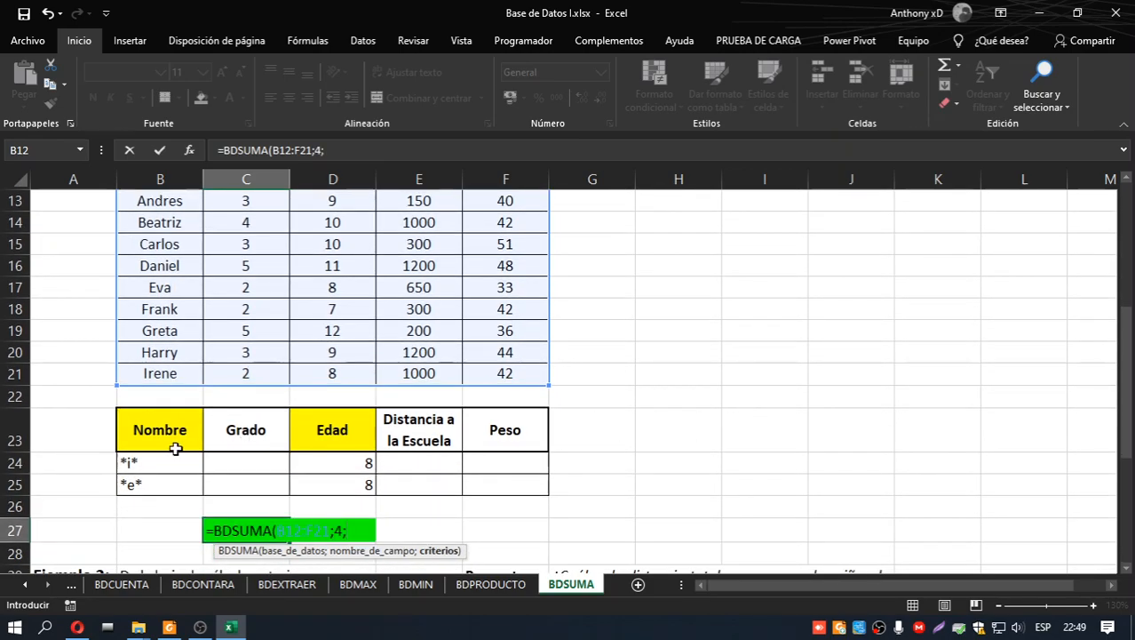
left_click(174, 449)
left_click_drag(174, 449, 527, 489)
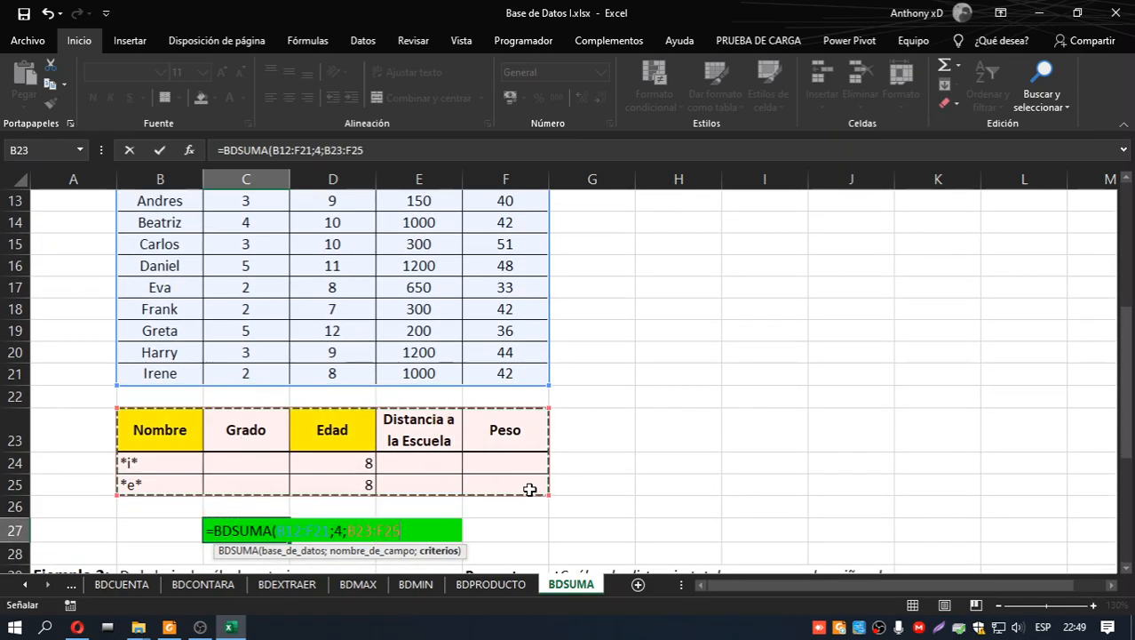
key("Return")
Step: Read the Ejemplo 2 question and its empty criteria table, and compare them with the Ejemplo 1 question and criteria
scroll(529, 489, "down", 4)
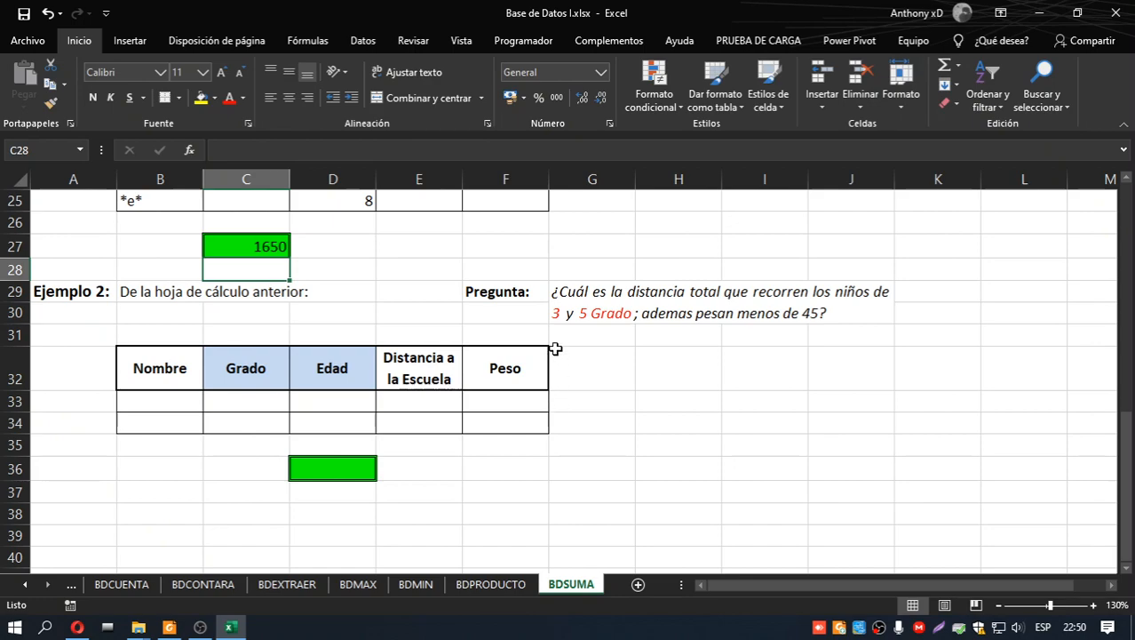
left_click(265, 412)
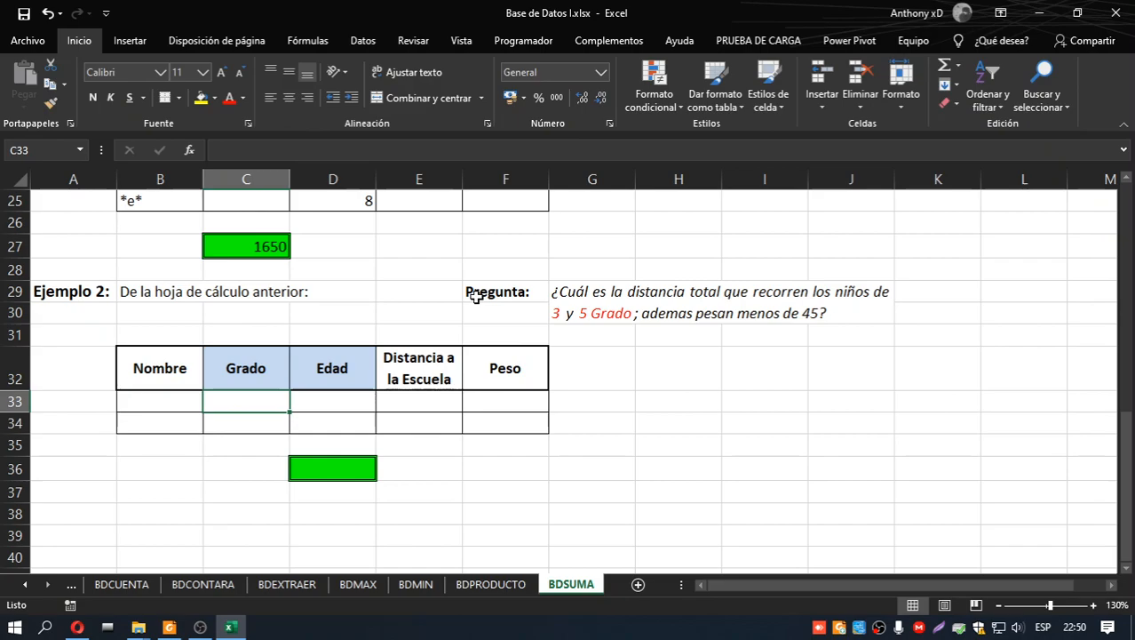
scroll(477, 297, "up", 7)
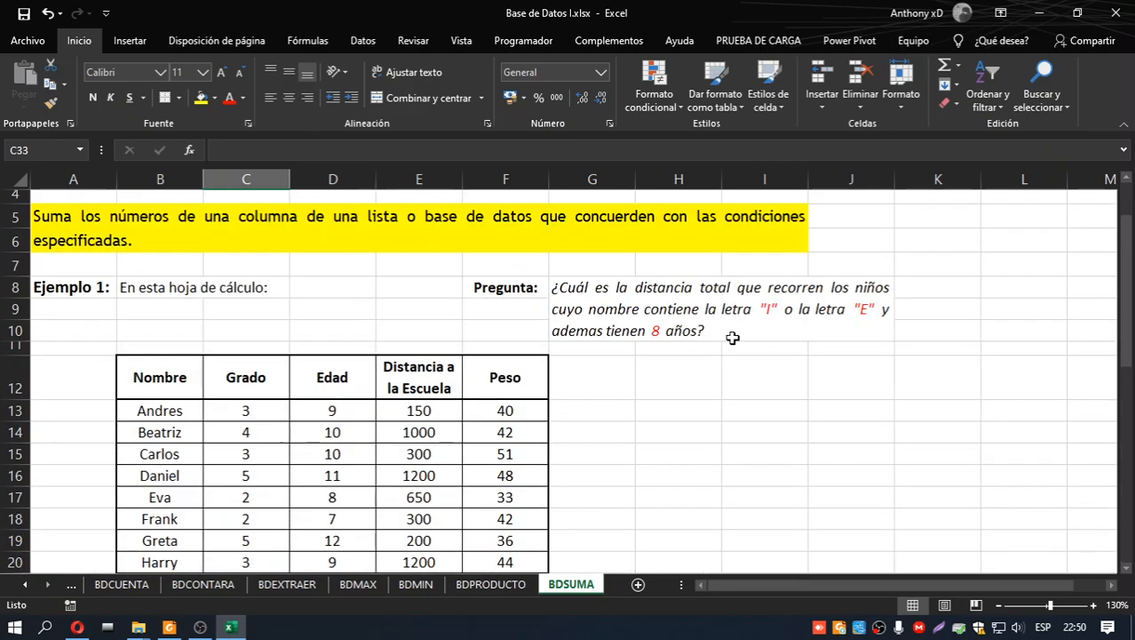
left_click(793, 321)
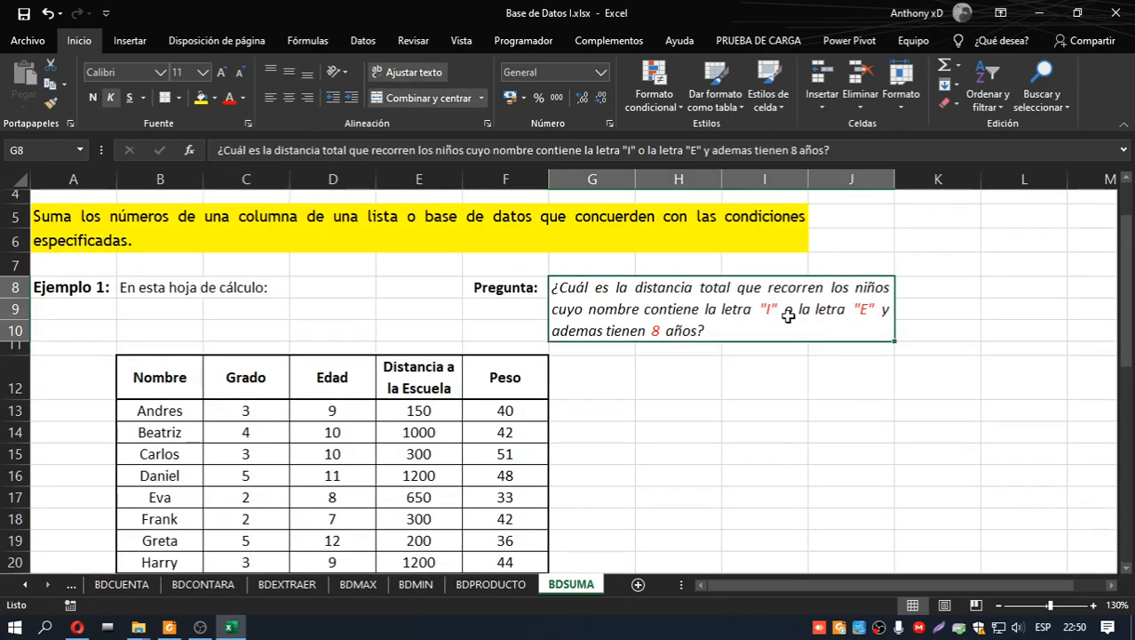
double_click(789, 312)
left_click_drag(729, 309, 747, 310)
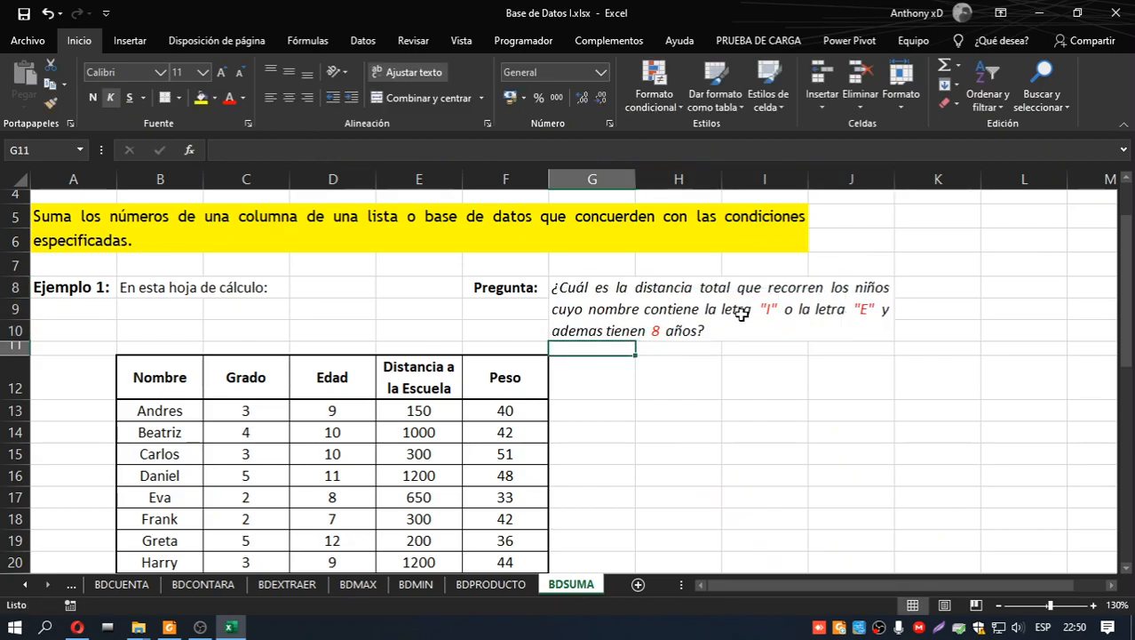
scroll(741, 314, "down", 3)
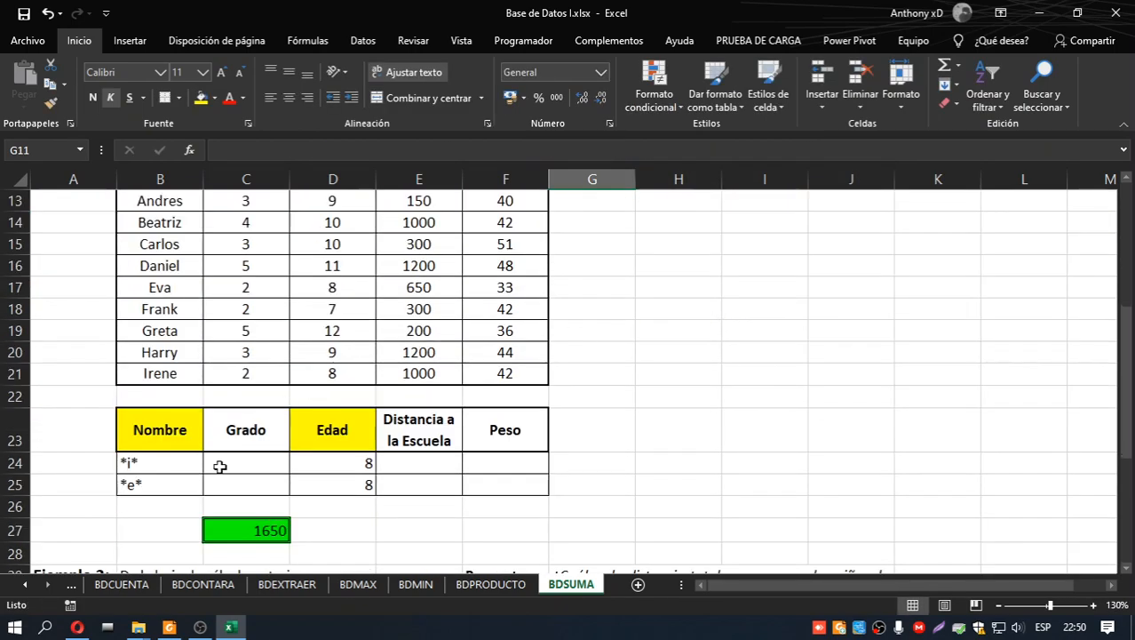
Step: Review the Ejemplo 1 name criteria, then examine the grade condition in the Ejemplo 2 question and its empty criteria rows
left_click(191, 485)
left_click(183, 466)
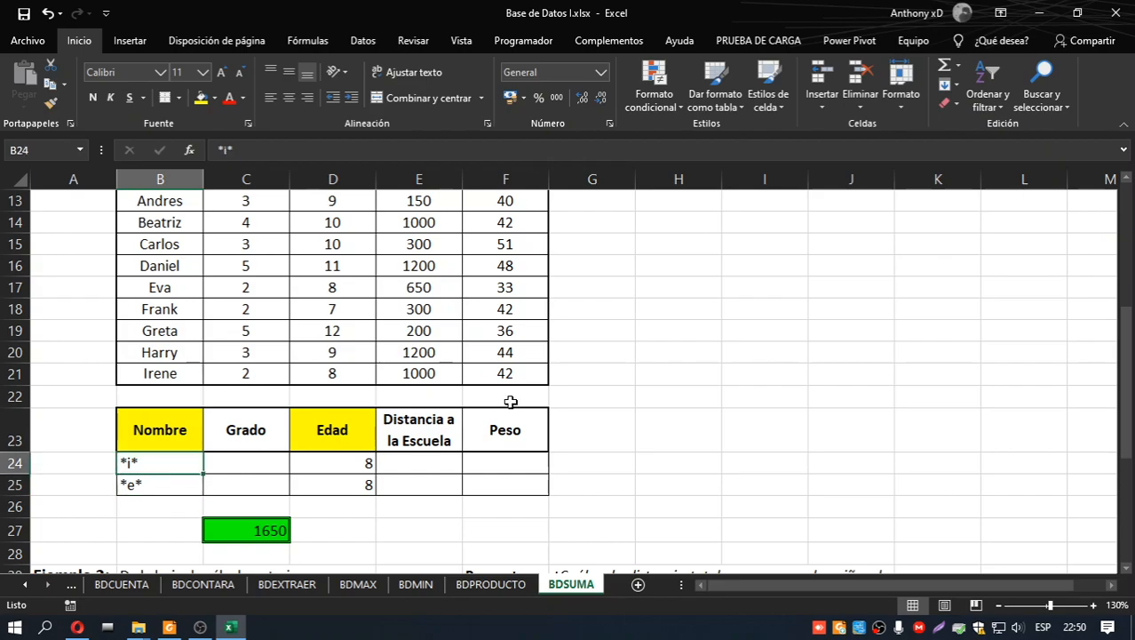
scroll(509, 401, "down", 4)
left_click(568, 312)
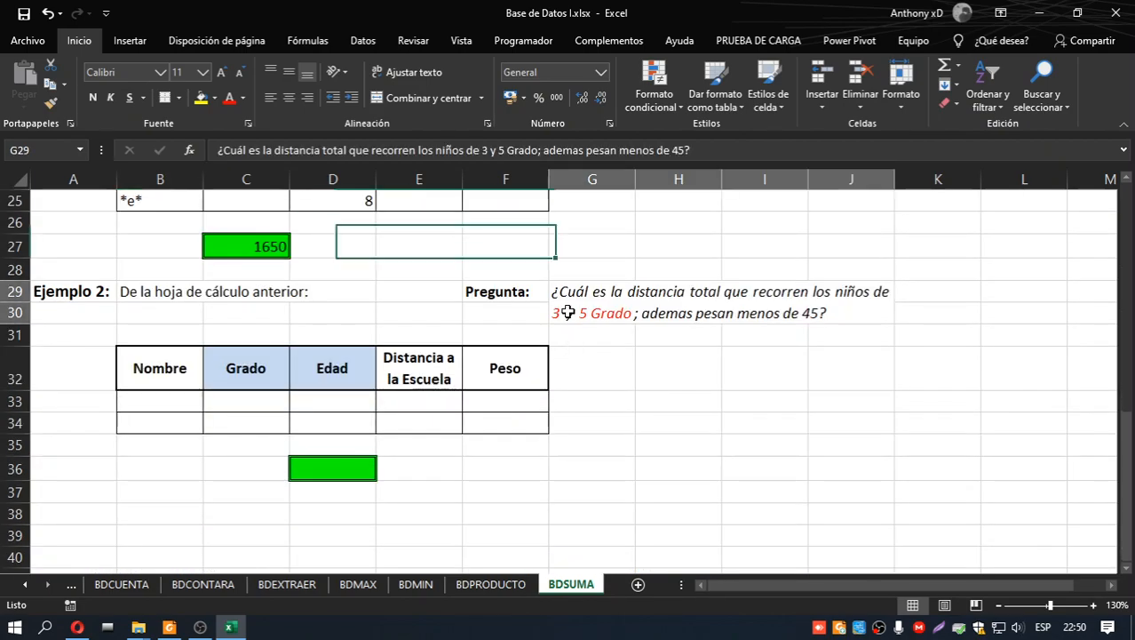
left_click(341, 404)
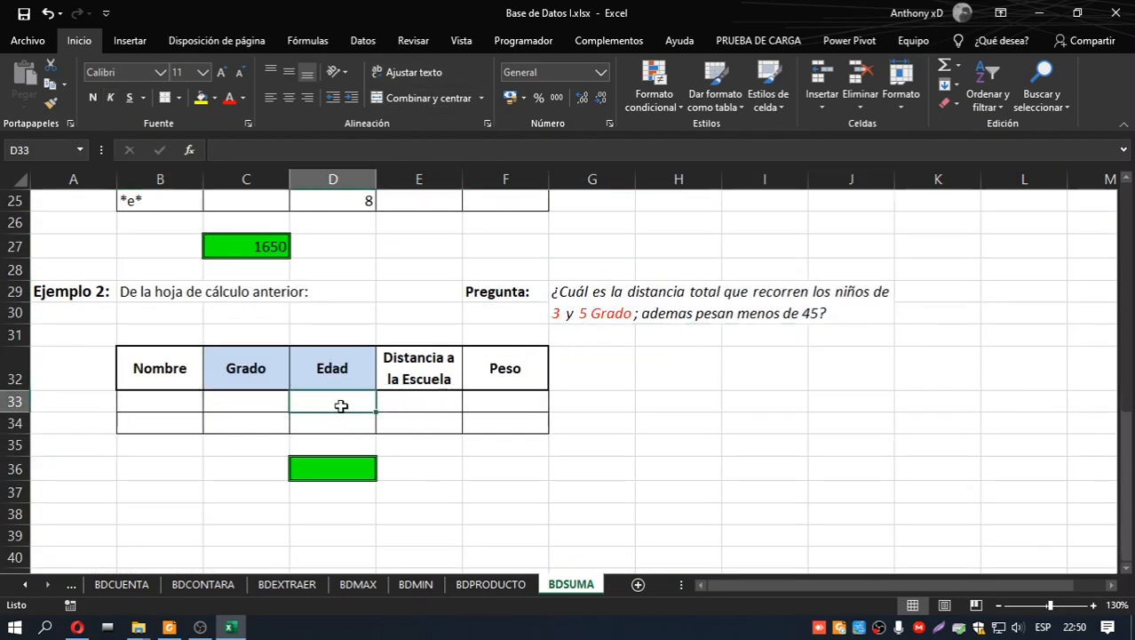
left_click(256, 406)
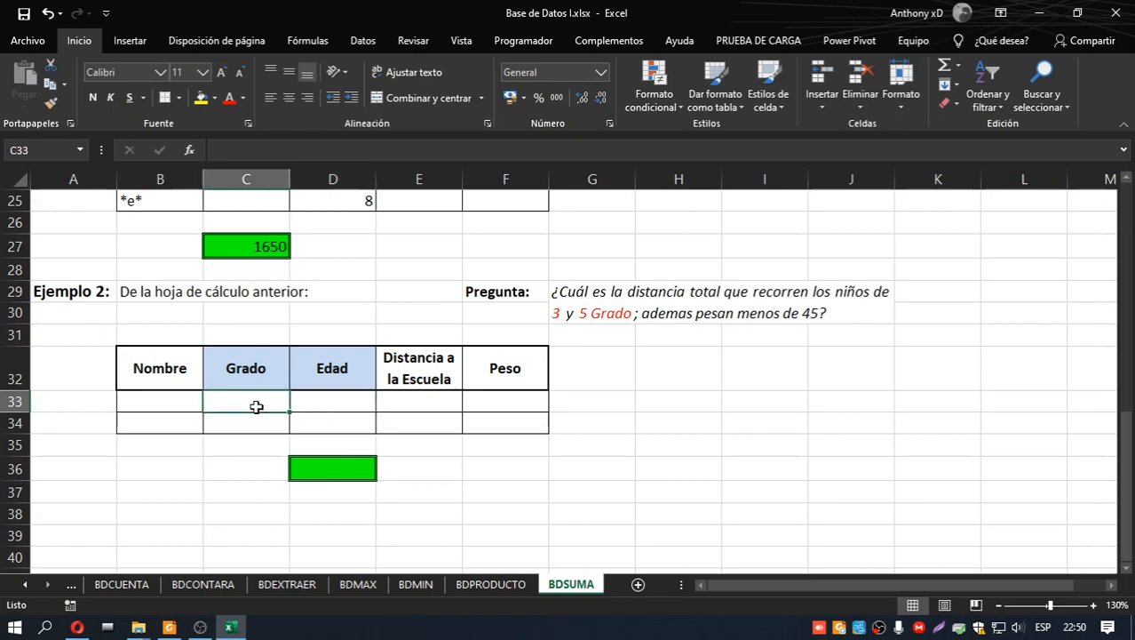
double_click(594, 307)
left_click_drag(573, 313, 617, 313)
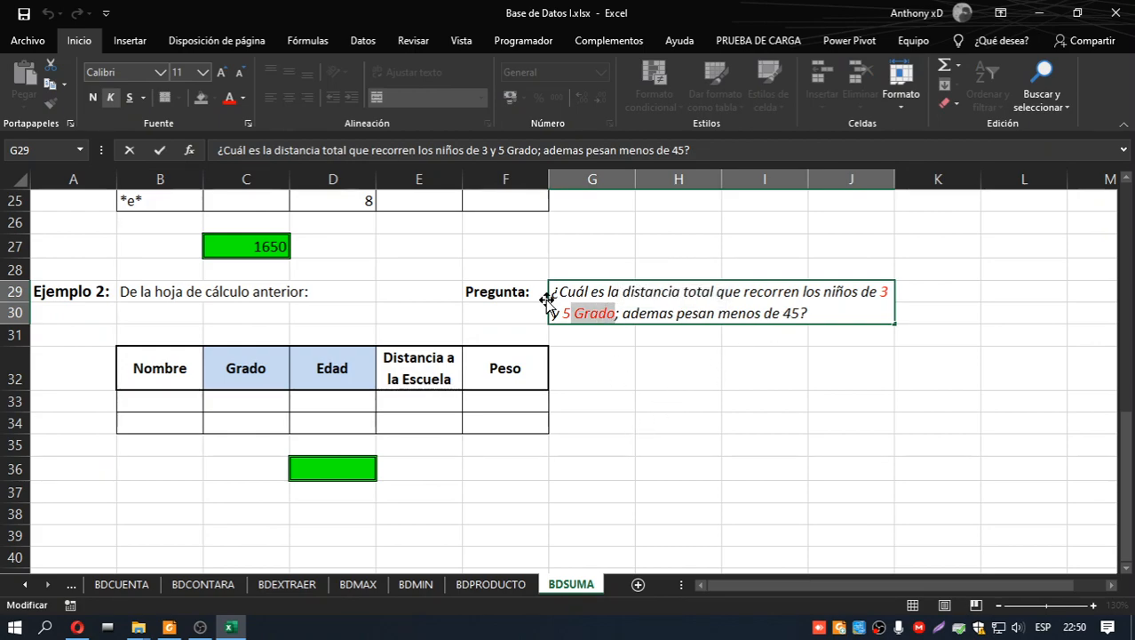
key("Left")
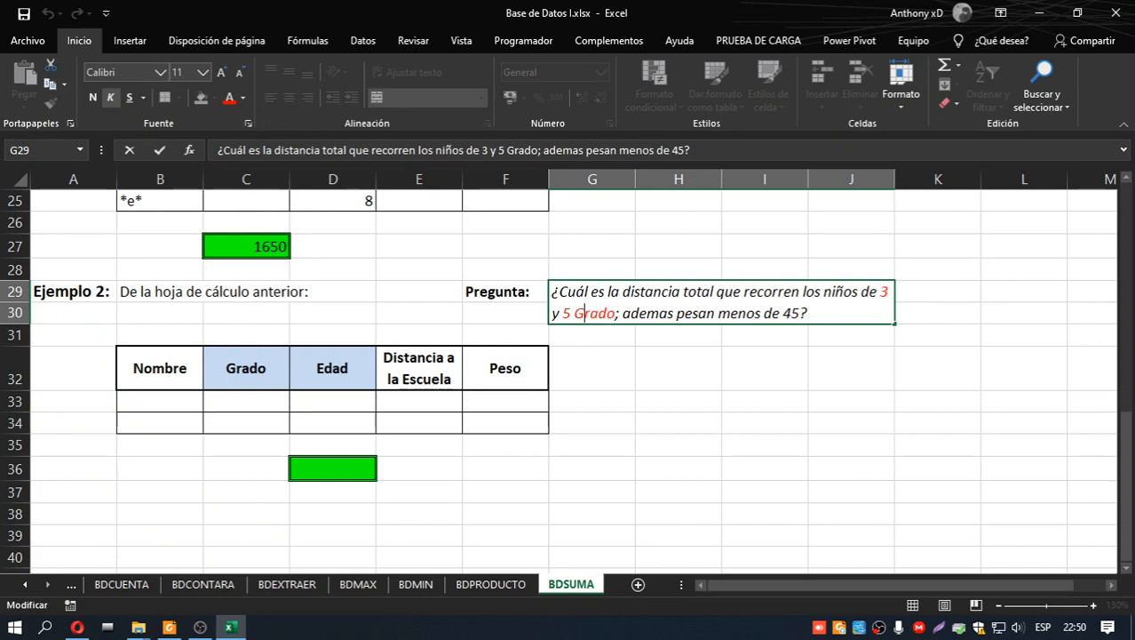
key("shift+Right")
key("shift+Right")
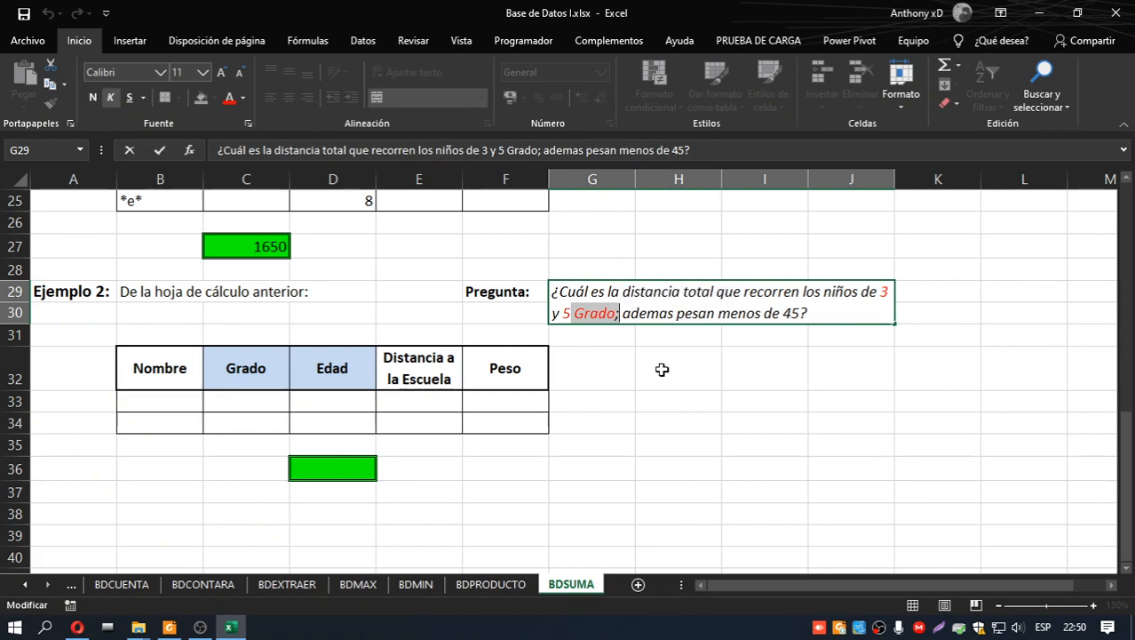
left_click(556, 333)
Step: Reread the Ejemplo 1 question's name and letter conditions and compare them with its criteria rows and the Ejemplo 2 question
scroll(691, 363, "up", 6)
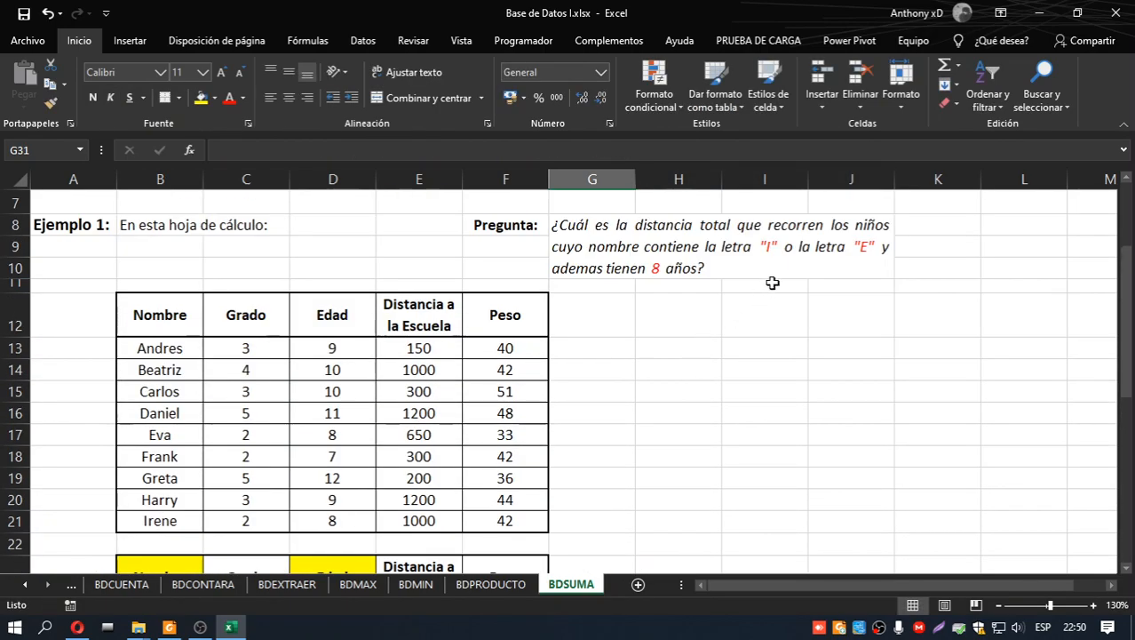
double_click(762, 248)
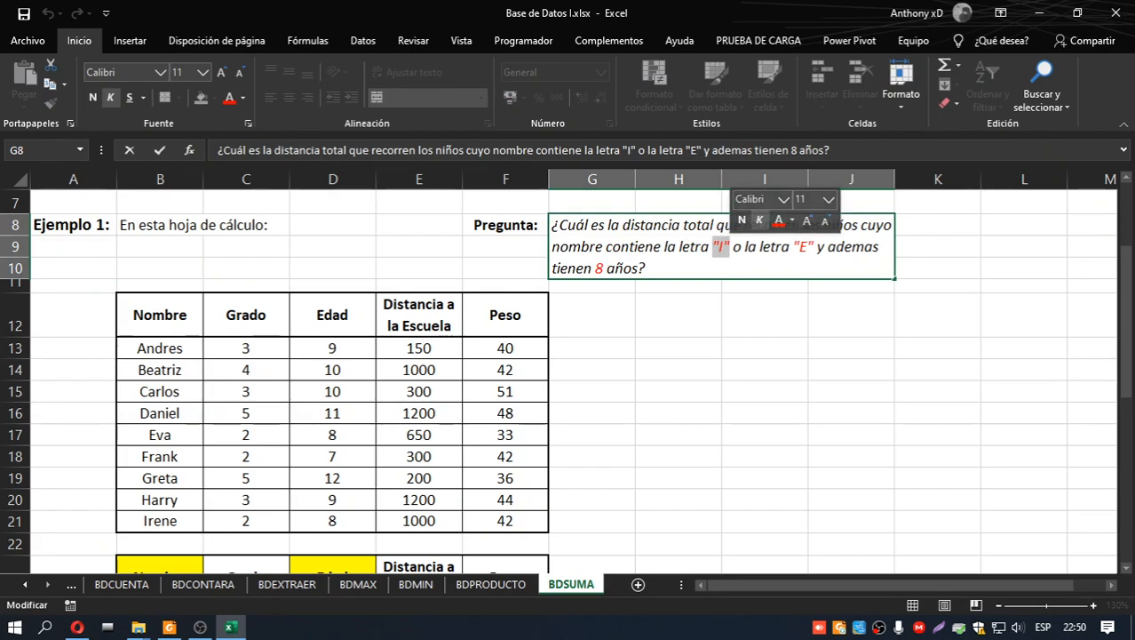
left_click_drag(552, 248, 602, 248)
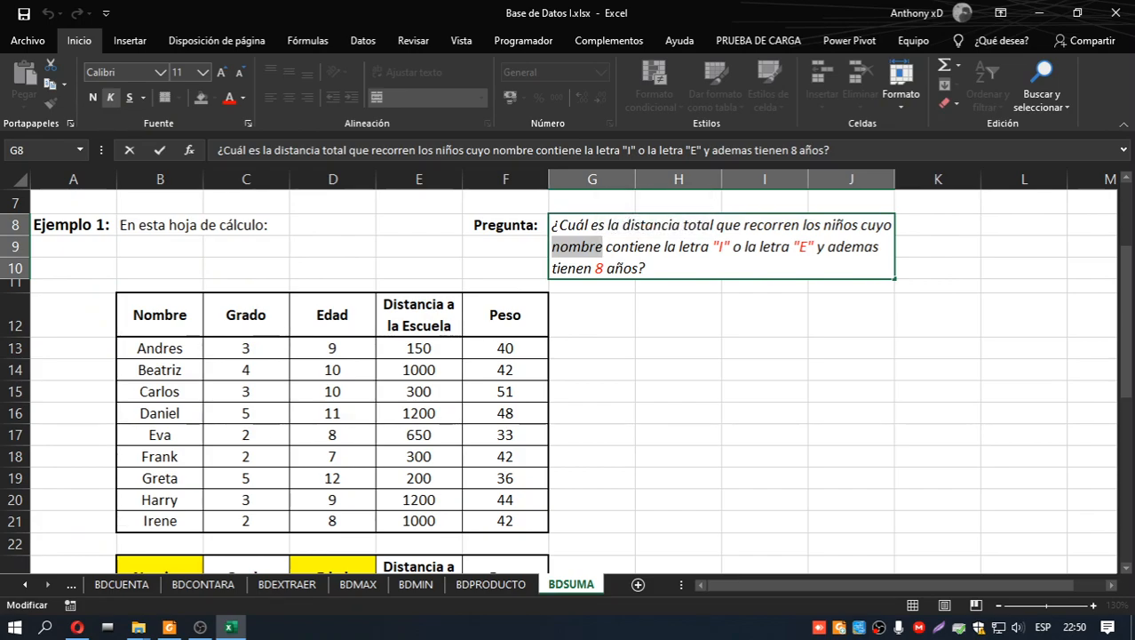
double_click(725, 247)
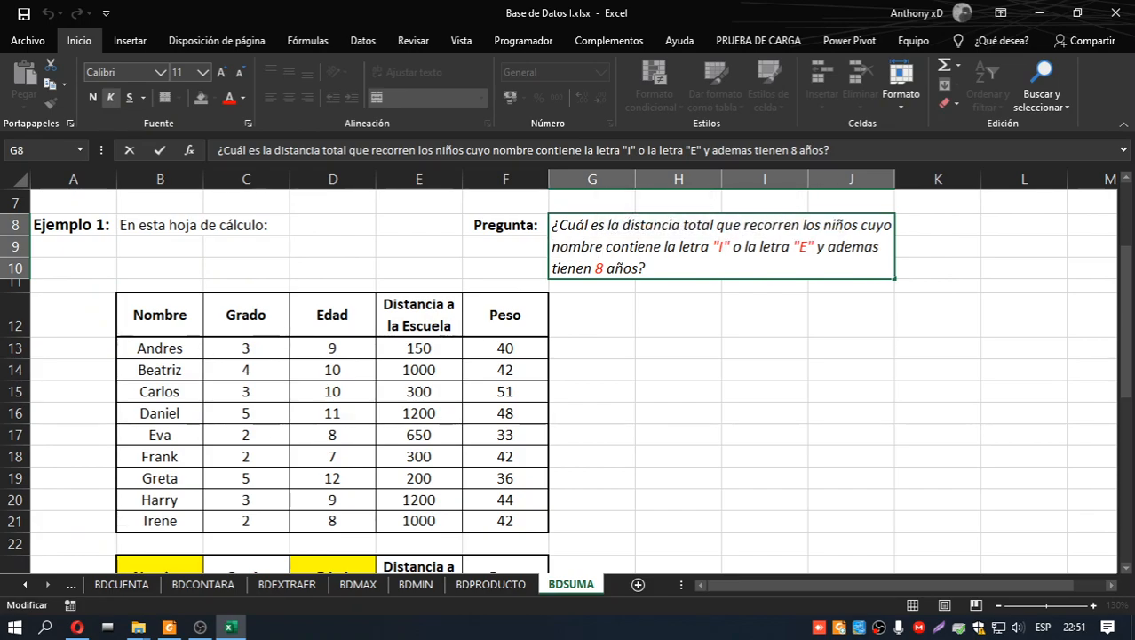
double_click(803, 247)
double_click(578, 247)
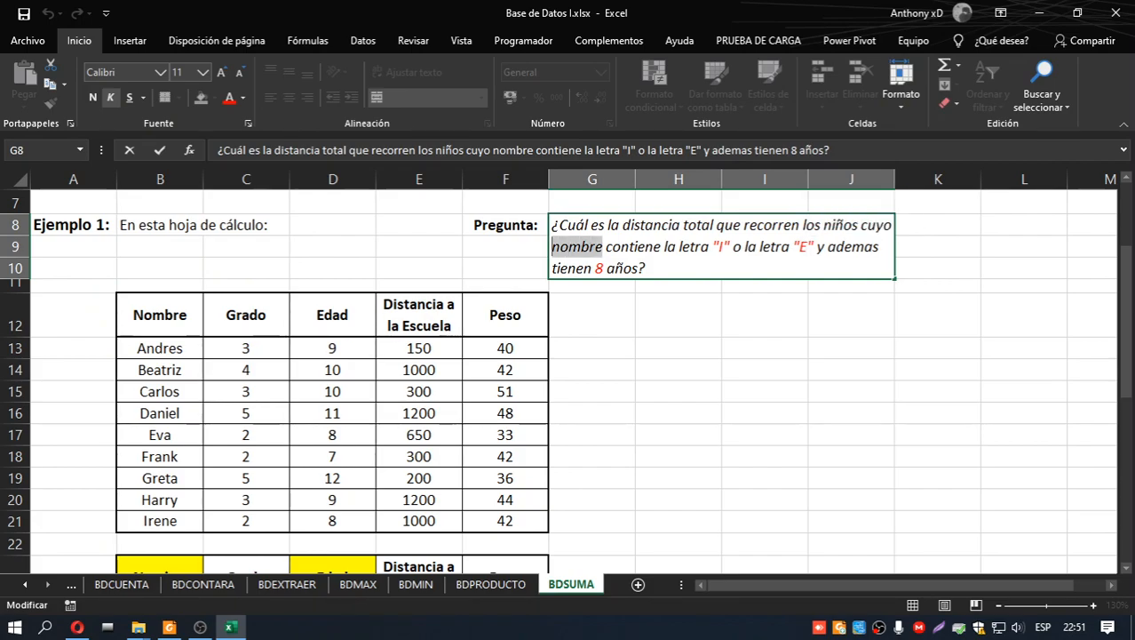
key("Return")
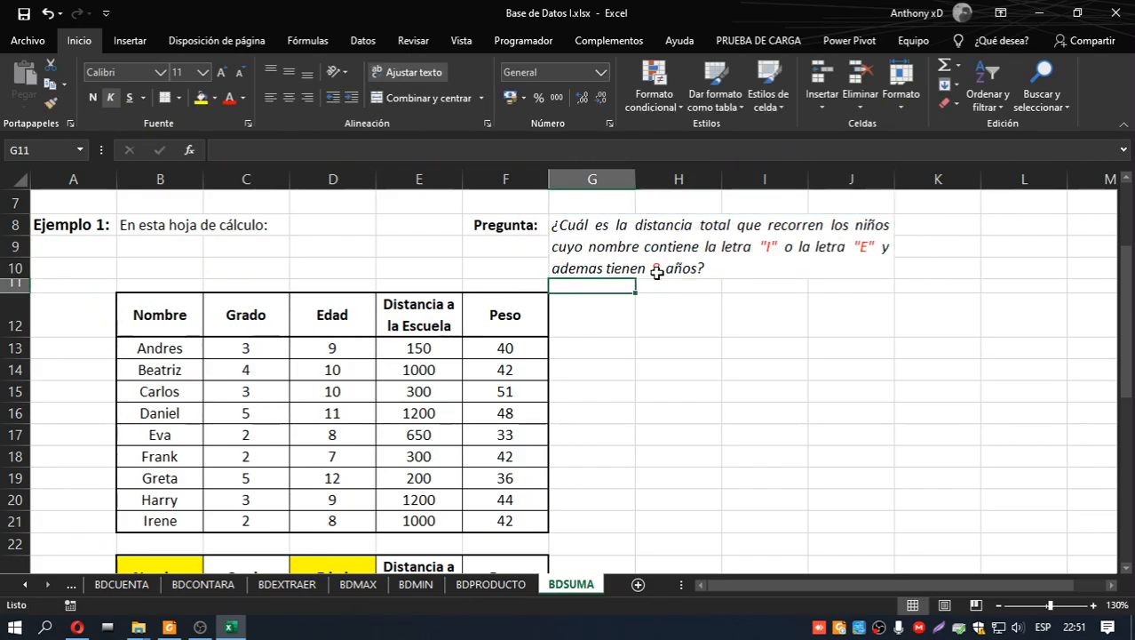
scroll(380, 418, "down", 2)
scroll(370, 436, "down", 2)
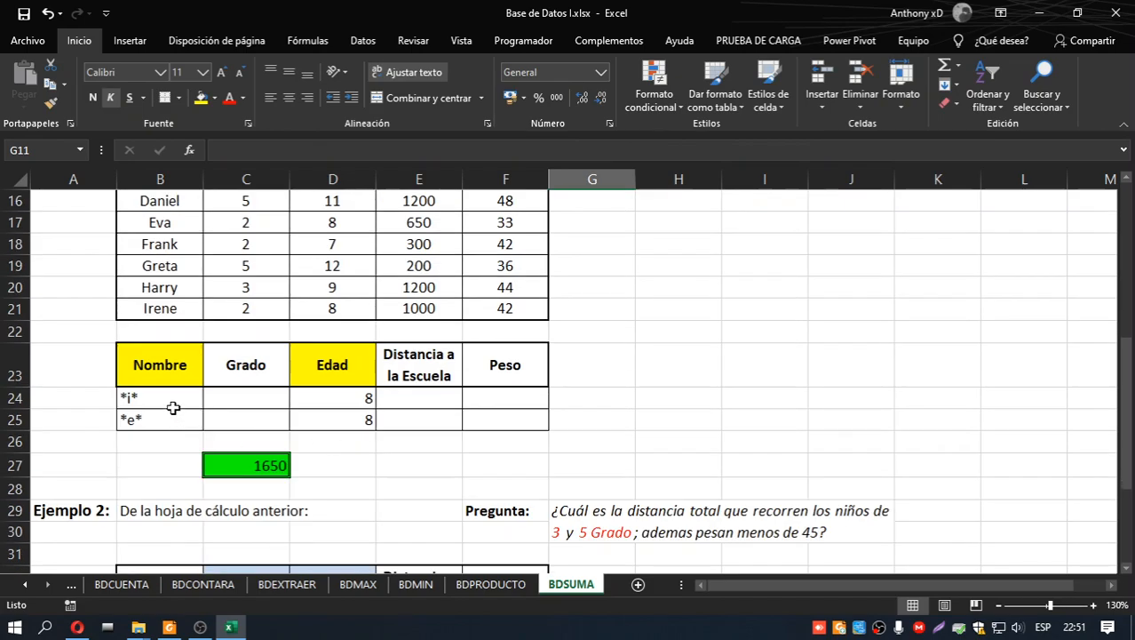
scroll(304, 409, "down", 3)
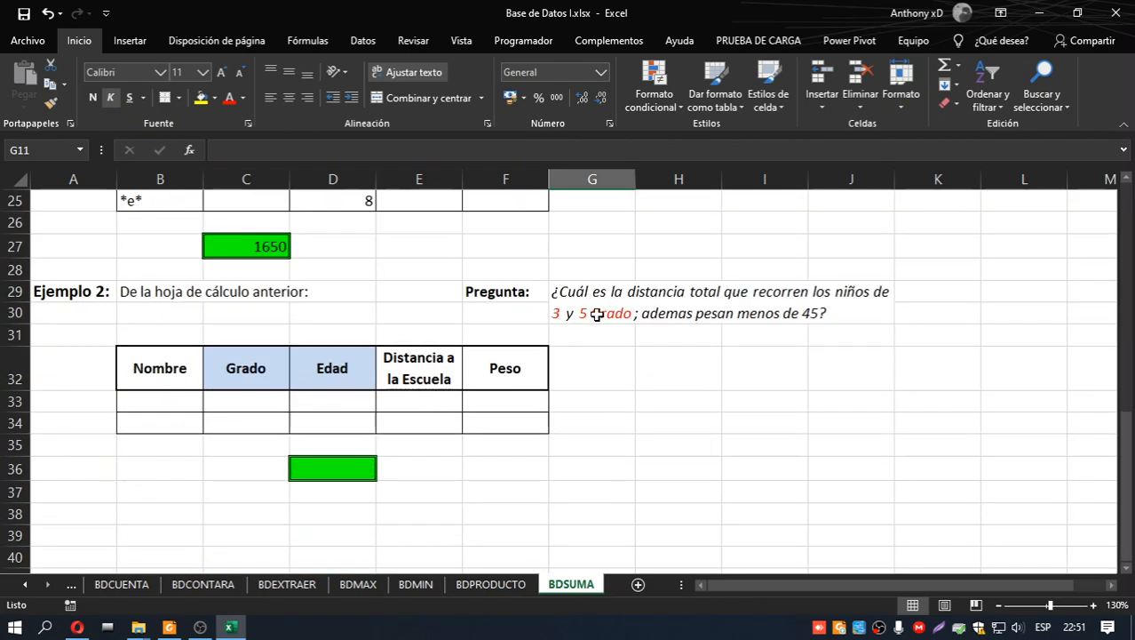
Step: Replace the "y" between 3 and 5 Grado with "o" in the Ejemplo 2 question in G29
double_click(597, 314)
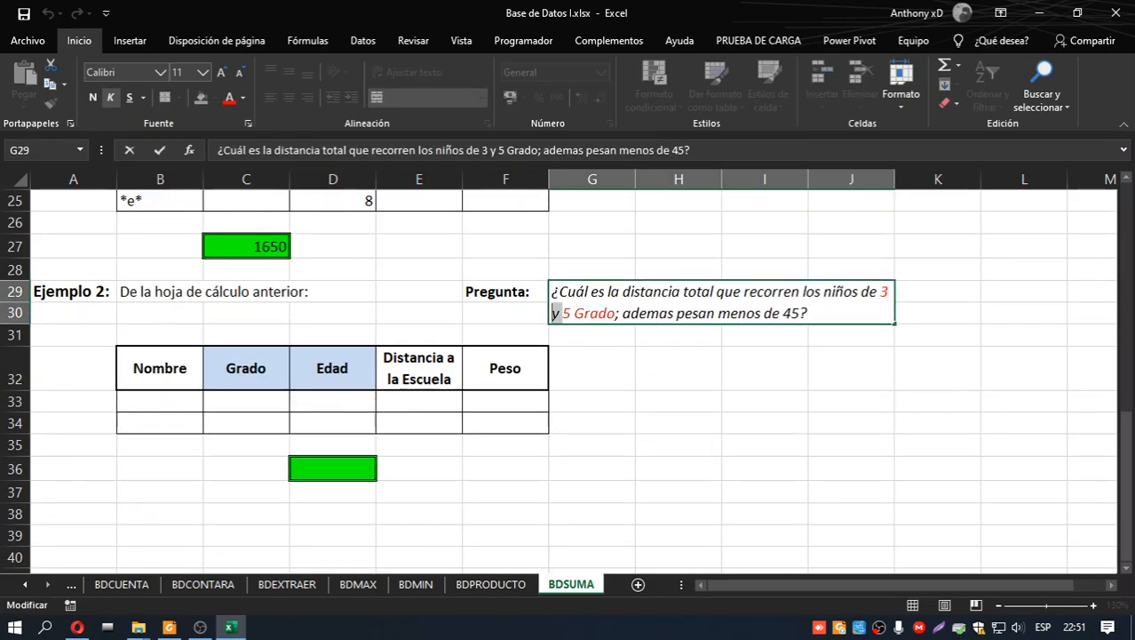
left_click(574, 313)
left_click_drag(574, 313, 538, 313)
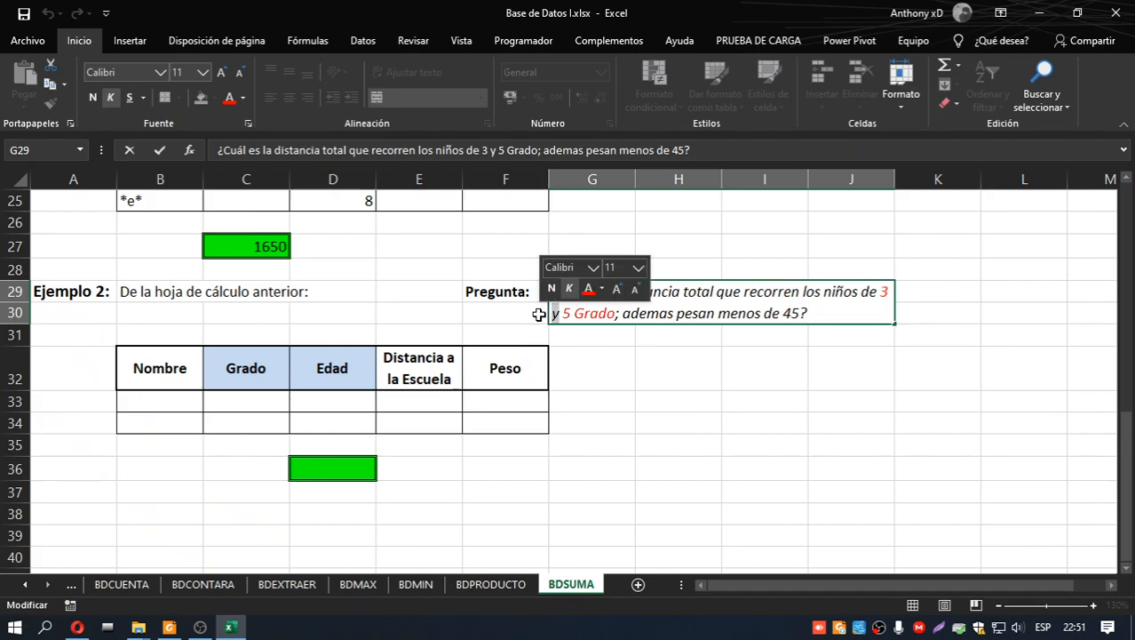
type("o")
key("Return")
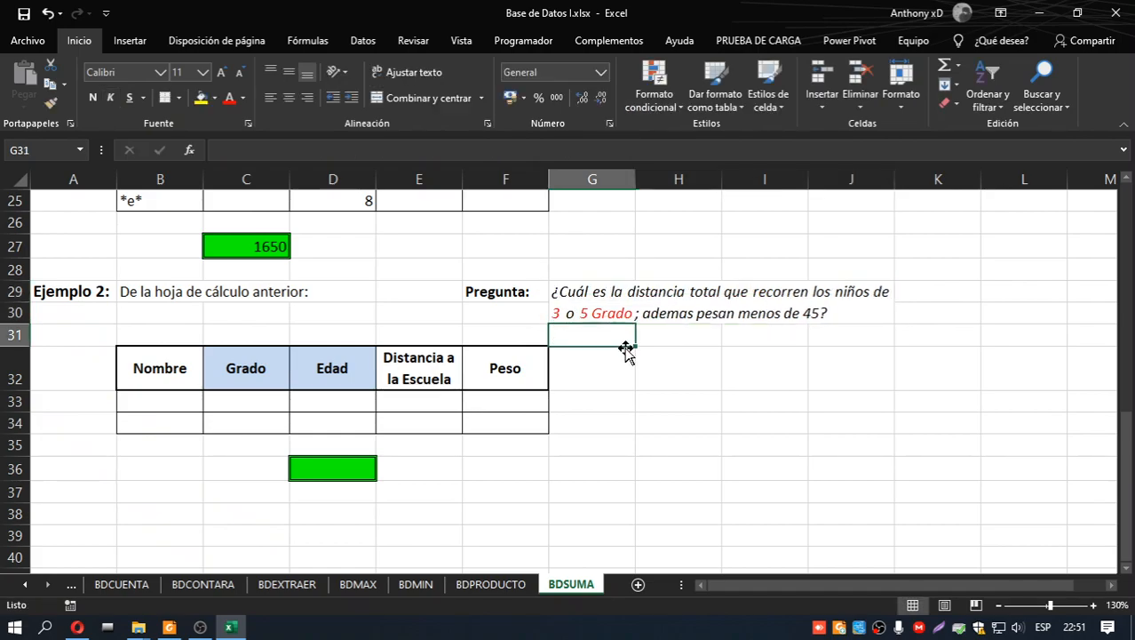
Step: Restore the "y" between 3 and 5 Grado in the Ejemplo 2 question in G29
left_click(681, 308)
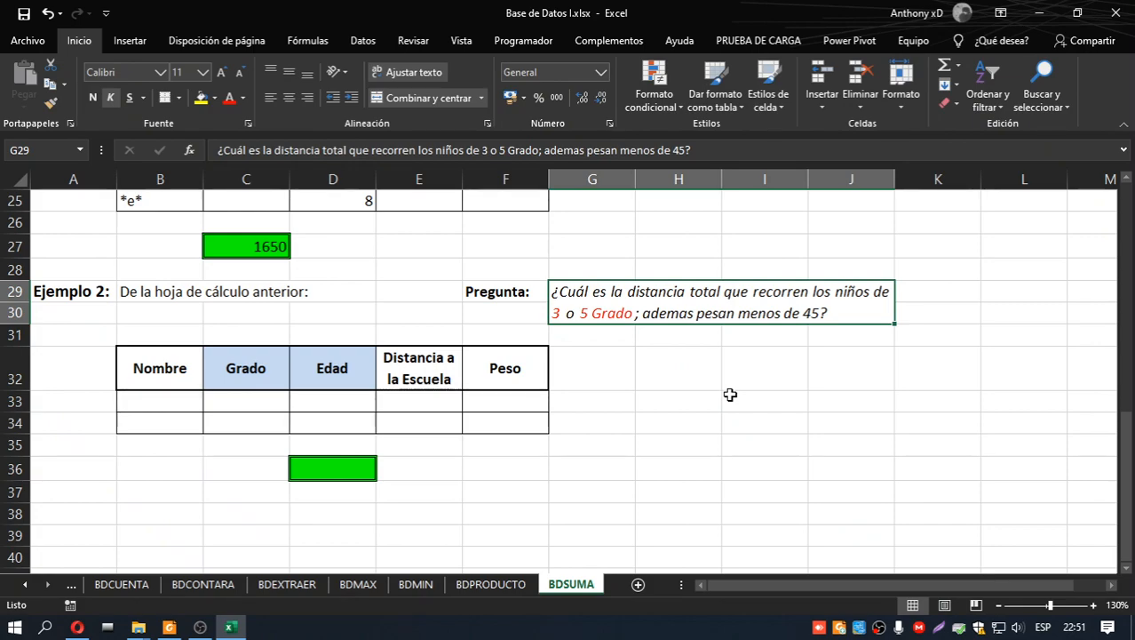
double_click(575, 311)
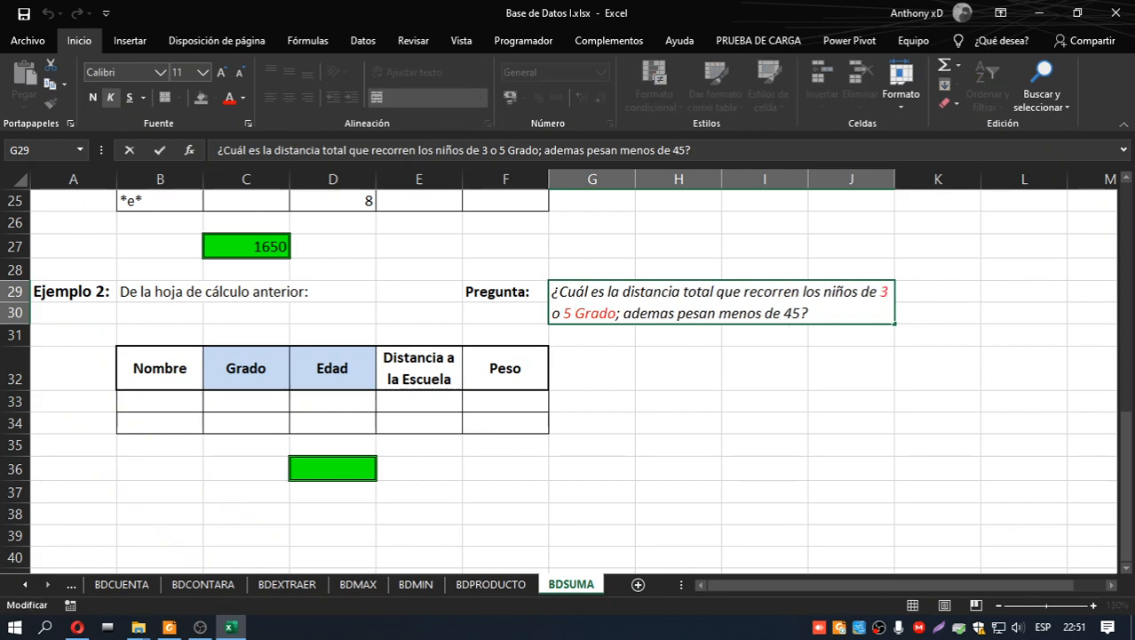
double_click(555, 313)
type("y")
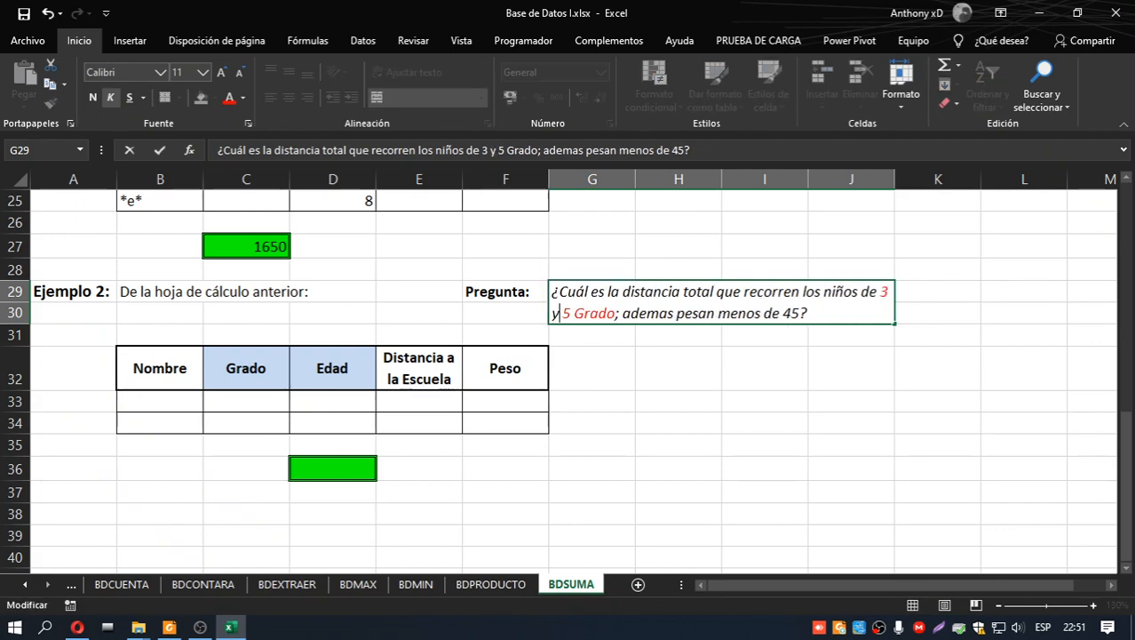
left_click_drag(571, 313, 608, 313)
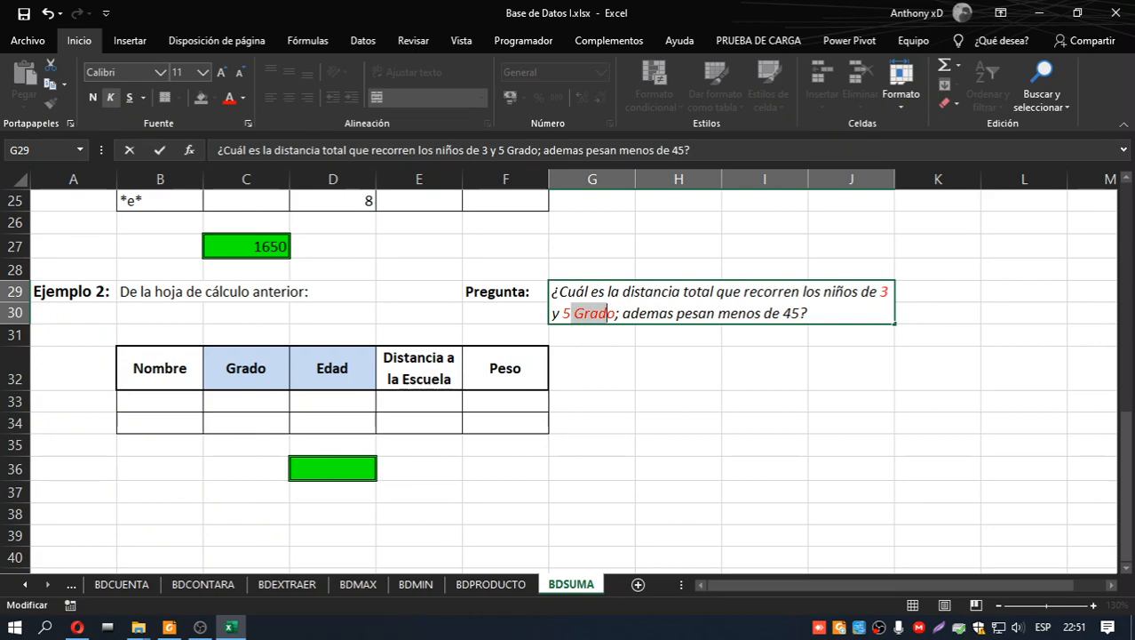
left_click(672, 293)
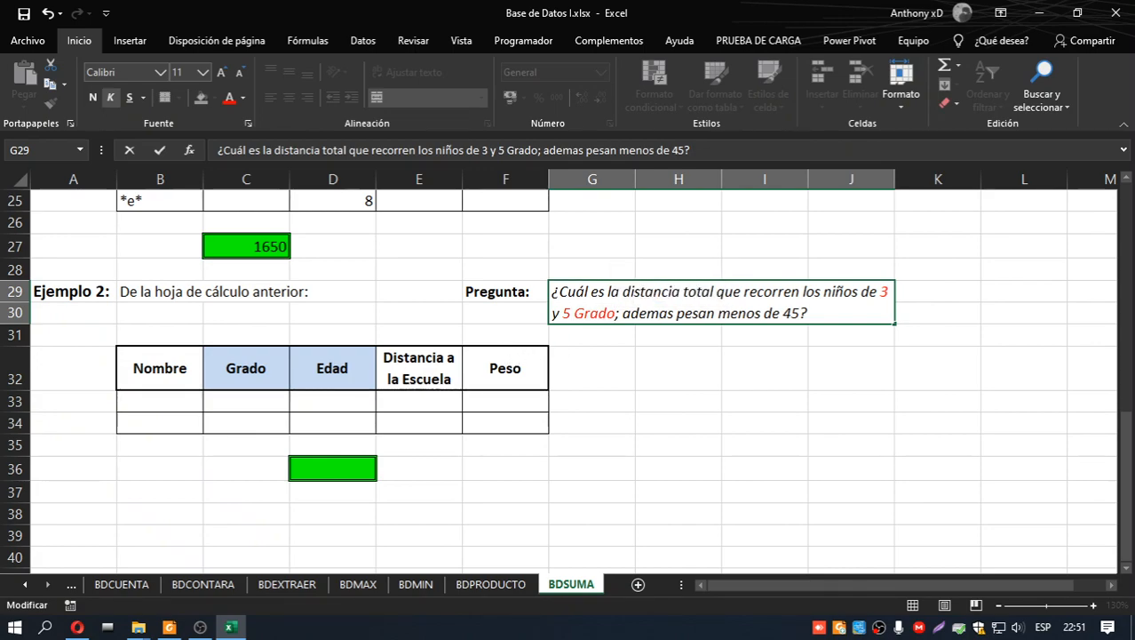
left_click(539, 366)
Step: Enter 3 in C33 and 5 in C34 as the Grado criteria of the Ejemplo 2 table
left_click(296, 406)
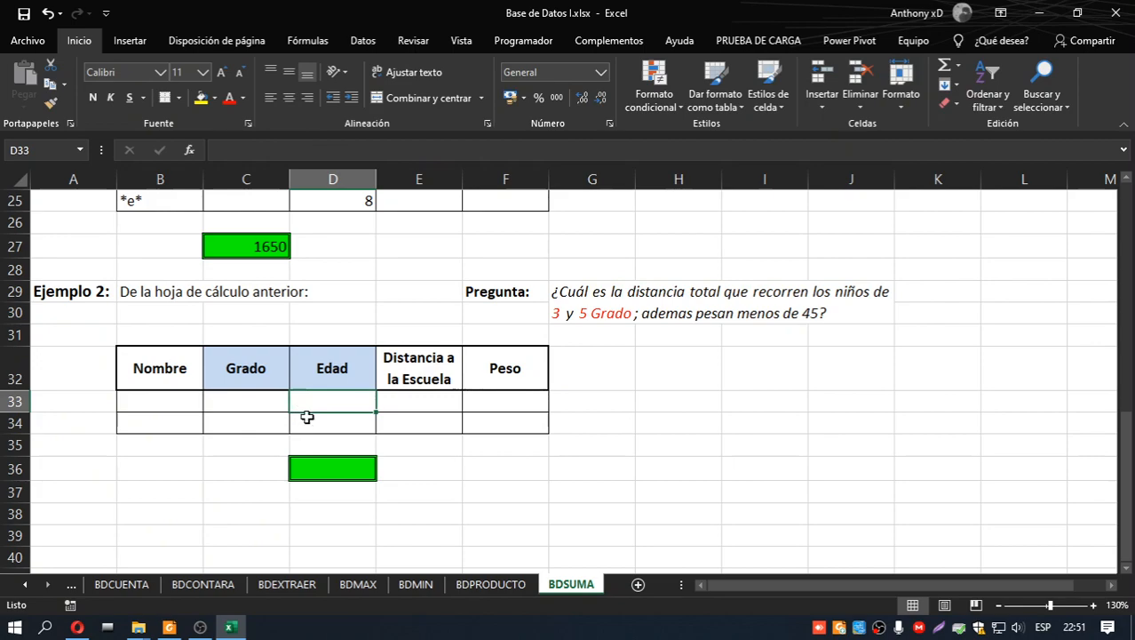
left_click(286, 419)
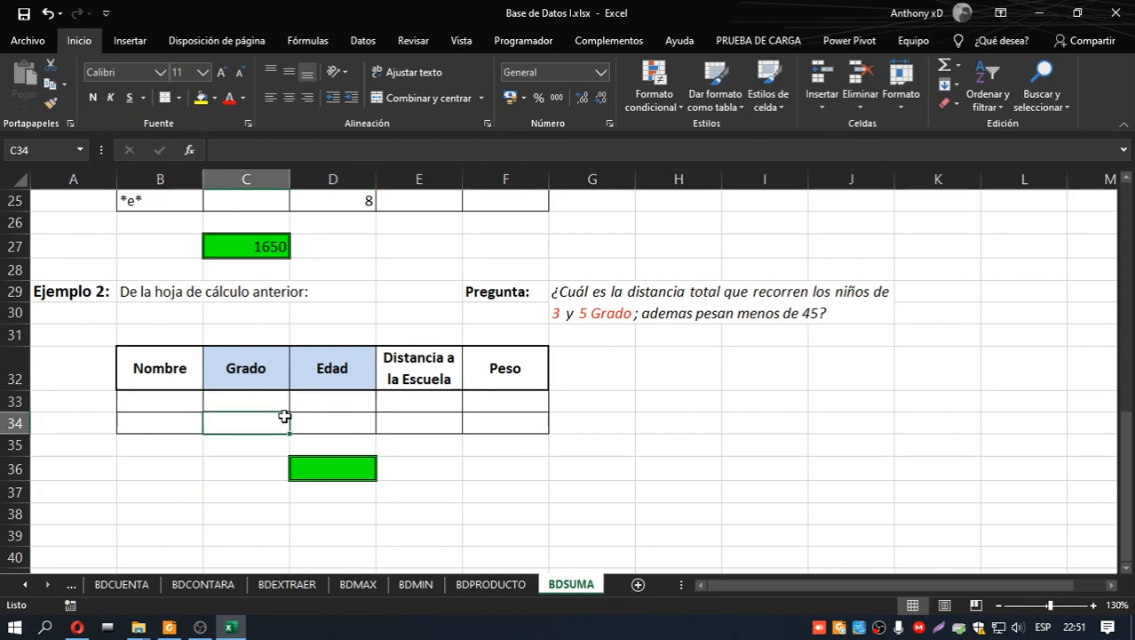
left_click(279, 405)
type("3")
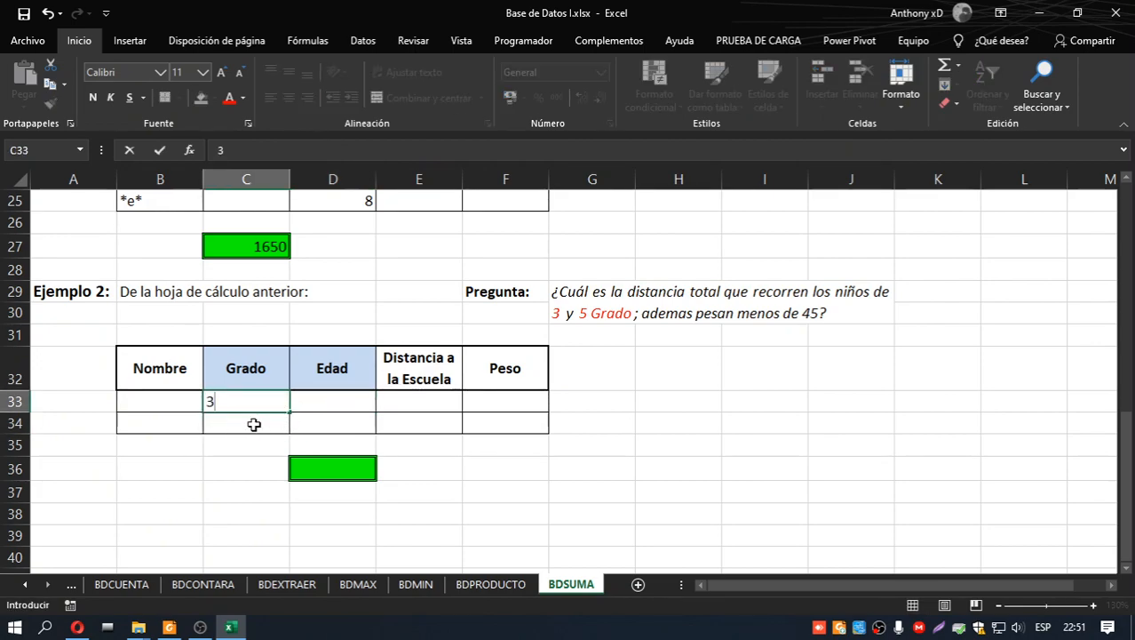
left_click(250, 421)
type("5")
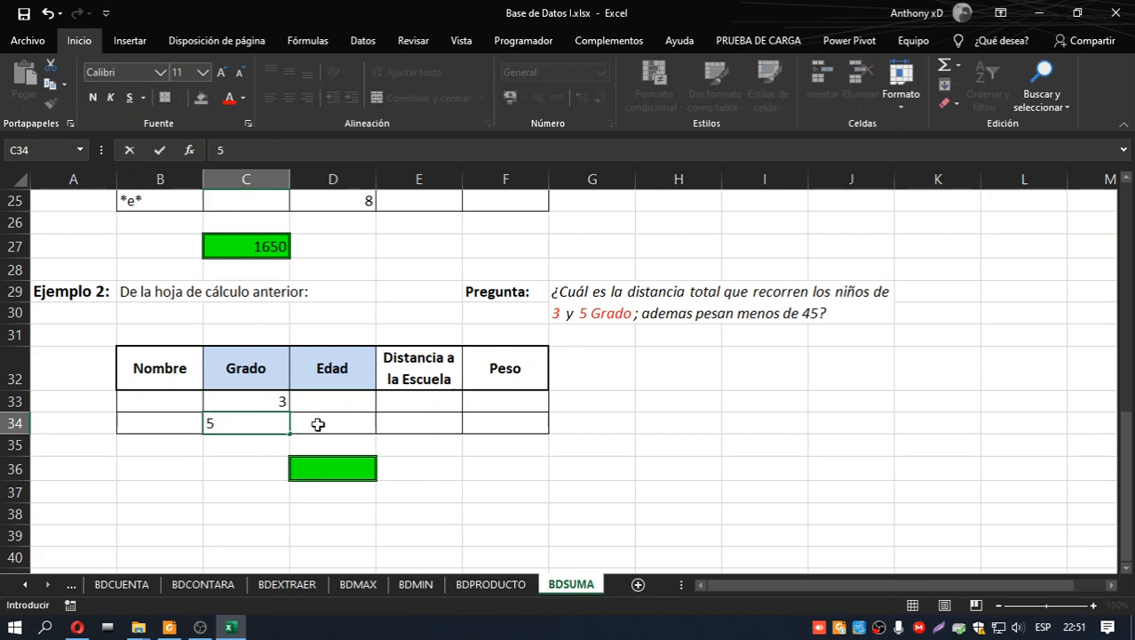
left_click(318, 417)
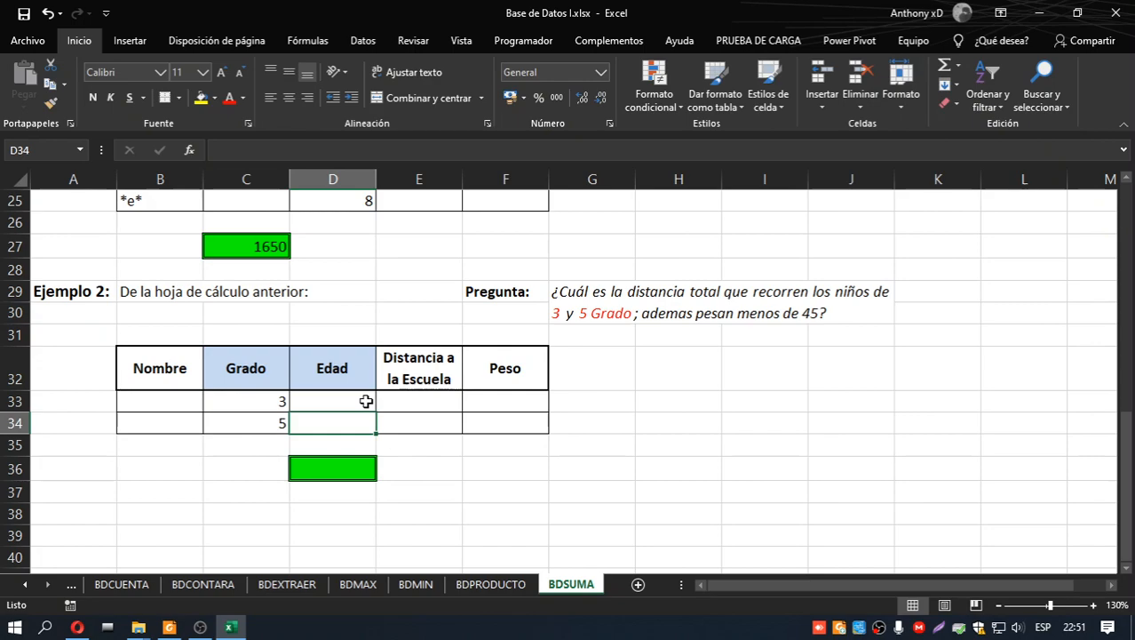
Step: Copy the blue header format from Edad in D32 to the Peso header in F32
left_click(339, 401)
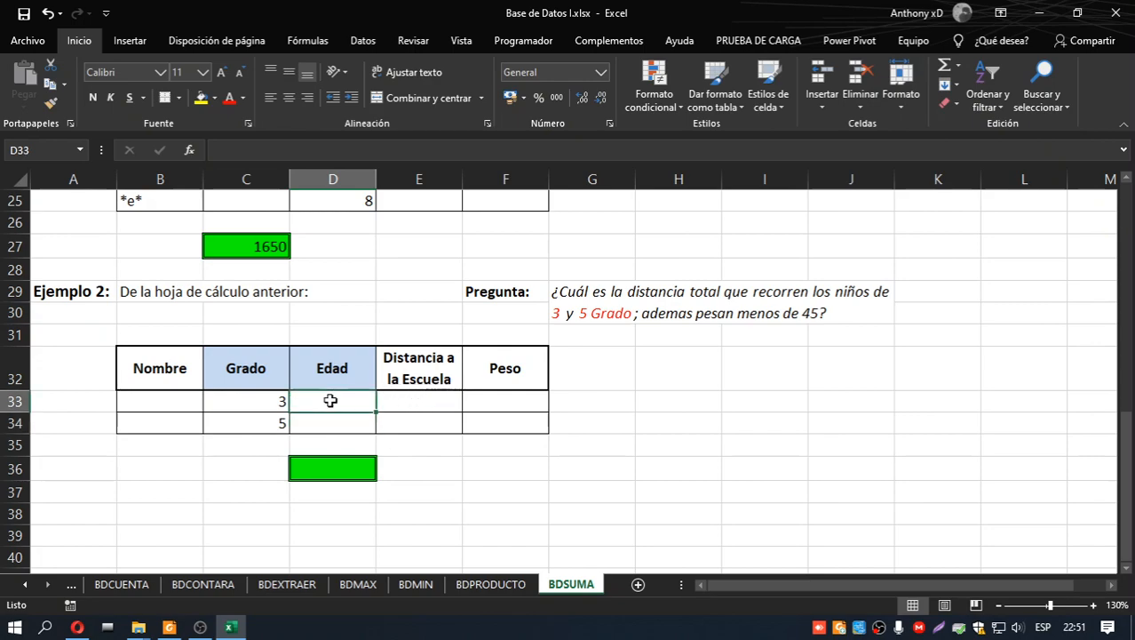
left_click(338, 364)
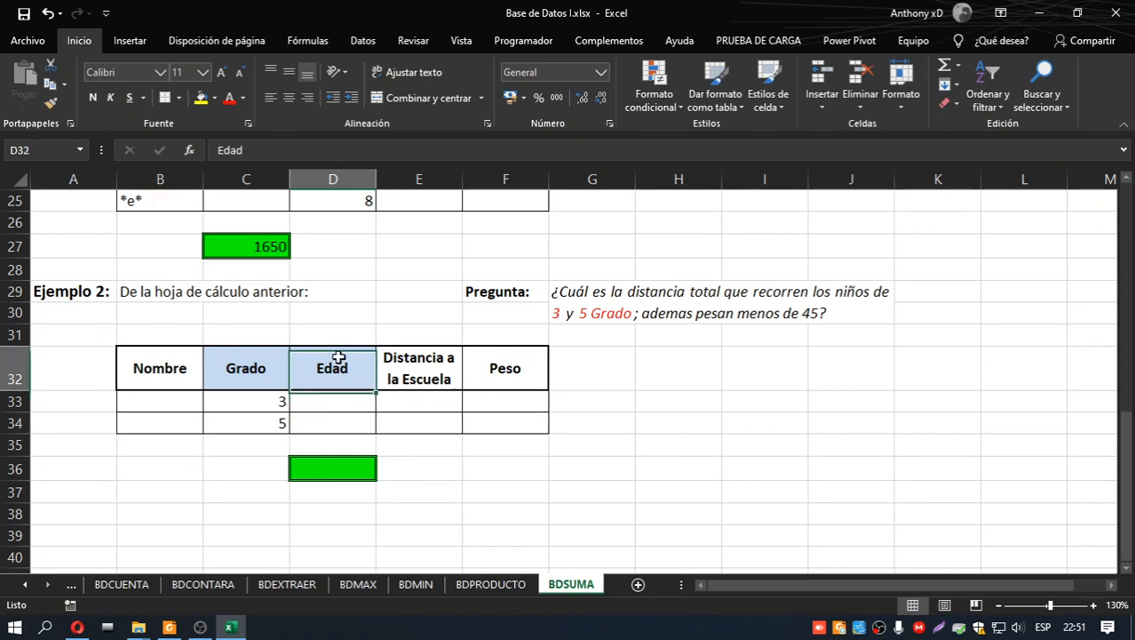
left_click(50, 105)
left_click(475, 378)
left_click(646, 371)
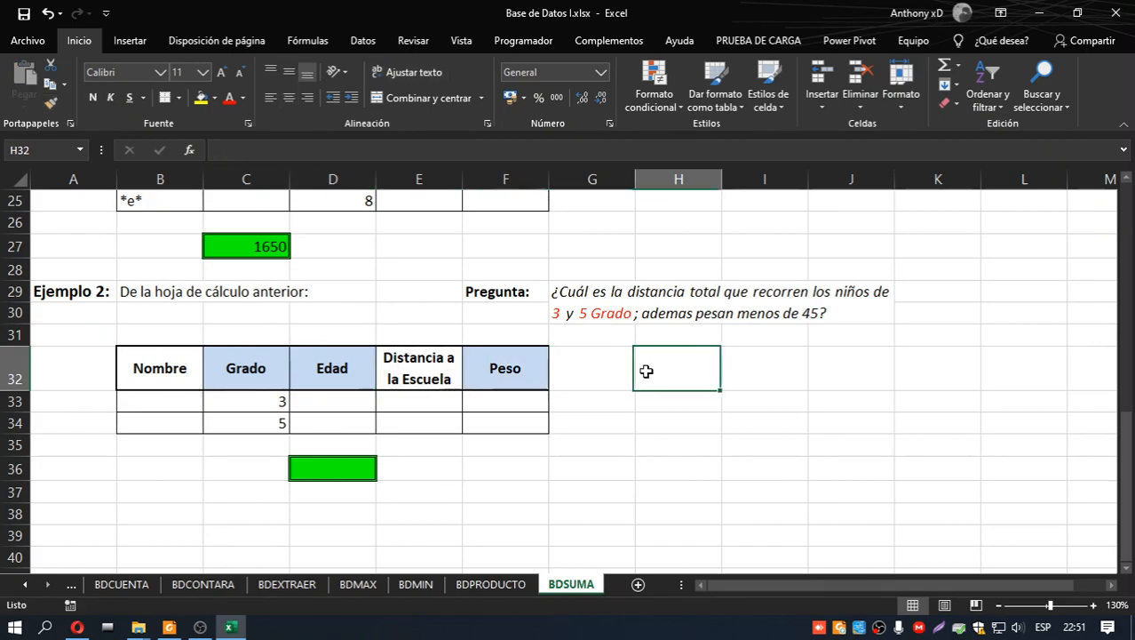
Step: Copy the unfilled header format from Distancia a la Escuela in E32 to the Edad header in D32
left_click(332, 365)
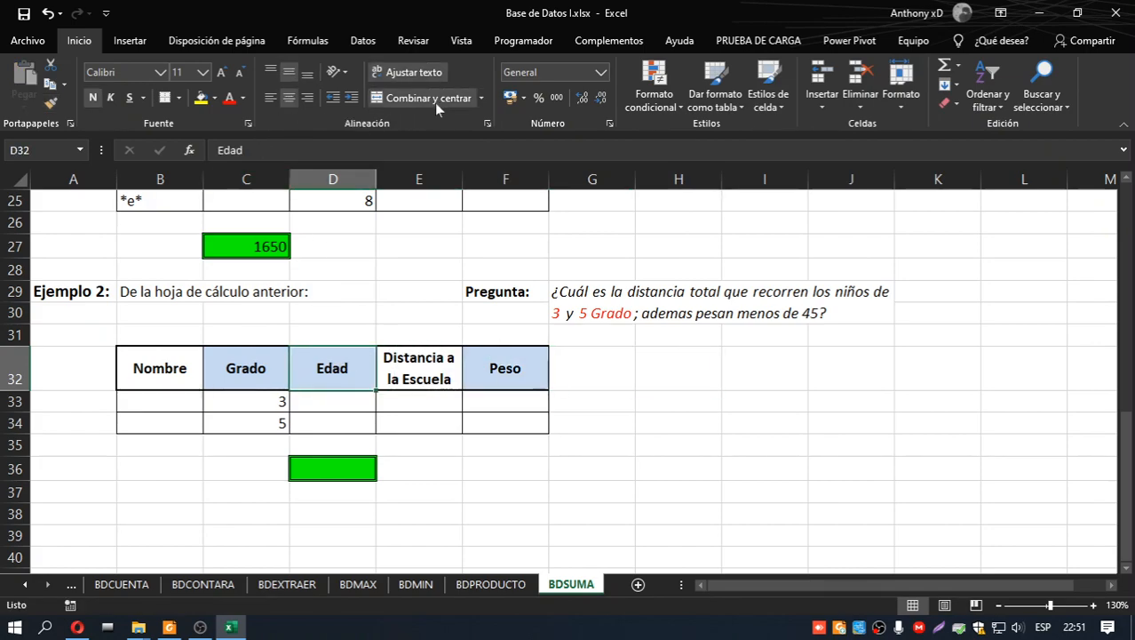
left_click(410, 364)
left_click(51, 105)
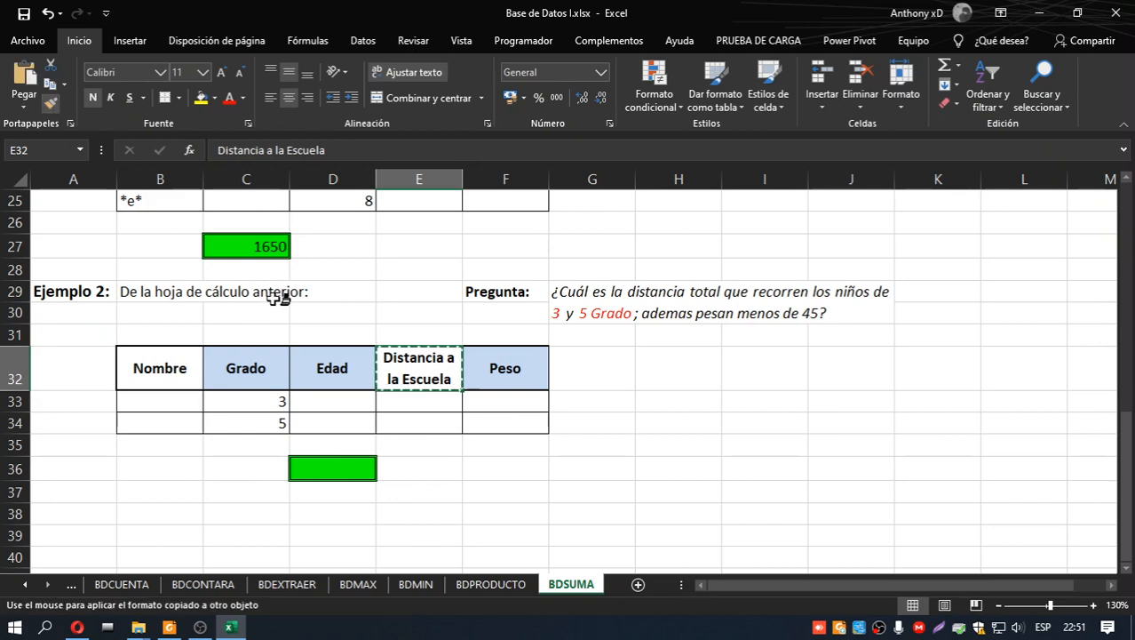
left_click(336, 365)
left_click(482, 386)
Step: Enter <45 in F33 and F34 as the Peso criteria of the Ejemplo 2 table
left_click(522, 402)
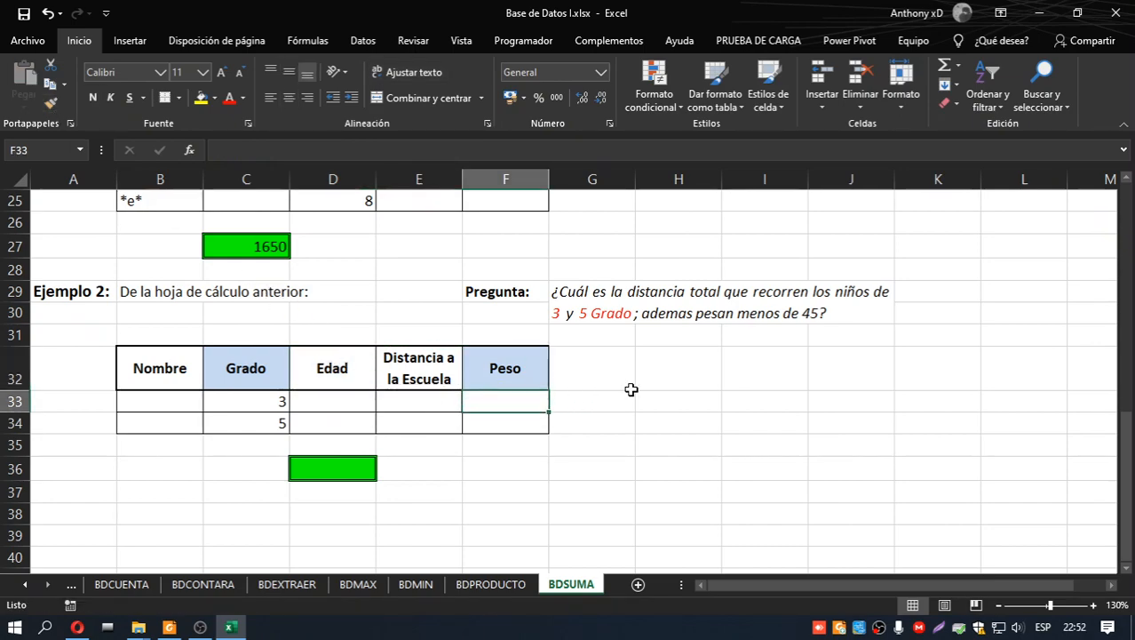
type("<4")
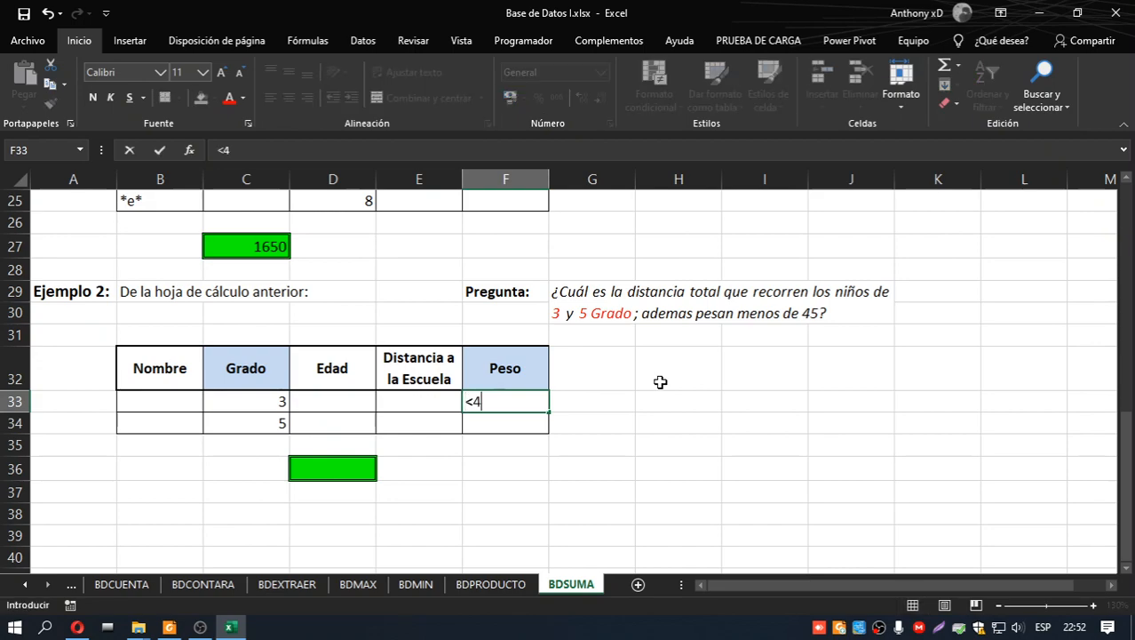
type("5")
left_click(508, 419)
type("<4")
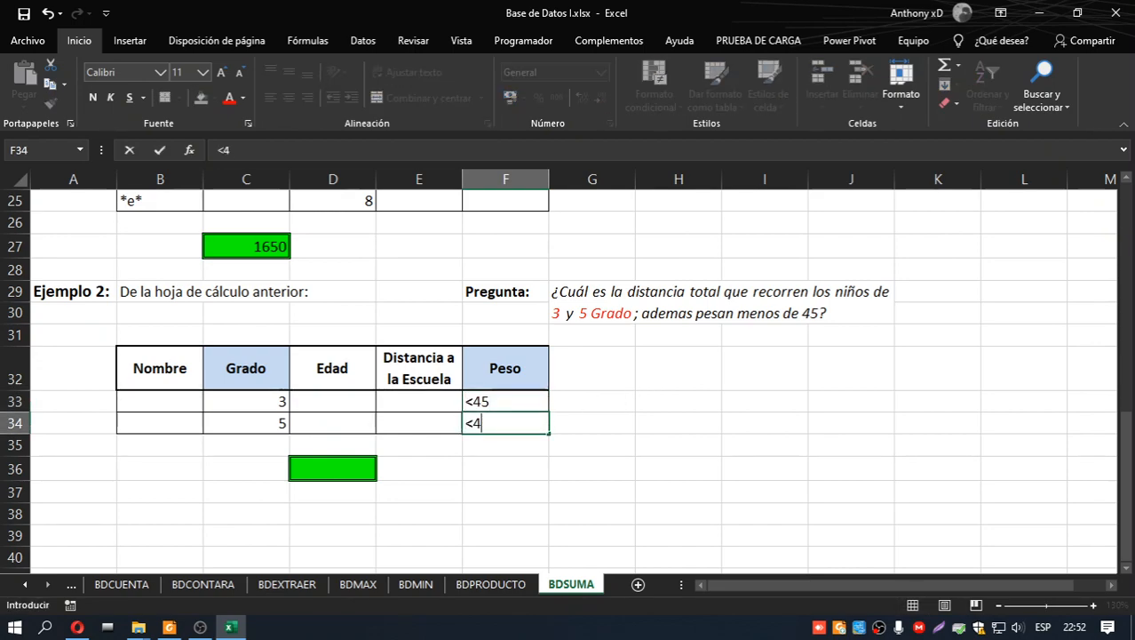
type("5")
left_click(608, 418)
Step: Start a BDSUMA formula in D36 with the source table B12:F21 as its database argument
left_click(366, 468)
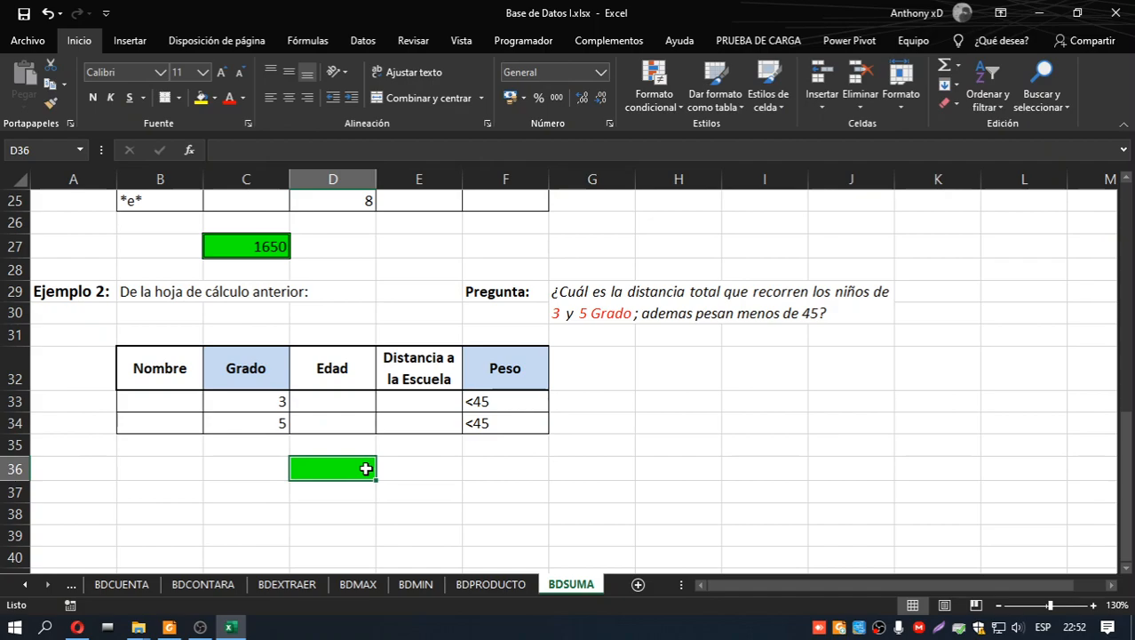
type("=bds")
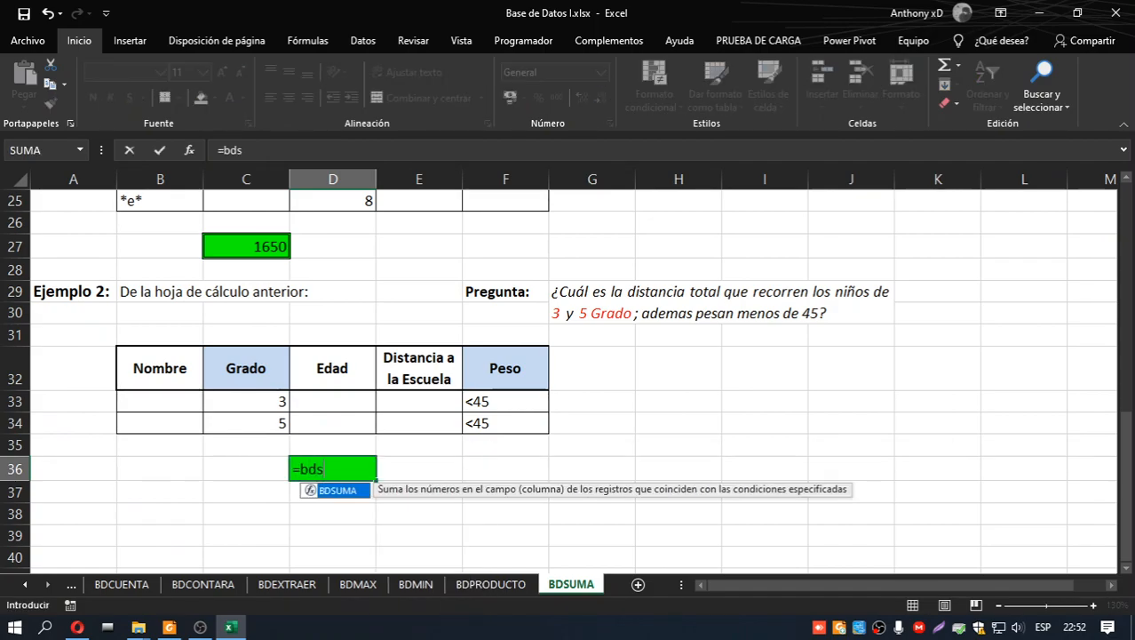
type("um")
double_click(368, 490)
scroll(363, 420, "up", 7)
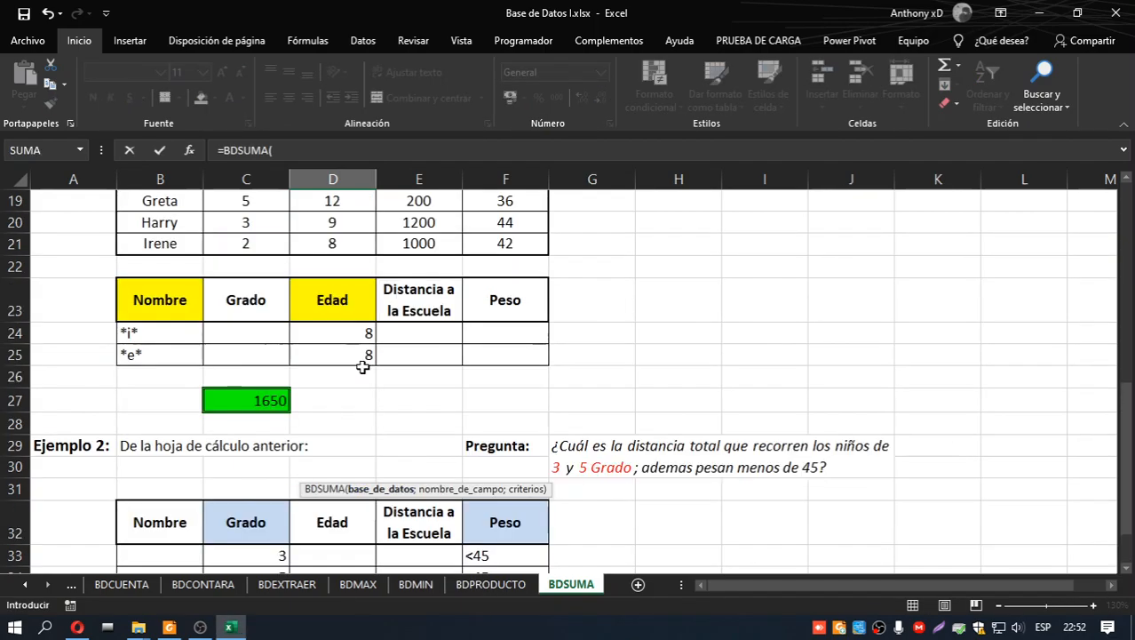
left_click_drag(196, 391, 523, 523)
scroll(639, 441, "down", 5)
scroll(640, 440, "down", 2)
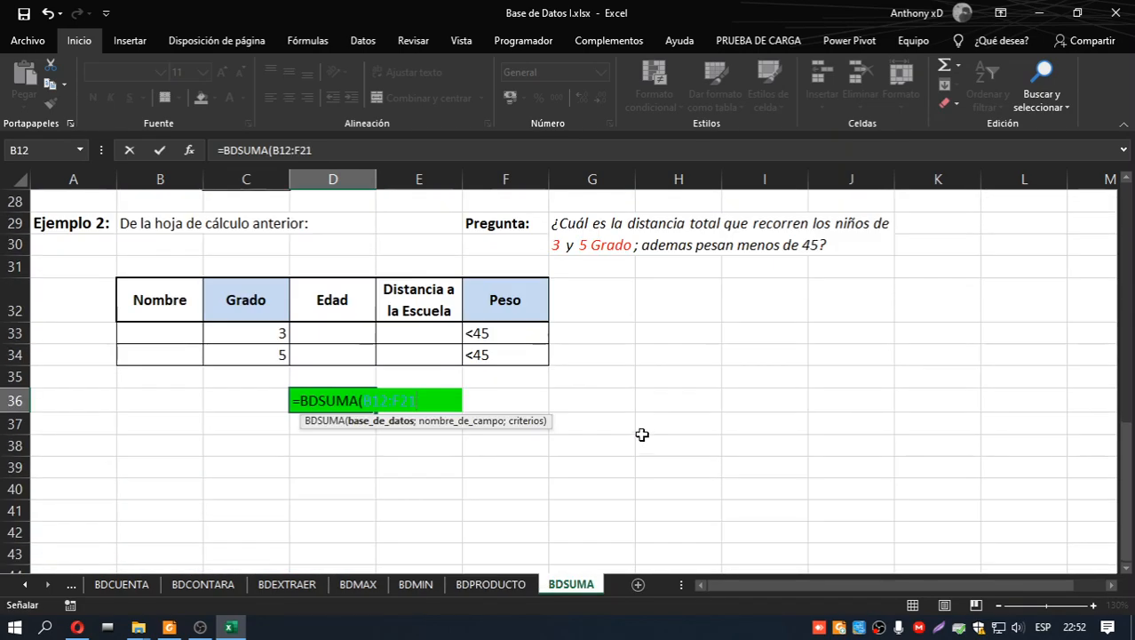
type(";")
Step: Complete the D36 formula with field number 4 and criteria range B32:F34, giving =BDSUMA(B12:F21;4;B32:F34)
scroll(643, 422, "up", 4)
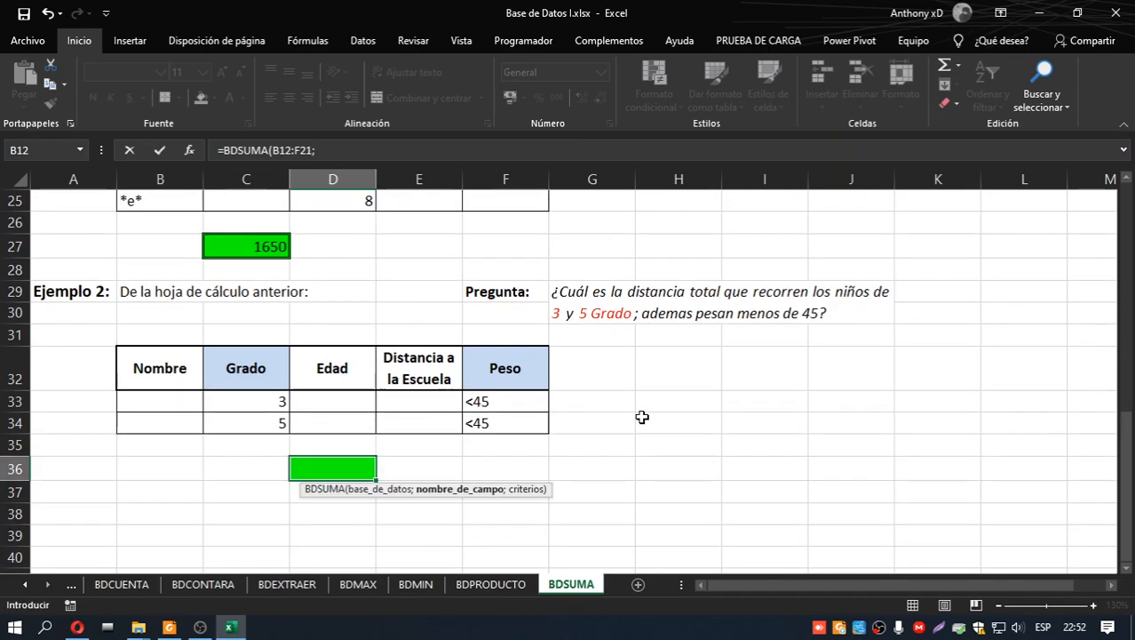
scroll(642, 417, "down", 4)
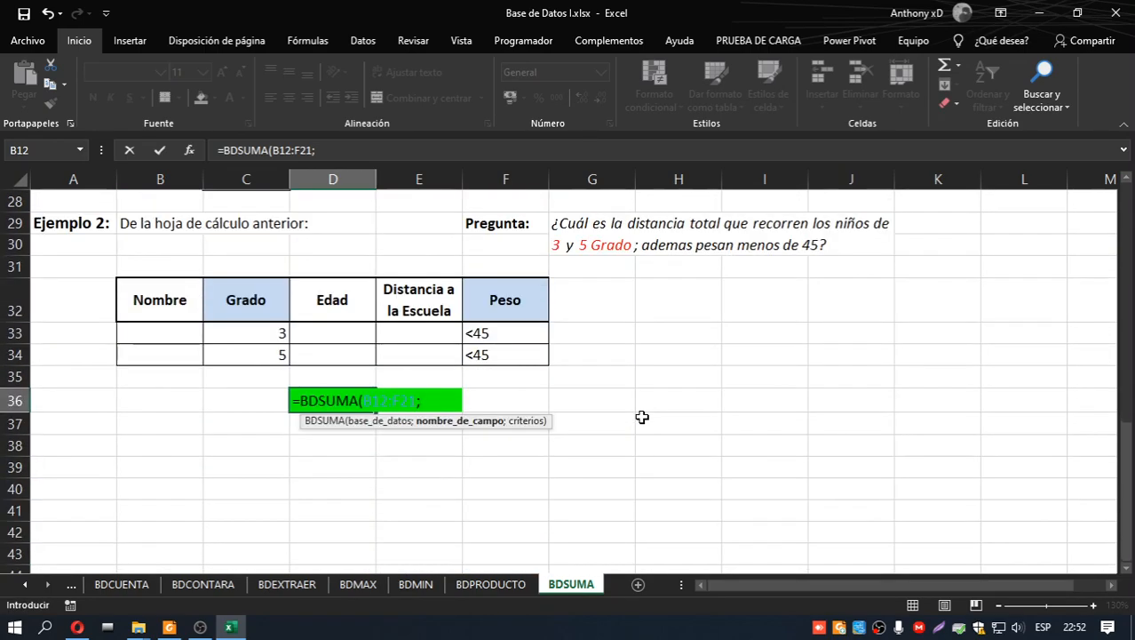
scroll(643, 417, "up", 2)
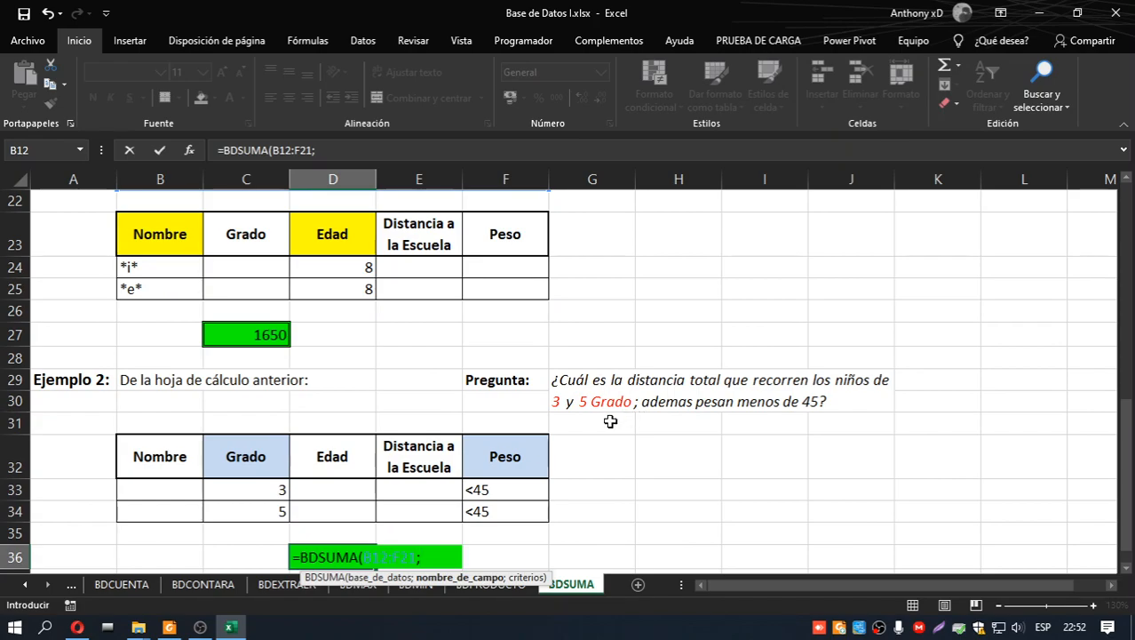
scroll(610, 421, "up", 4)
scroll(794, 269, "down", 4)
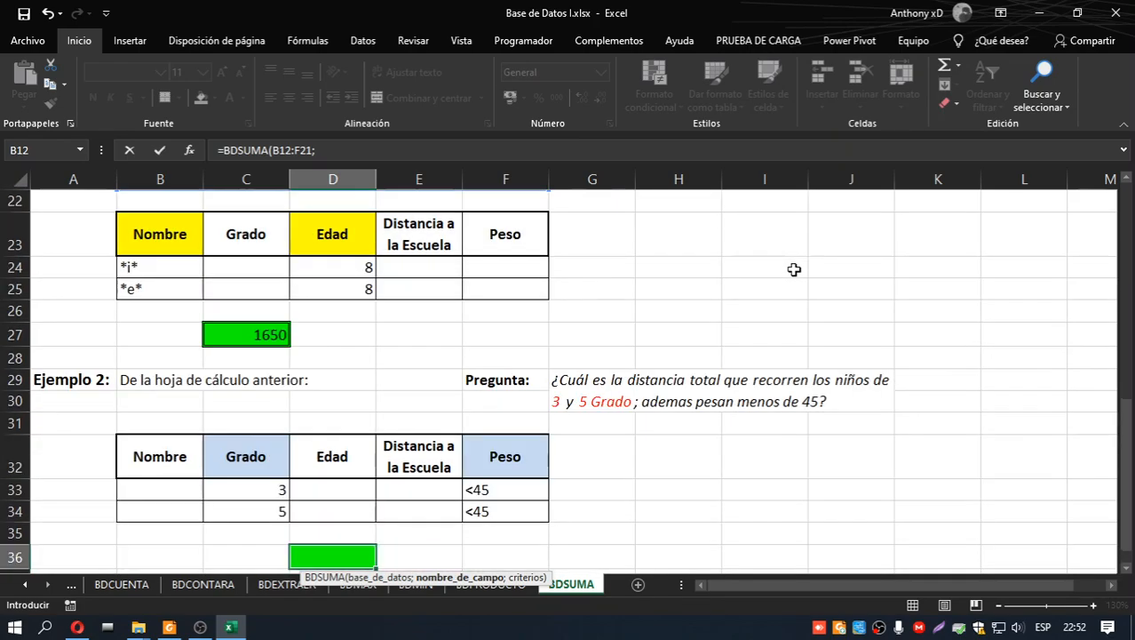
scroll(794, 269, "down", 1)
type("4")
scroll(771, 295, "down", 1)
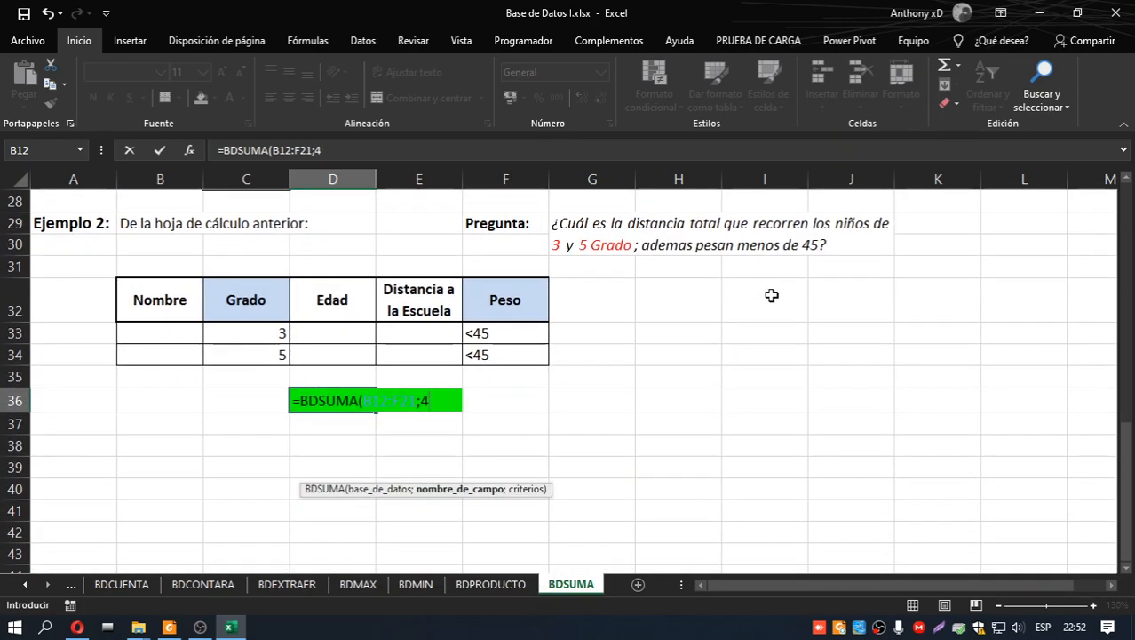
type(";")
left_click_drag(157, 306, 506, 360)
type(")")
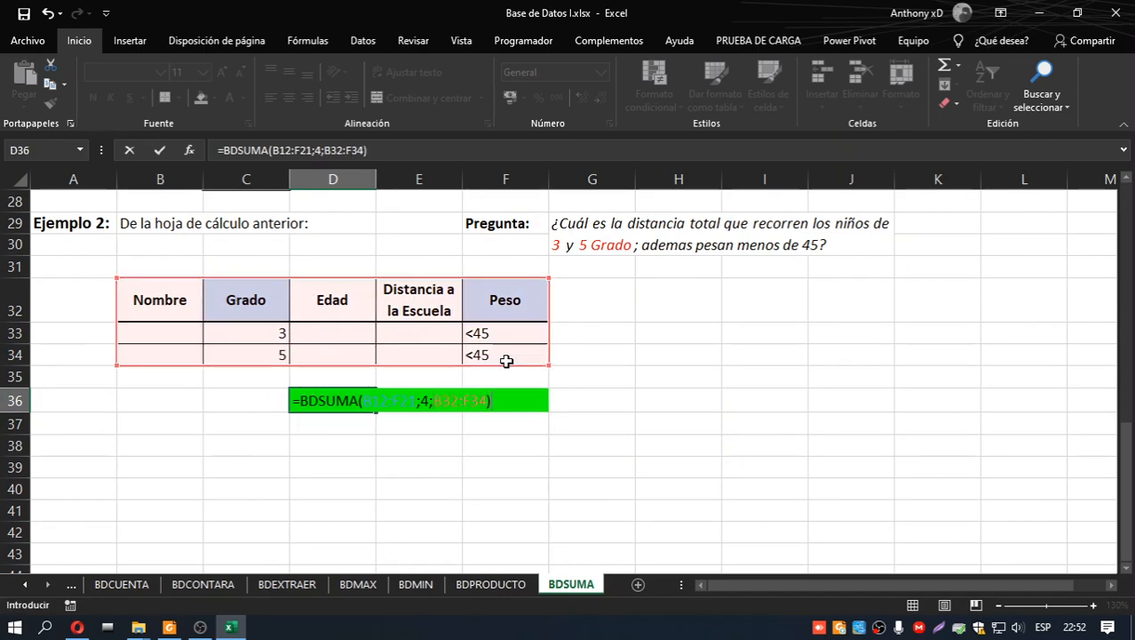
key("Return")
Step: Review the BDSUMA sheet from its title down and check the Ejemplo 2 formula in D36
scroll(505, 355, "up", 5)
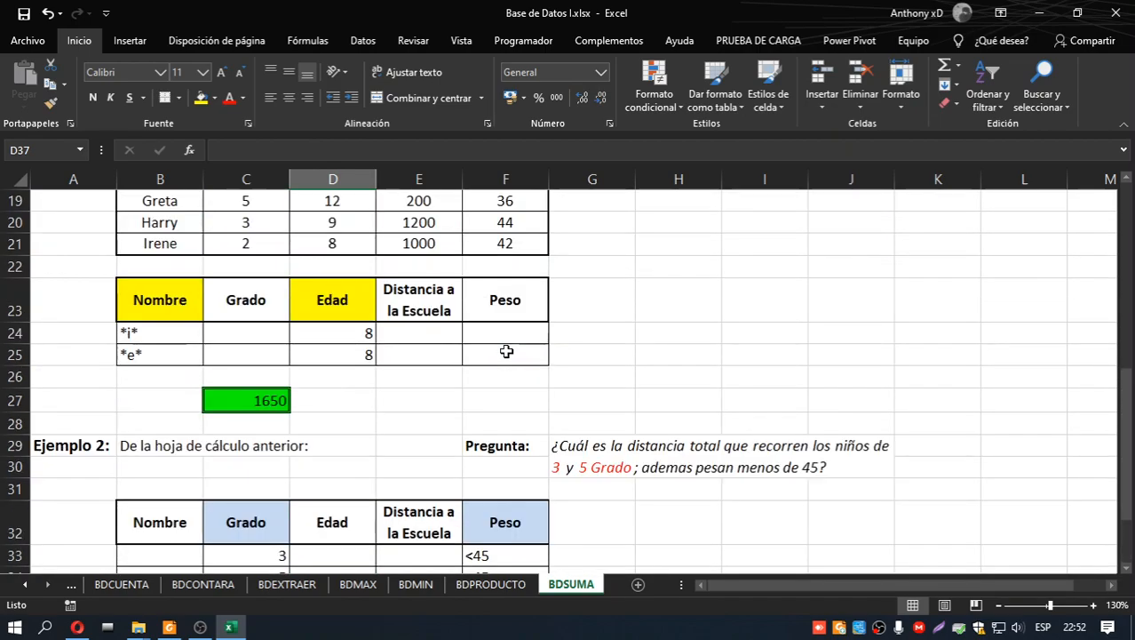
scroll(506, 352, "up", 4)
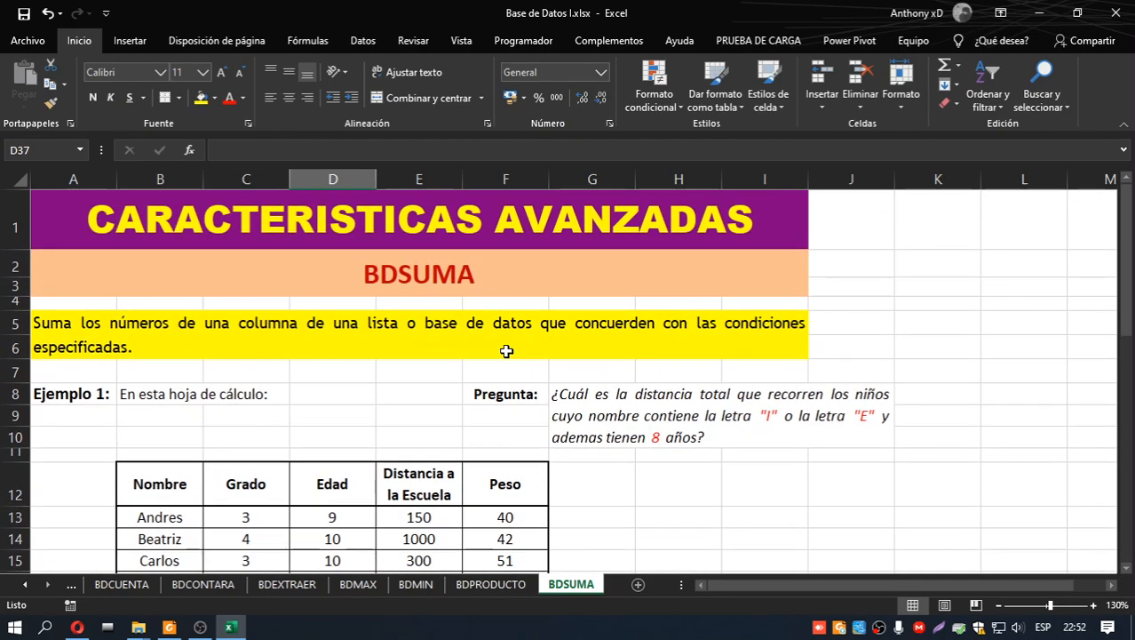
scroll(502, 349, "down", 10)
left_click(283, 328)
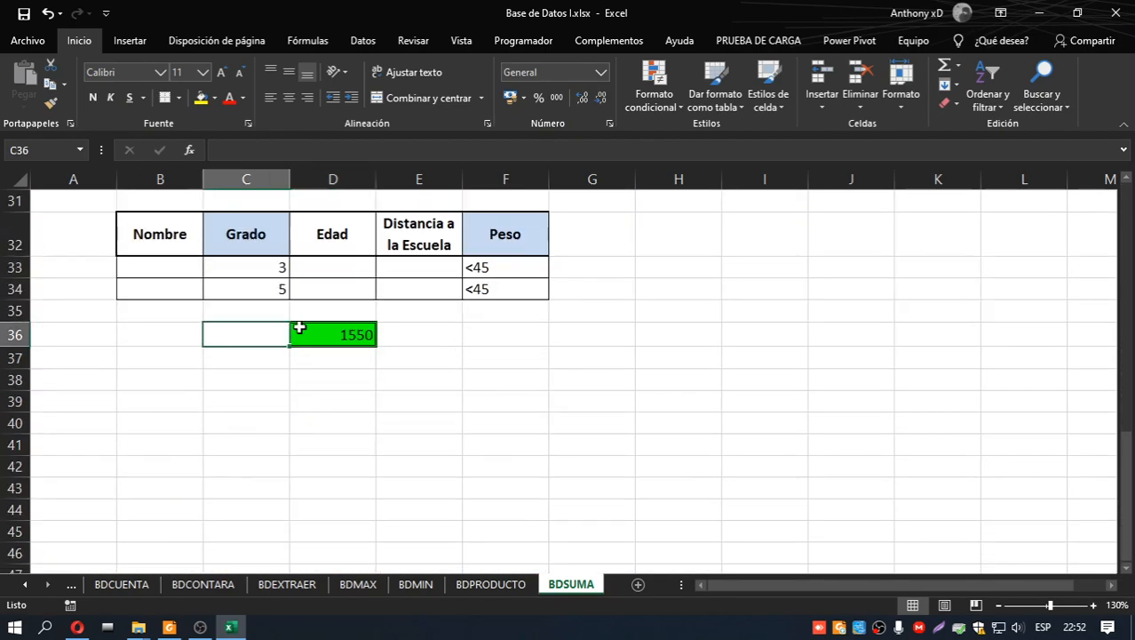
left_click(333, 331)
scroll(486, 327, "up", 3)
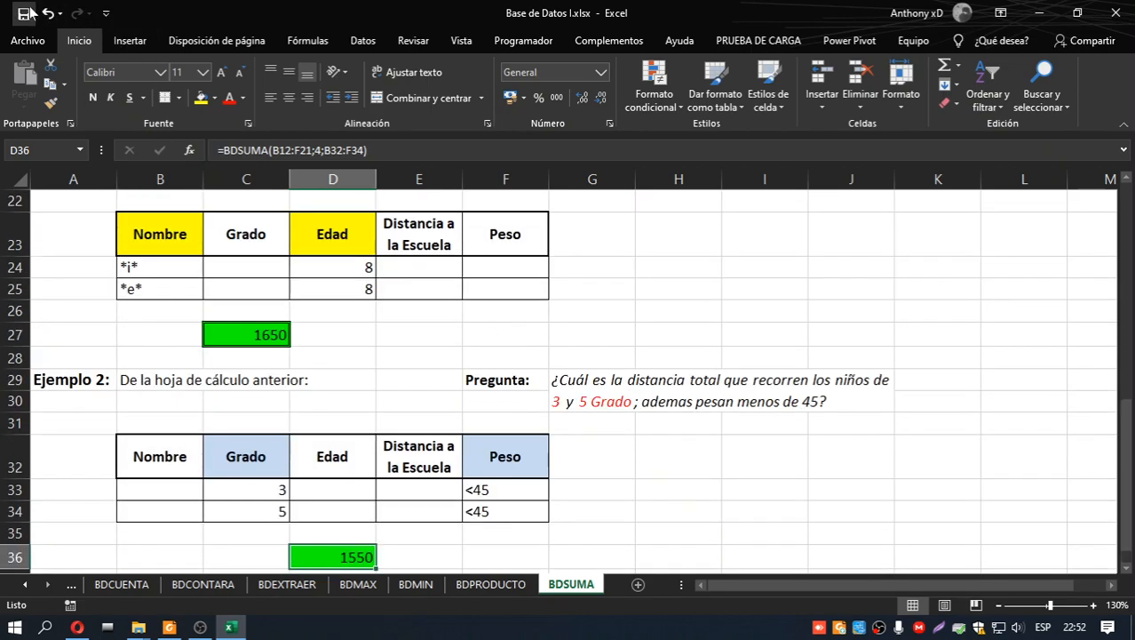
Step: Switch to Guia excel.pdf in Foxit Reader and examine the remaining database function exercises through Ejercicio 12
left_click(169, 627)
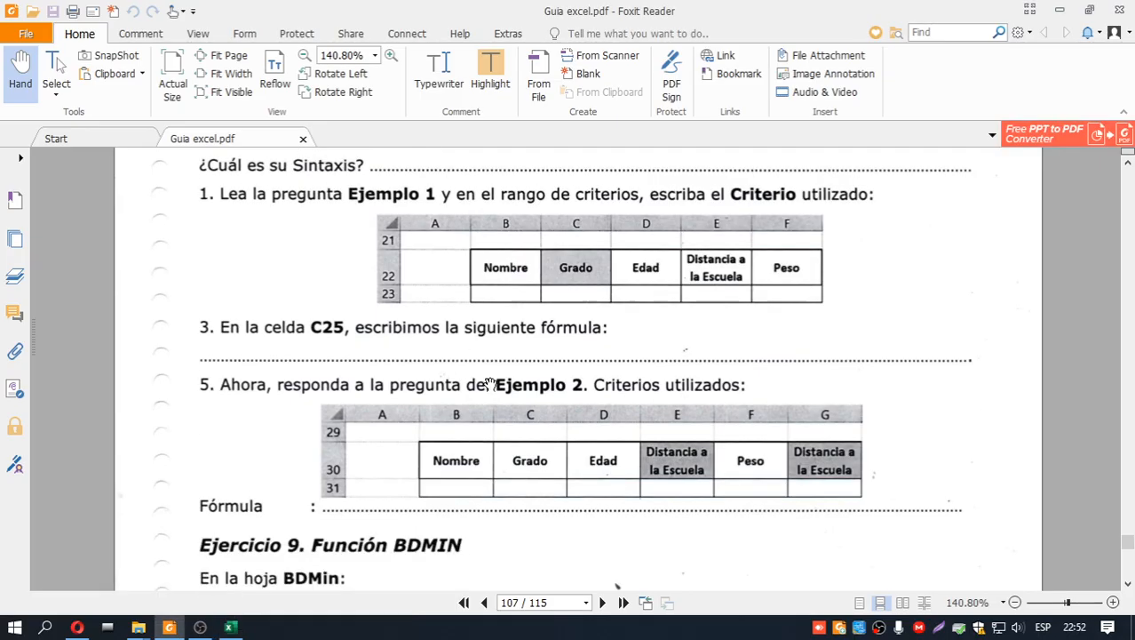
scroll(490, 384, "down", 10)
scroll(490, 384, "down", 10)
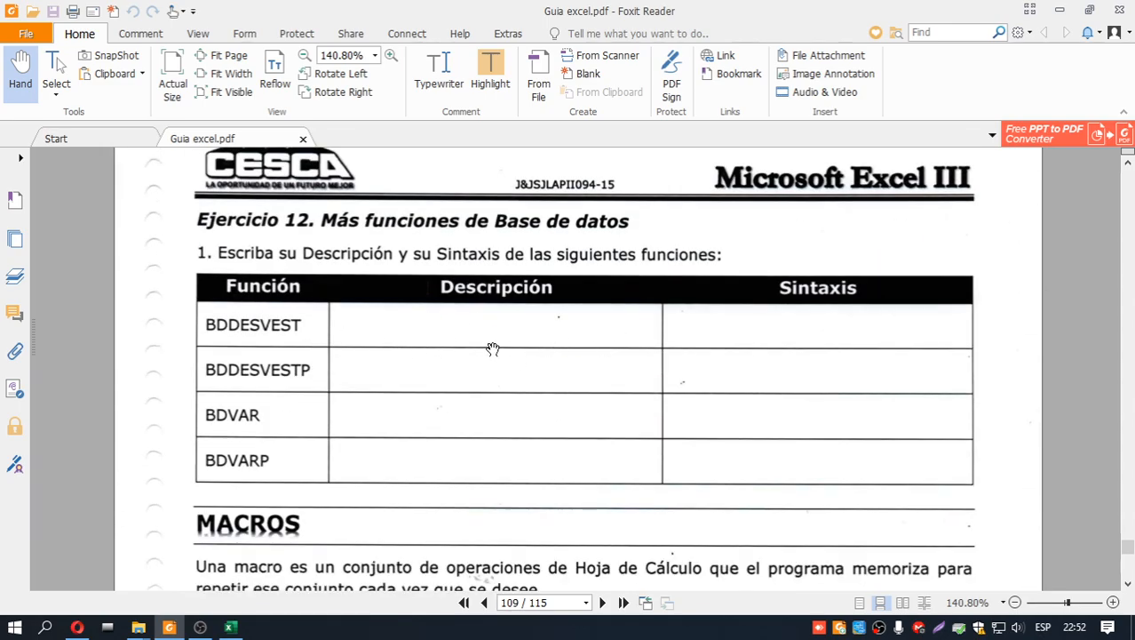
scroll(491, 349, "up", 3)
scroll(494, 350, "down", 3)
scroll(615, 427, "down", 3)
scroll(615, 431, "up", 4)
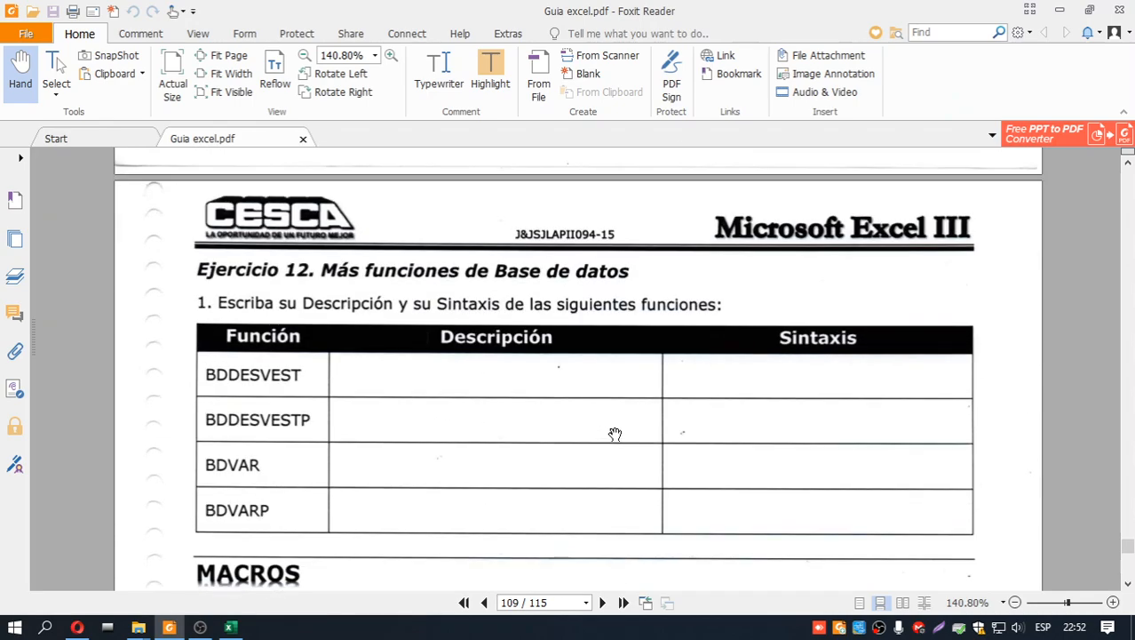
scroll(538, 342, "up", 3)
Step: Return to Excel and close the Base de Datos I.xlsx workbook
key("alt+Tab")
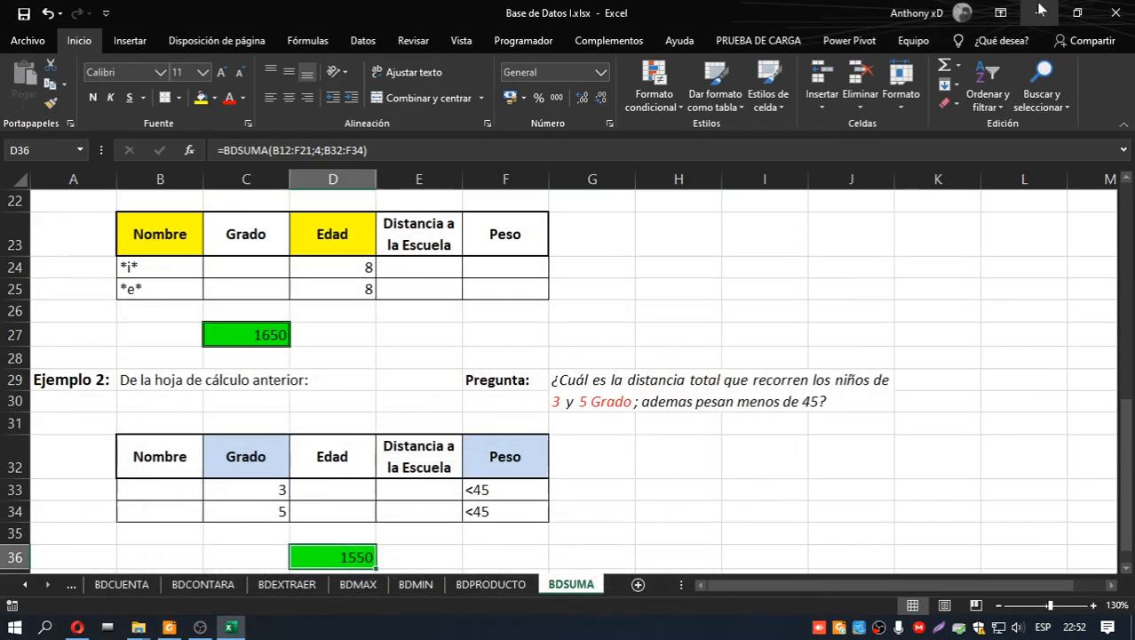
left_click_drag(597, 8, 427, 146)
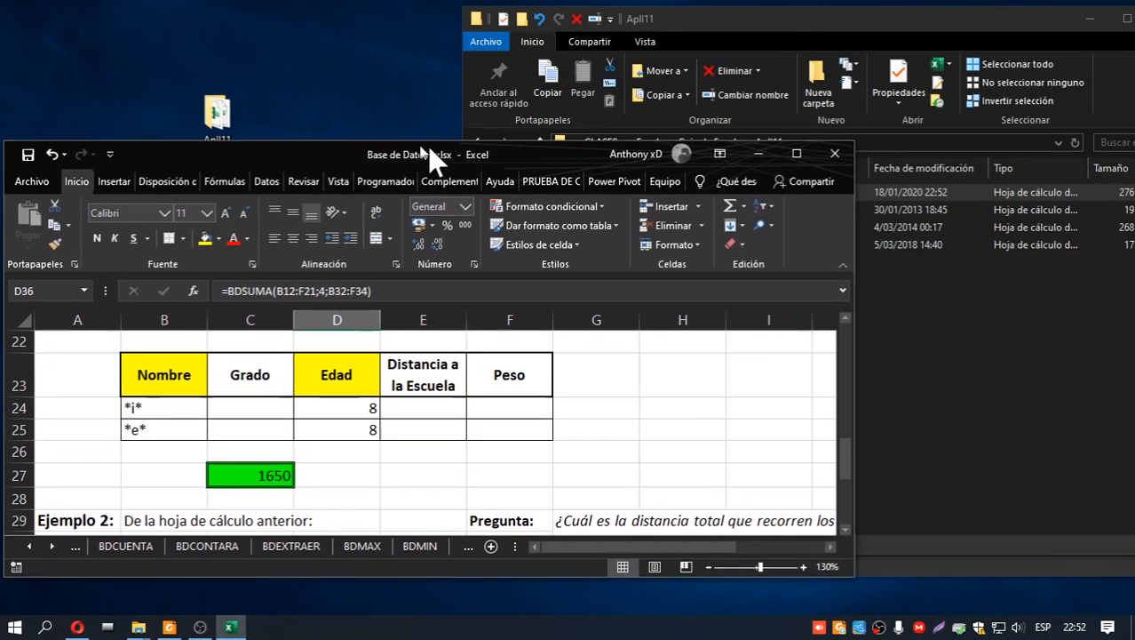
left_click(836, 154)
Step: Open Base de Datos II.xlsx from the ApII11 folder and maximize its window
double_click(731, 211)
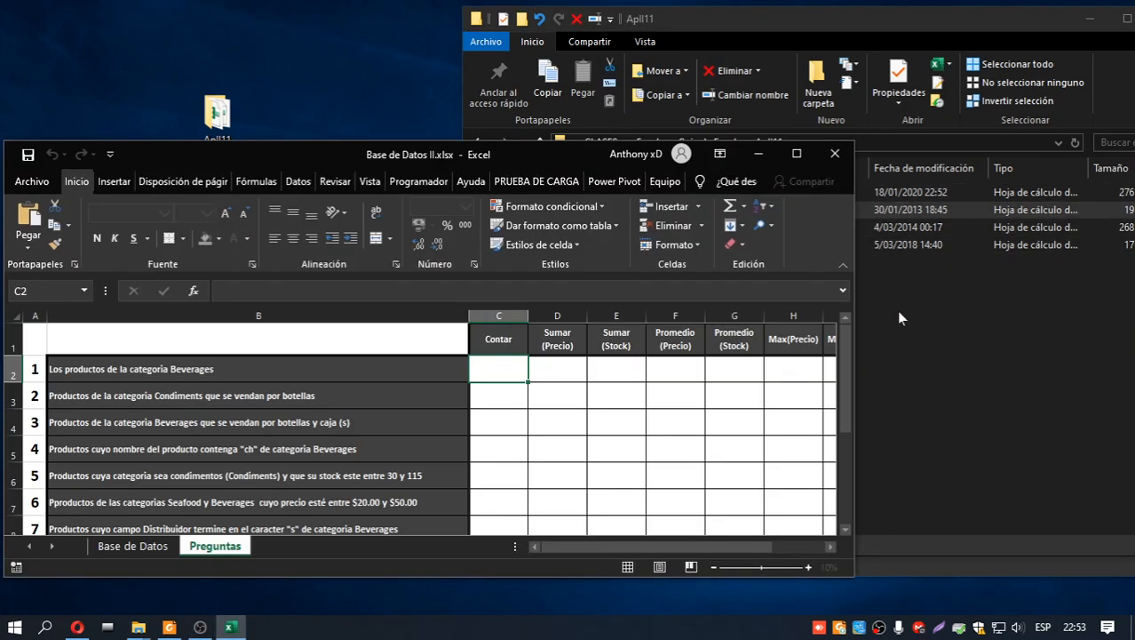
left_click(897, 312)
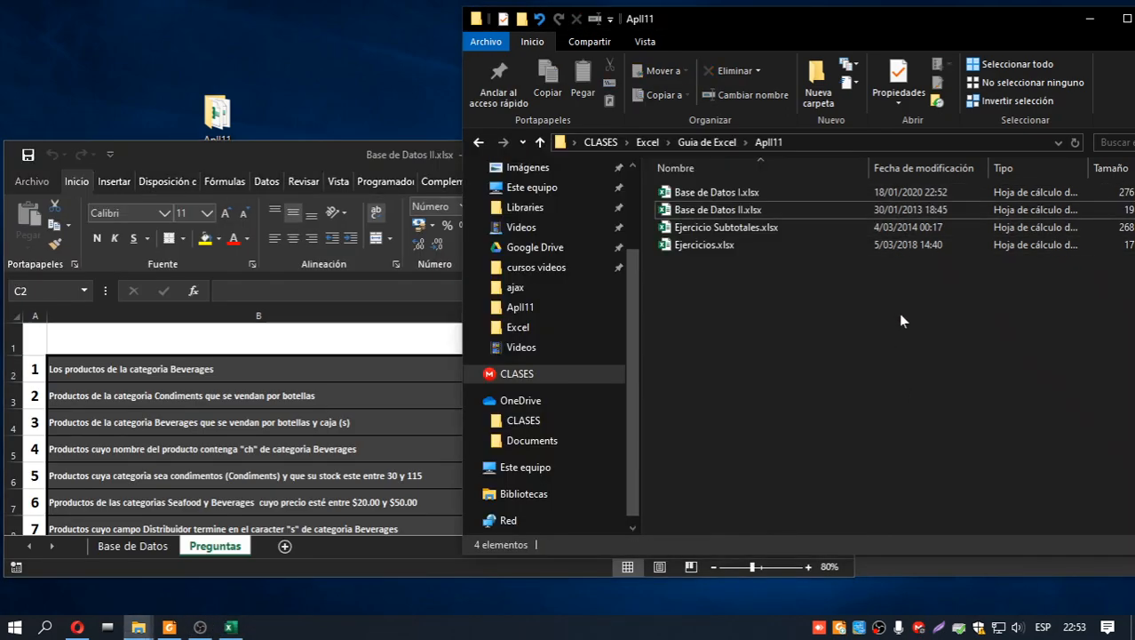
double_click(381, 148)
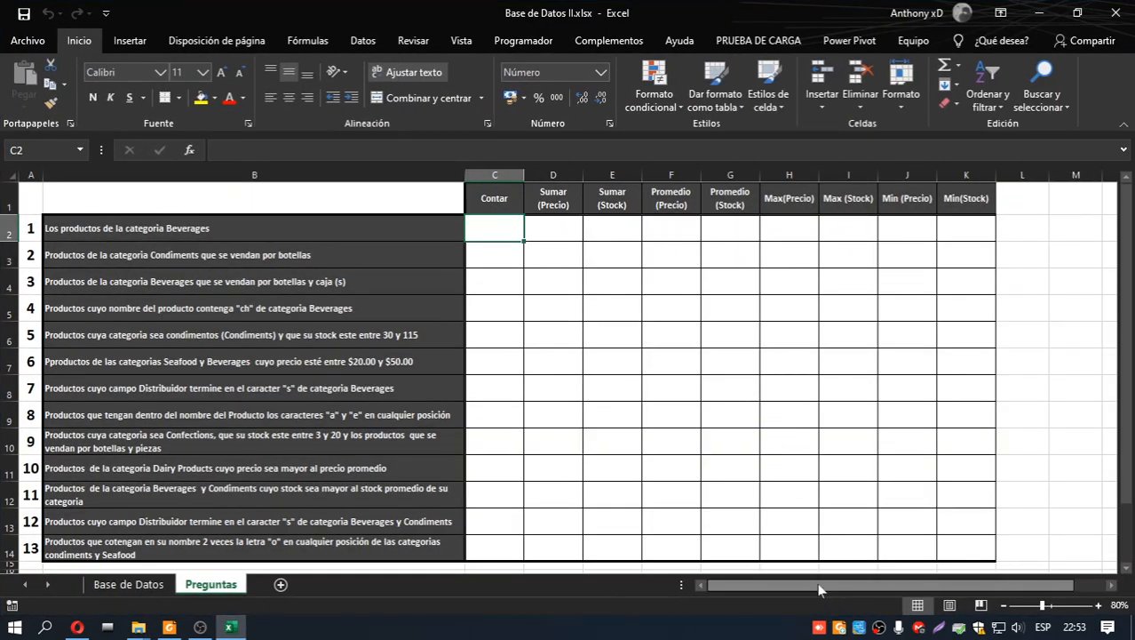
Step: Examine the Preguntas sheet's question table and the criteria table below it
left_click_drag(819, 589, 844, 573)
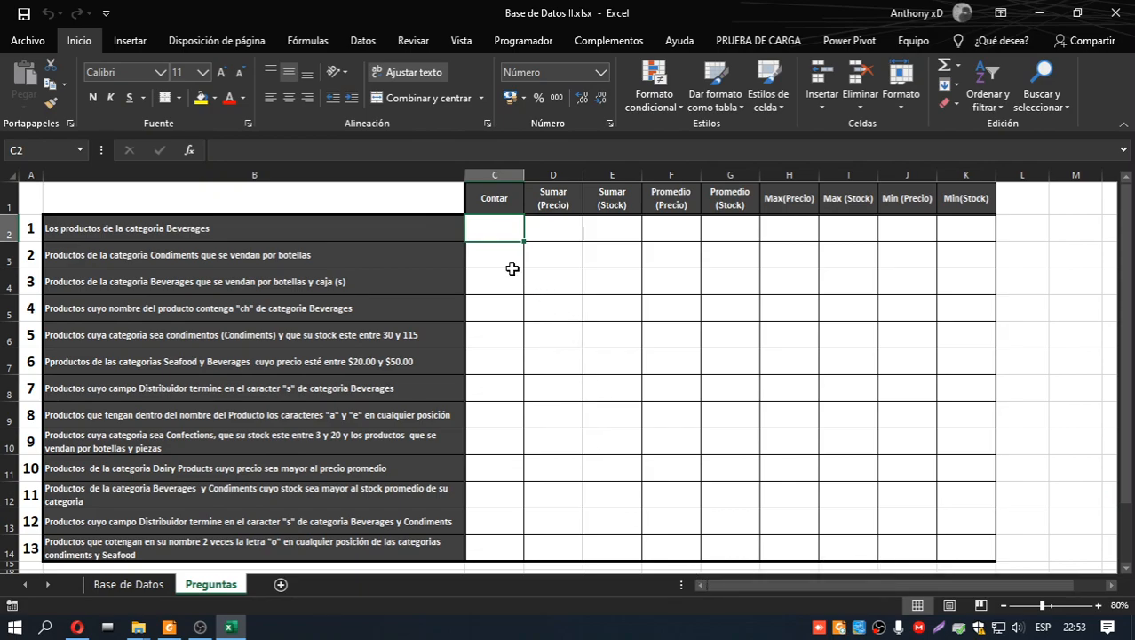
scroll(515, 263, "down", 4)
scroll(524, 259, "up", 4)
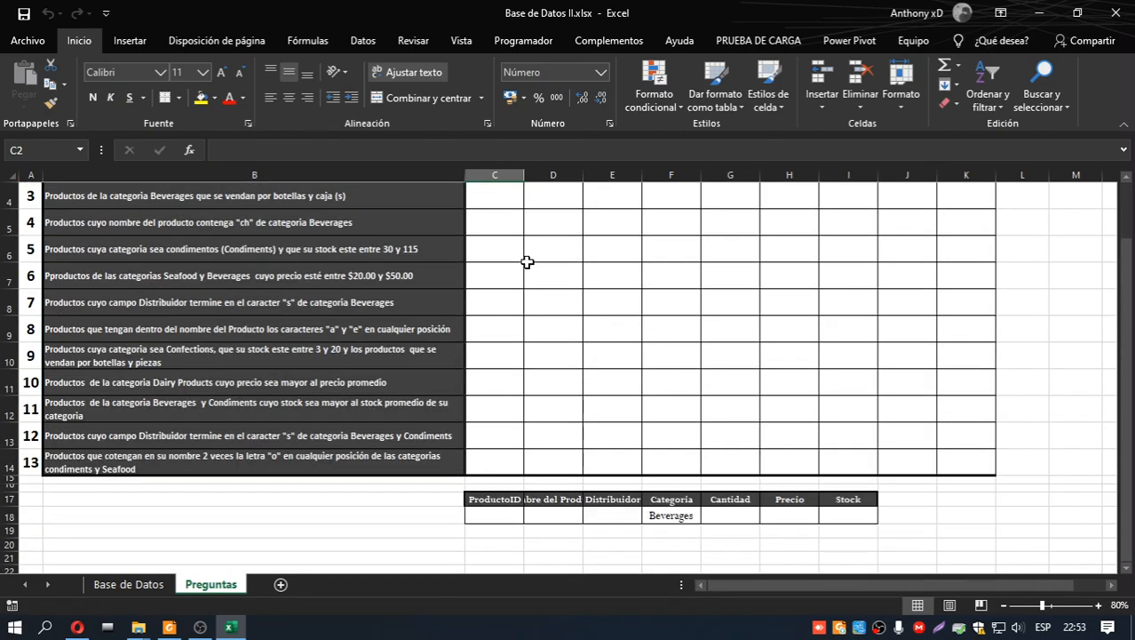
scroll(528, 262, "down", 5)
scroll(531, 261, "up", 5)
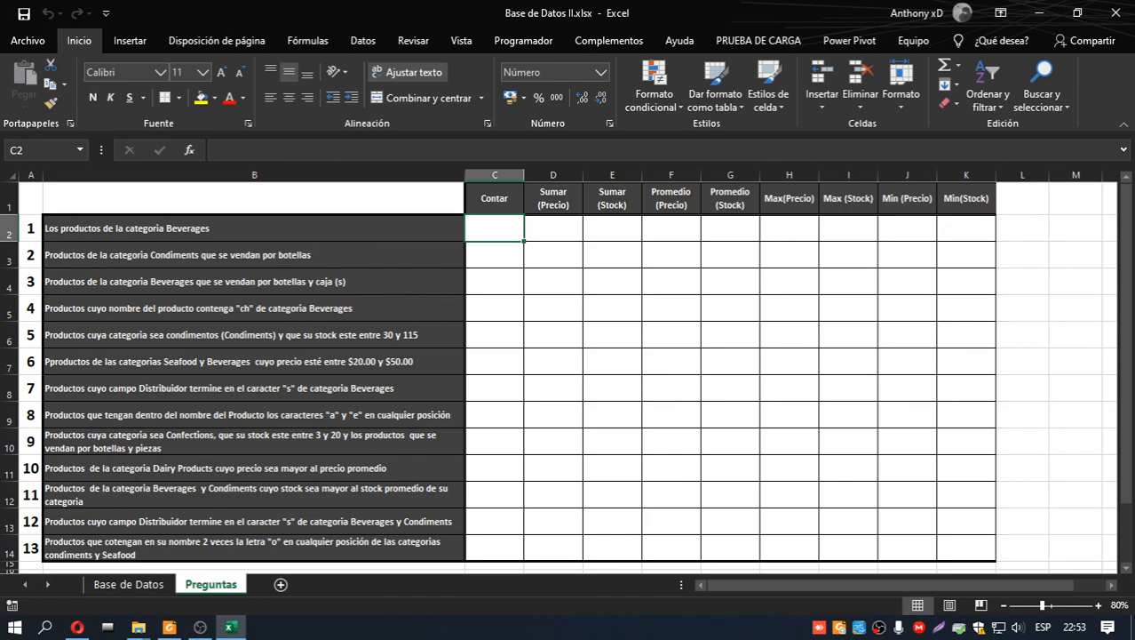